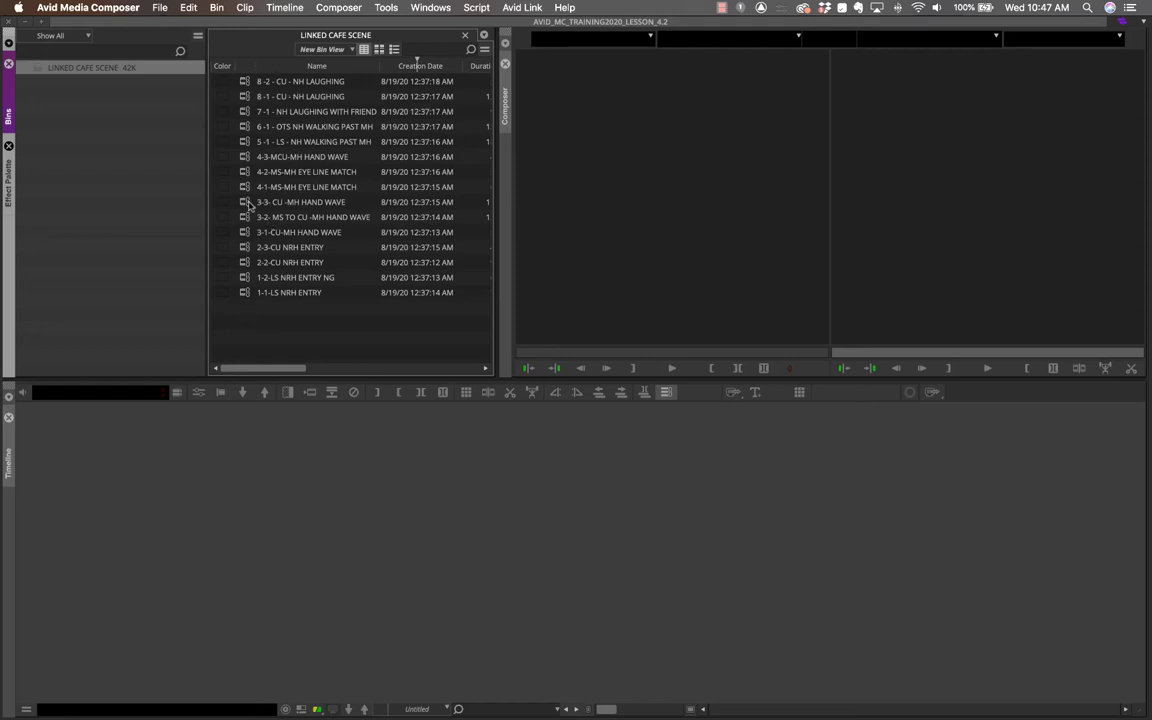
# - Sort the clips in the LINKED CAFE SCENE bin by name in ascending order
pyautogui.click(311, 67)
pyautogui.press('super+e')
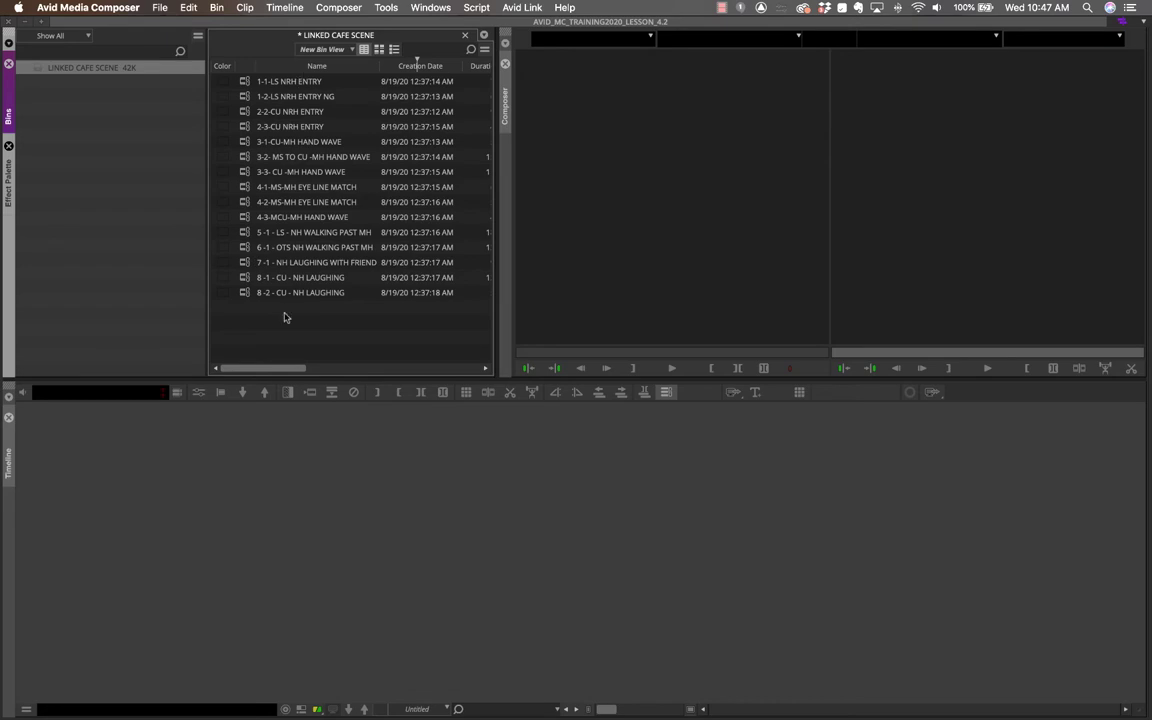
# - Load the 1-1-LS NRH ENTRY clip into the source monitor and scrub to about 00:00:00:10
pyautogui.click(242, 84)
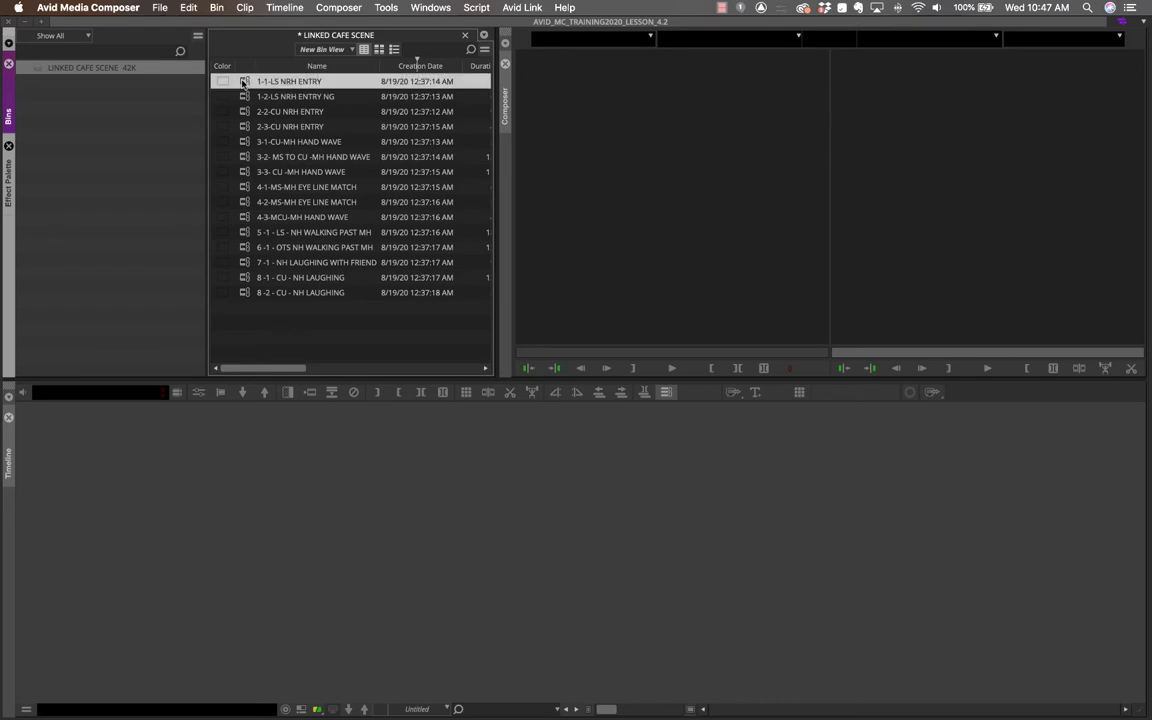
pyautogui.press('Return')
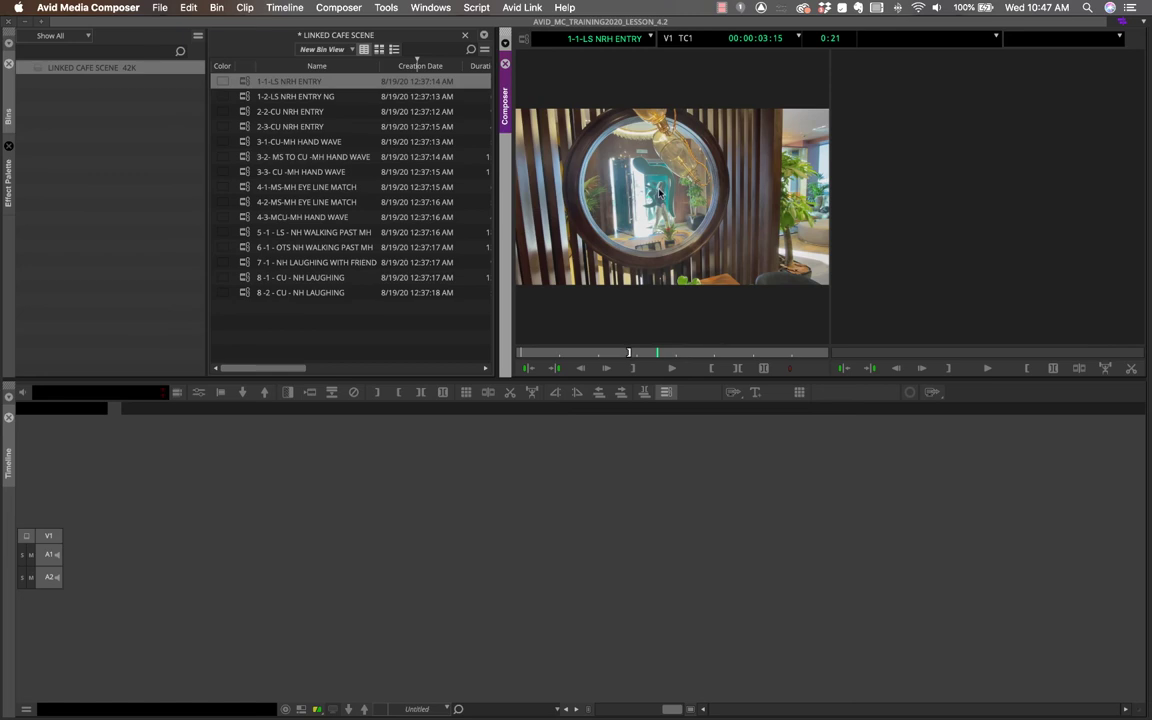
pyautogui.moveTo(531, 356)
pyautogui.mouseDown()
pyautogui.moveTo(751, 352)
pyautogui.moveTo(535, 351)
pyautogui.mouseUp()
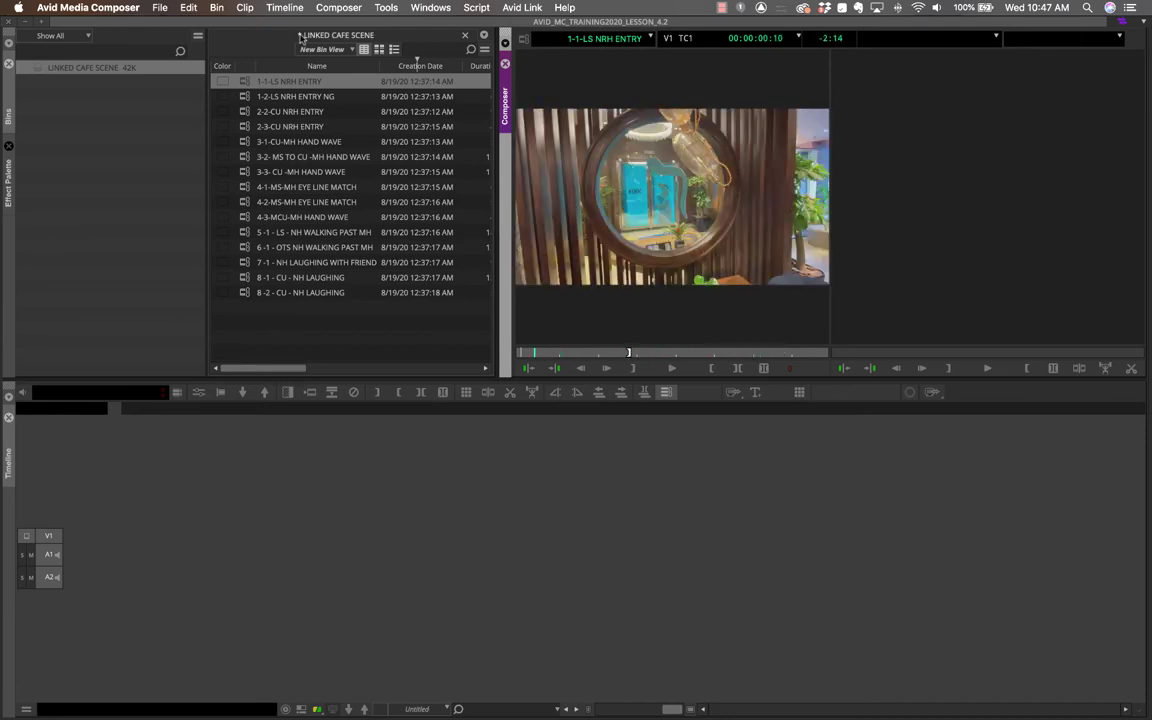
# - Load the 3-1-CU-MH HAND WAVE clip into the source monitor and play its opening, stopping at about 00:00:02:21
pyautogui.doubleClick(244, 142)
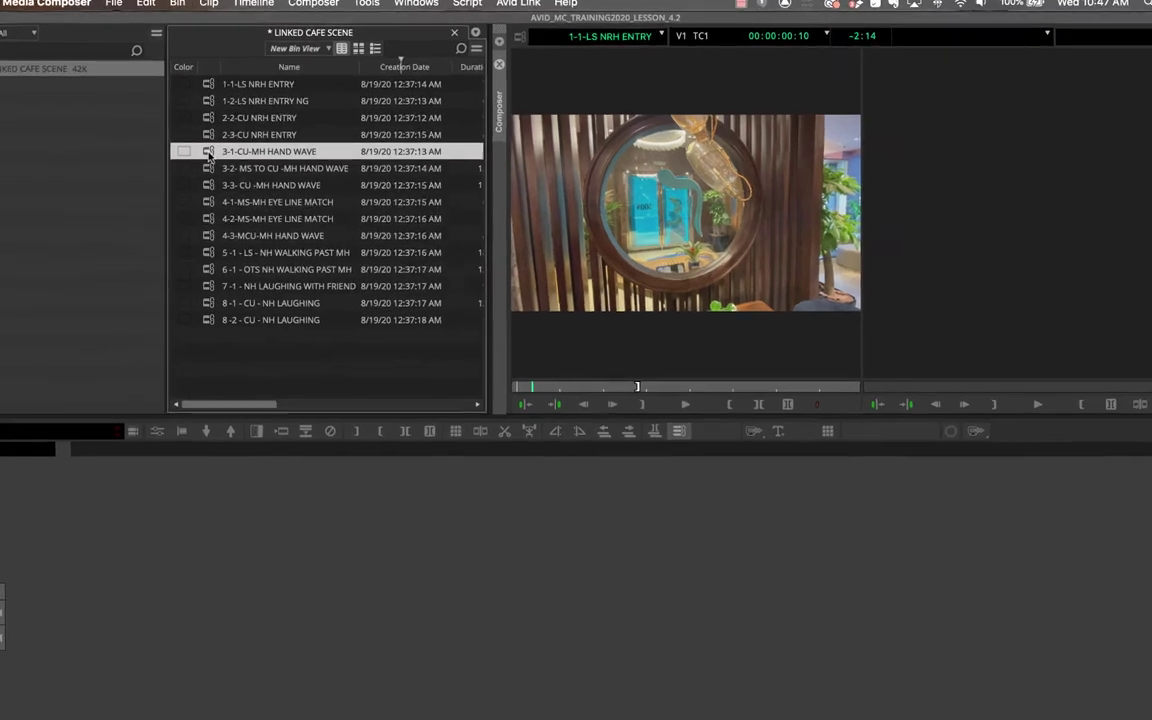
pyautogui.moveTo(544, 353); pyautogui.dragTo(574, 353)
pyautogui.moveTo(585, 485); pyautogui.dragTo(530, 477)
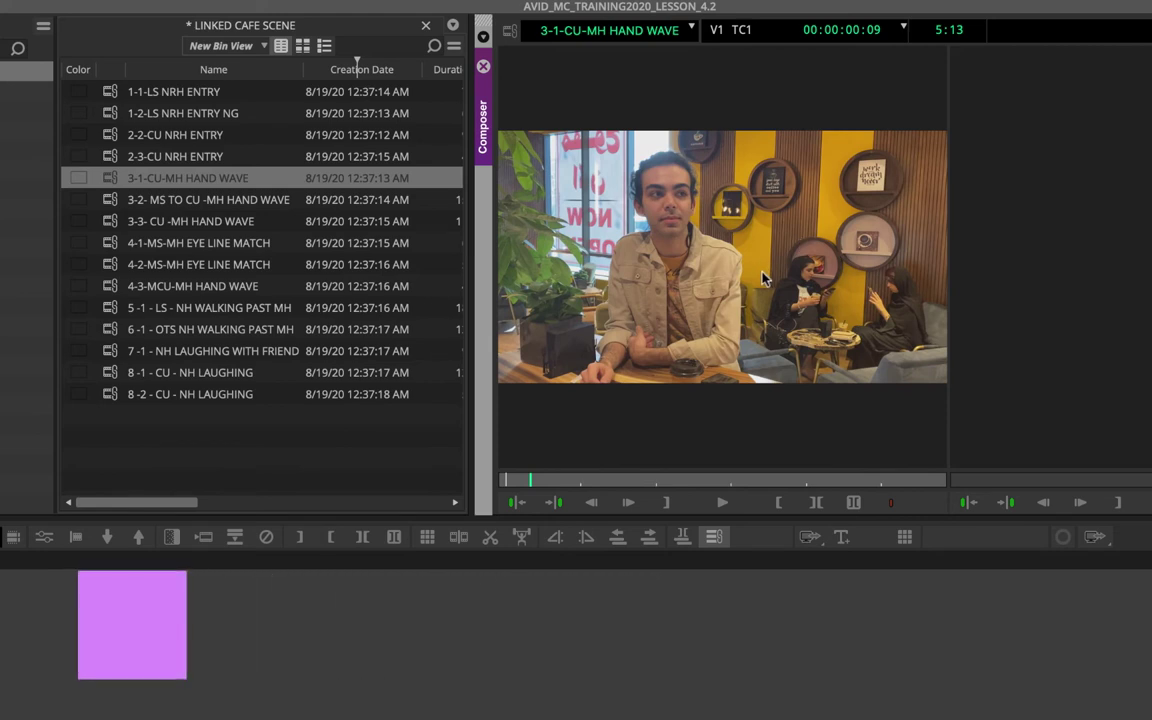
pyautogui.press('space')
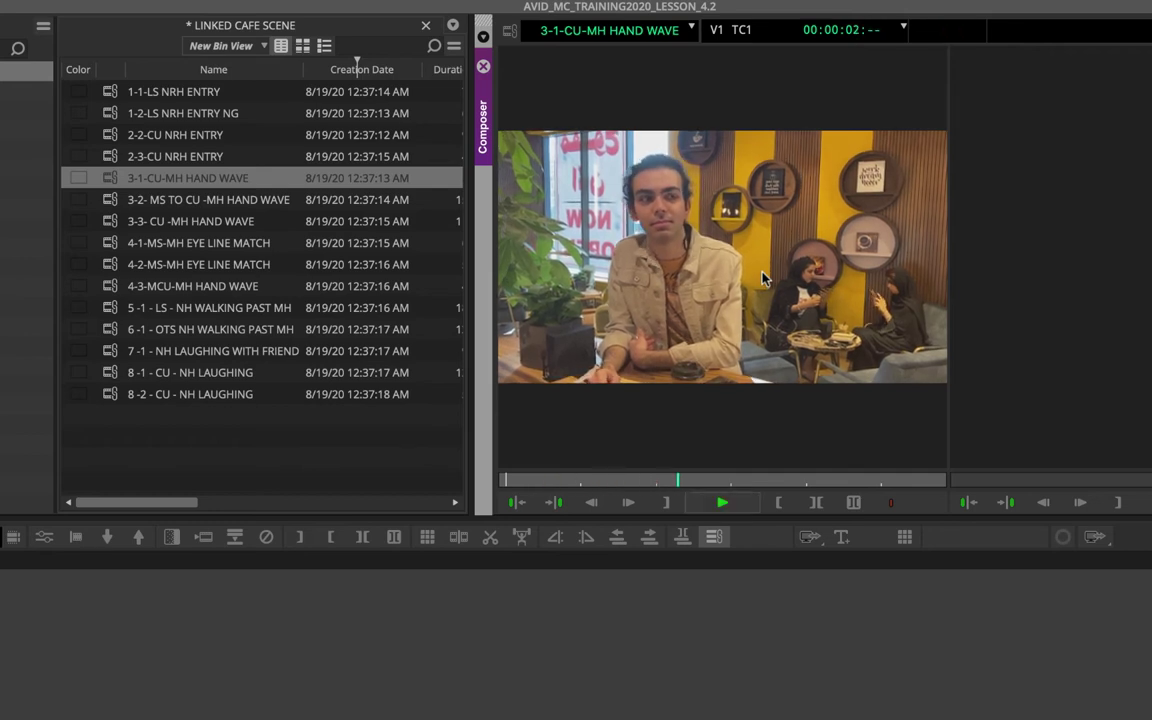
pyautogui.press('space')
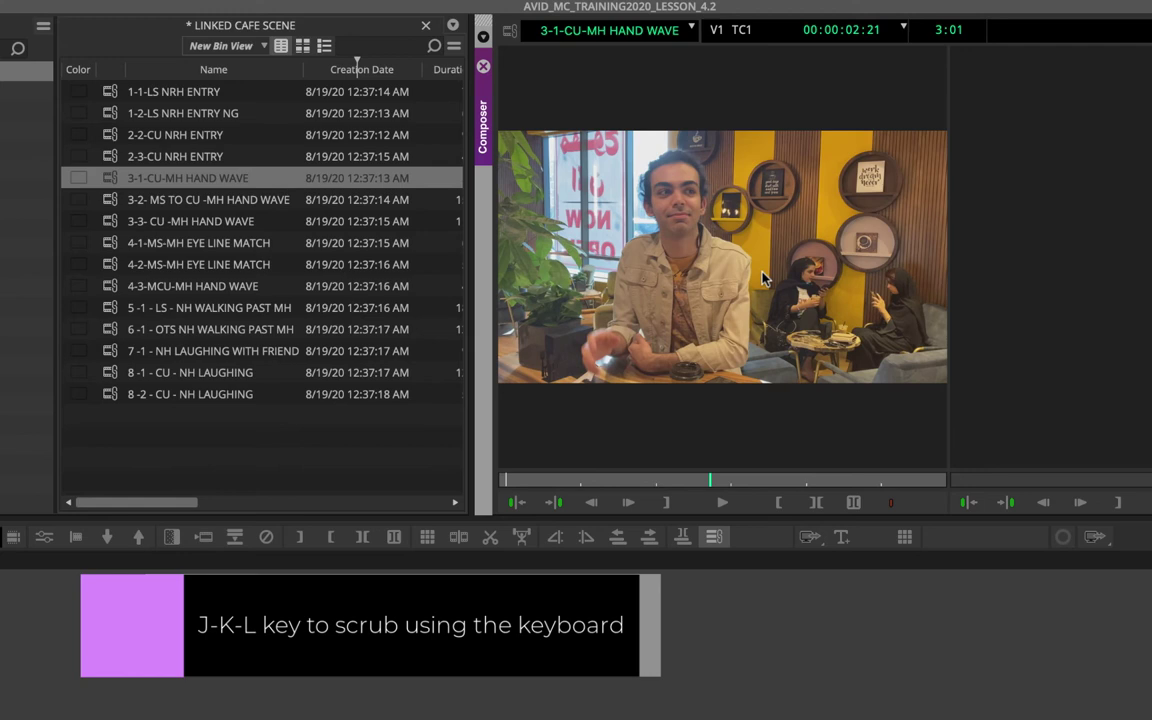
# - Shuttle forward and backward through the 3-1-CU-MH HAND WAVE clip, stopping at about 00:00:01:02
pyautogui.press('l')
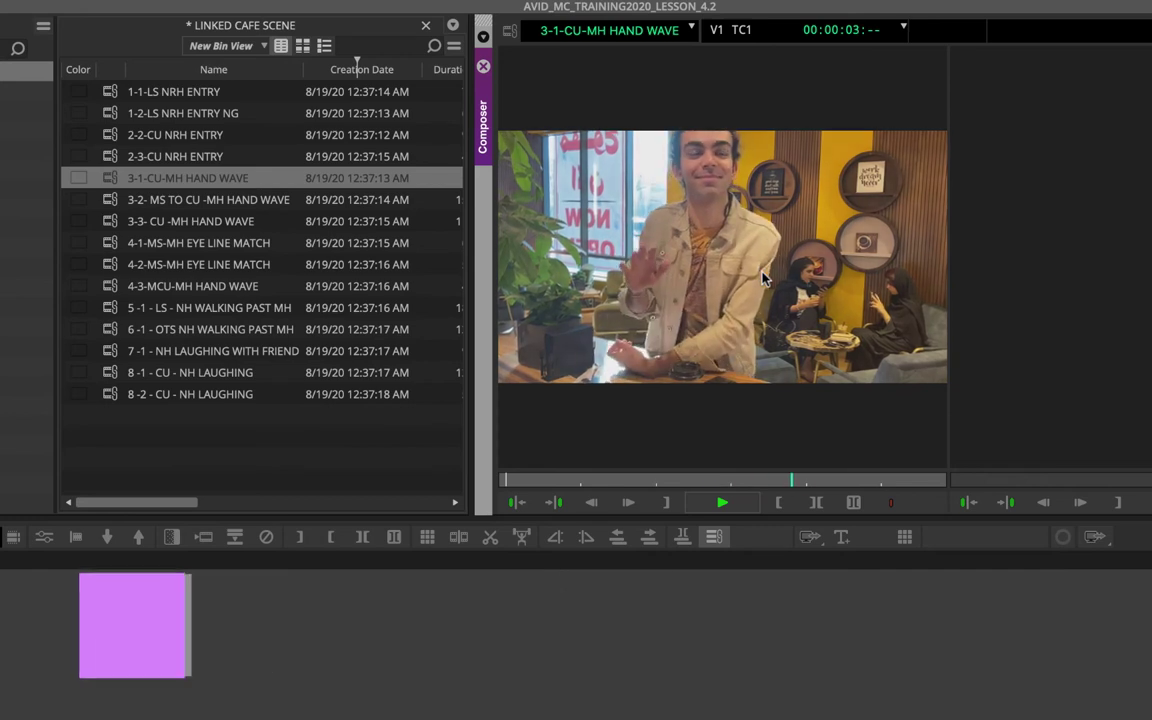
pyautogui.press('k')
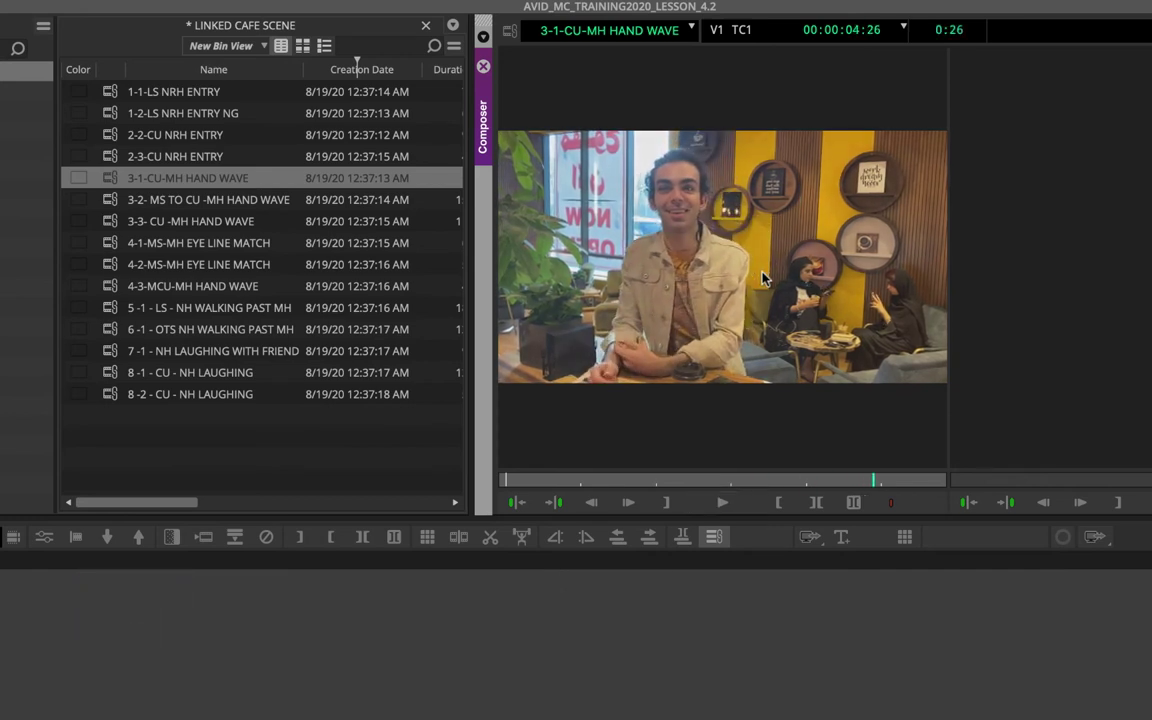
pyautogui.press('j')
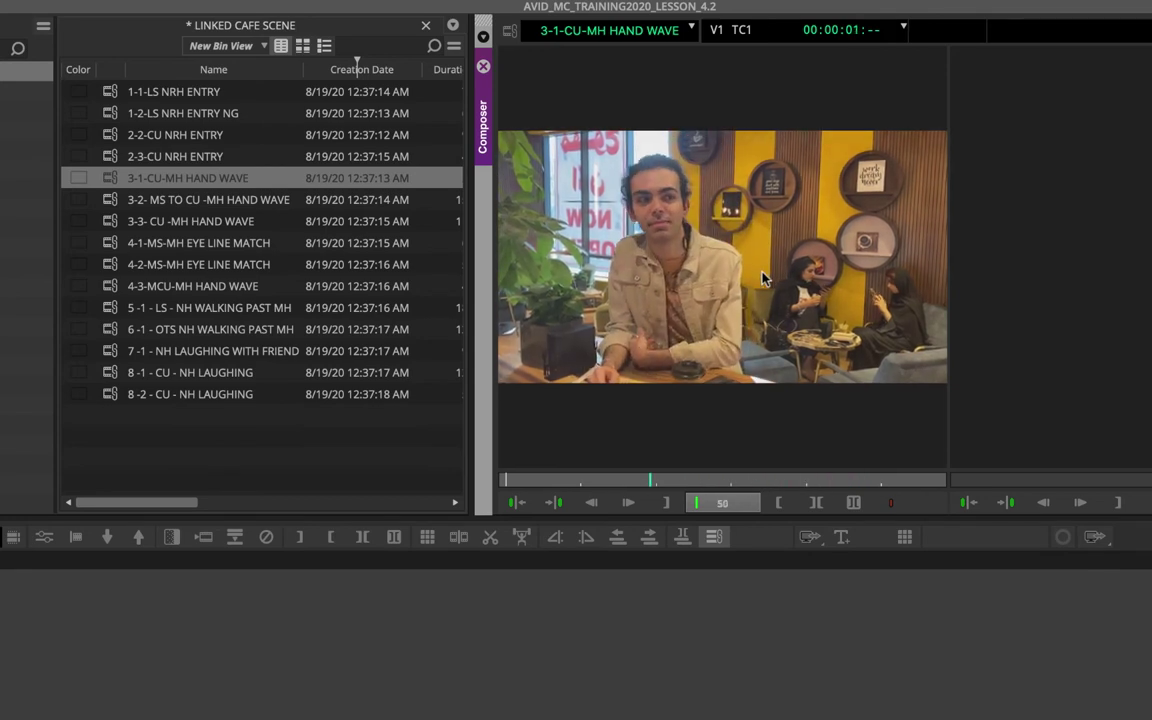
pyautogui.press('l')
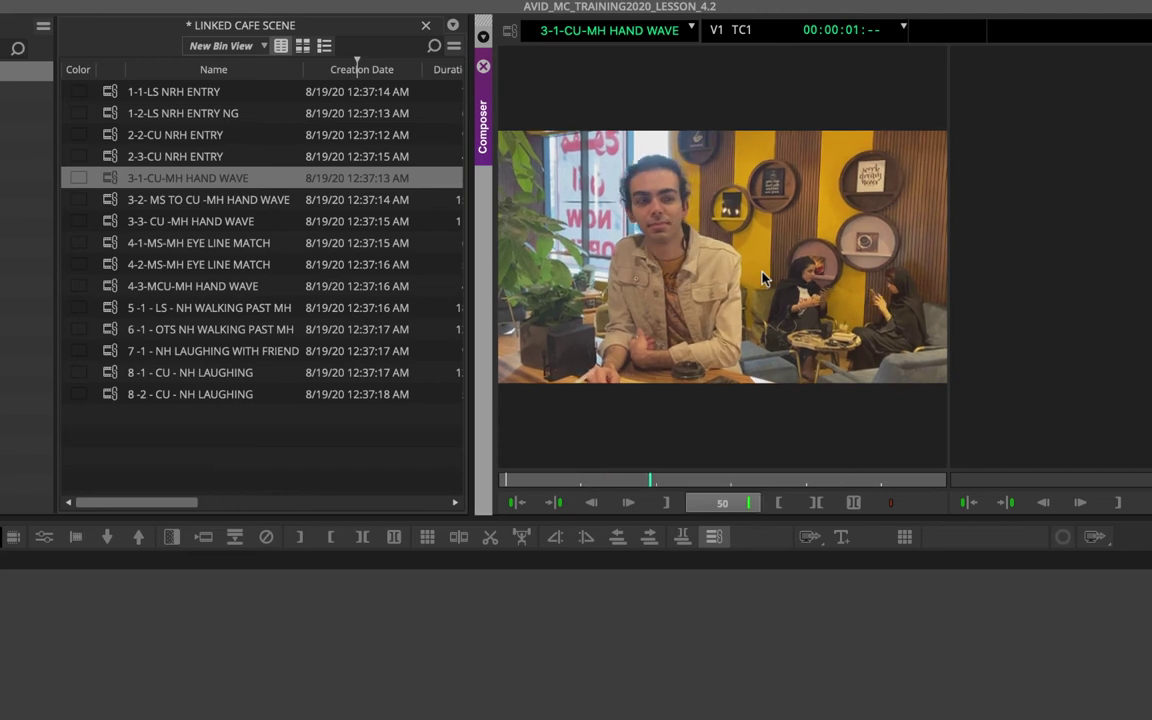
pyautogui.press('k')
pyautogui.press('j')
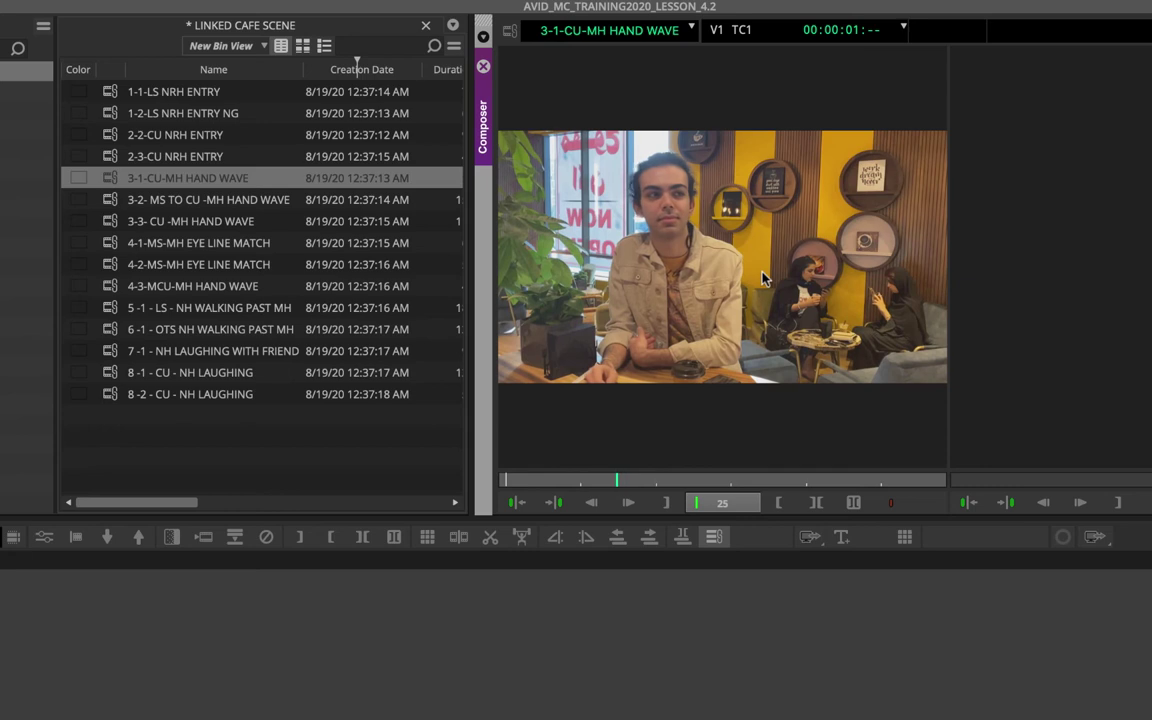
pyautogui.press('k')
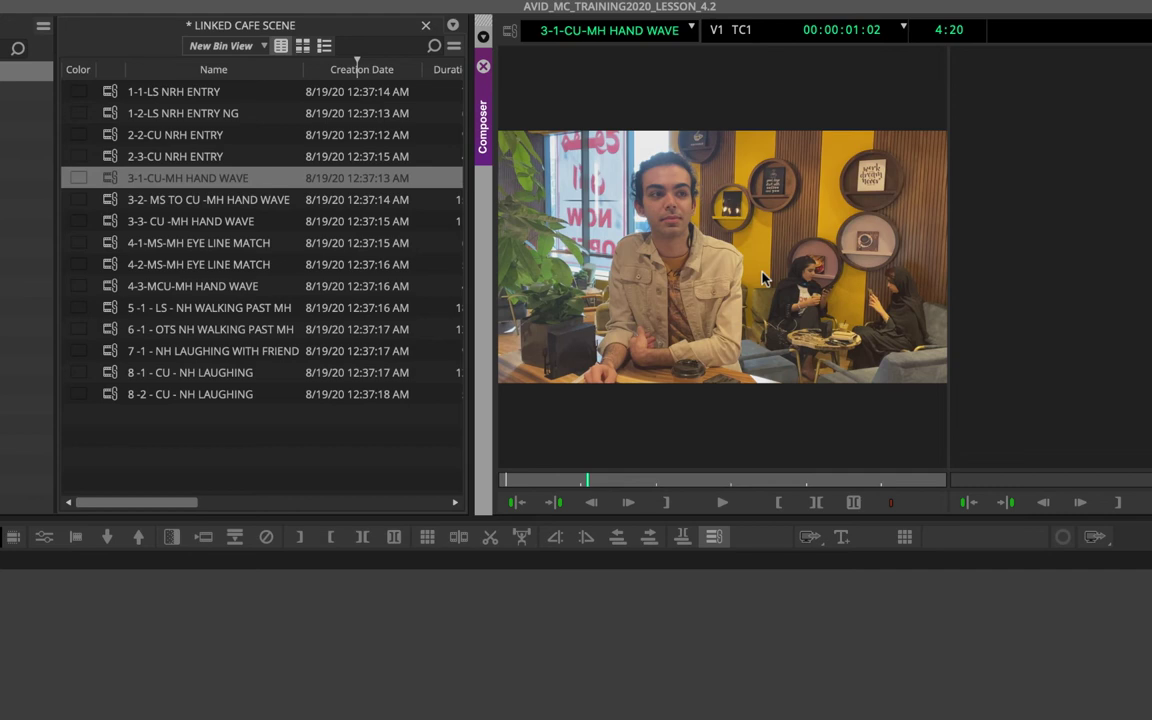
# - Scrub the 3-1 clip to about 00:00:03:04 and jump backward and forward in 10-frame increments
pyautogui.moveTo(512, 481); pyautogui.dragTo(744, 487)
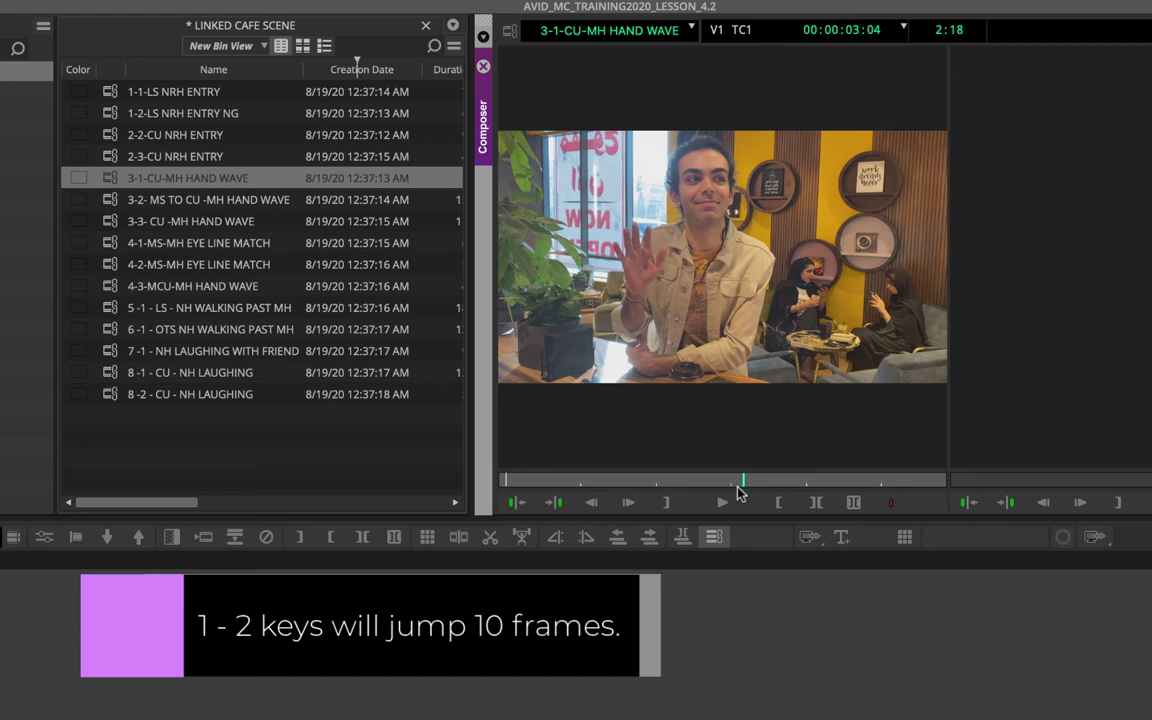
pyautogui.press('j')
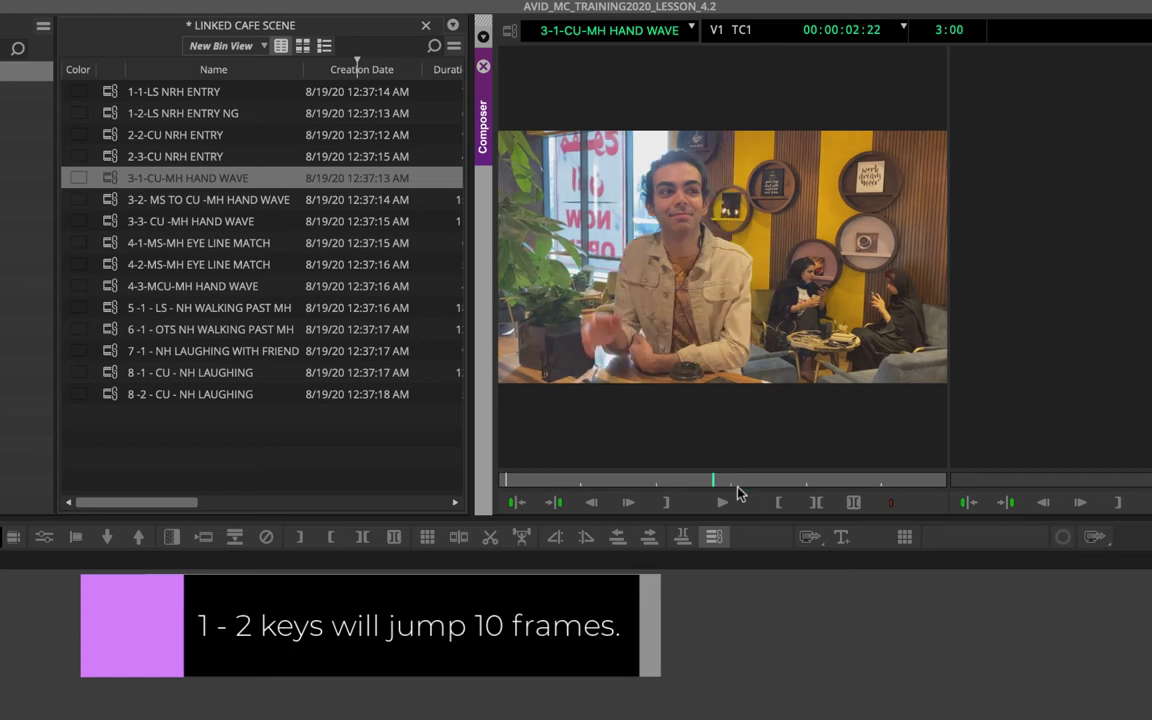
pyautogui.press('k')
pyautogui.press('l')
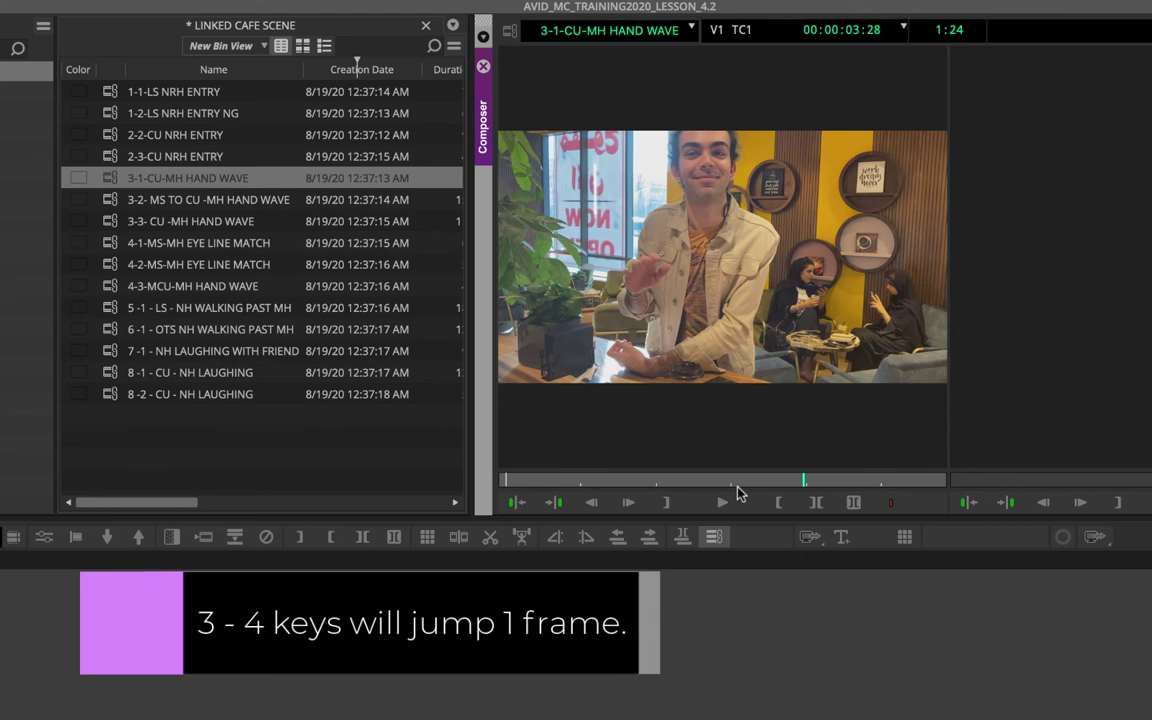
# - Step backward and forward through the 3-1 hand wave clip one frame at a time
pyautogui.press('3')
pyautogui.press('3')
pyautogui.press('3')
pyautogui.press('3')
pyautogui.press('3')
pyautogui.press('3')
pyautogui.press('3')
pyautogui.press('3')
pyautogui.press('3')
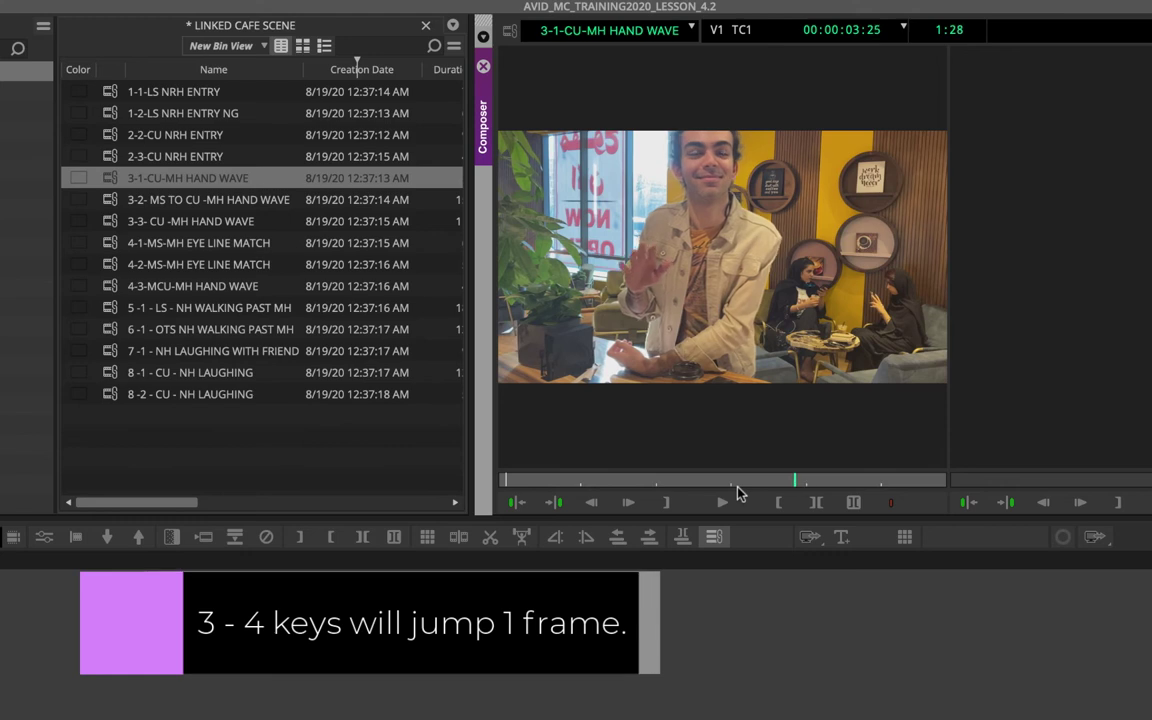
pyautogui.press('4')
pyautogui.press('4')
pyautogui.press('4')
pyautogui.press('4')
pyautogui.press('4')
pyautogui.press('4')
pyautogui.press('4')
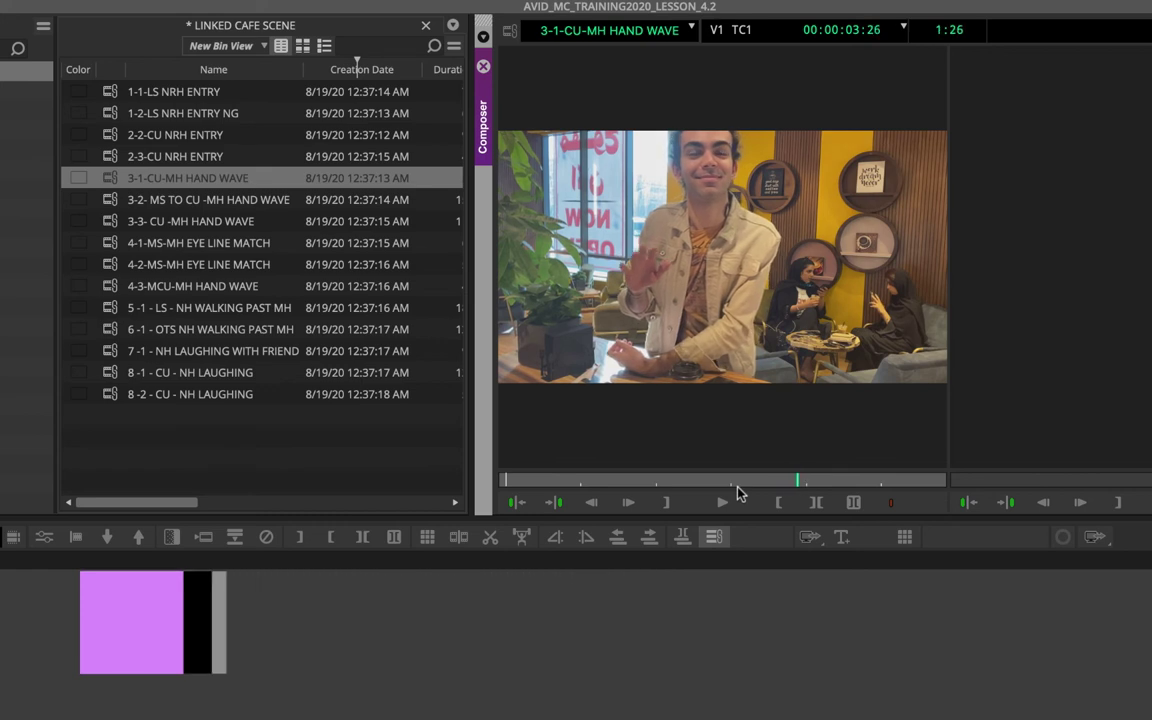
# - Review the start of the hand wave in the 3-1 clip by shuttling backward and forward around it
pyautogui.press('j')
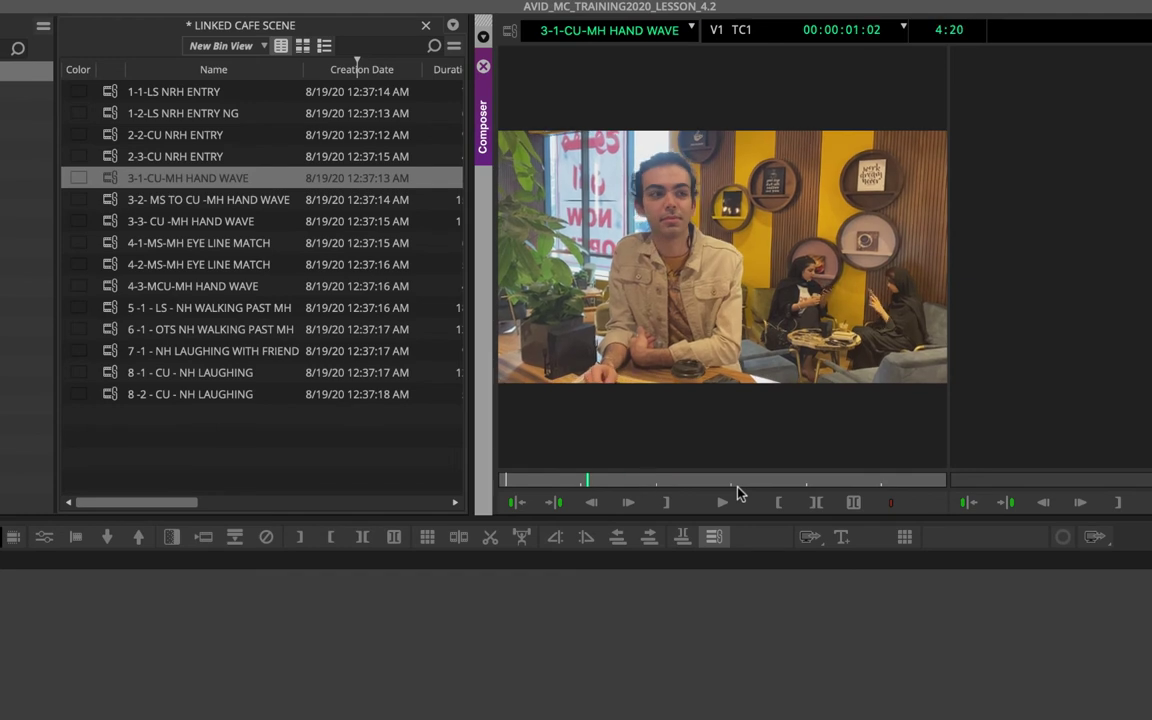
pyautogui.press('l')
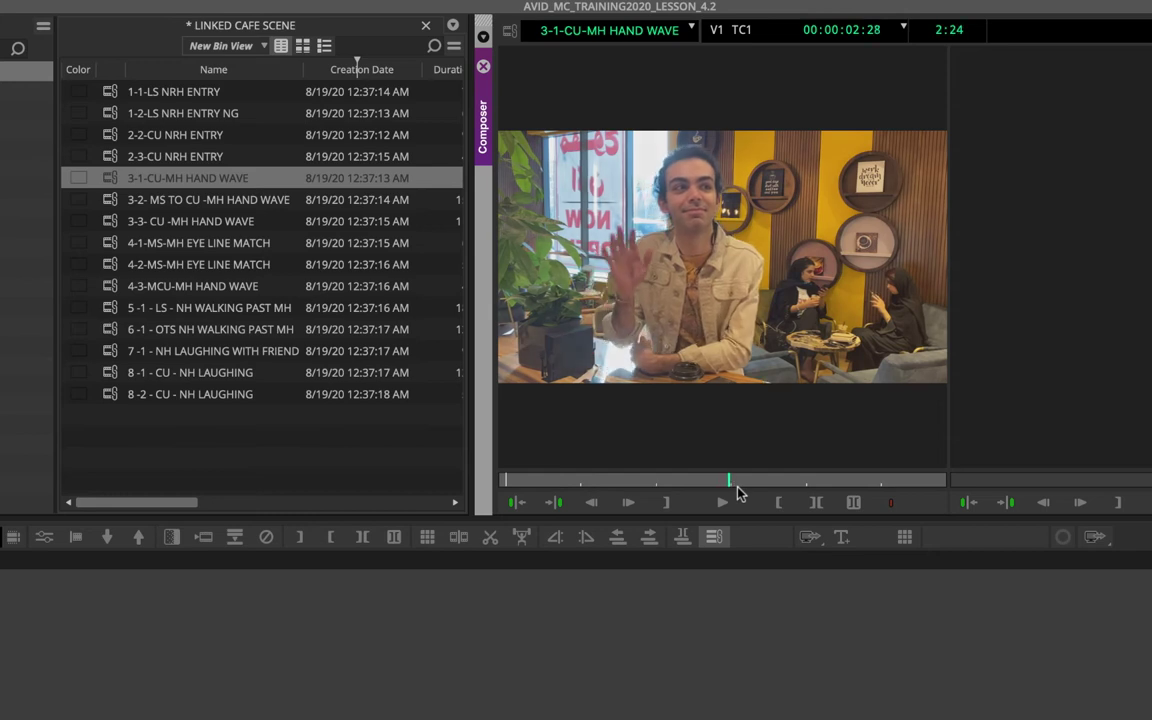
pyautogui.press('j')
pyautogui.press('k')
pyautogui.press('l')
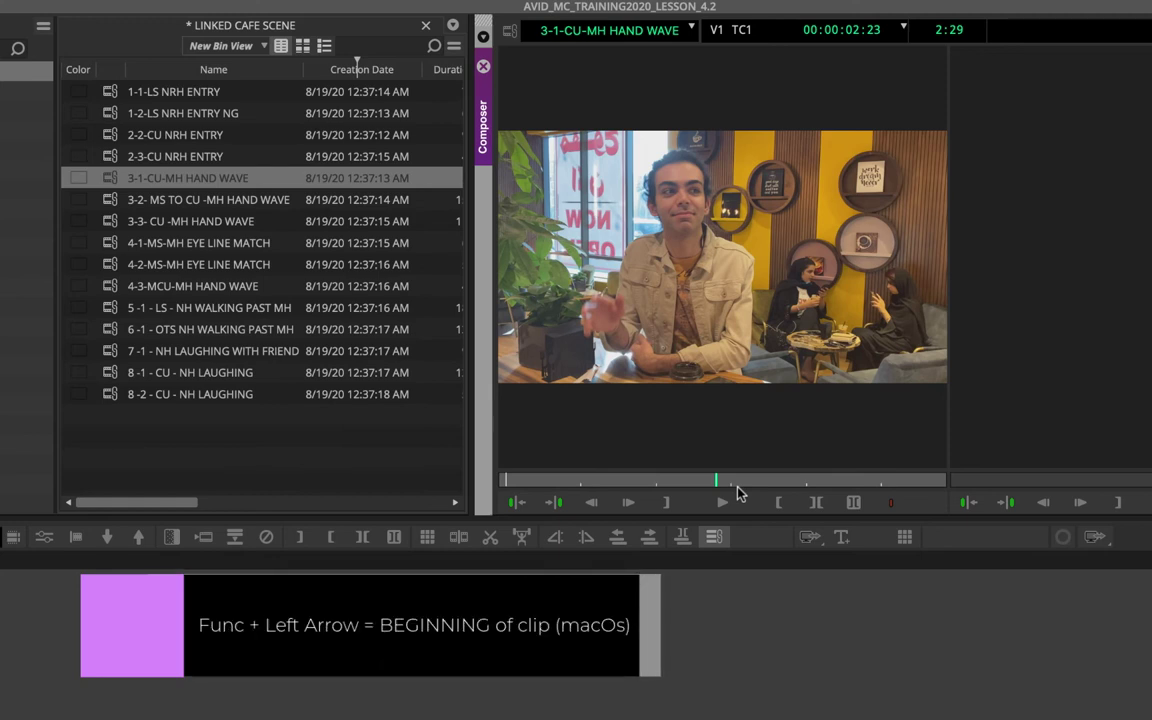
# - Jump repeatedly between the beginning and end of the 3-1 clip, finishing at its first frame
pyautogui.press('Home')
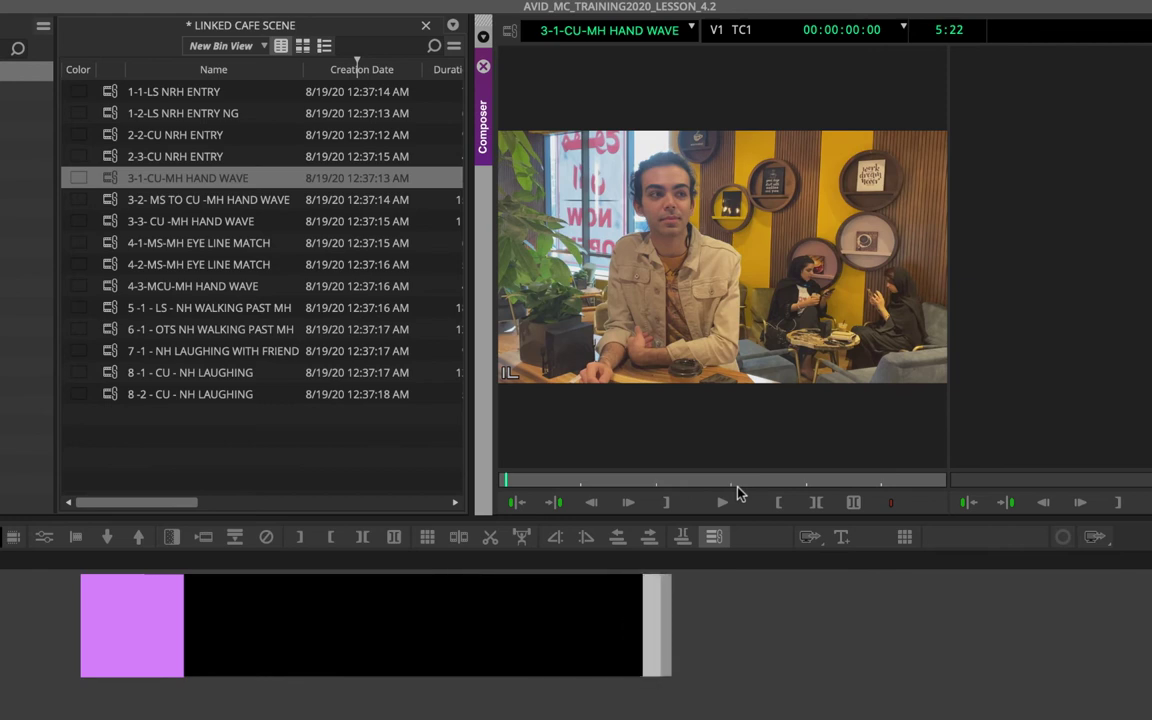
pyautogui.press('End')
pyautogui.press('Home')
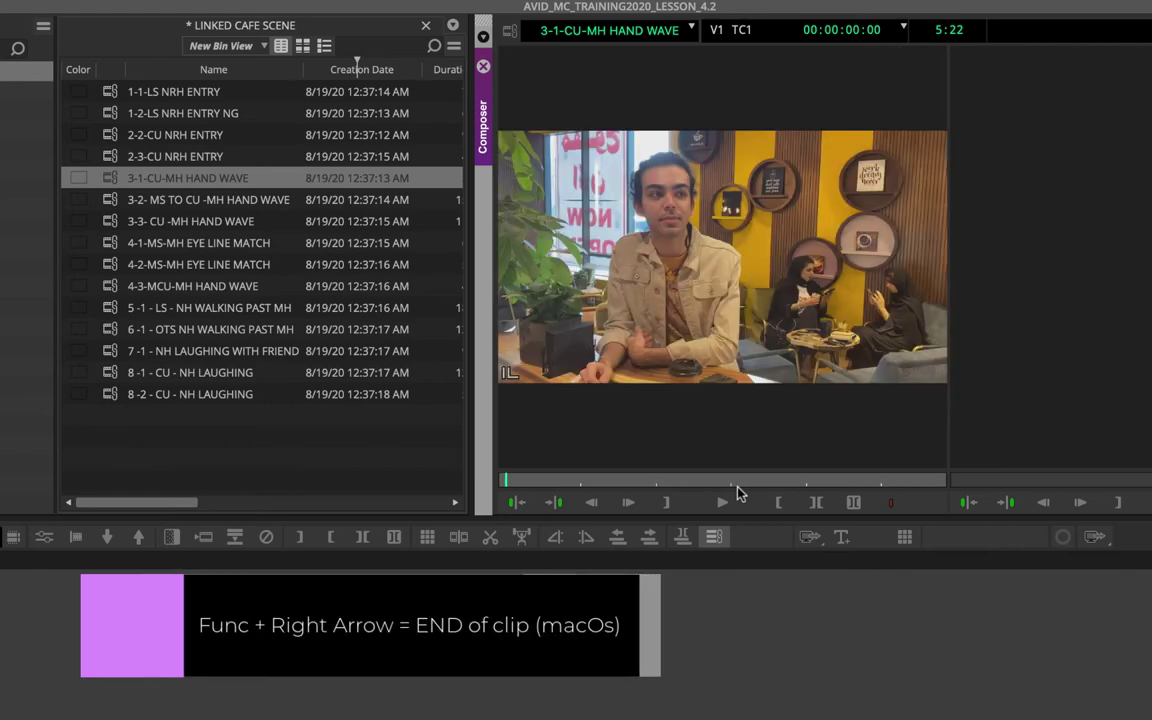
pyautogui.press('End')
pyautogui.press('Home')
pyautogui.press('End')
pyautogui.press('Home')
pyautogui.press('End')
pyautogui.press('Home')
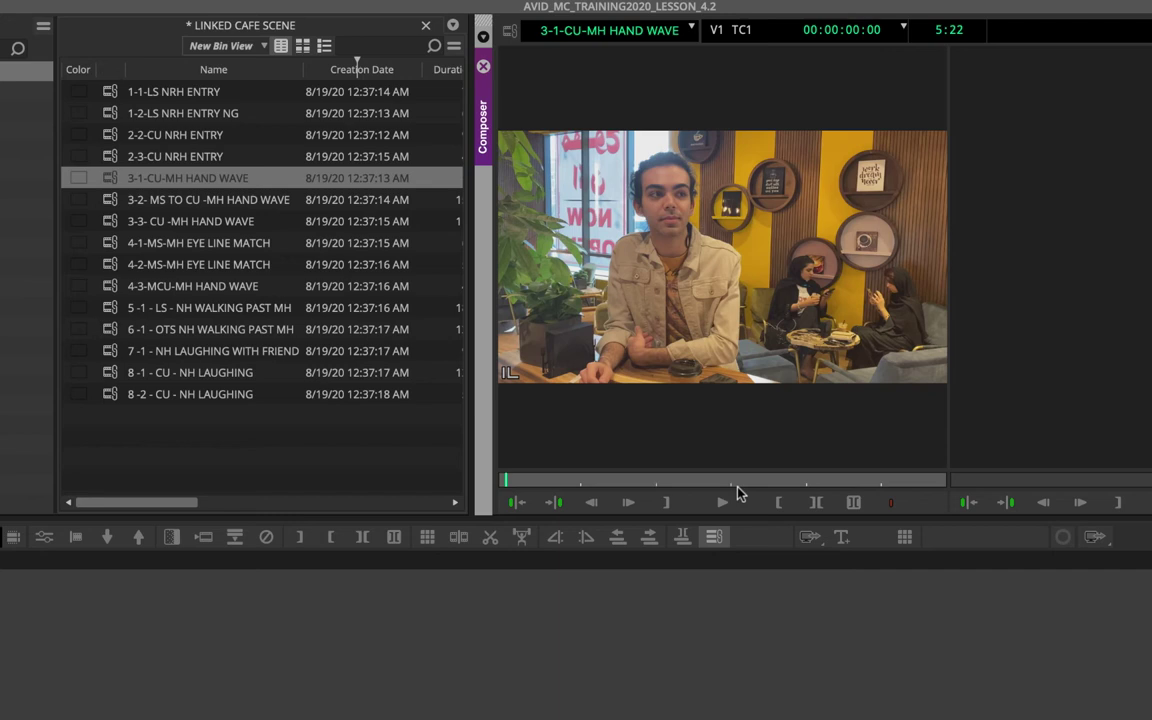
# - Load the 3-3- CU -MH HAND WAVE clip into the source monitor and scrub to the woman's wave at about 00:00:09:03
pyautogui.doubleClick(111, 224)
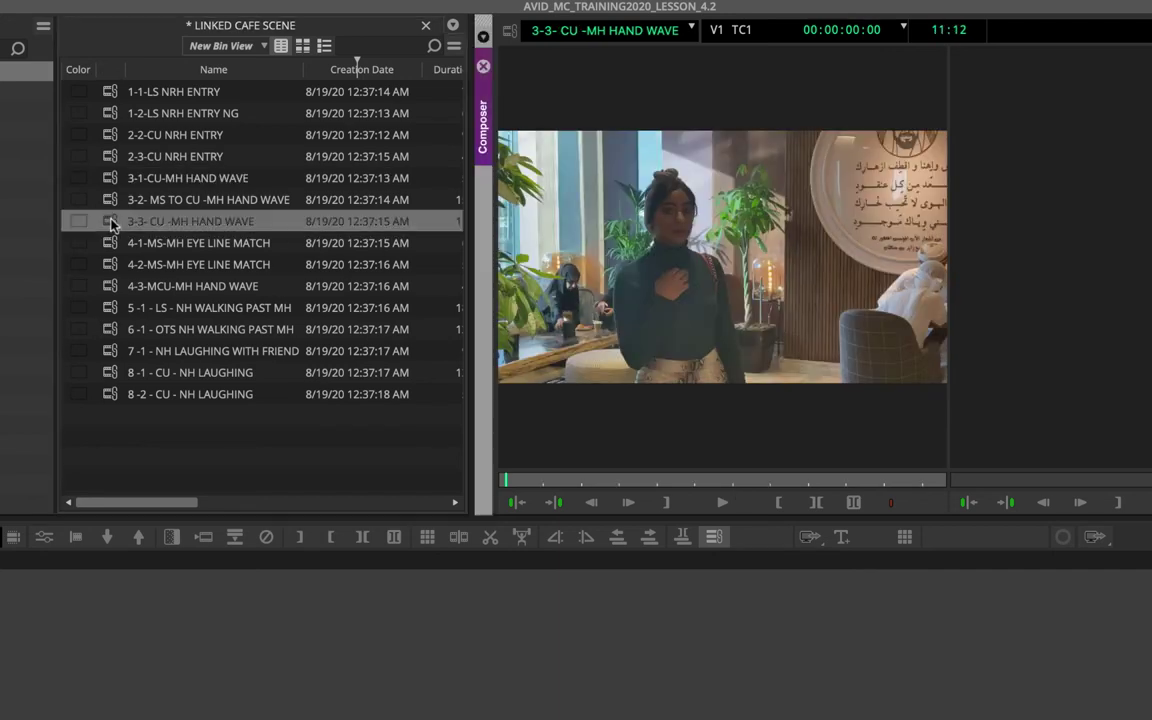
pyautogui.moveTo(575, 481); pyautogui.dragTo(852, 486)
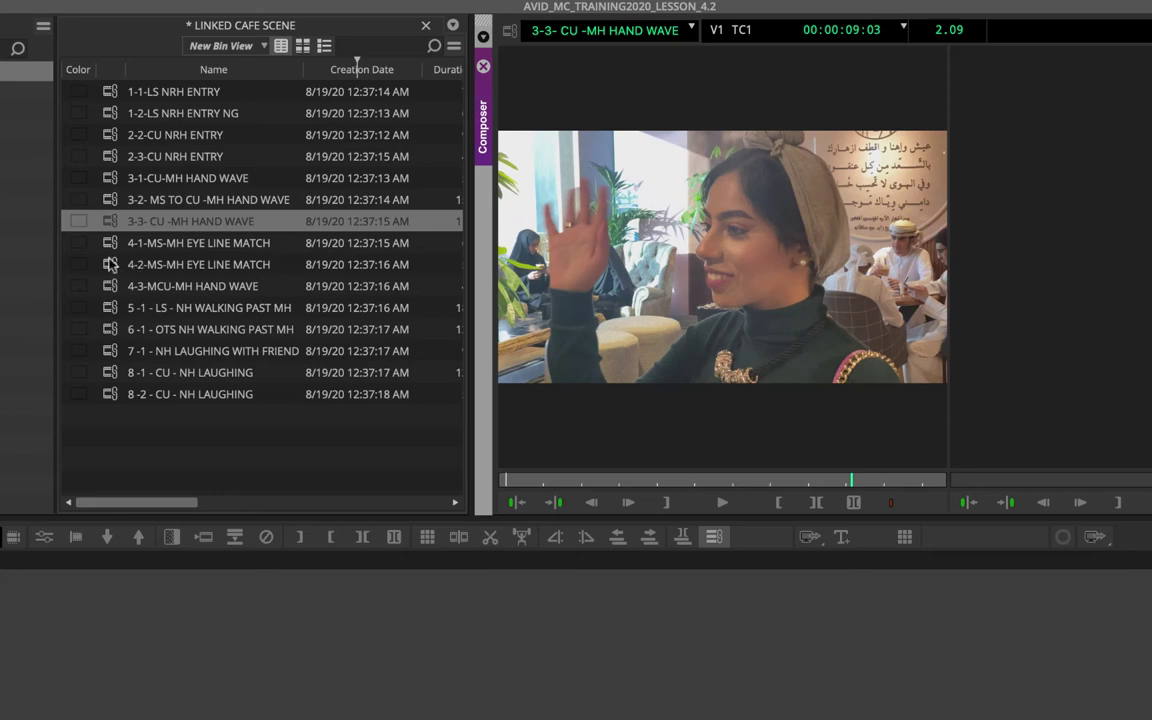
# - Load the 4-2-MS-MH EYE LINE MATCH clip into the source monitor and preview its opening, stopping at about 00:00:00:13
pyautogui.moveTo(110, 263); pyautogui.dragTo(620, 380)
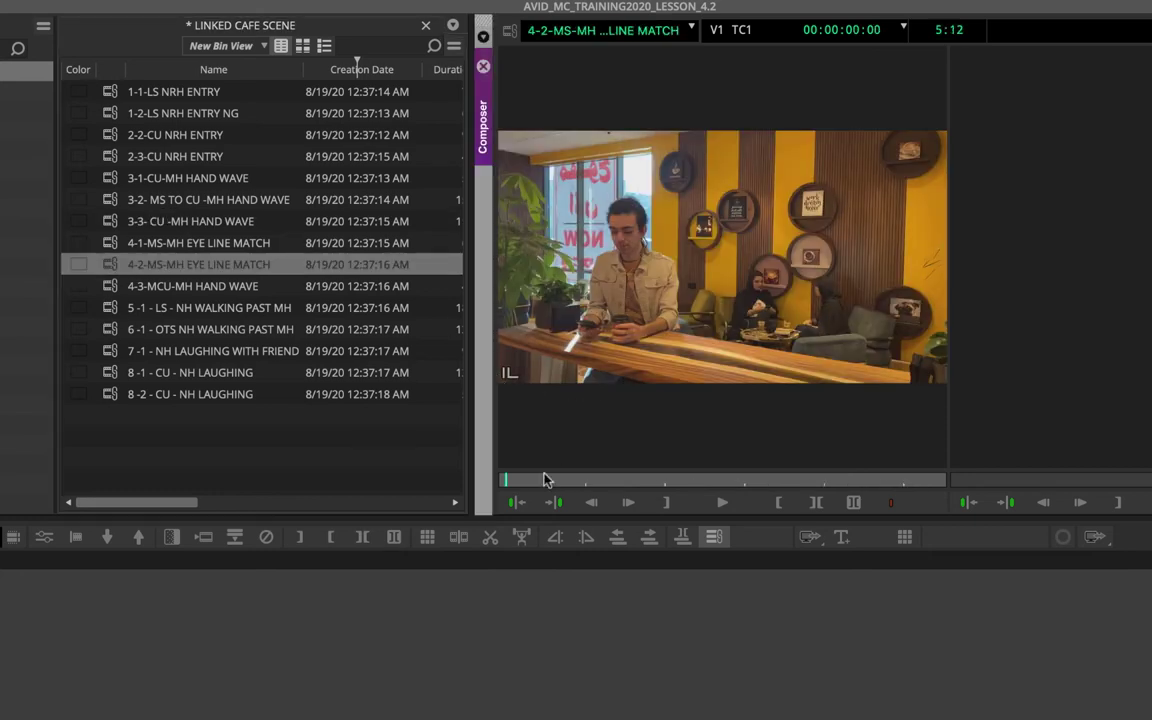
pyautogui.moveTo(514, 478)
pyautogui.mouseDown()
pyautogui.moveTo(805, 480)
pyautogui.moveTo(512, 474)
pyautogui.mouseUp()
pyautogui.press('space')
pyautogui.press('space')
pyautogui.press('j')
pyautogui.press('l')
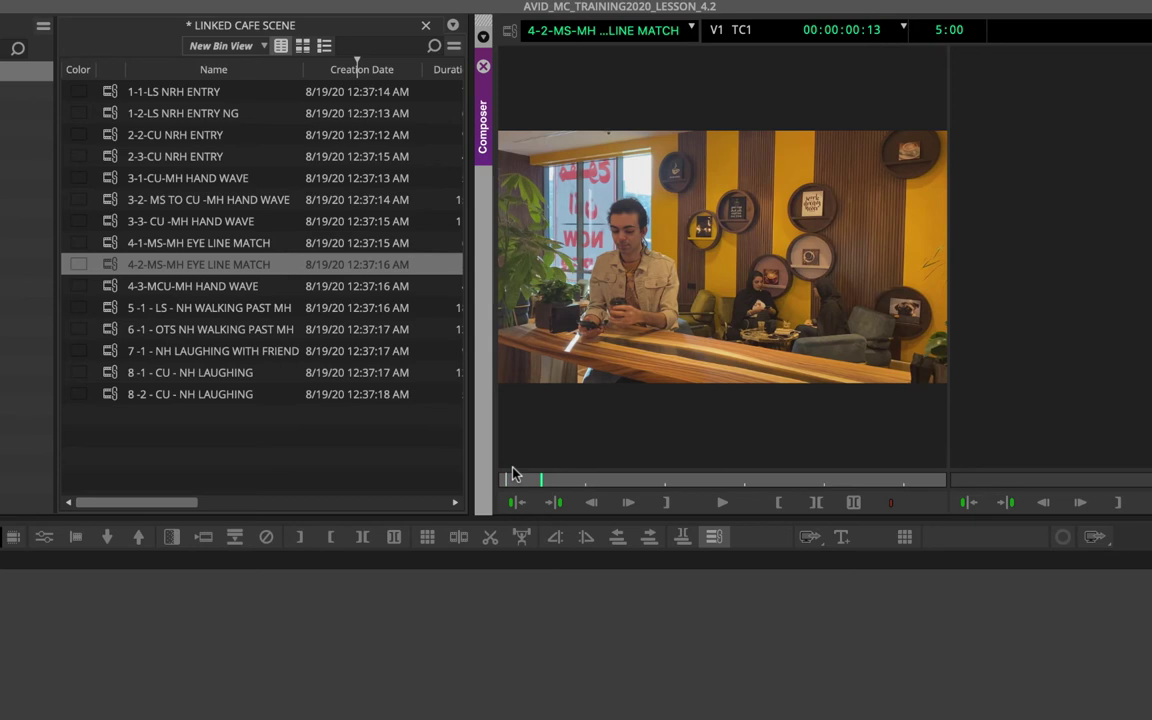
# - Step frame by frame to 00:00:00:09 in the 4-2 clip and set a mark in there
pyautogui.press('Right')
pyautogui.press('Right')
pyautogui.press('Right')
pyautogui.press('Left')
pyautogui.press('Left')
pyautogui.press('Left')
pyautogui.press('Left')
pyautogui.press('Left')
pyautogui.press('Left')
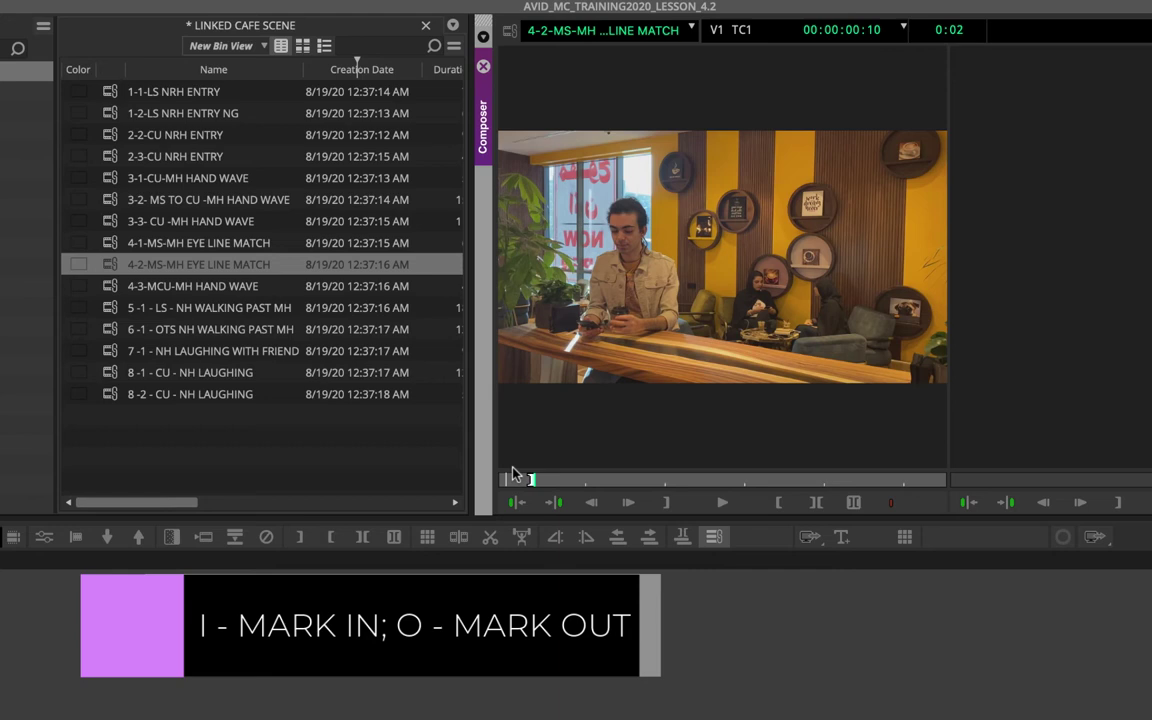
pyautogui.press('i')
# - Play the 4-2 clip forward and set a mark out at 00:00:01:29
pyautogui.press('l')
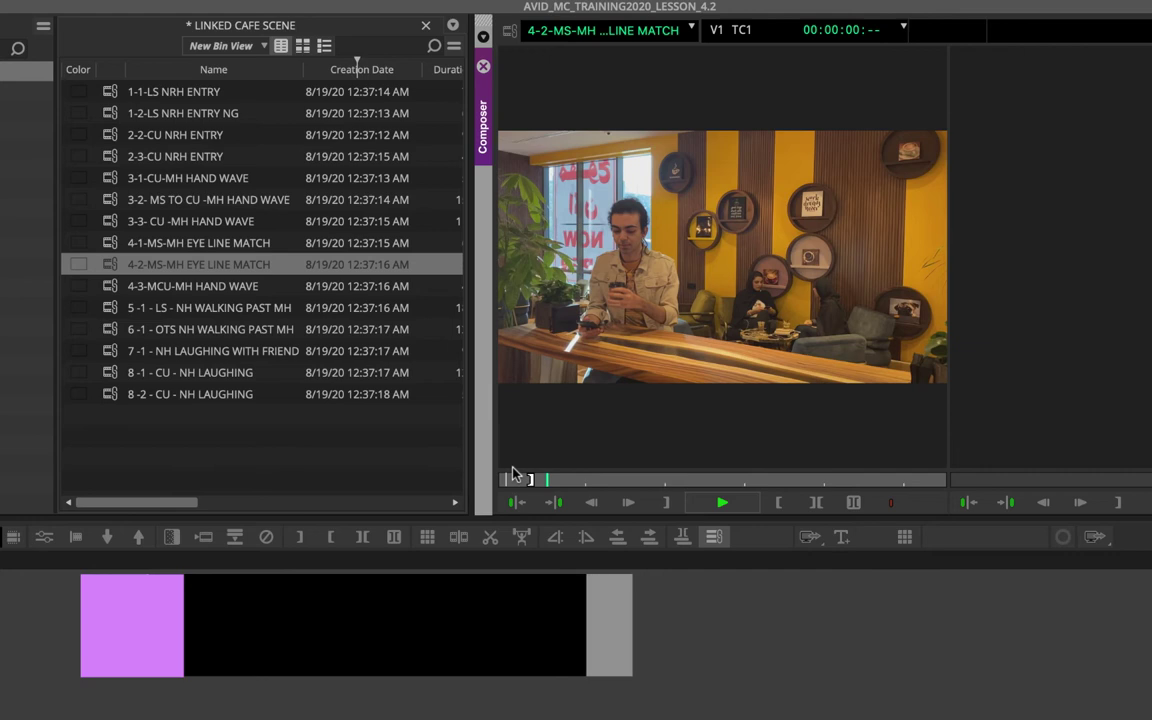
pyautogui.press('o')
pyautogui.press('i')
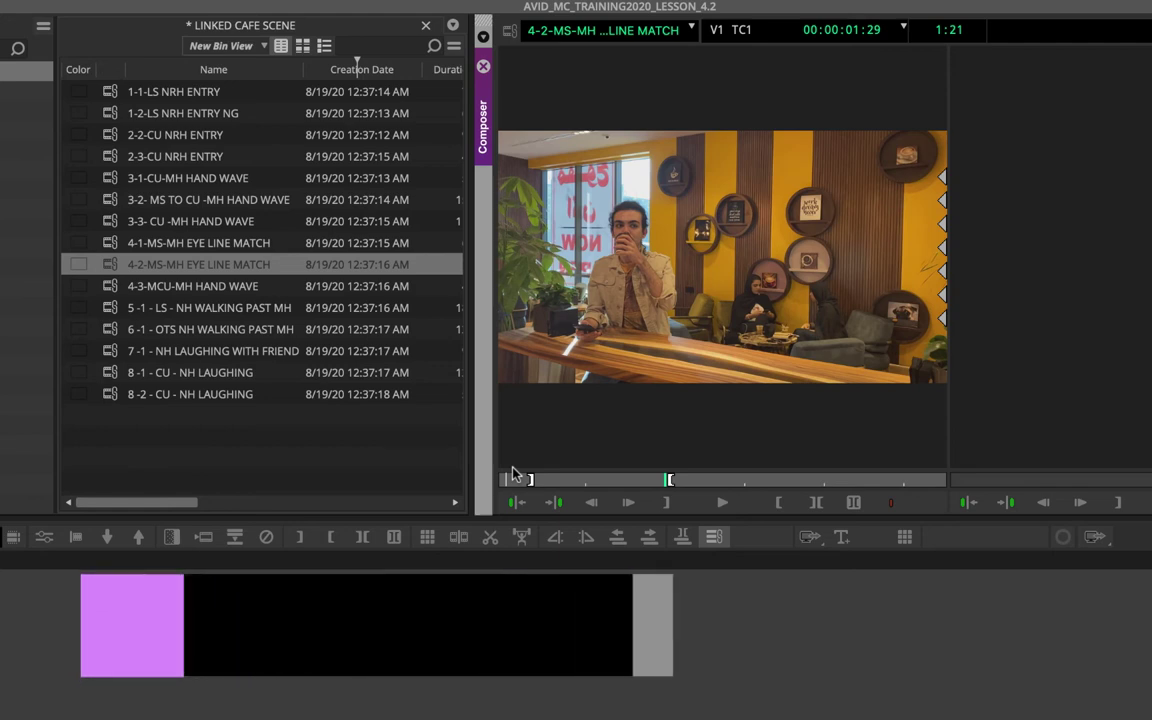
# - Jump between the mark in and mark out of the 4-2 clip, finishing at the mark in
pyautogui.press('q')
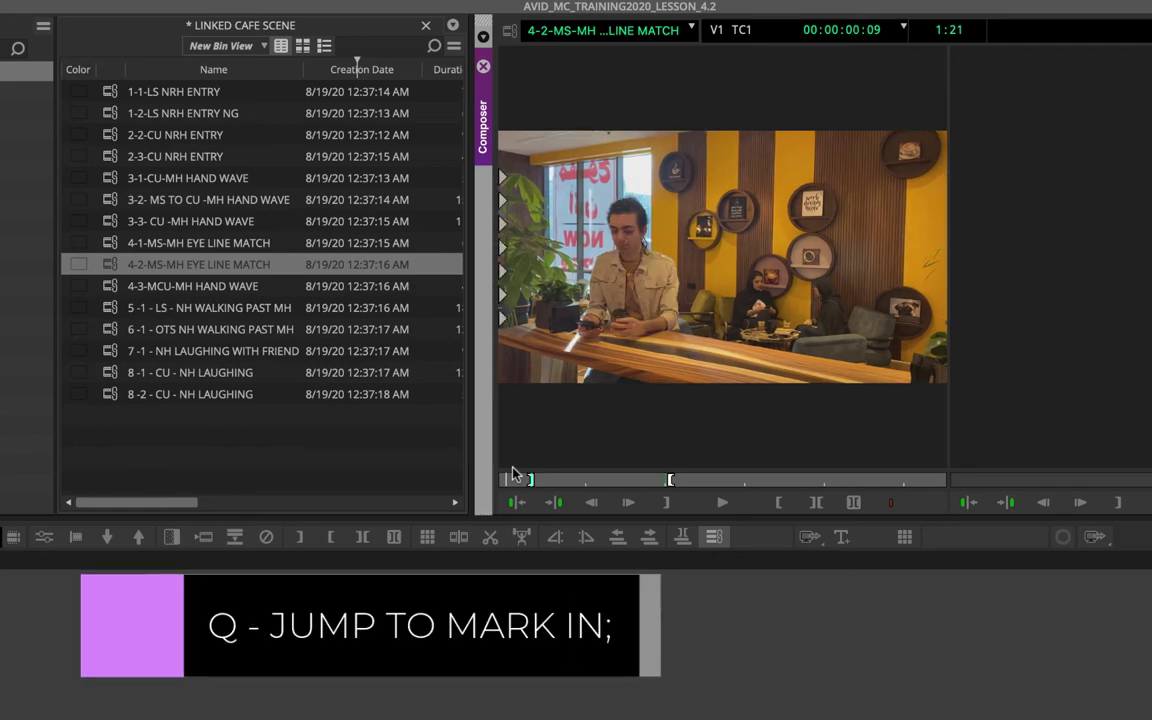
pyautogui.press('w')
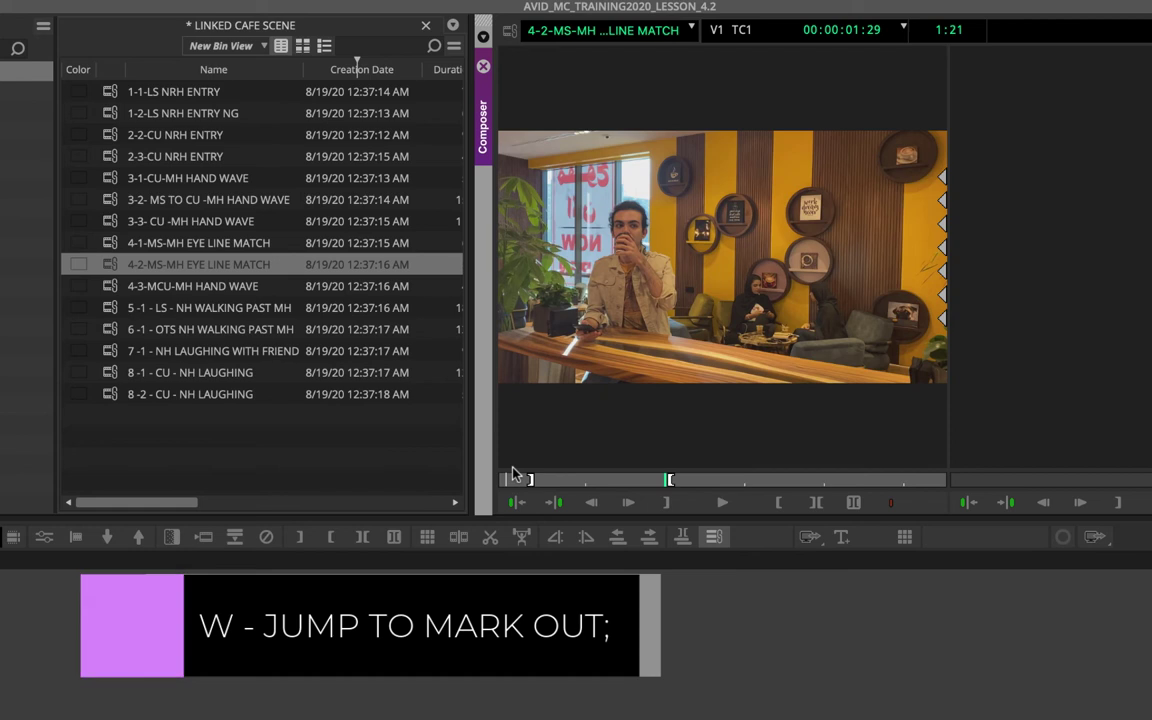
pyautogui.press('q')
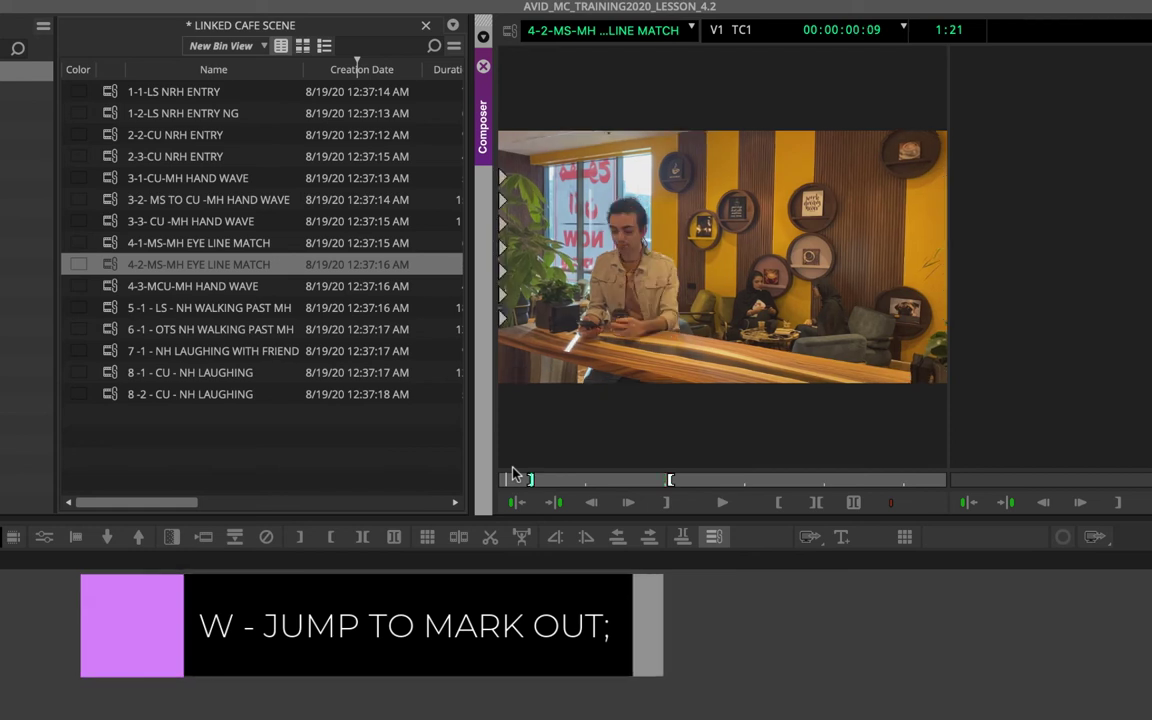
# - Jump back and forth between the 4-2 clip's mark in and mark out, finishing at the mark out
pyautogui.press('w')
pyautogui.press('q')
pyautogui.press('w')
pyautogui.press('q')
pyautogui.press('w')
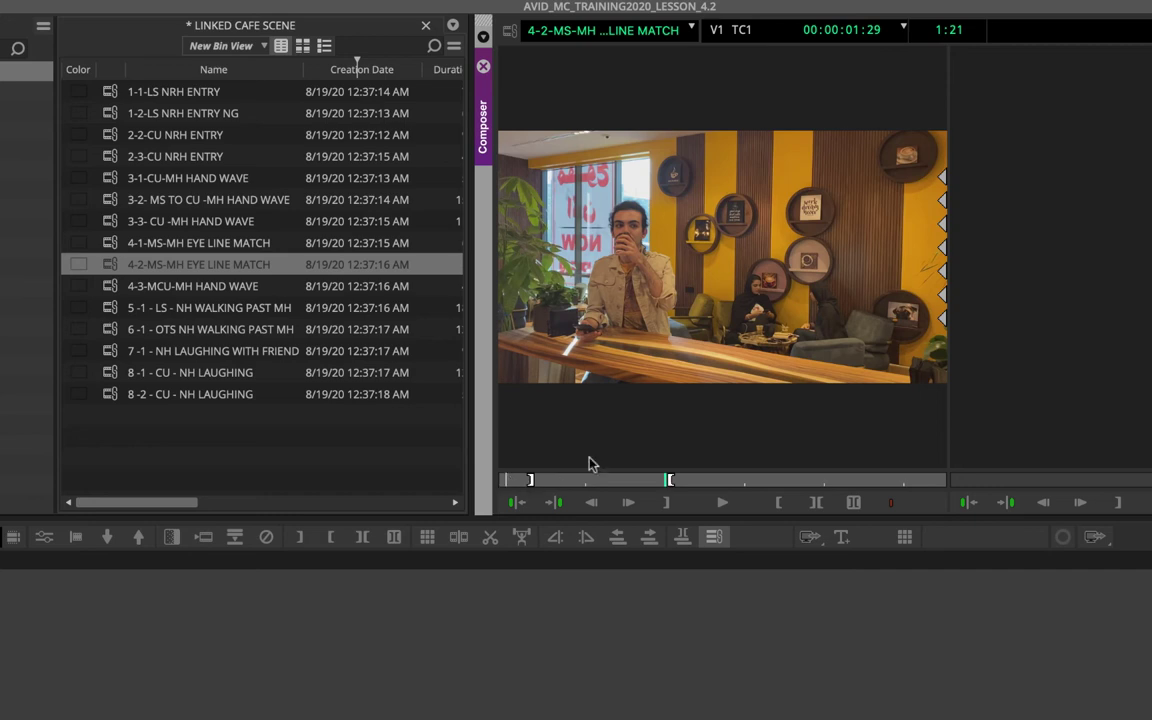
# - Clear both marks from the 4-2 clip, then mark a new segment from near its start to 00:00:02:09
pyautogui.click(855, 504)
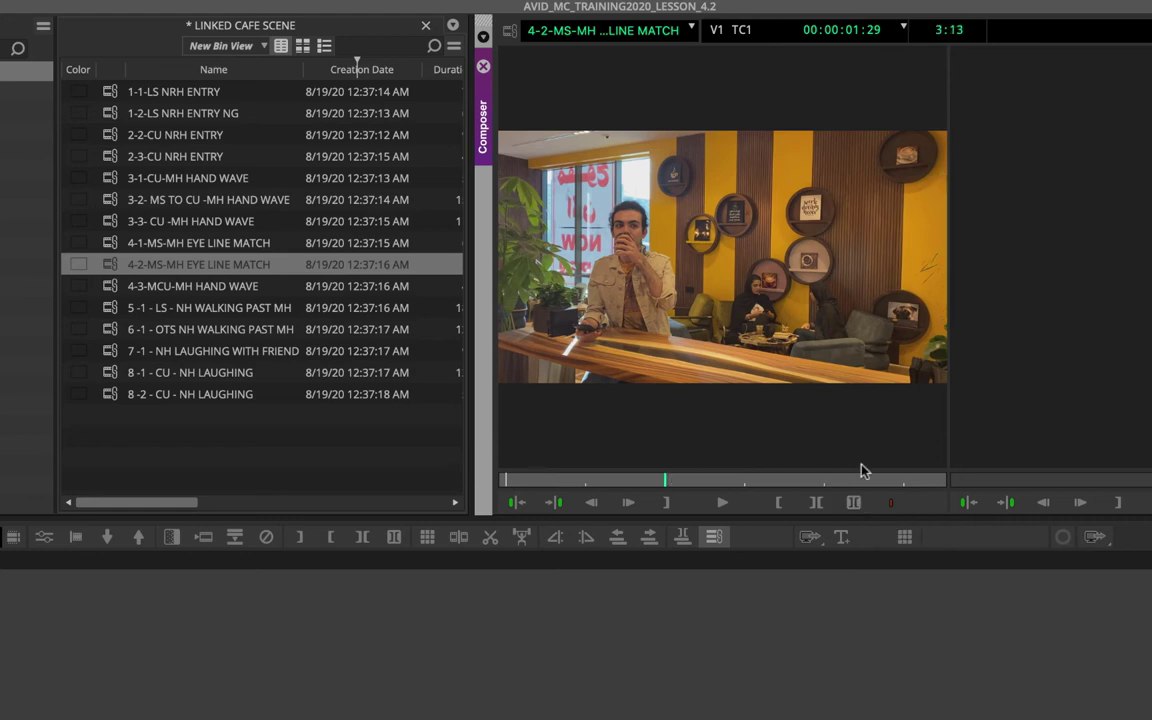
pyautogui.moveTo(540, 478); pyautogui.dragTo(617, 478)
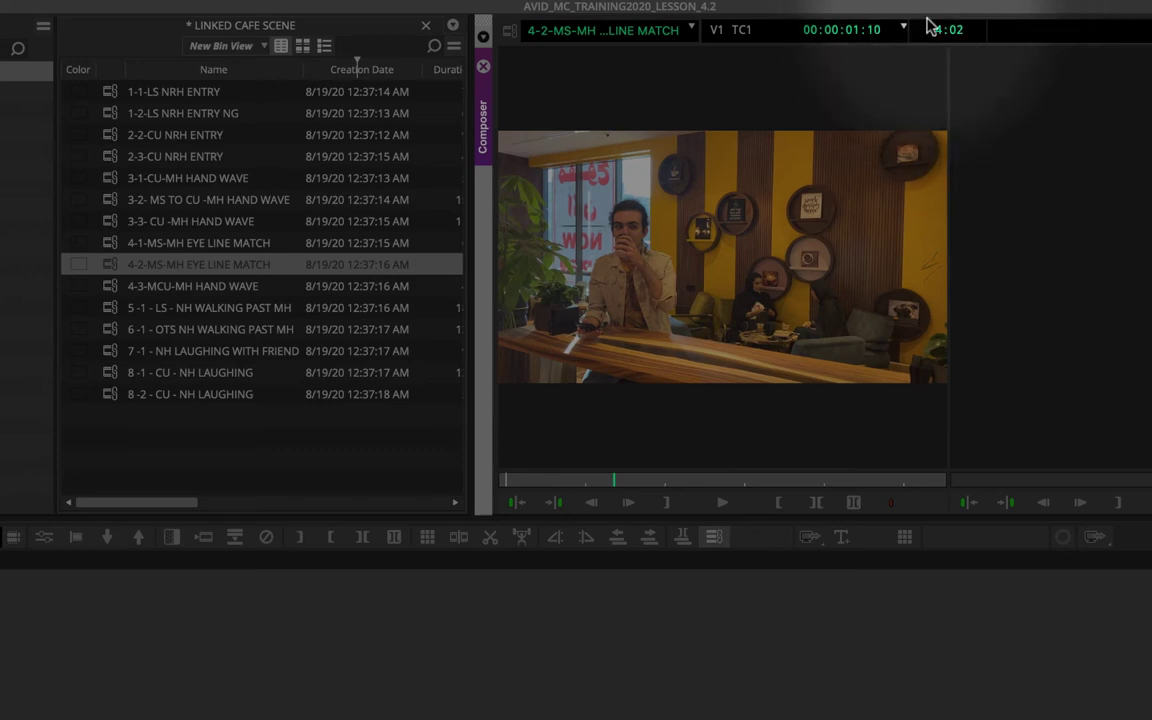
pyautogui.moveTo(530, 480); pyautogui.dragTo(643, 483)
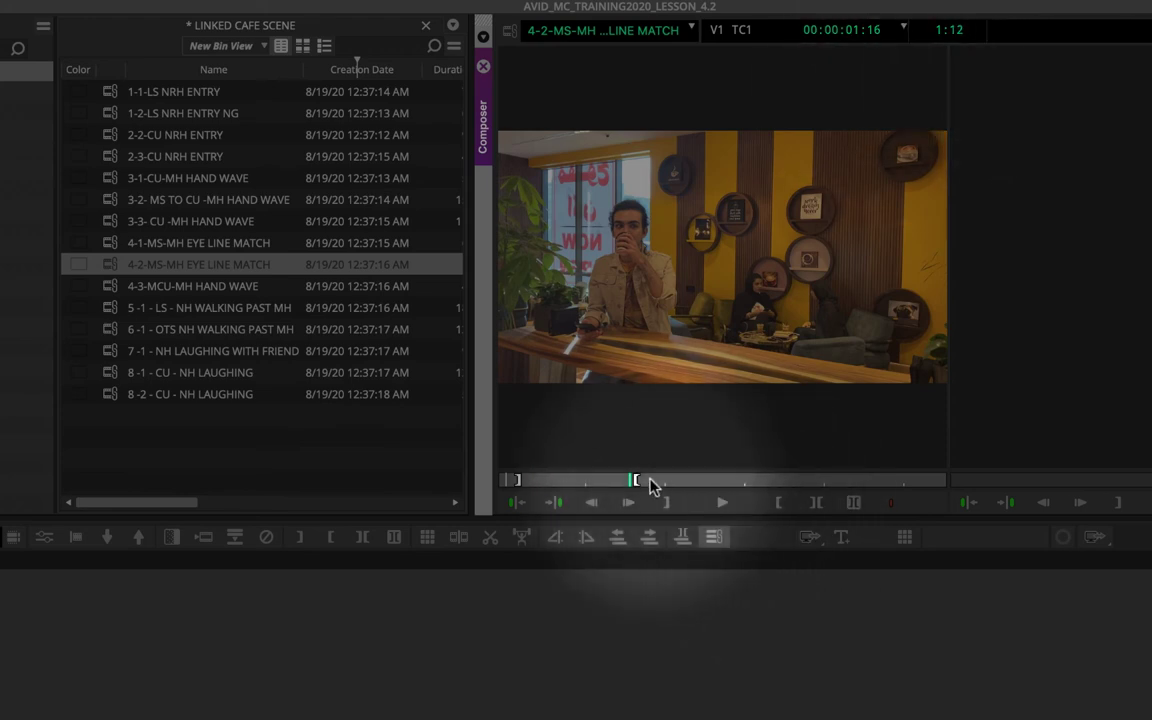
pyautogui.moveTo(649, 481); pyautogui.dragTo(691, 481)
pyautogui.press('i')
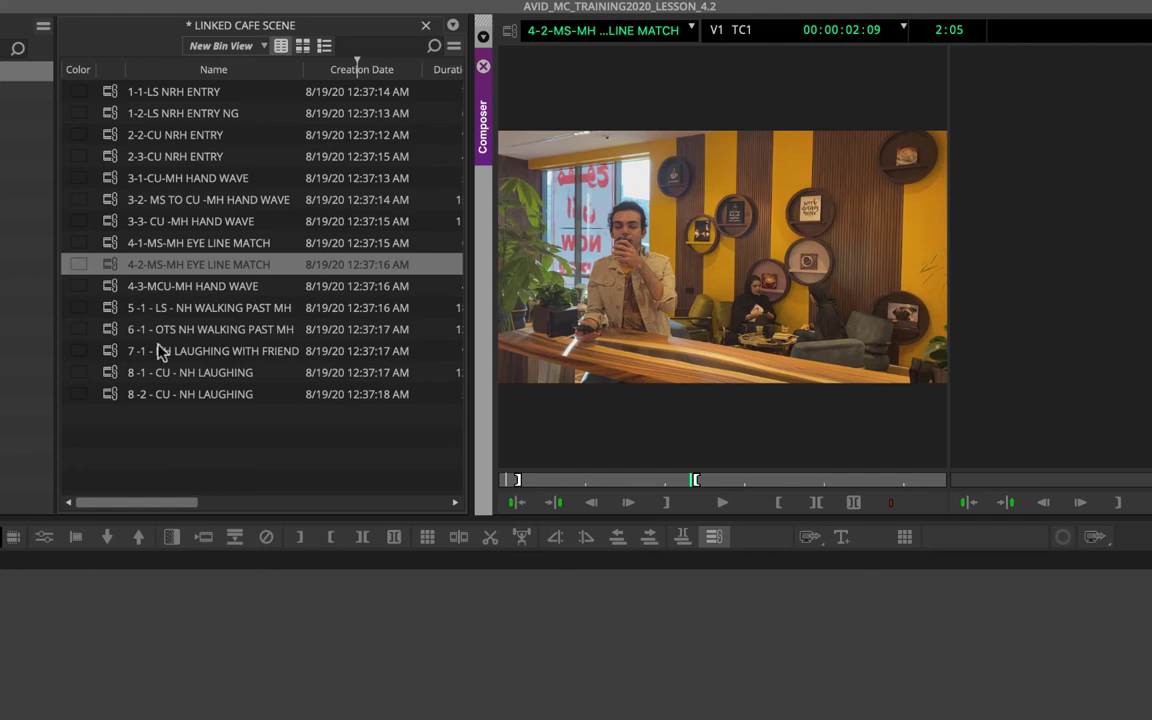
# - Show the LINKED CAFE SCENE bin in frame view and browse its thumbnails with the bin map
pyautogui.click(302, 47)
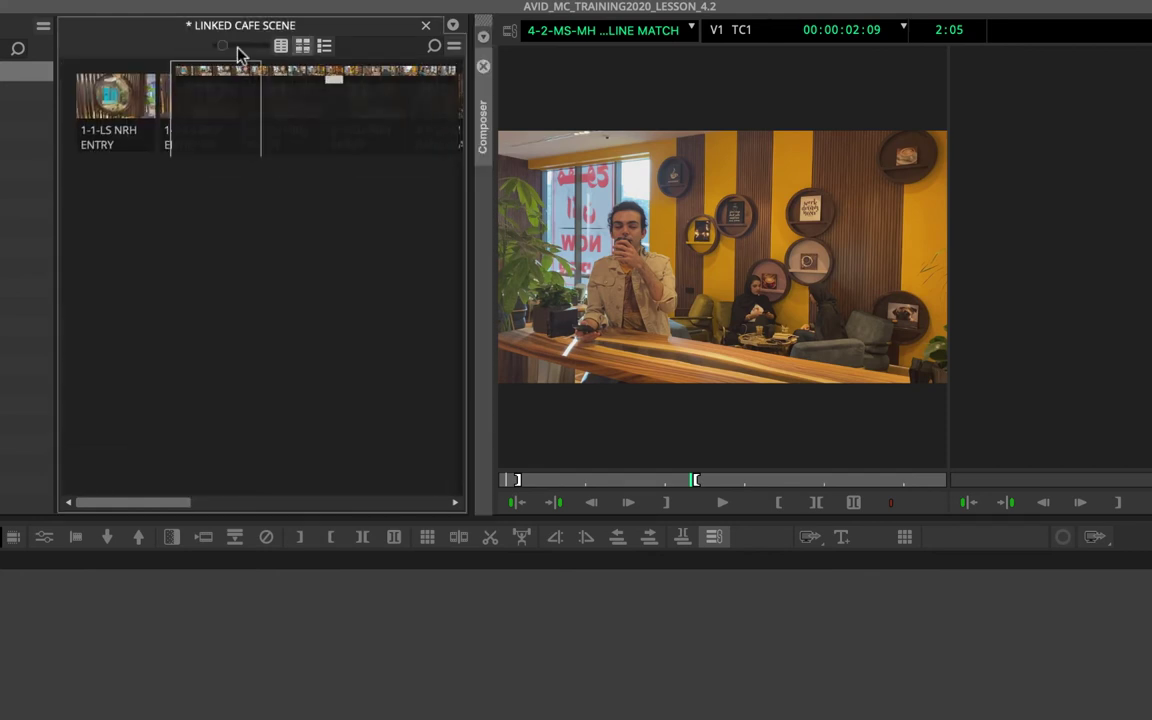
pyautogui.moveTo(134, 501)
pyautogui.mouseDown()
pyautogui.moveTo(257, 506)
pyautogui.moveTo(134, 501)
pyautogui.moveTo(383, 496)
pyautogui.moveTo(134, 494)
pyautogui.moveTo(404, 491)
pyautogui.moveTo(103, 489)
pyautogui.moveTo(450, 496)
pyautogui.moveTo(134, 483)
pyautogui.moveTo(142, 490)
pyautogui.mouseUp()
pyautogui.click(434, 46)
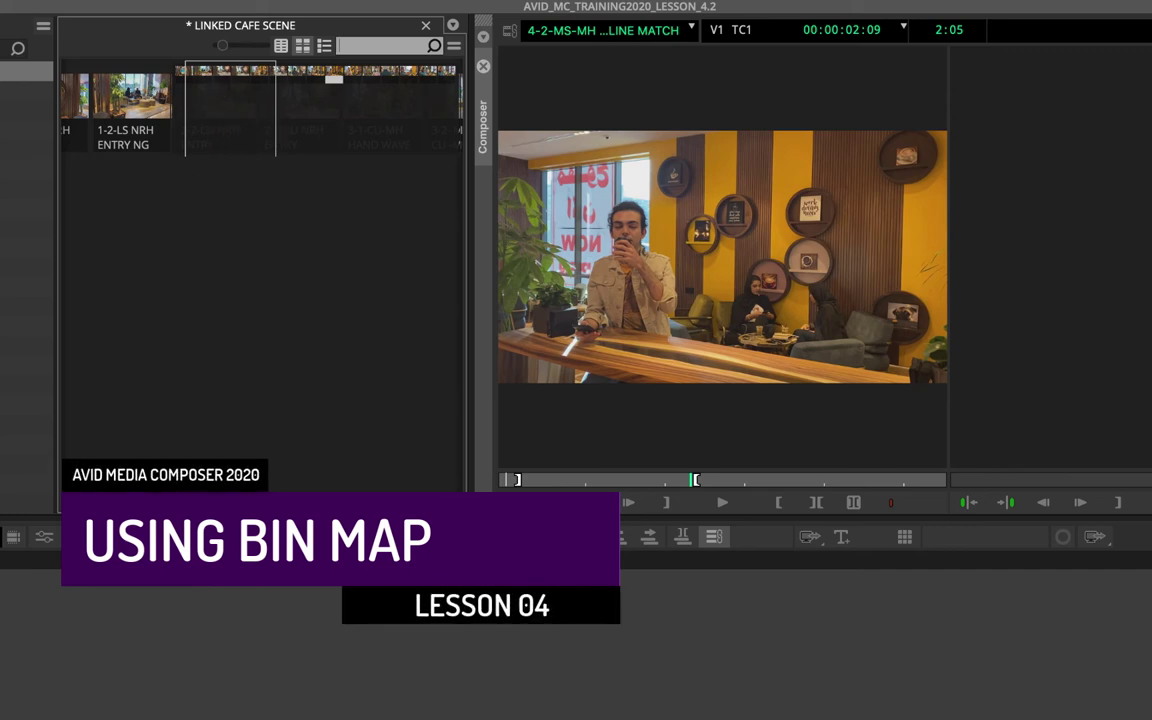
pyautogui.scroll(-5, 349, 489)
pyautogui.scroll(5, 349, 489)
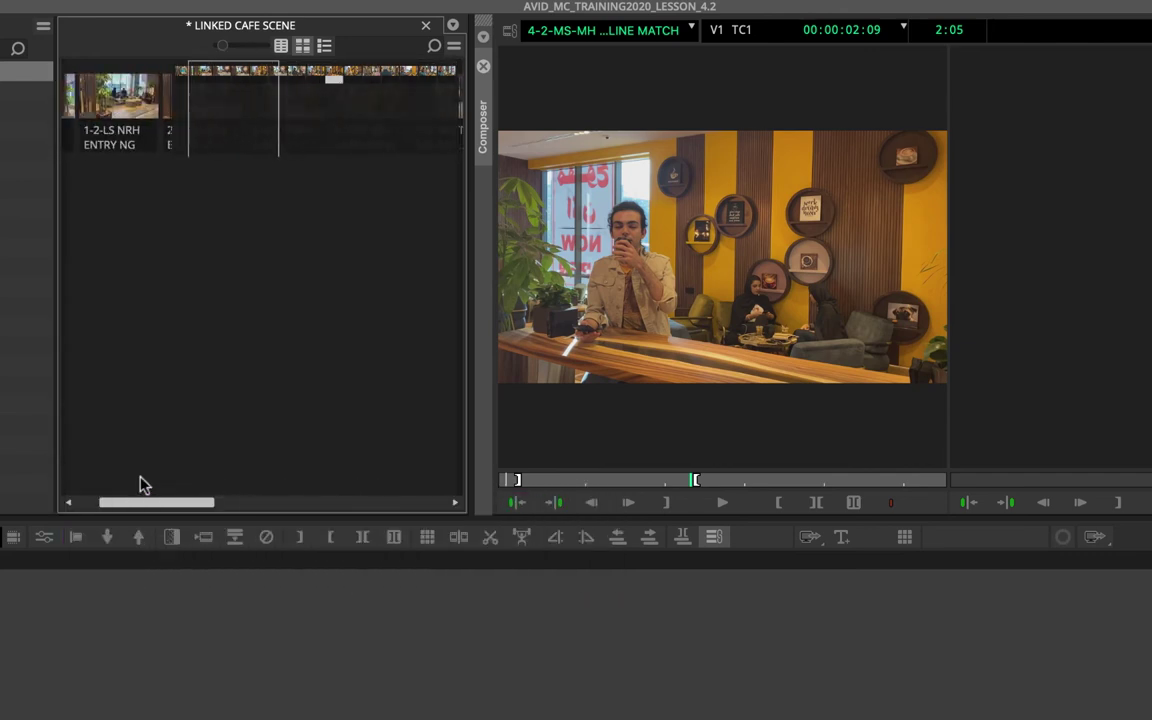
pyautogui.moveTo(144, 501); pyautogui.dragTo(120, 498)
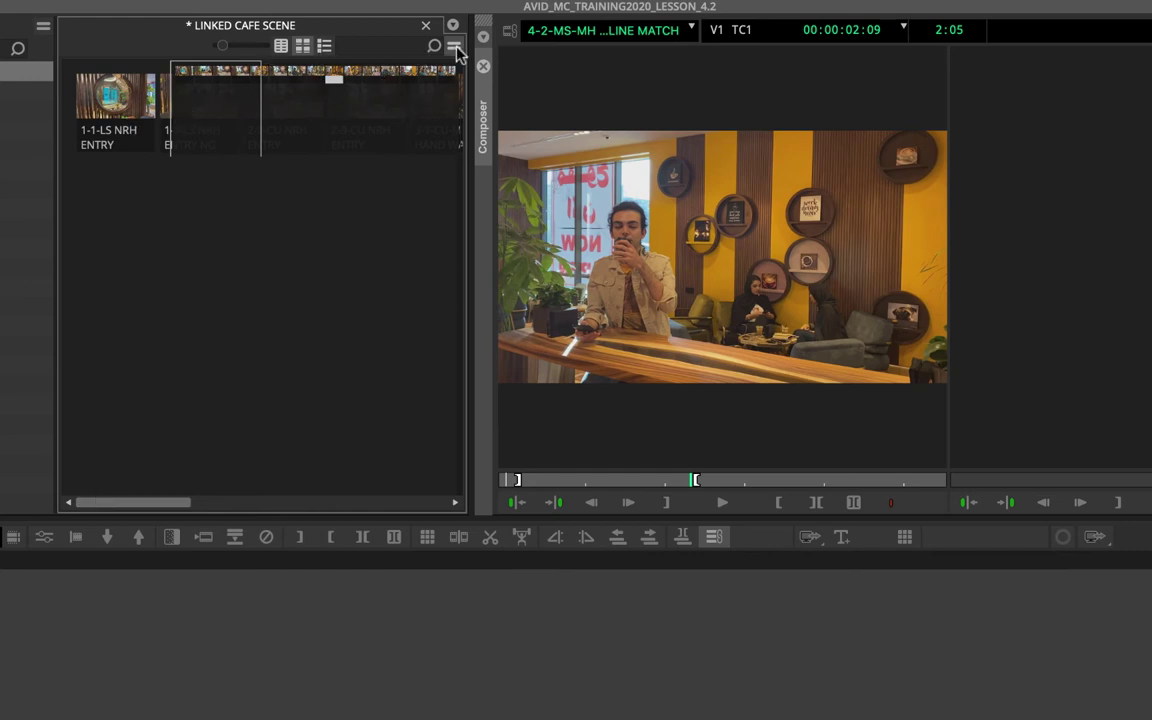
# - Hide the bin map, then enlarge the clip thumbnails and arrange them to fill the bin window
pyautogui.click(453, 46)
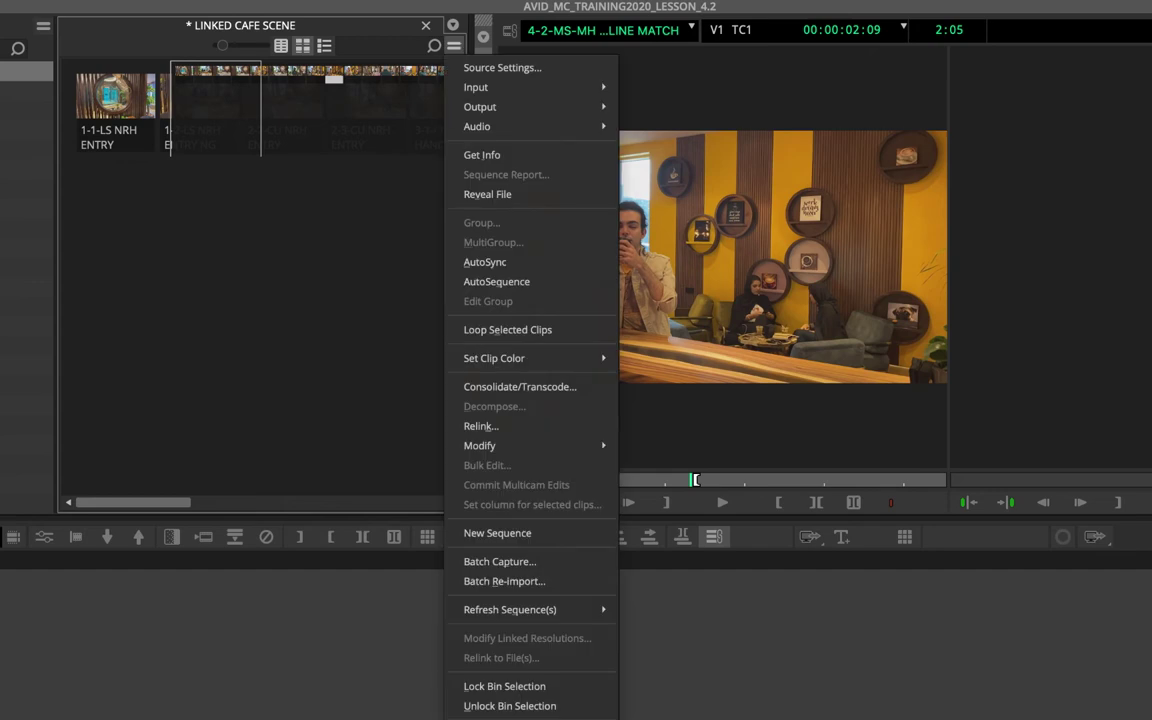
pyautogui.click(311, 347)
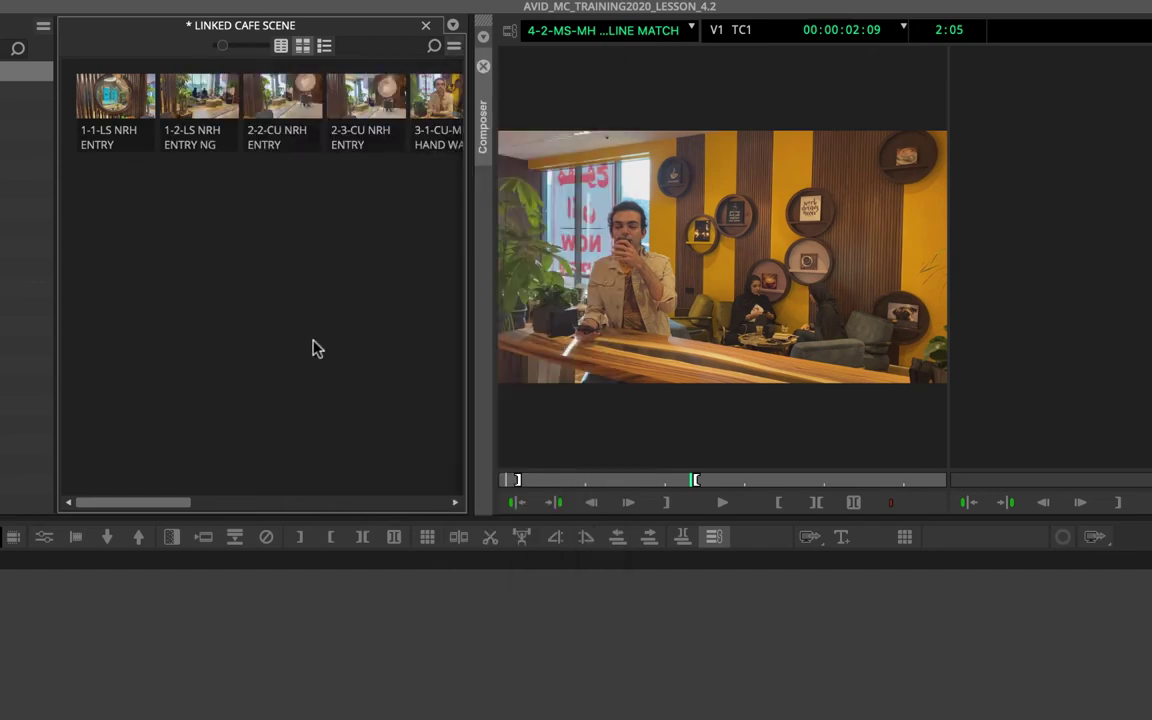
pyautogui.rightClick(218, 203)
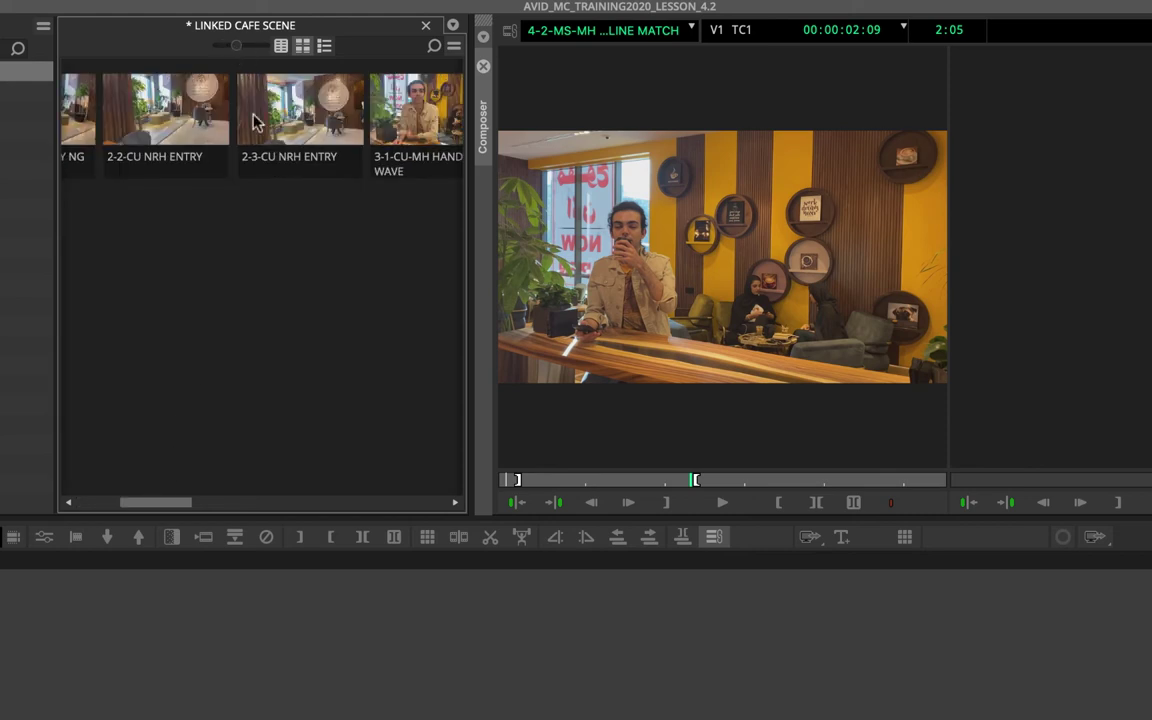
pyautogui.moveTo(237, 46); pyautogui.dragTo(251, 46)
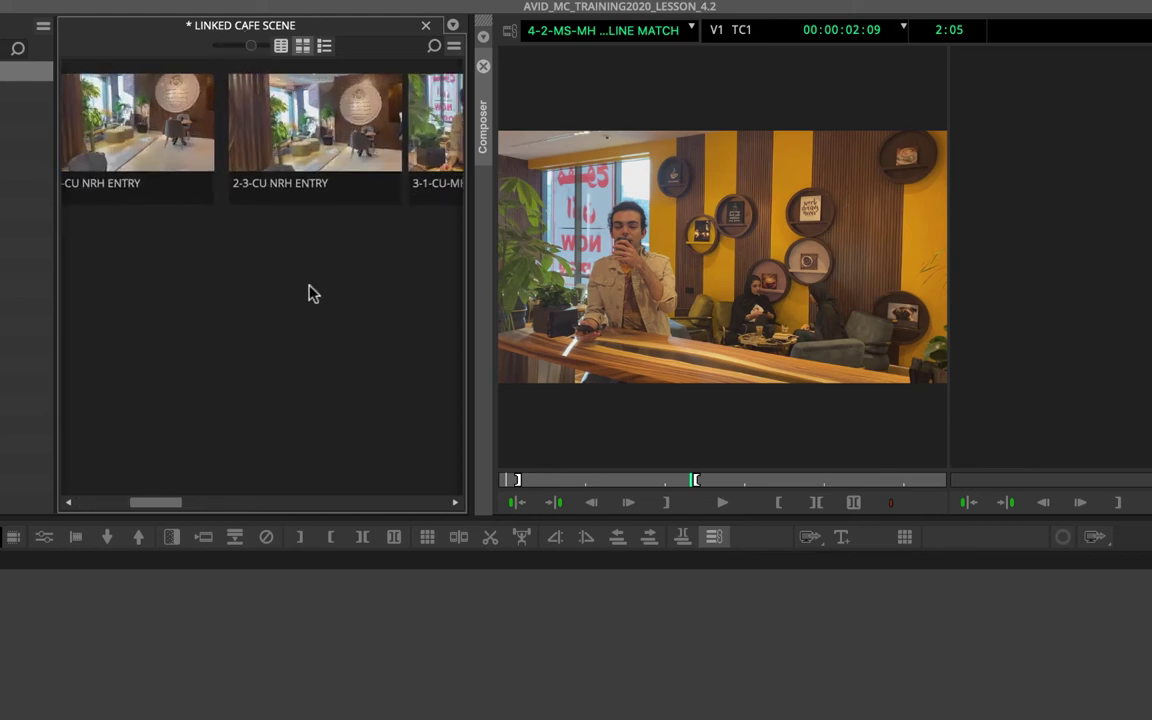
pyautogui.rightClick(309, 272)
pyautogui.click(368, 542)
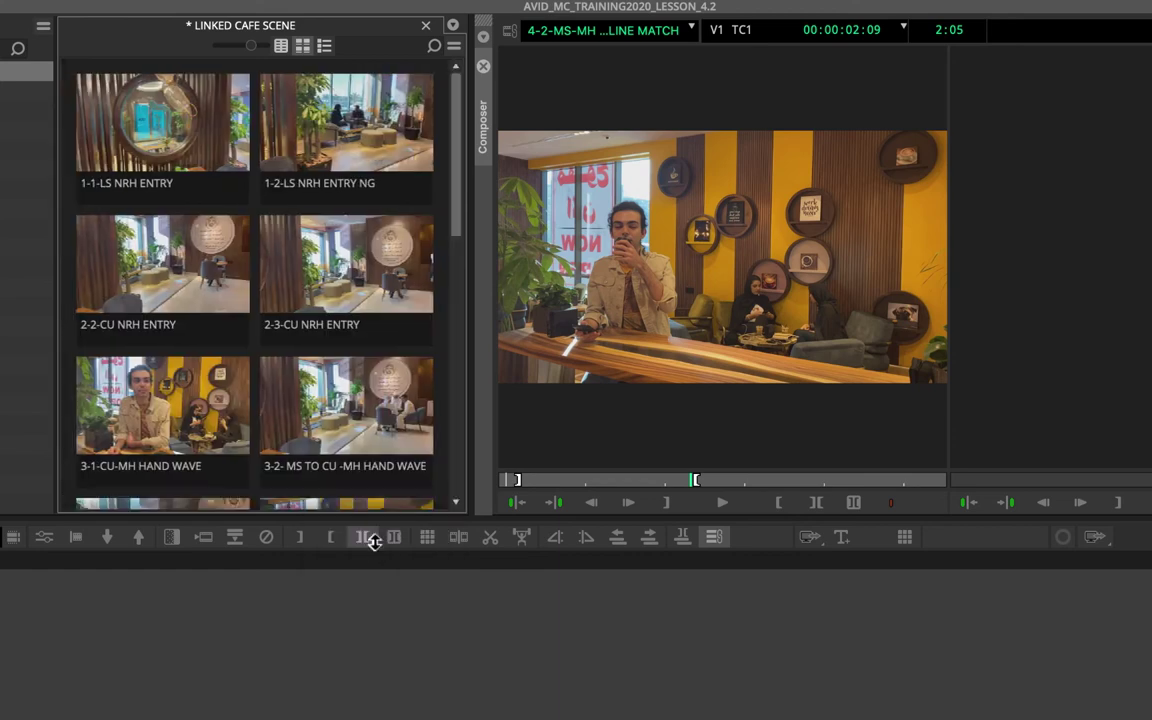
# - Browse the enlarged thumbnails and select the 3-3- CU -MH HAND WAVE clip
pyautogui.moveTo(450, 200); pyautogui.dragTo(465, 148)
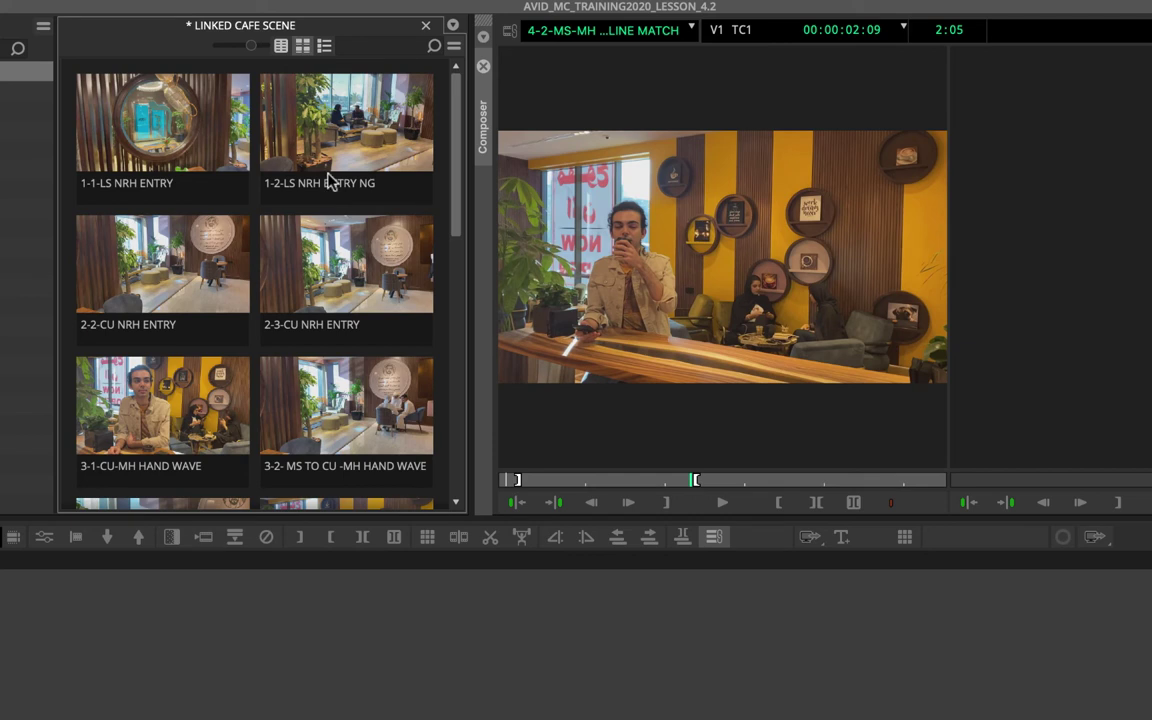
pyautogui.moveTo(455, 141); pyautogui.dragTo(333, 117)
pyautogui.click(290, 405)
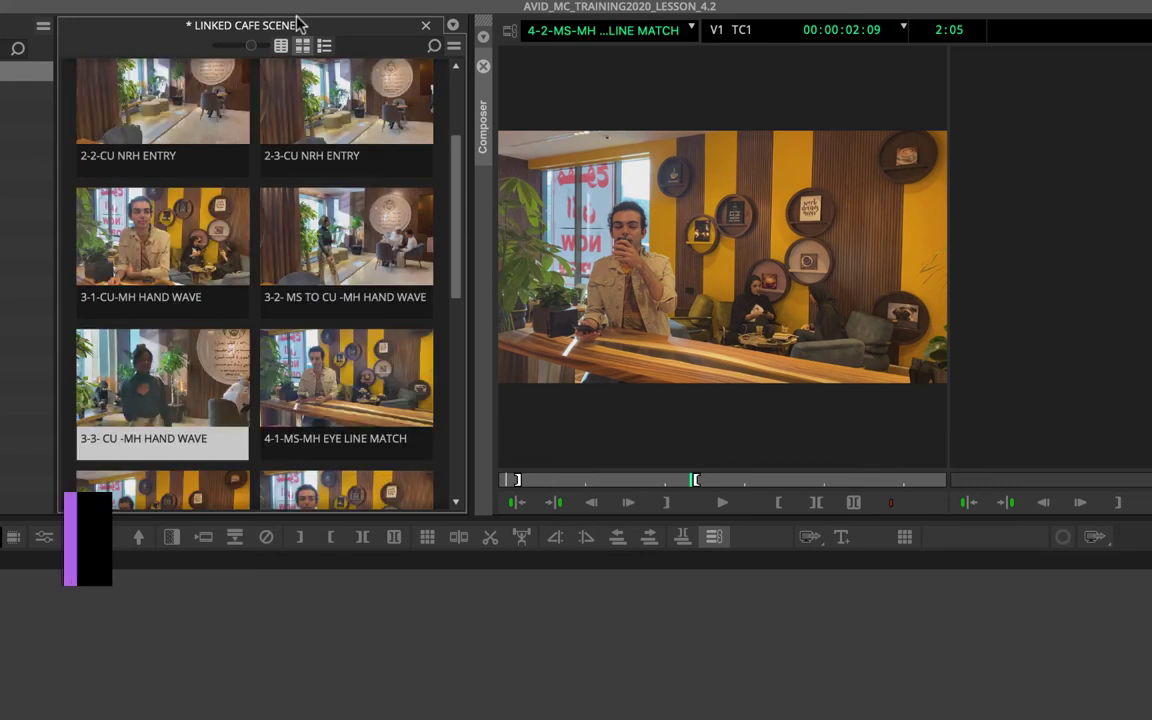
# - Return the bin to text view and add a custom column named Comments after the Creation Date column
pyautogui.click(281, 46)
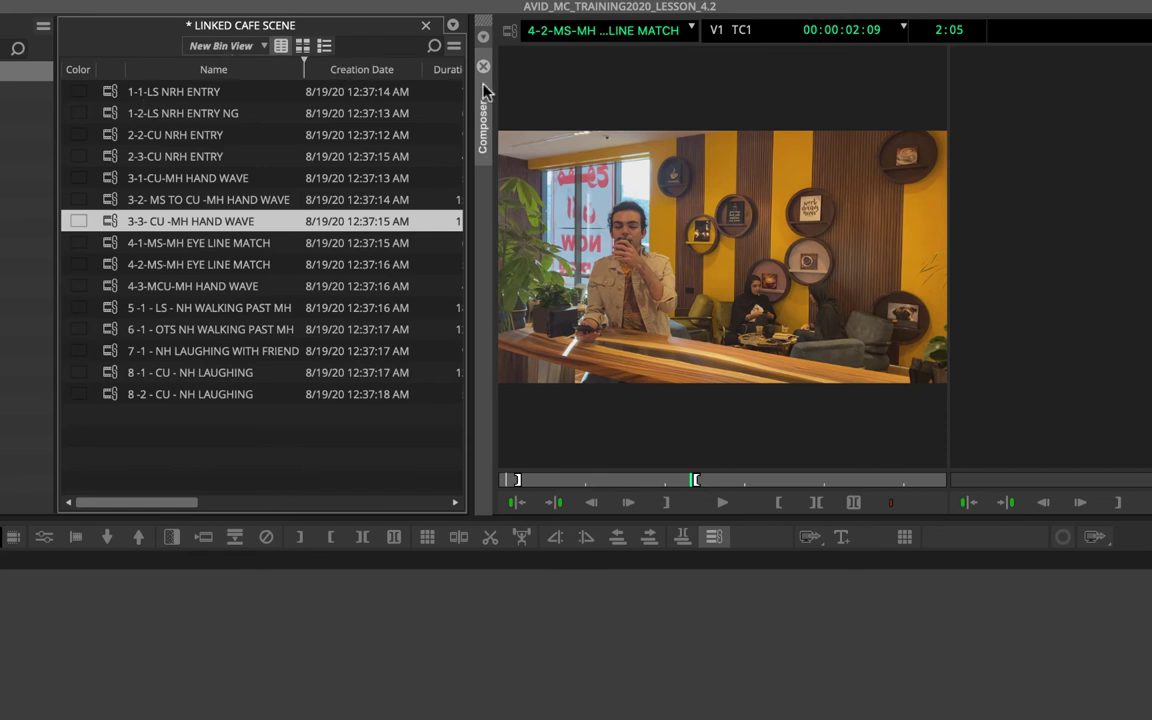
pyautogui.rightClick(359, 76)
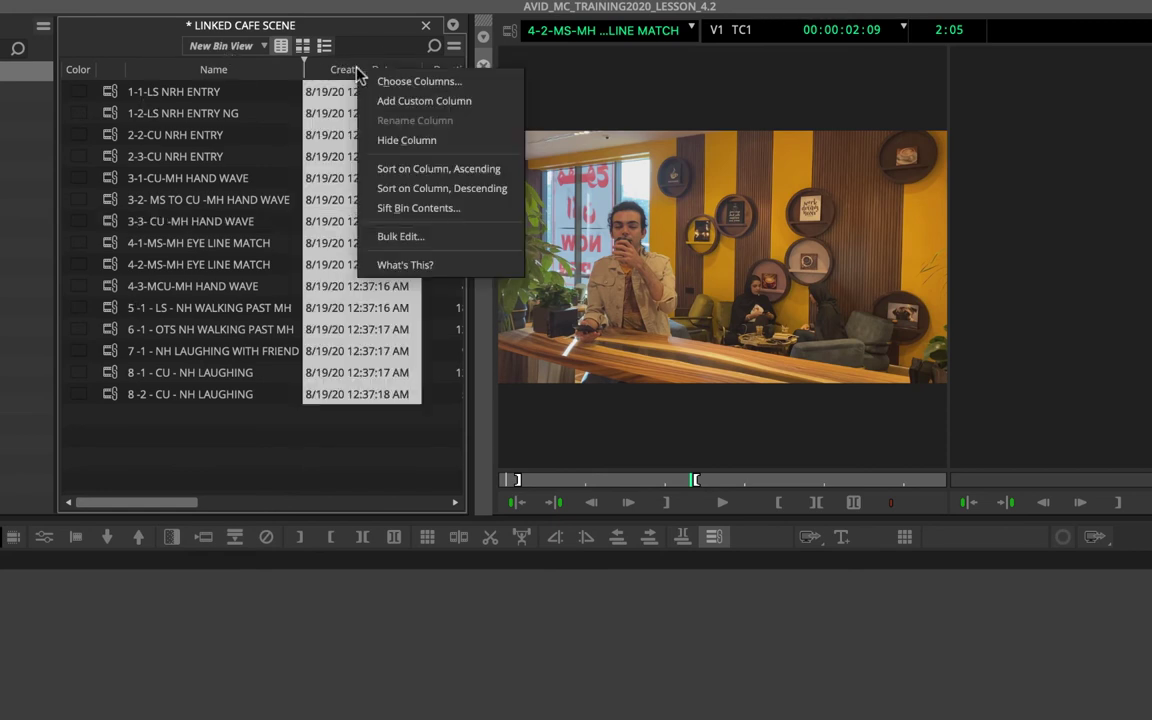
pyautogui.click(403, 103)
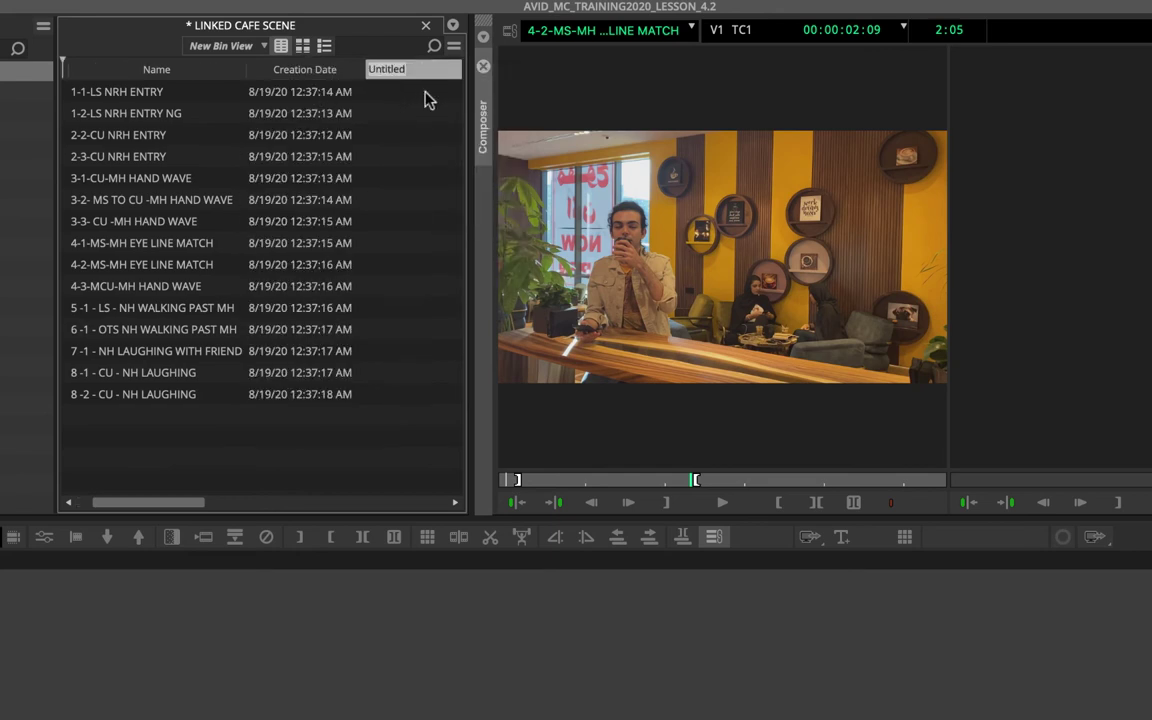
pyautogui.write('CO')
pyautogui.press('BackSpace')
pyautogui.write('omments')
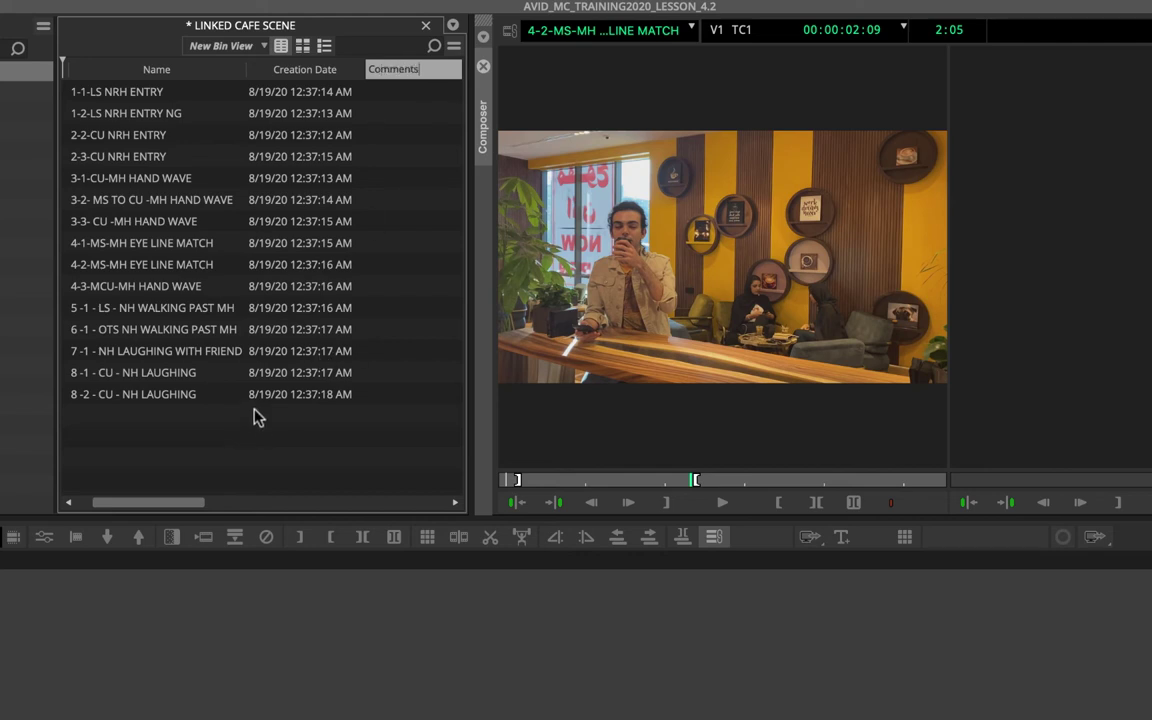
pyautogui.click(304, 72)
pyautogui.moveTo(430, 72); pyautogui.dragTo(301, 70)
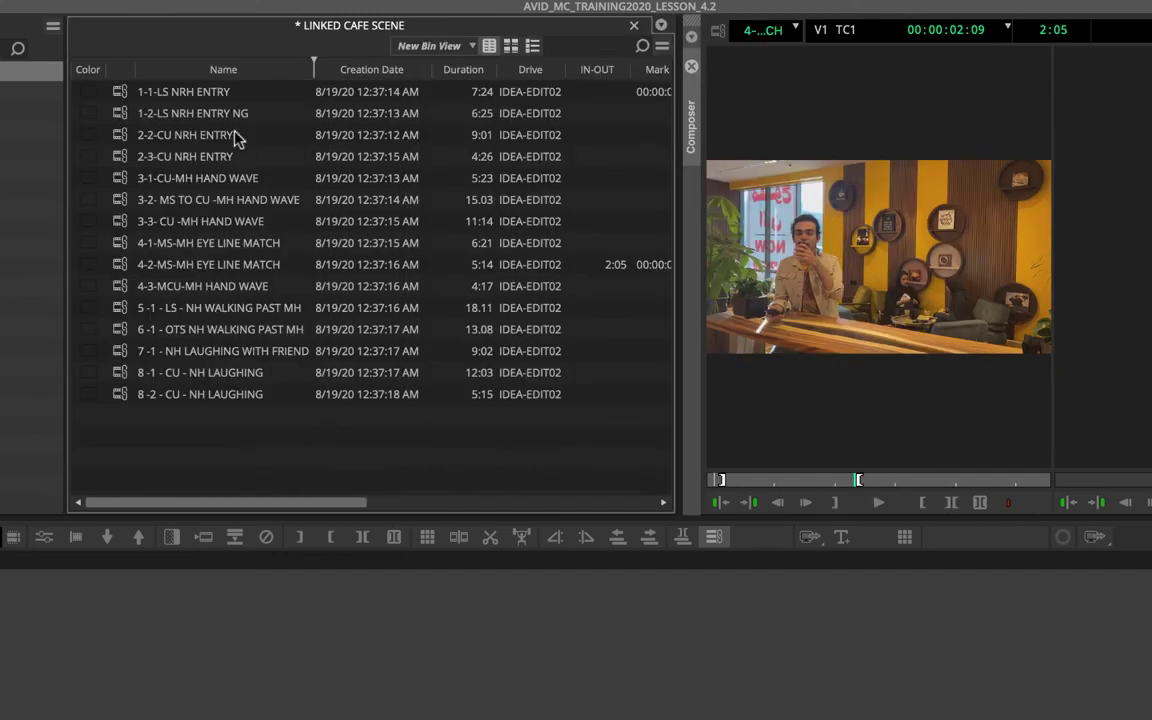
# - Show the bin in script view and comment clip 1-1 as "opening shot" and clip 1-2 as "great shot for entry"
pyautogui.click(532, 47)
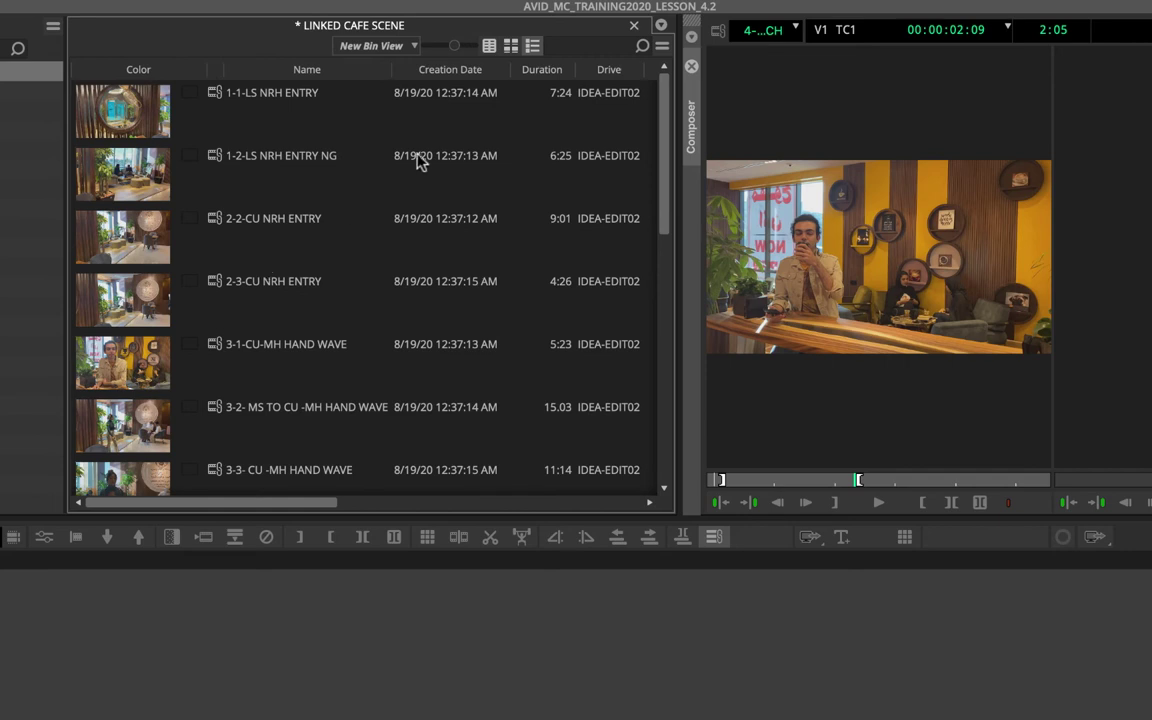
pyautogui.click(250, 115)
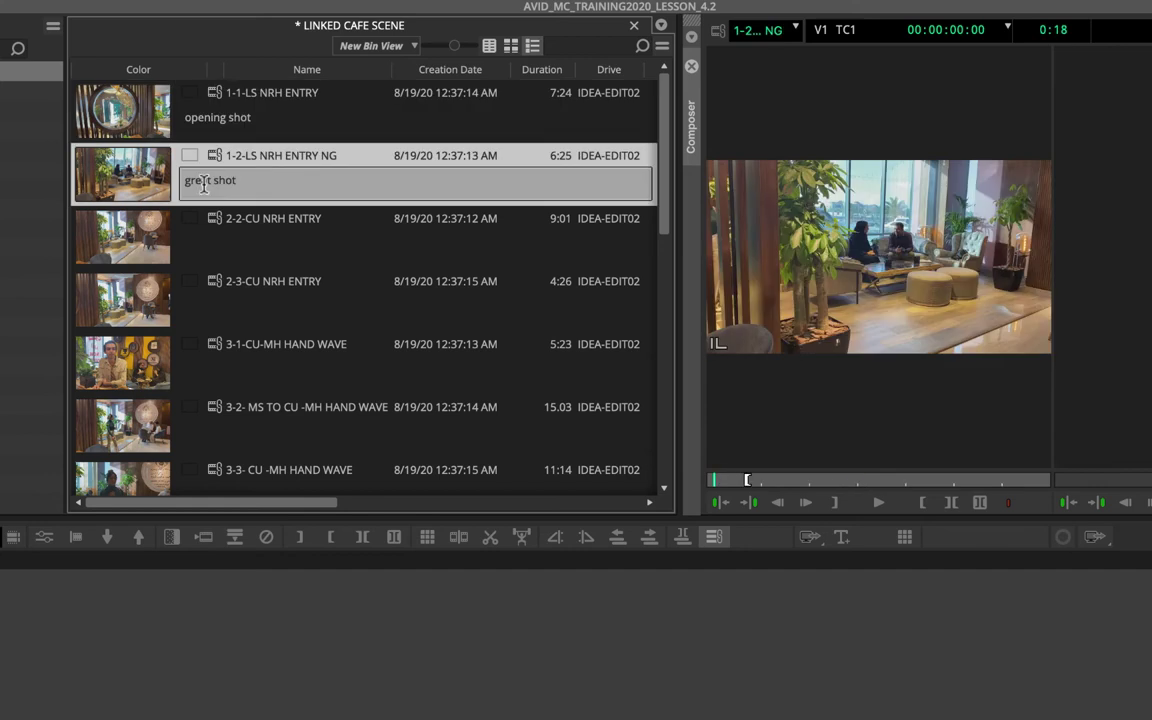
pyautogui.write('for entry')
# - Go through the comment boxes of clips 2-2, 2-3 and 3-1 and look over the script view
pyautogui.click(214, 238)
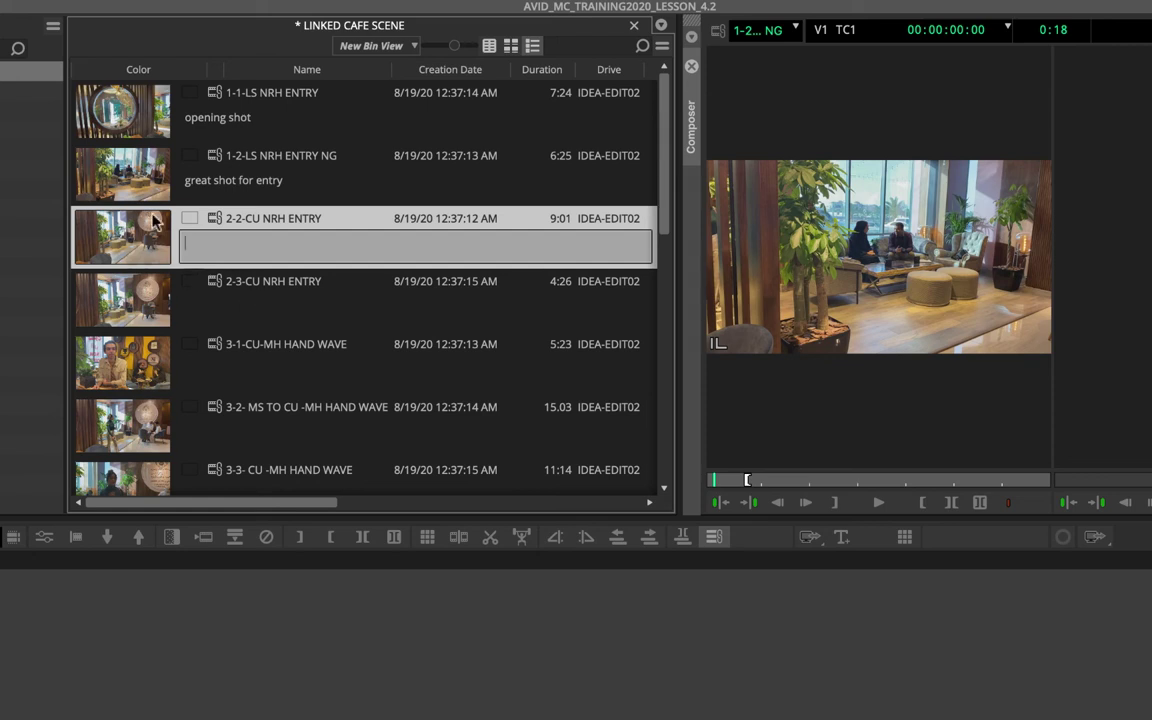
pyautogui.click(203, 317)
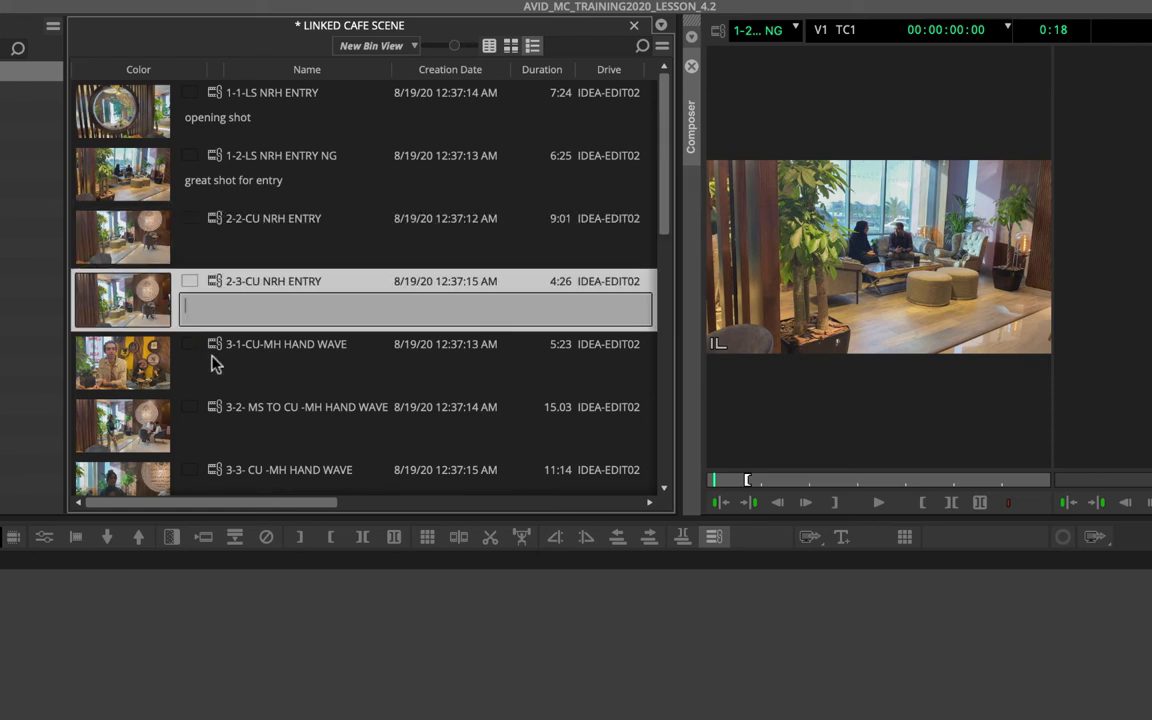
pyautogui.click(215, 364)
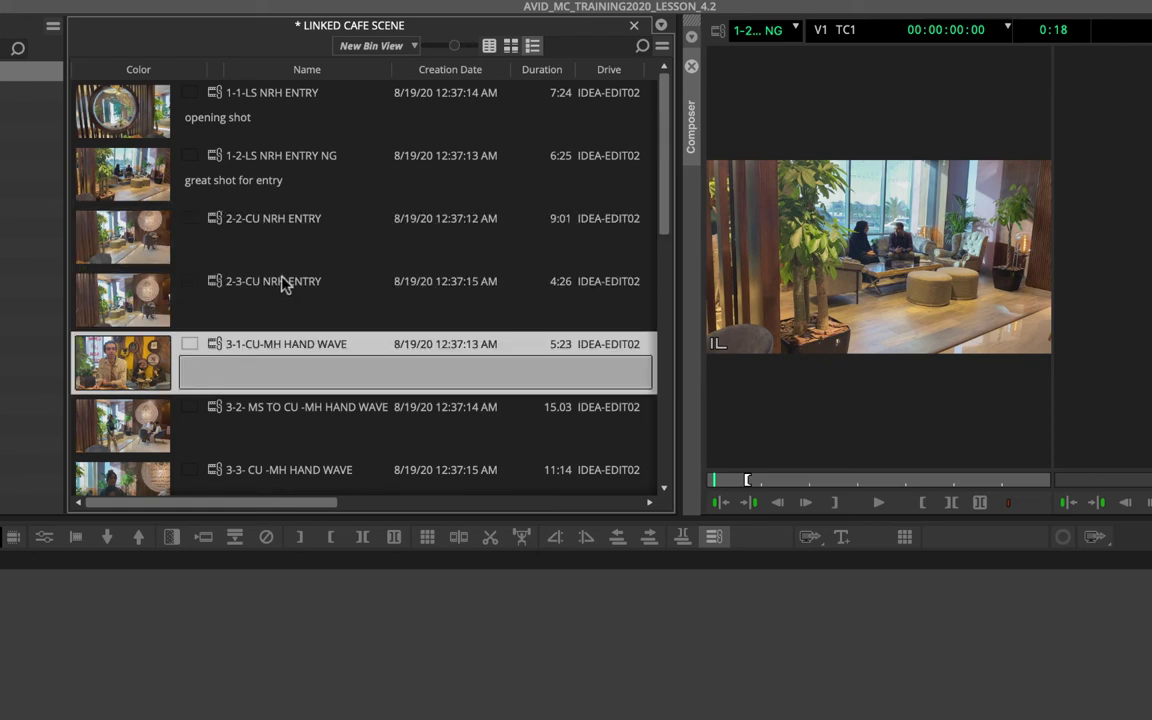
pyautogui.scroll(-3, 247, 257)
pyautogui.scroll(3, 250, 258)
pyautogui.hscroll(2, 250, 258)
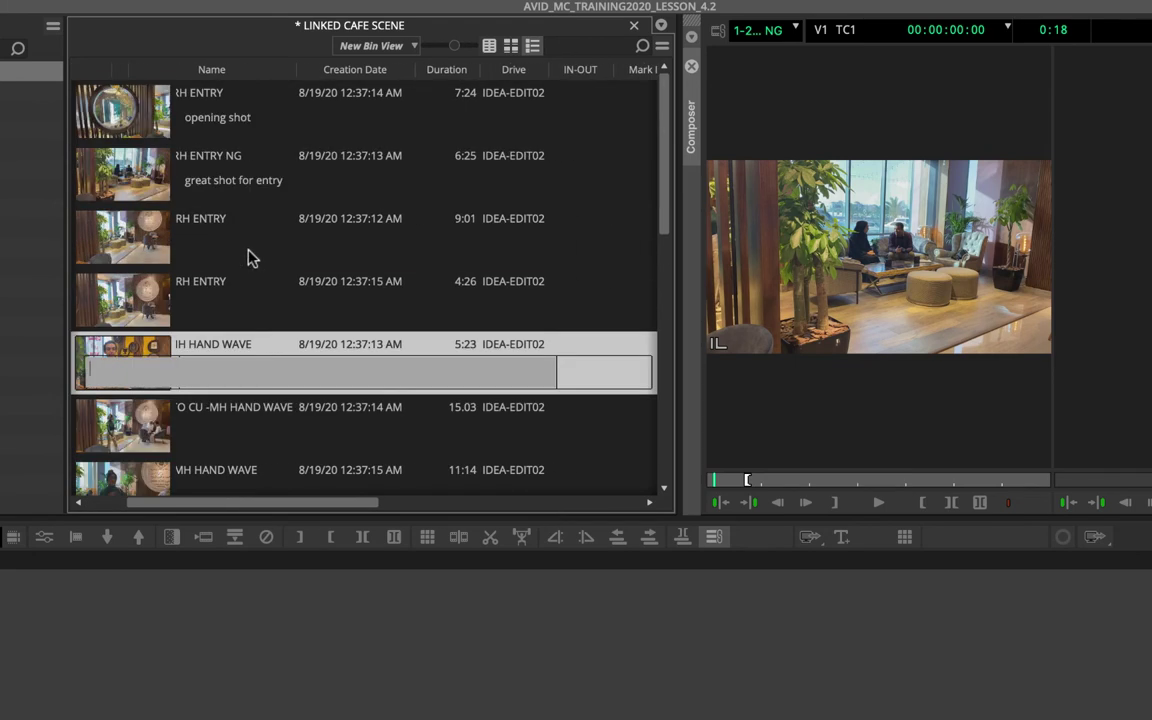
pyautogui.hscroll(-2, 250, 257)
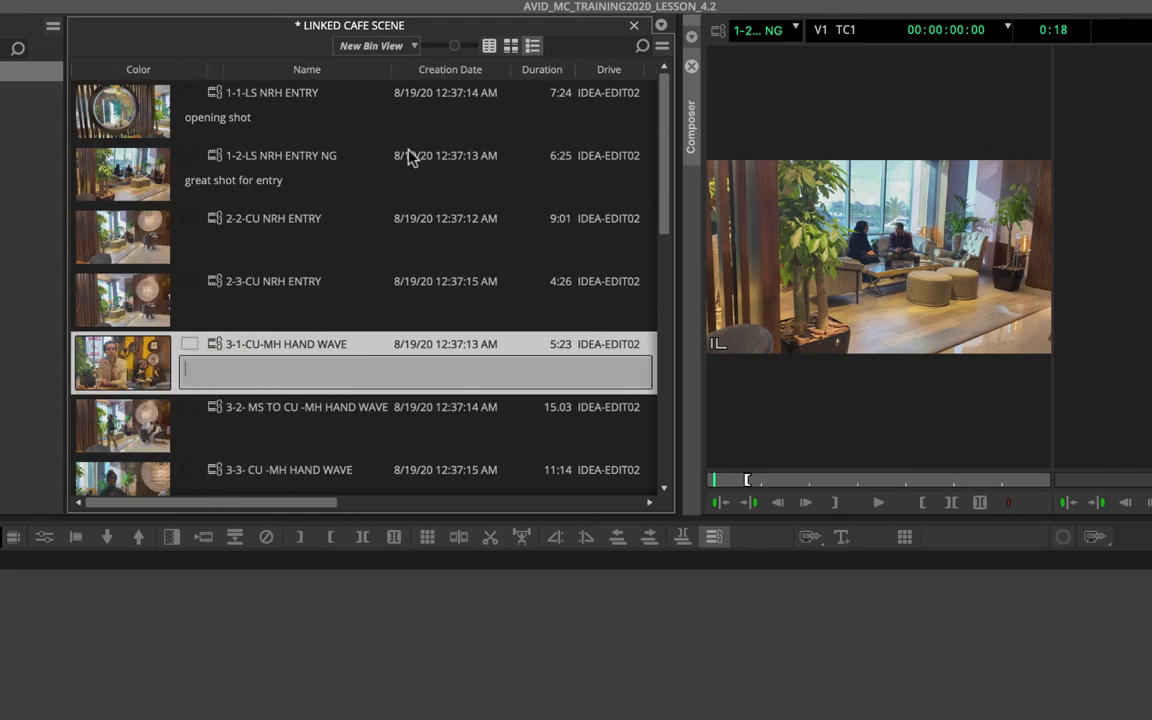
pyautogui.click(645, 48)
pyautogui.click(641, 50)
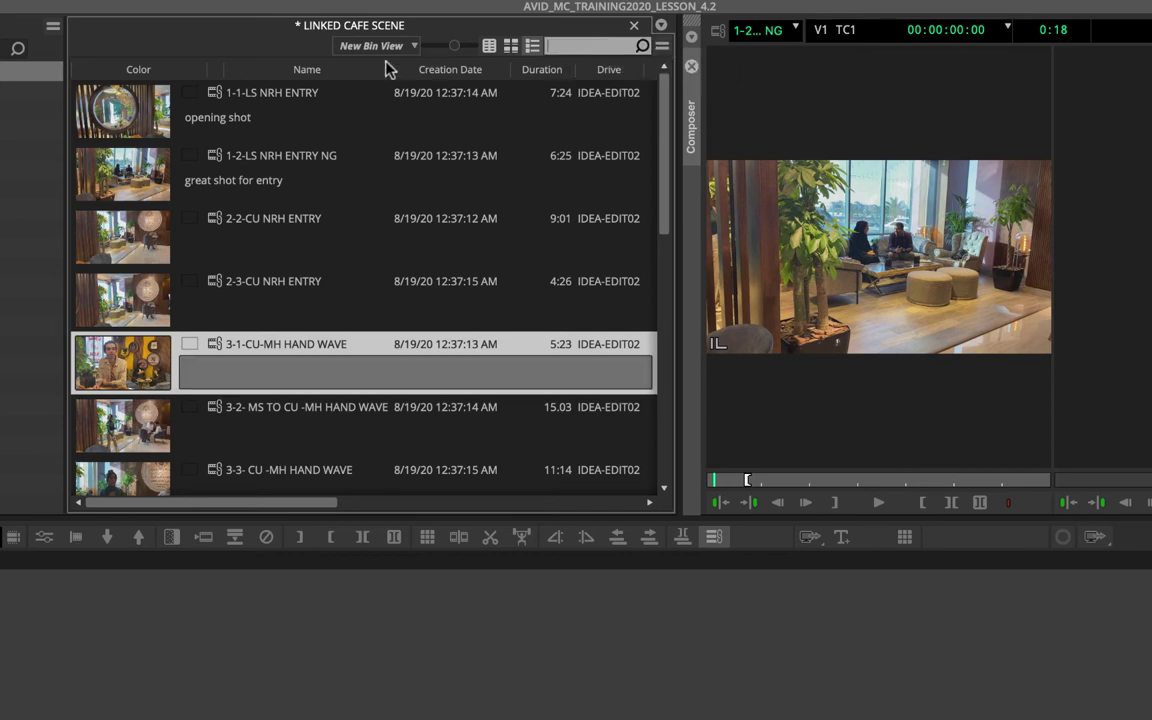
pyautogui.click(163, 32)
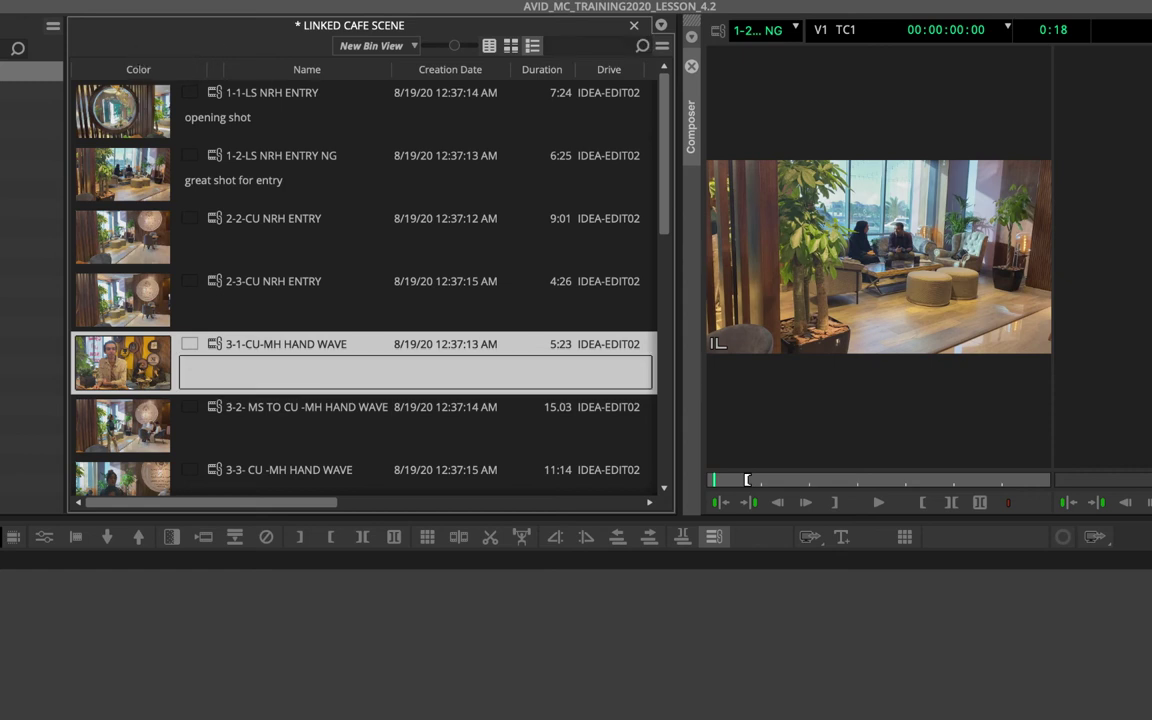
# - Open the Find window for the project and move it below the first clips of the bin
pyautogui.click(30, 71)
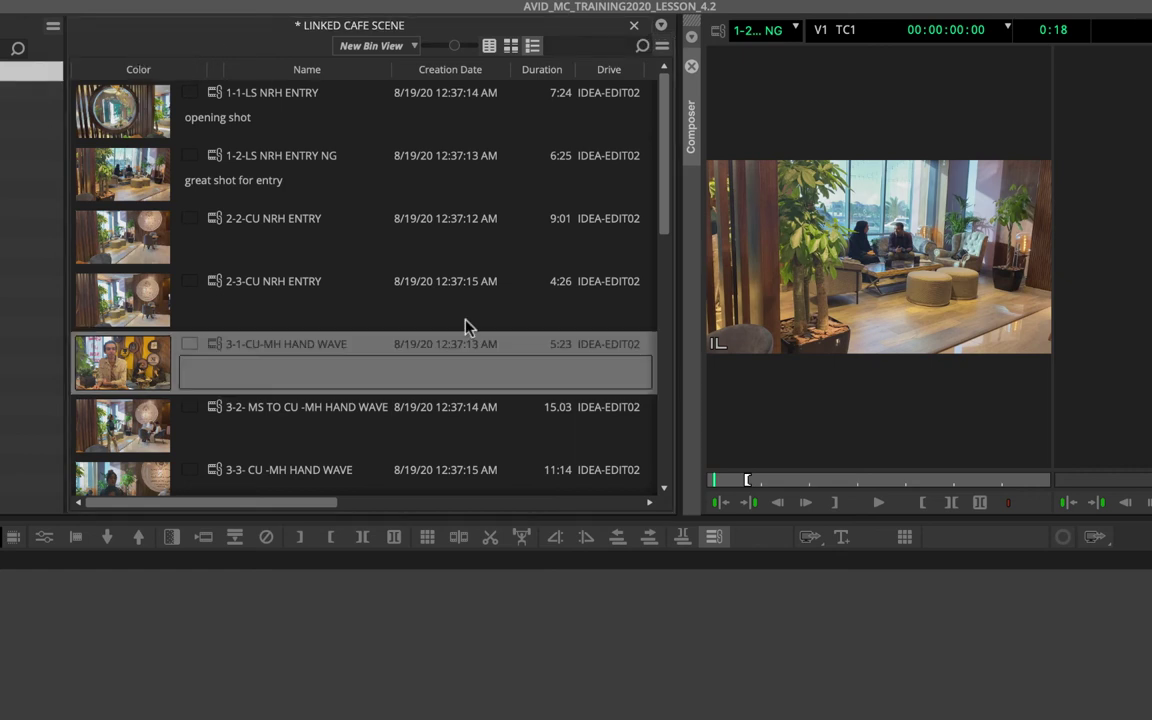
pyautogui.hotkey('ctrl', 'f')
pyautogui.moveTo(410, 222); pyautogui.dragTo(220, 292)
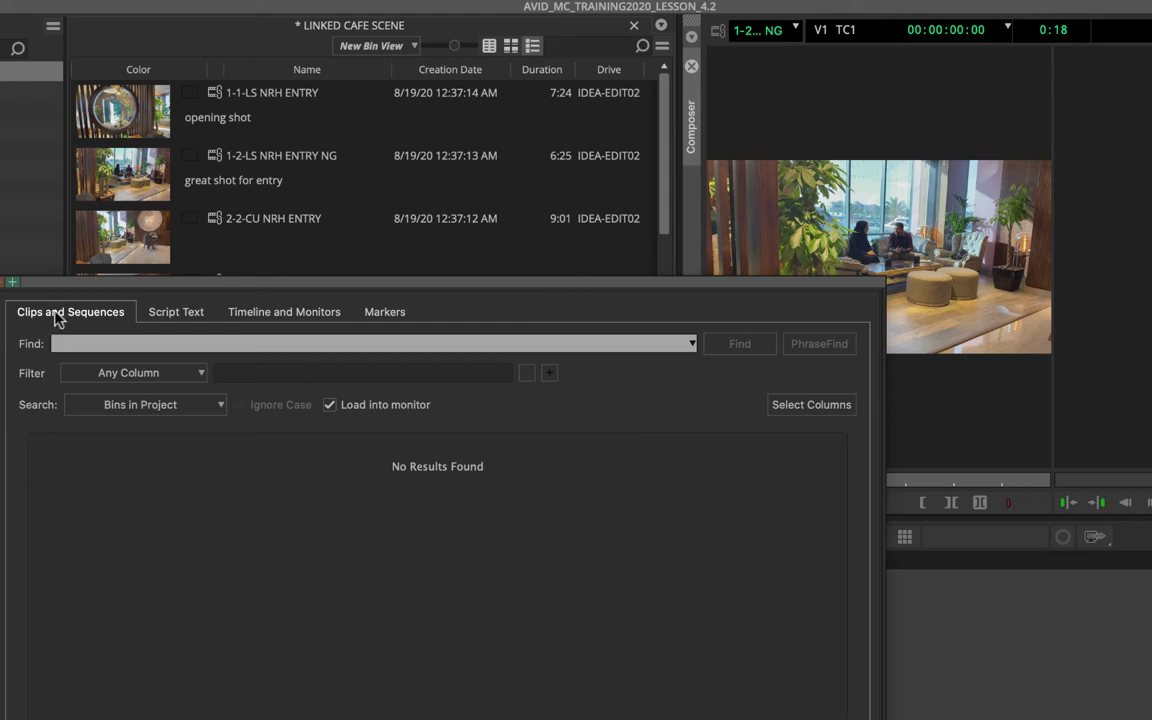
# - Examine the filter column choices and the search scope choices of the clip search, keeping Any Column and Bins in Project
pyautogui.click(179, 373)
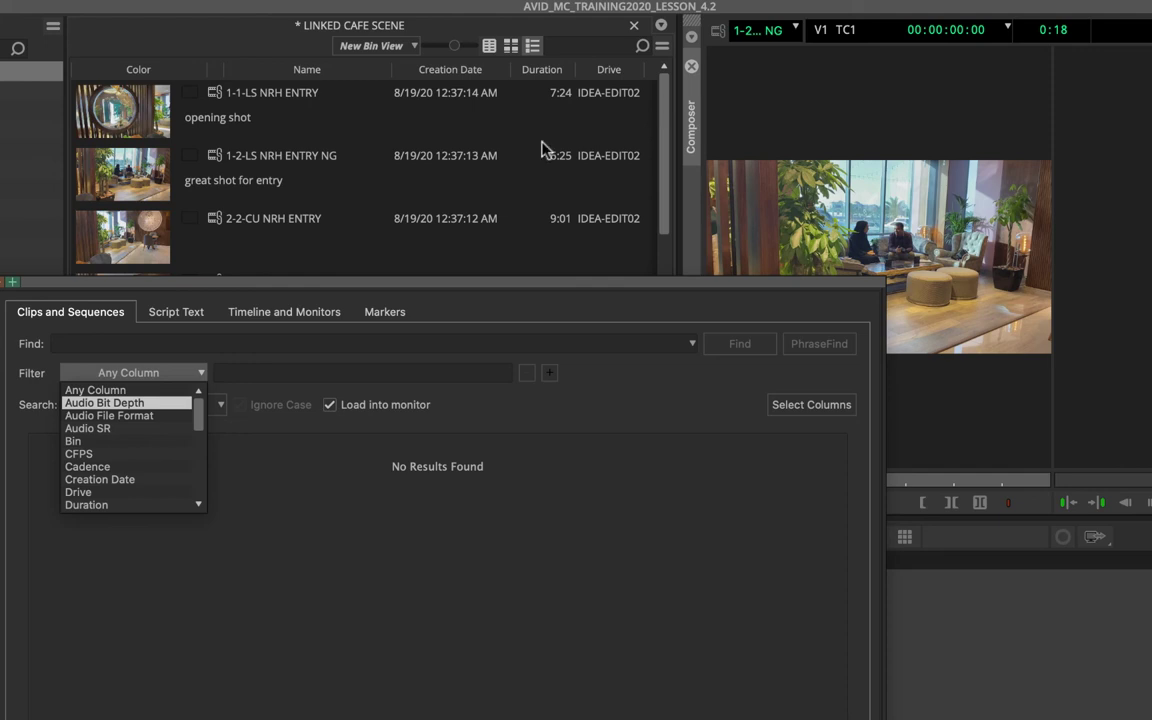
pyautogui.moveTo(200, 410); pyautogui.dragTo(206, 368)
pyautogui.click(116, 389)
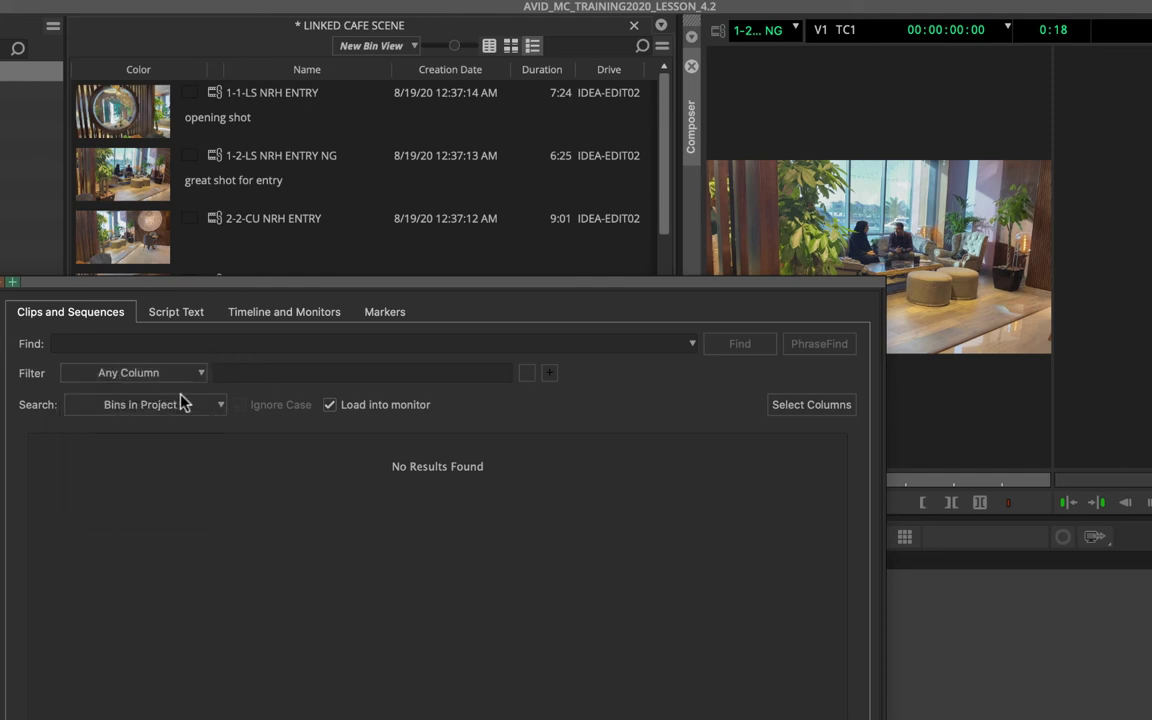
pyautogui.click(200, 410)
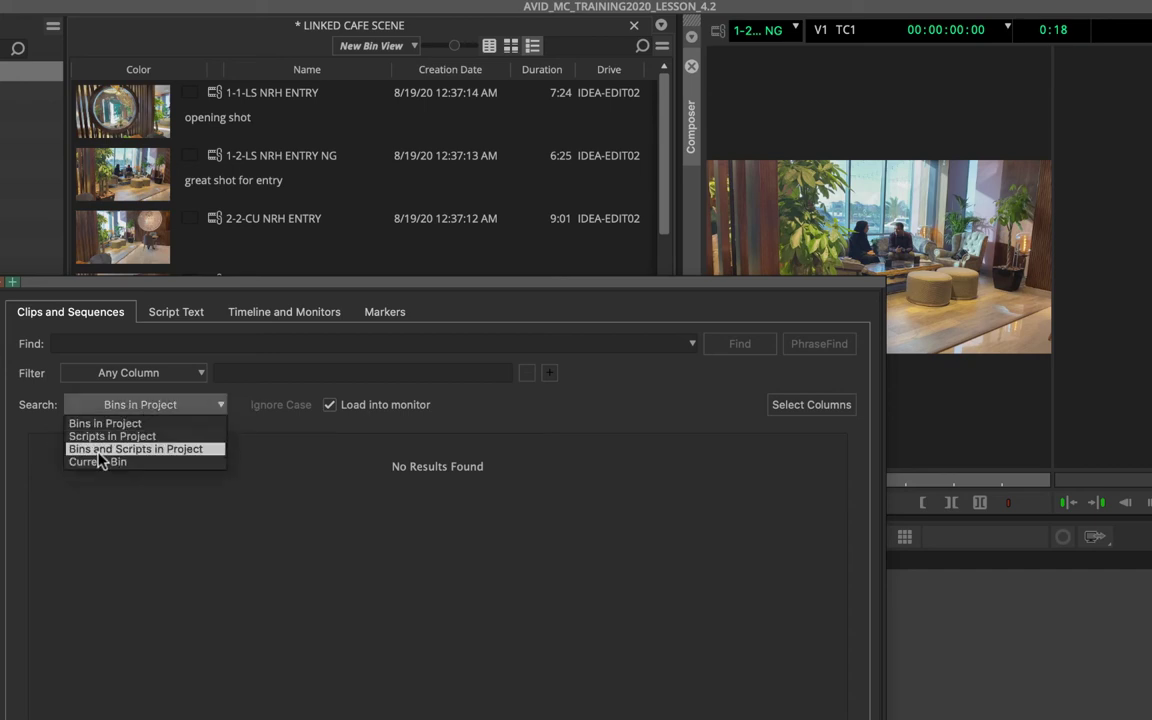
pyautogui.click(190, 486)
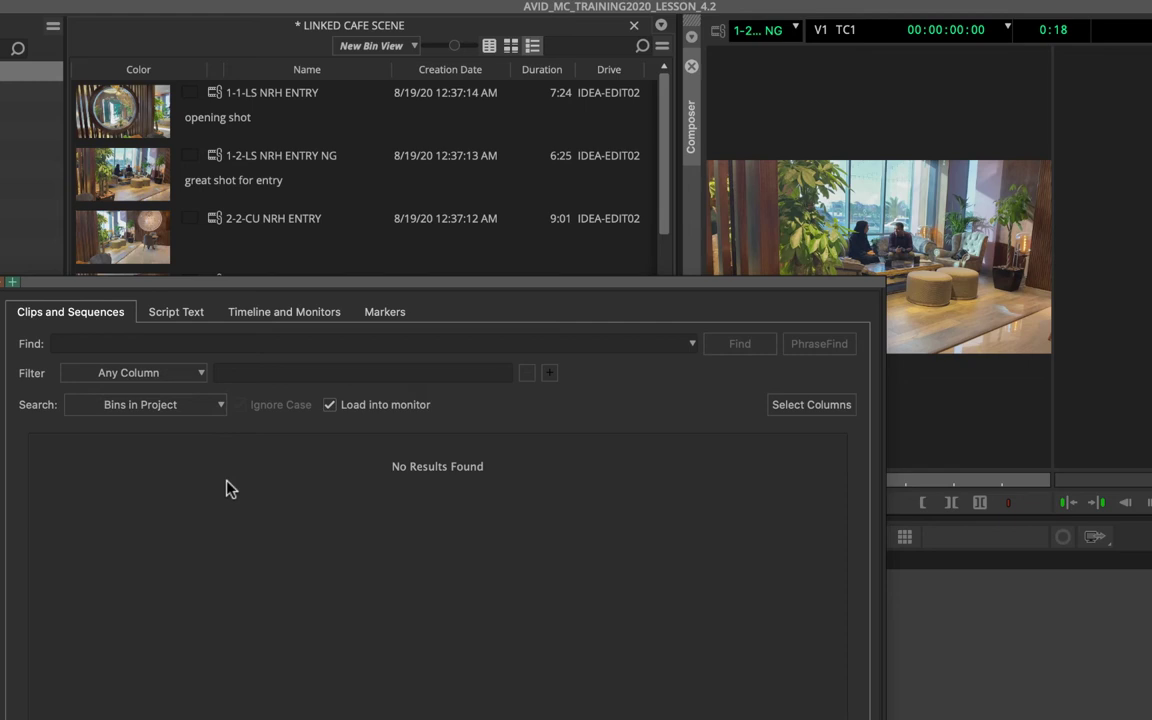
# - Search the project's bins for "entry", move the Find window lower, and widen the Name column of the results
pyautogui.click(104, 343)
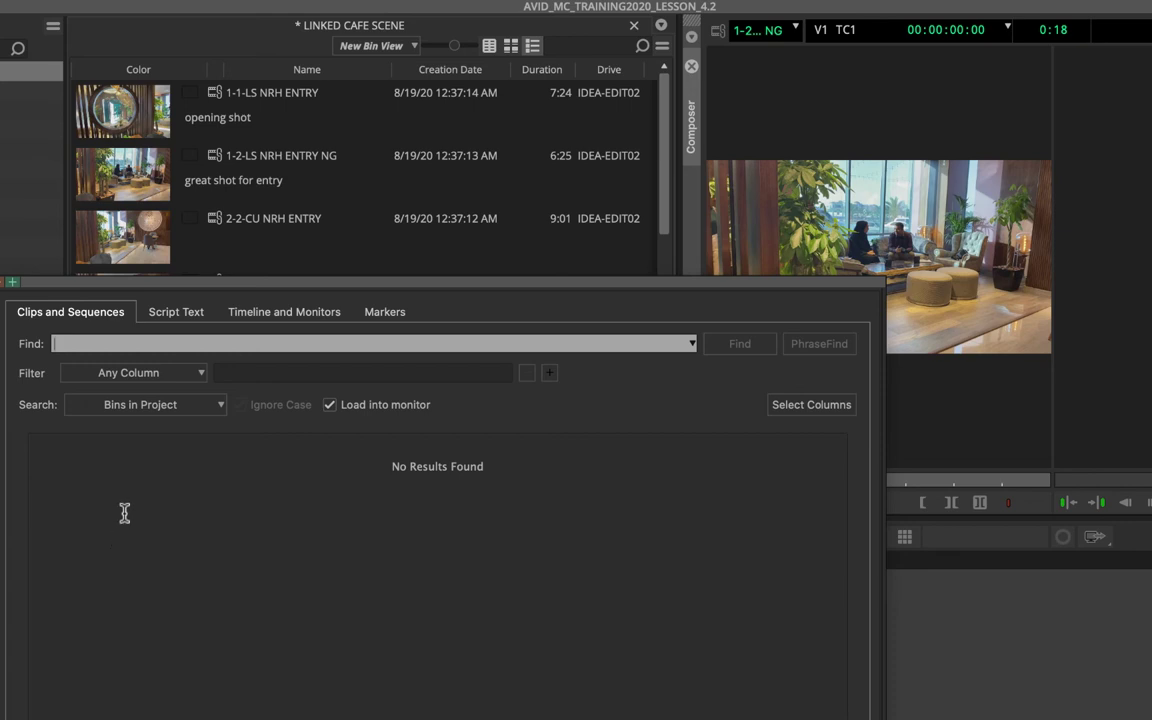
pyautogui.write('entry')
pyautogui.press('Return')
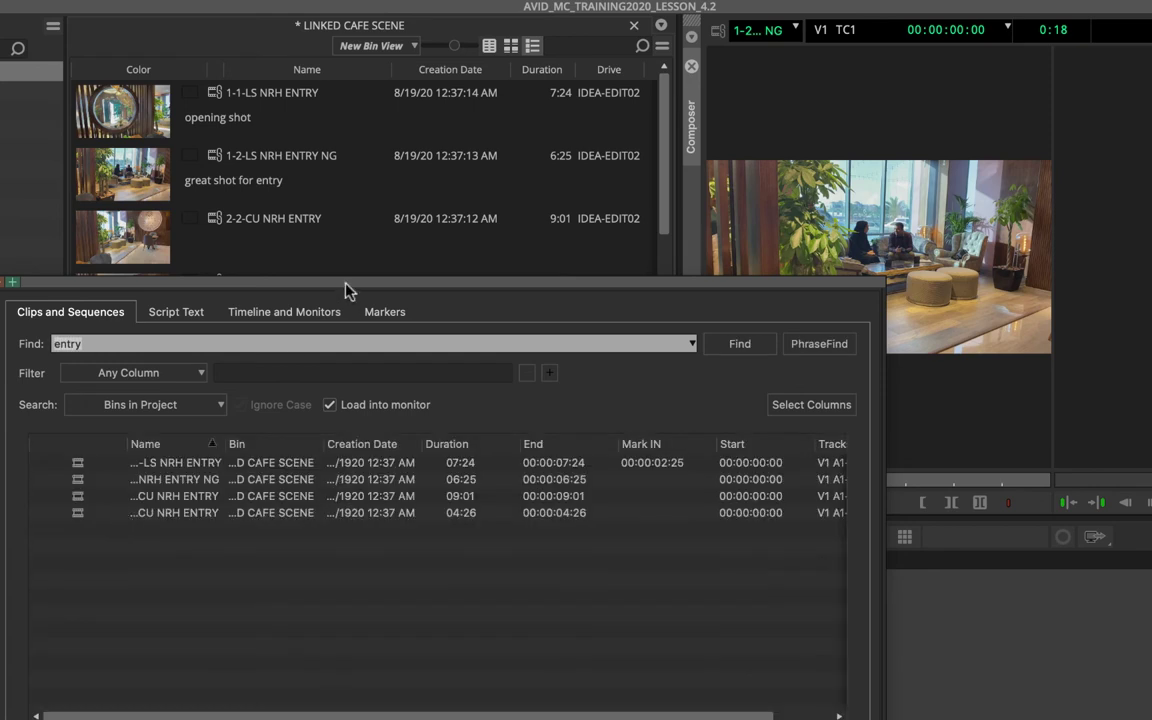
pyautogui.moveTo(348, 290); pyautogui.dragTo(326, 363)
pyautogui.moveTo(206, 514); pyautogui.dragTo(282, 517)
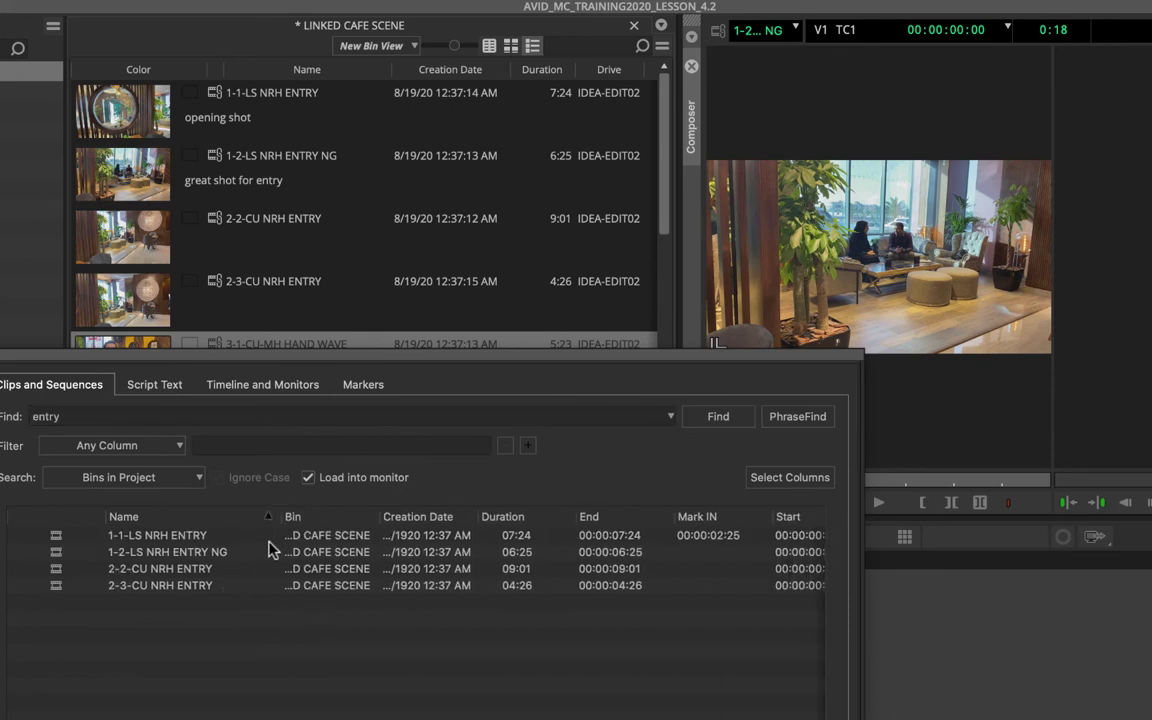
# - Go through the found clips 1-1, 1-2, 2-2 and 2-3 one by one, and close the Find window
pyautogui.click(199, 539)
pyautogui.click(197, 553)
pyautogui.click(191, 569)
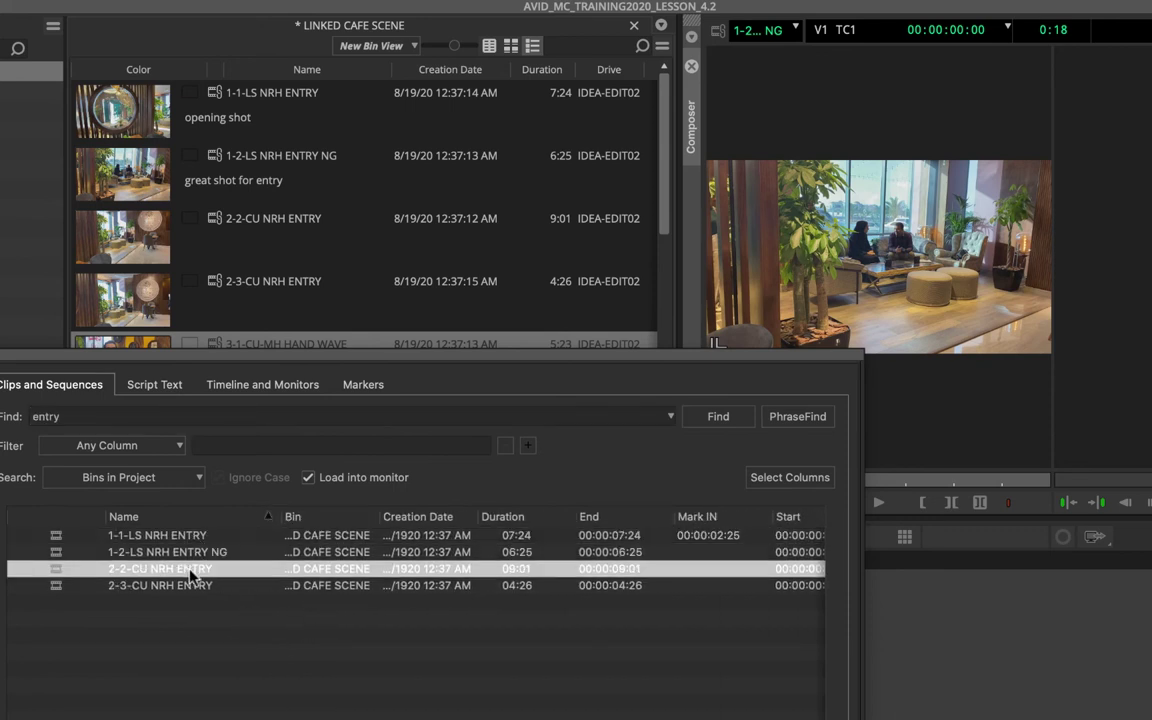
pyautogui.click(187, 587)
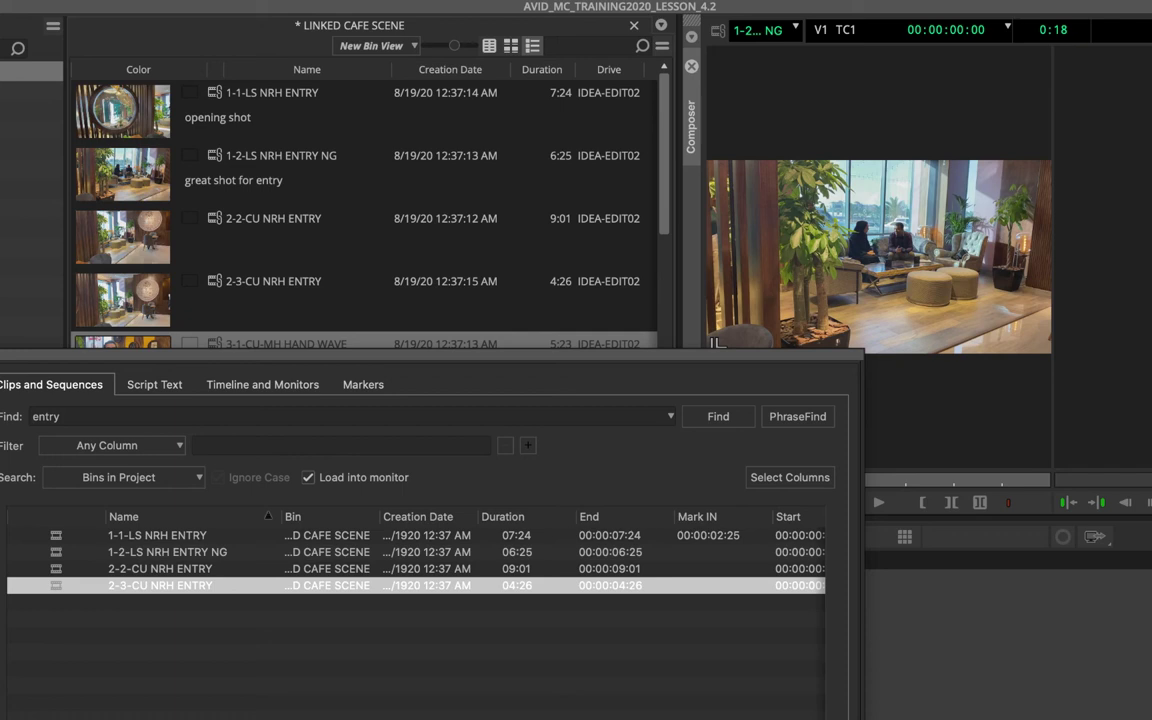
pyautogui.press('super+w')
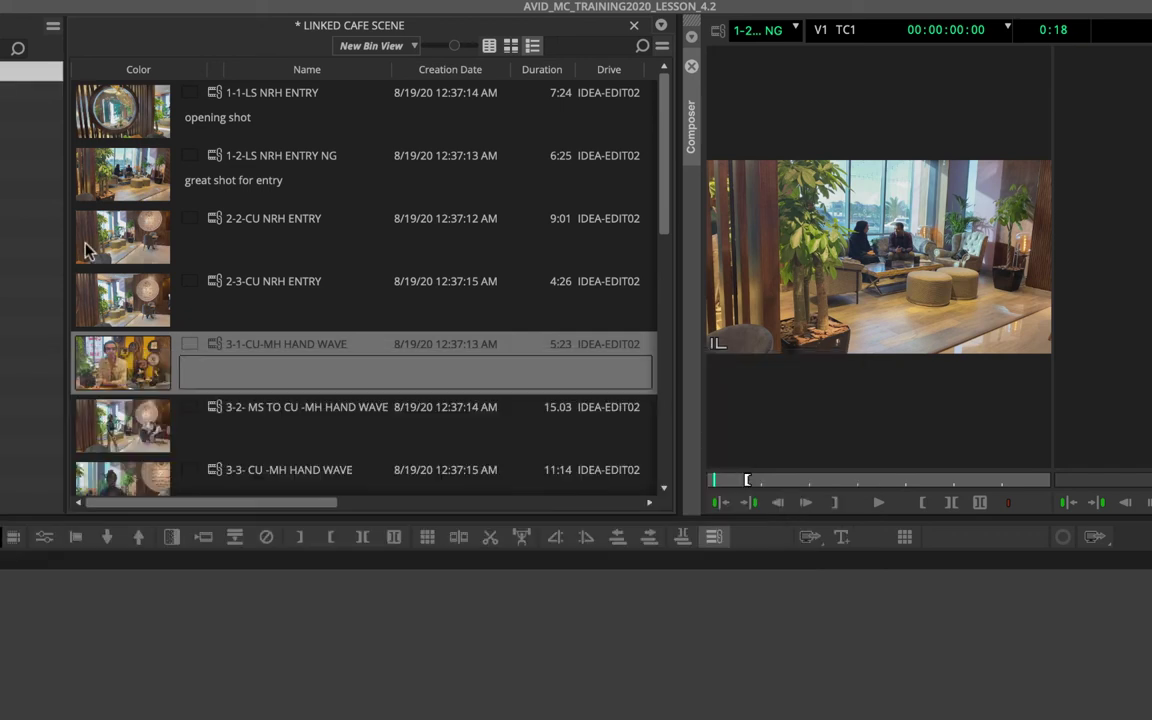
# - Return the bin to text view and add a custom column named Rating after the Creation Date column
pyautogui.click(487, 50)
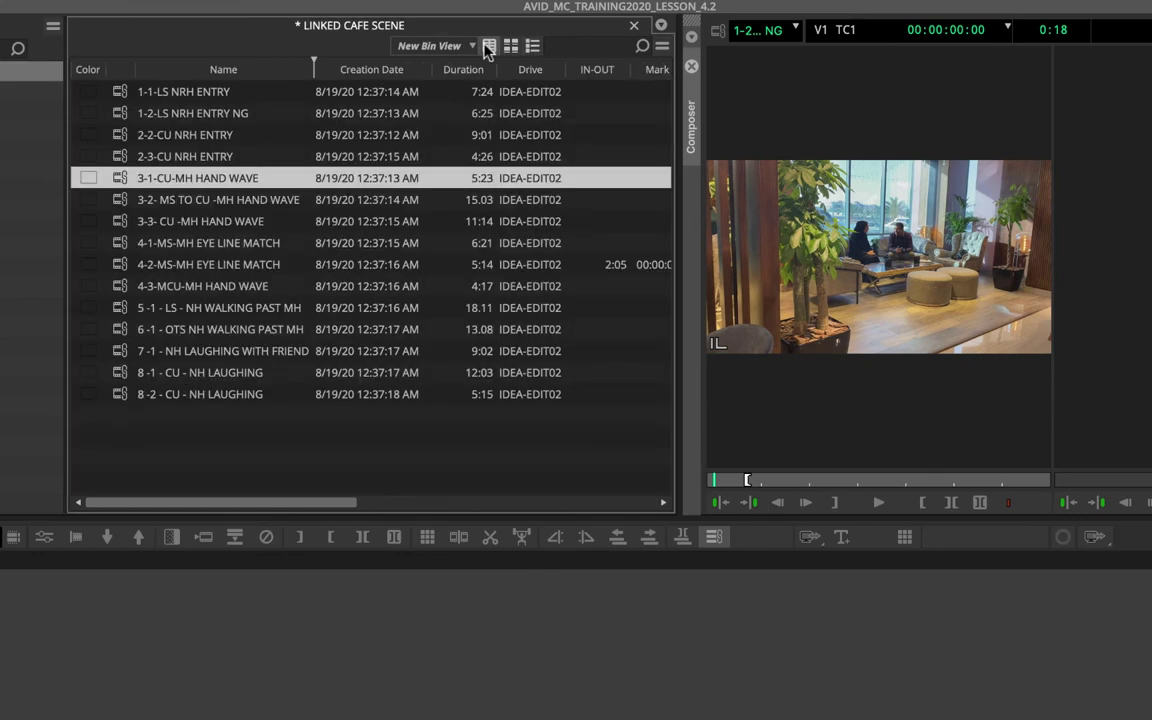
pyautogui.rightClick(337, 72)
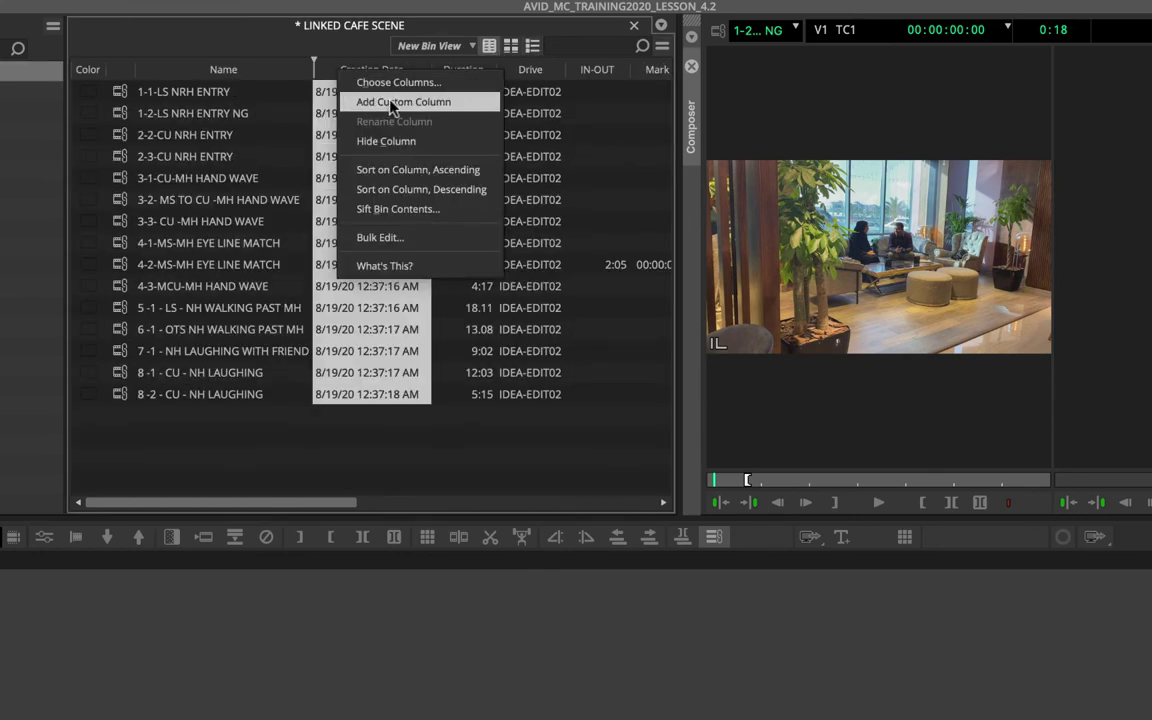
pyautogui.click(437, 104)
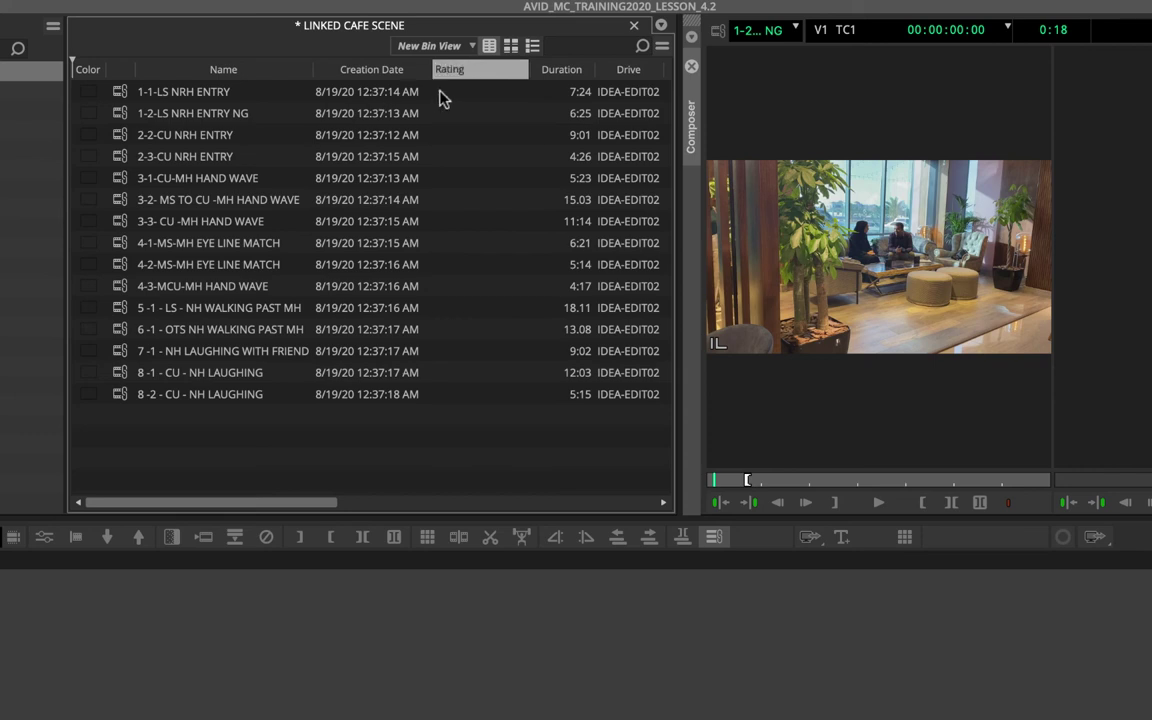
pyautogui.press('Return')
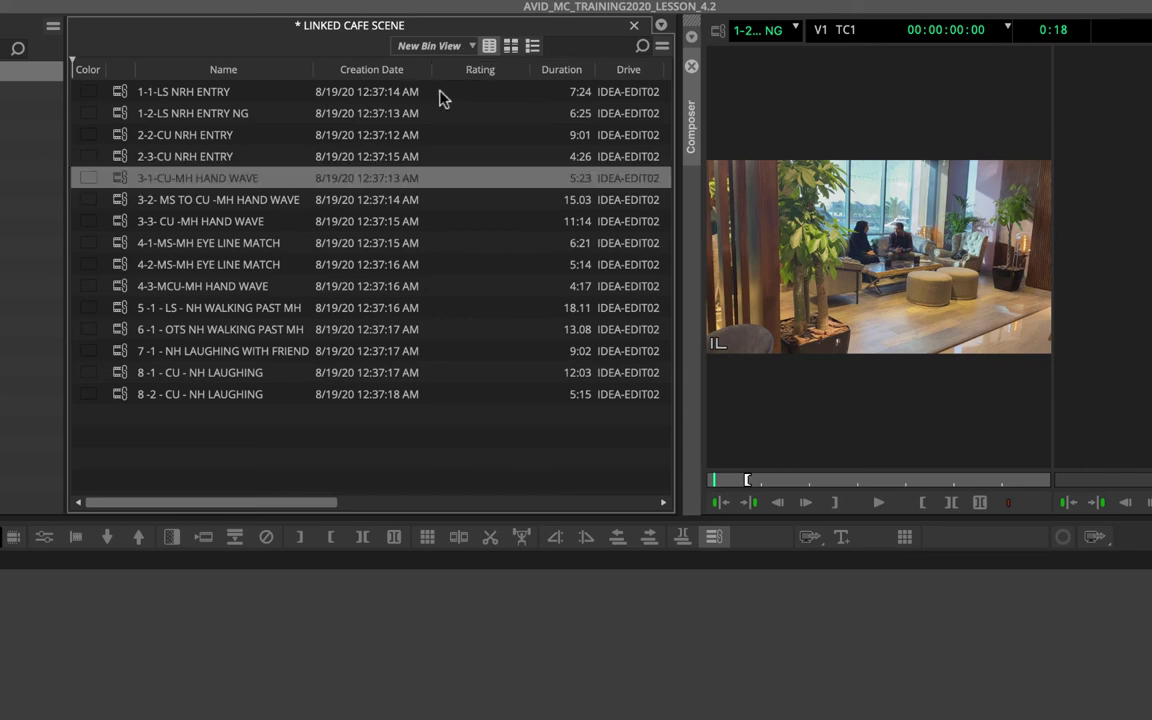
pyautogui.click(455, 92)
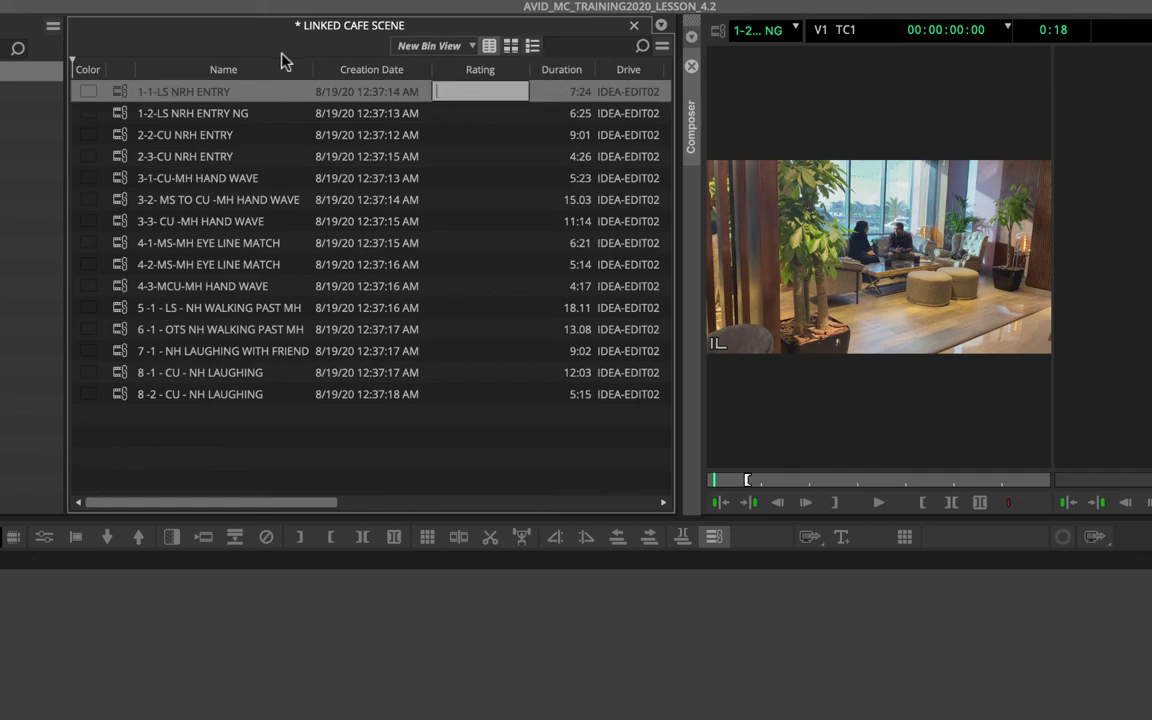
# - Display the Frame column in the bin through the bin column selection
pyautogui.rightClick(360, 72)
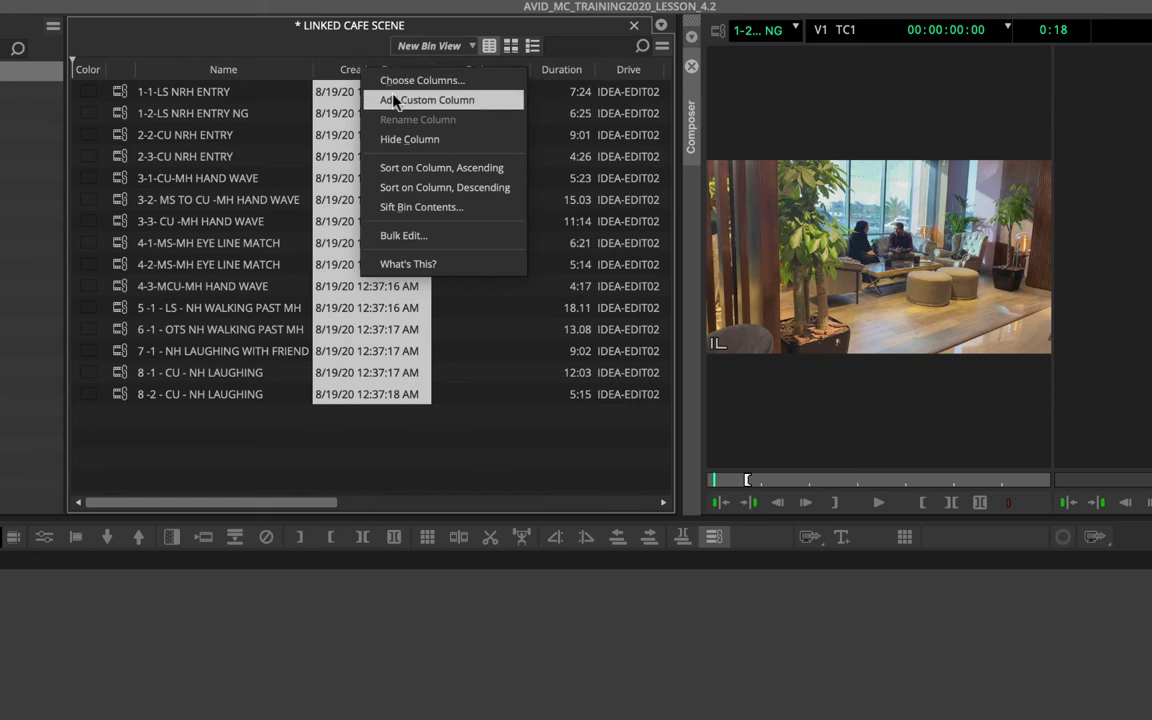
pyautogui.click(399, 81)
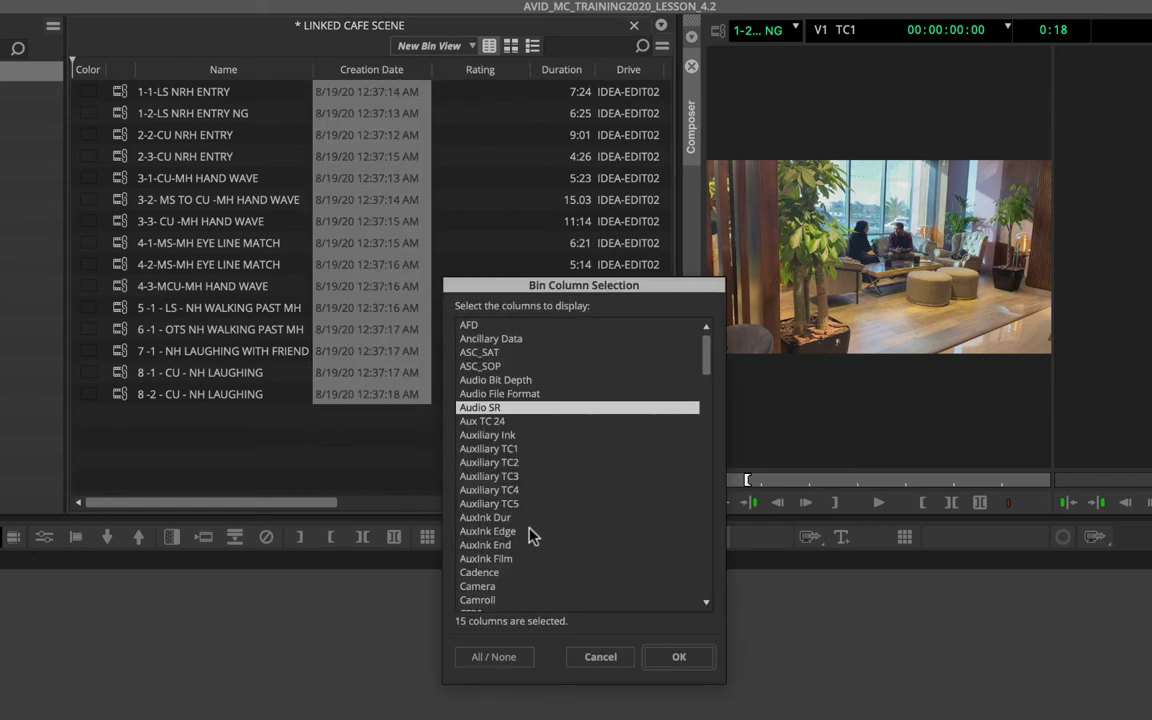
pyautogui.scroll(-15, 529, 531)
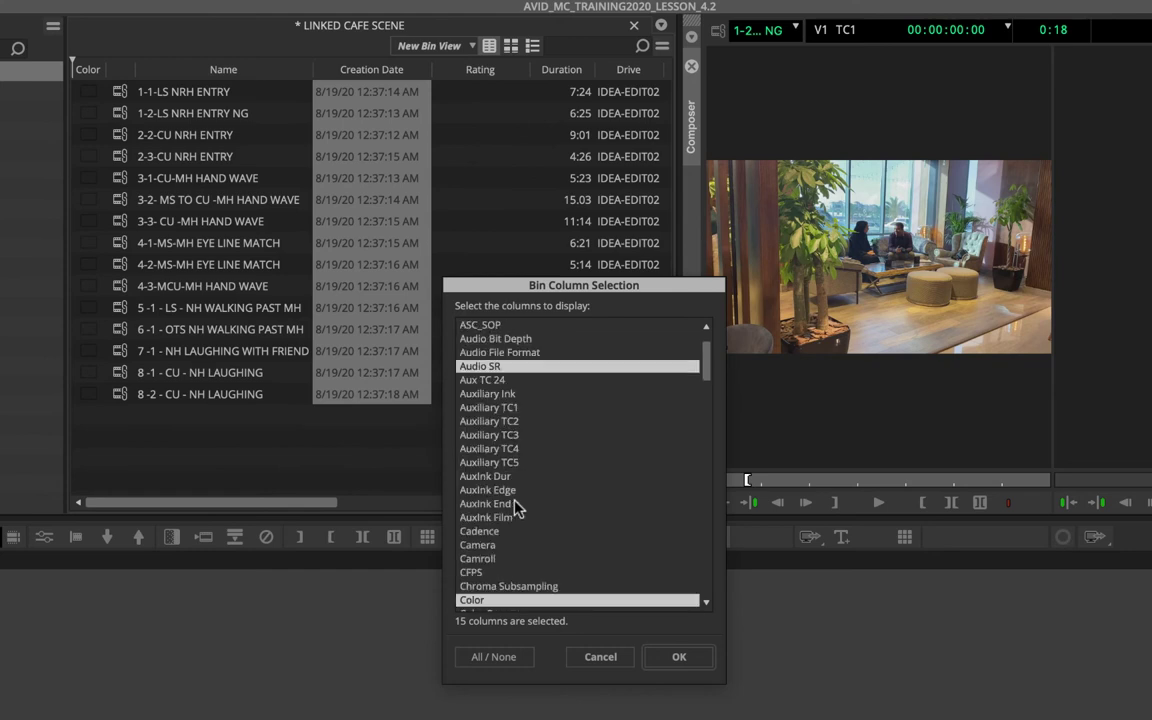
pyautogui.scroll(-10, 517, 510)
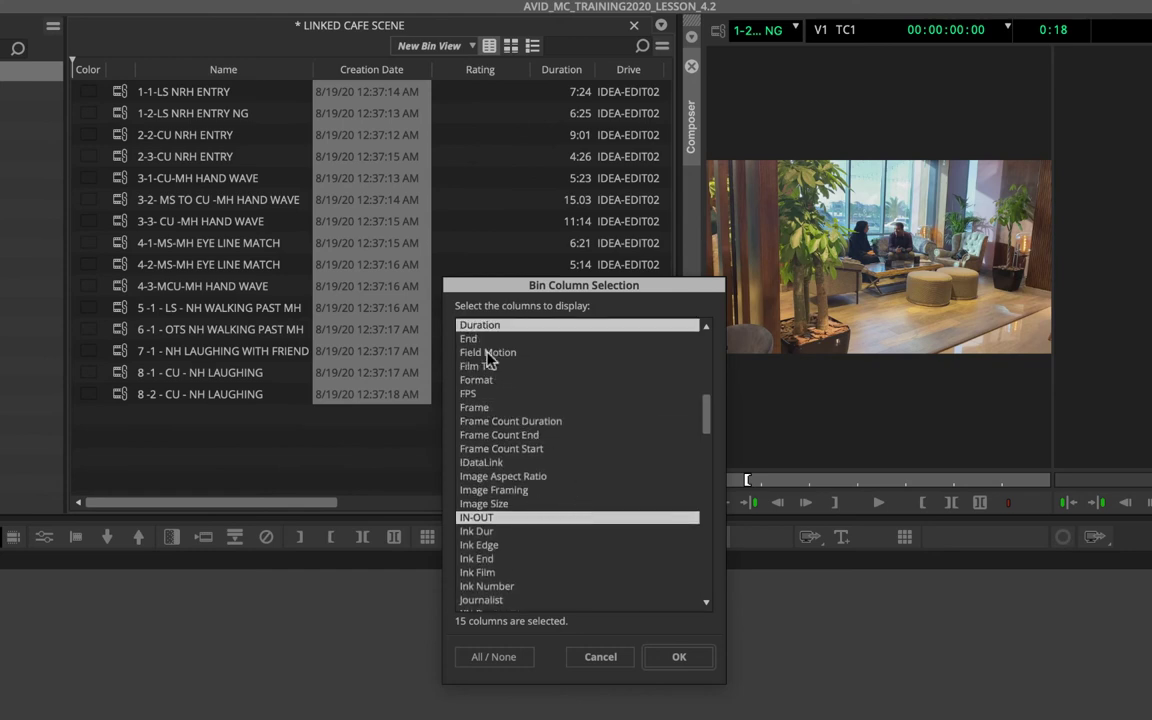
pyautogui.click(476, 407)
pyautogui.click(678, 657)
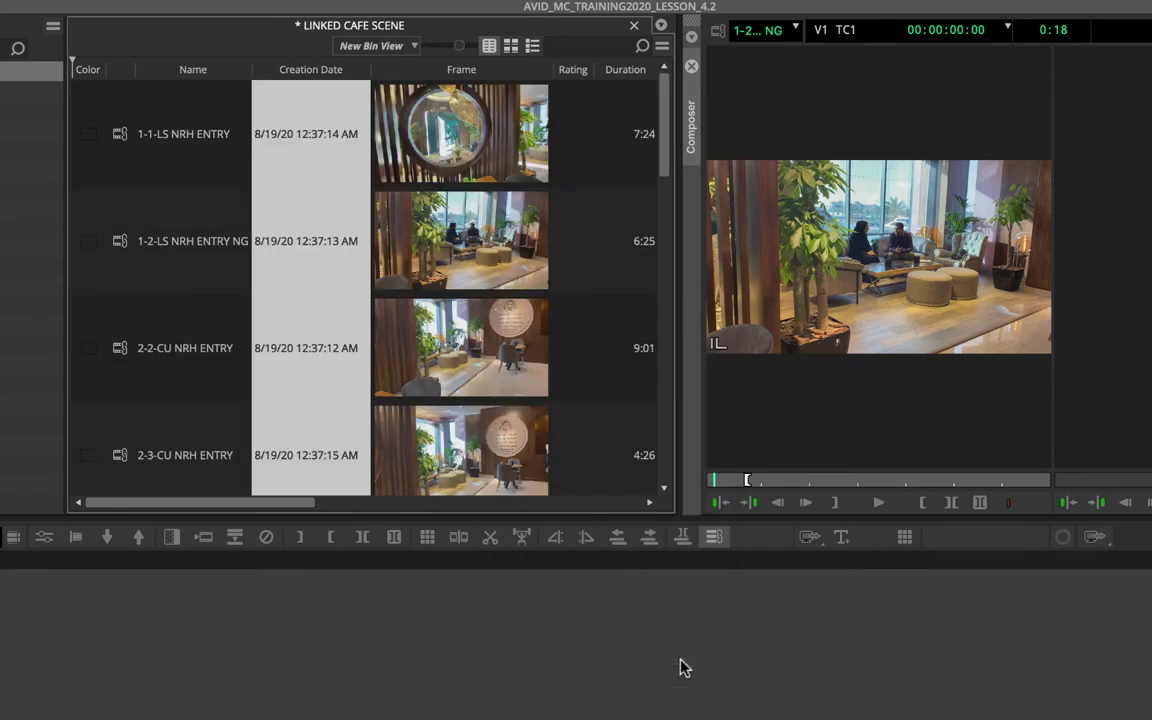
pyautogui.hscroll(5, 503, 155)
pyautogui.hscroll(-5, 503, 152)
pyautogui.hscroll(5, 503, 148)
pyautogui.hscroll(-5, 503, 148)
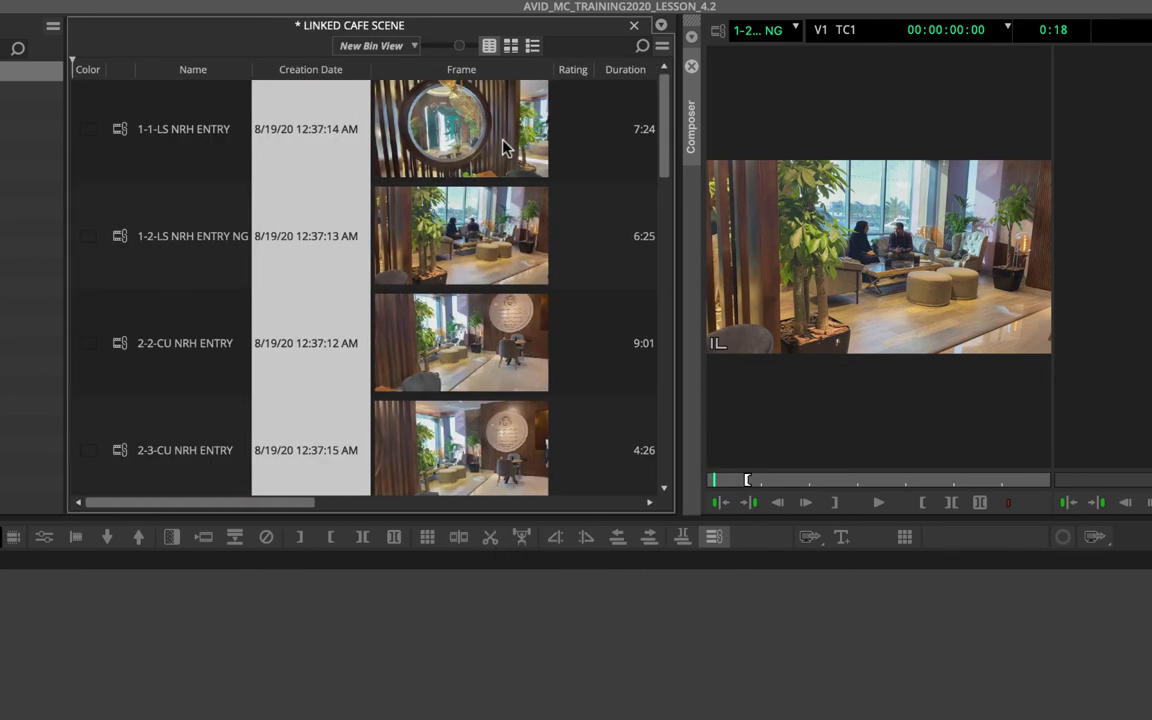
# - Reorder the bin columns so Frame follows Name and Rating follows Frame, and look over the clip thumbnails
pyautogui.moveTo(426, 70); pyautogui.dragTo(345, 72)
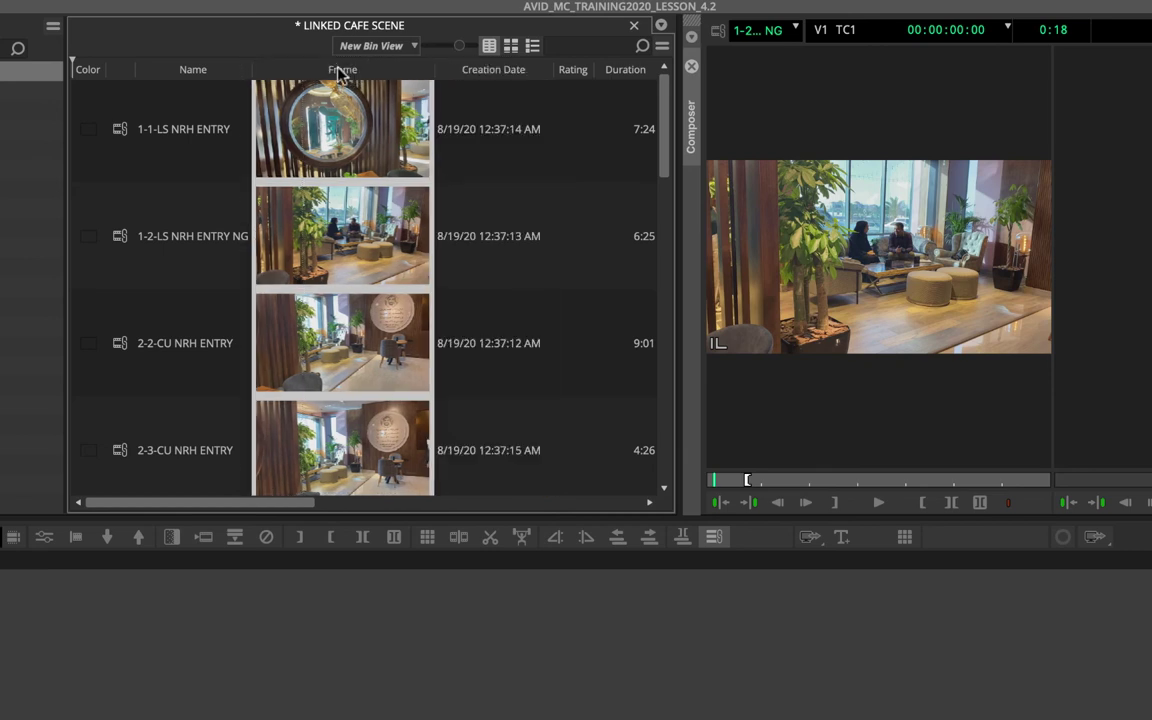
pyautogui.moveTo(573, 70); pyautogui.dragTo(440, 70)
pyautogui.scroll(-2, 345, 240)
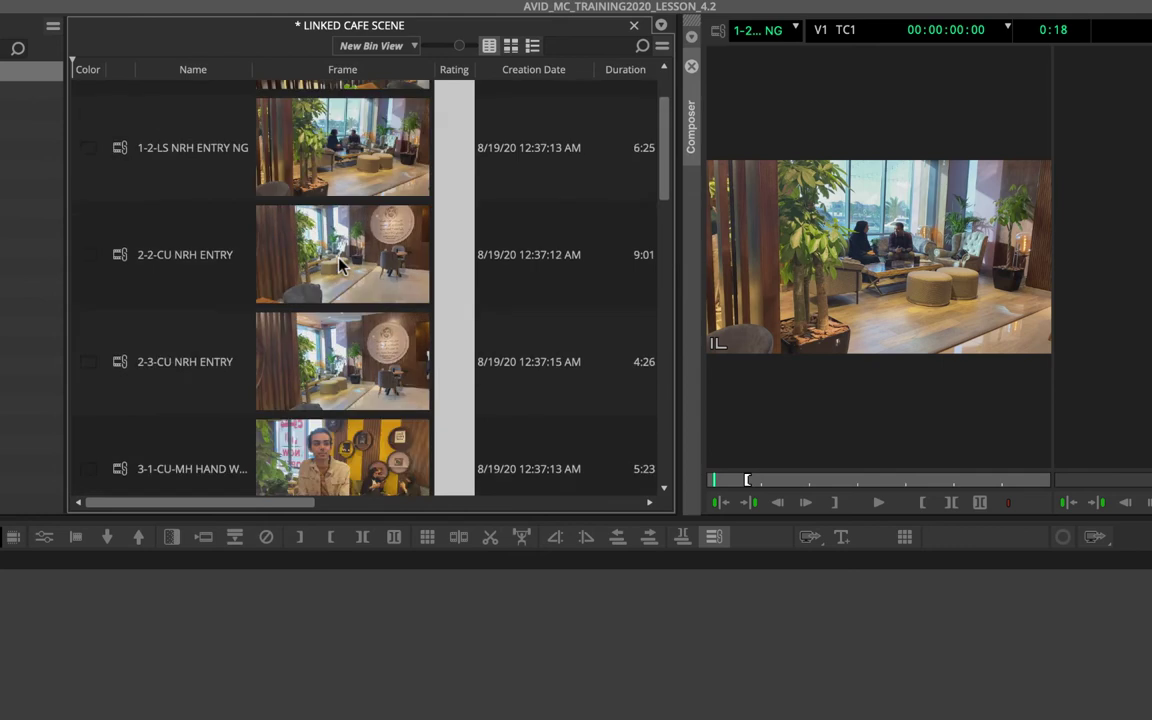
pyautogui.scroll(-6, 340, 265)
pyautogui.scroll(-4, 340, 265)
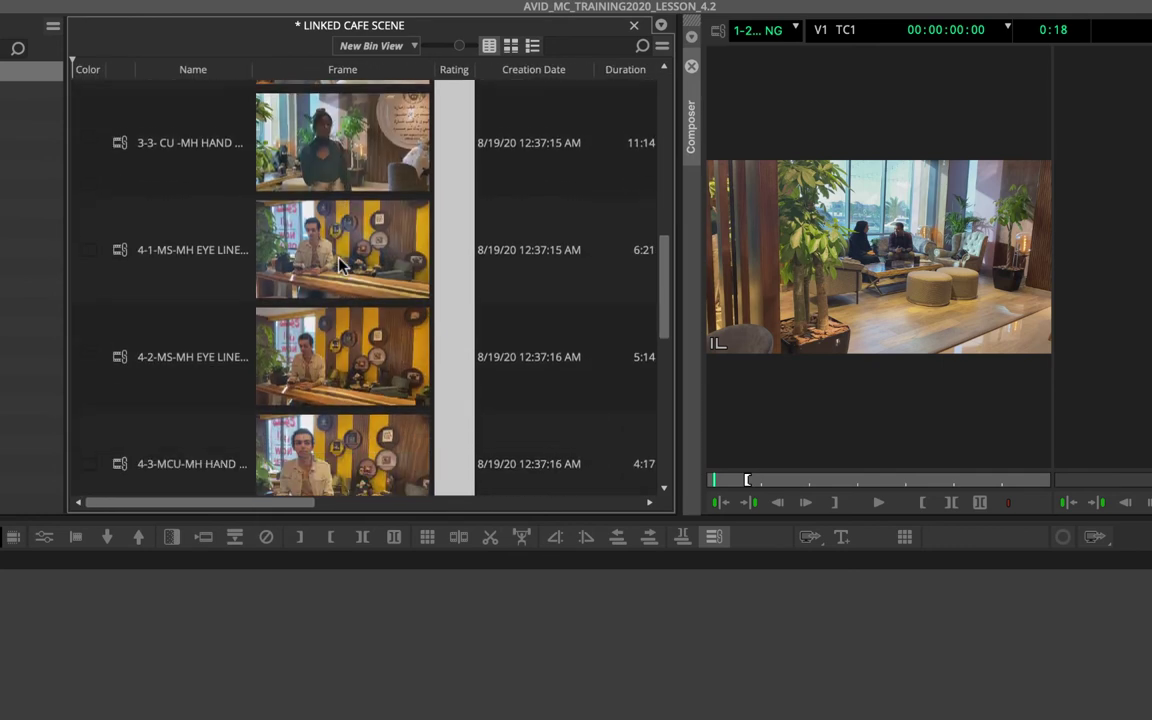
pyautogui.scroll(12, 342, 260)
# - Rate clip 1-1 as "***", clip 1-2 as "*", clip 2-2 as "***" and clip 2-3 as "**"
pyautogui.click(447, 148)
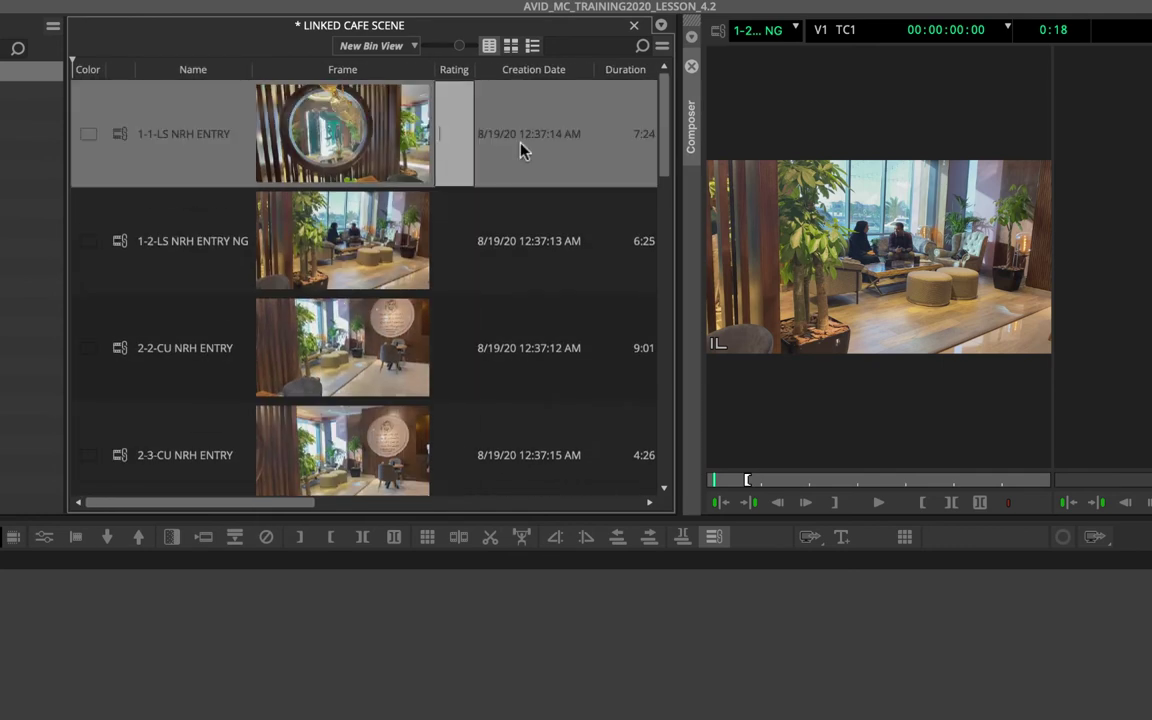
pyautogui.write('***')
pyautogui.press('Return')
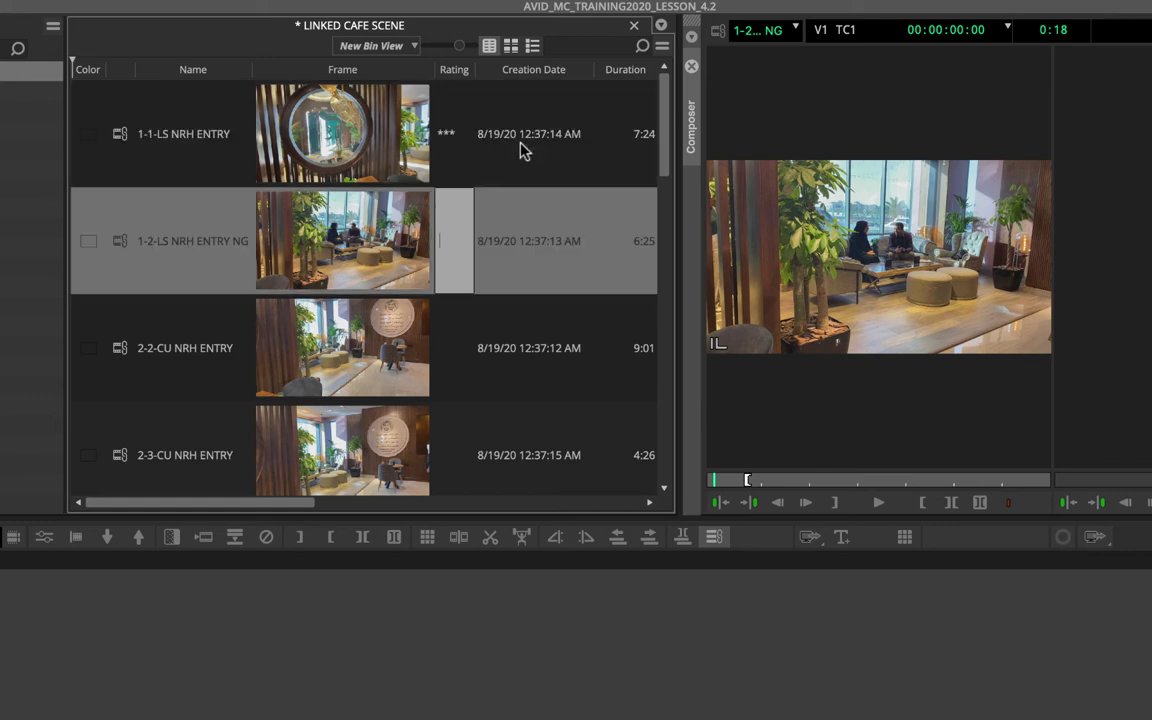
pyautogui.write('*')
pyautogui.press('Return')
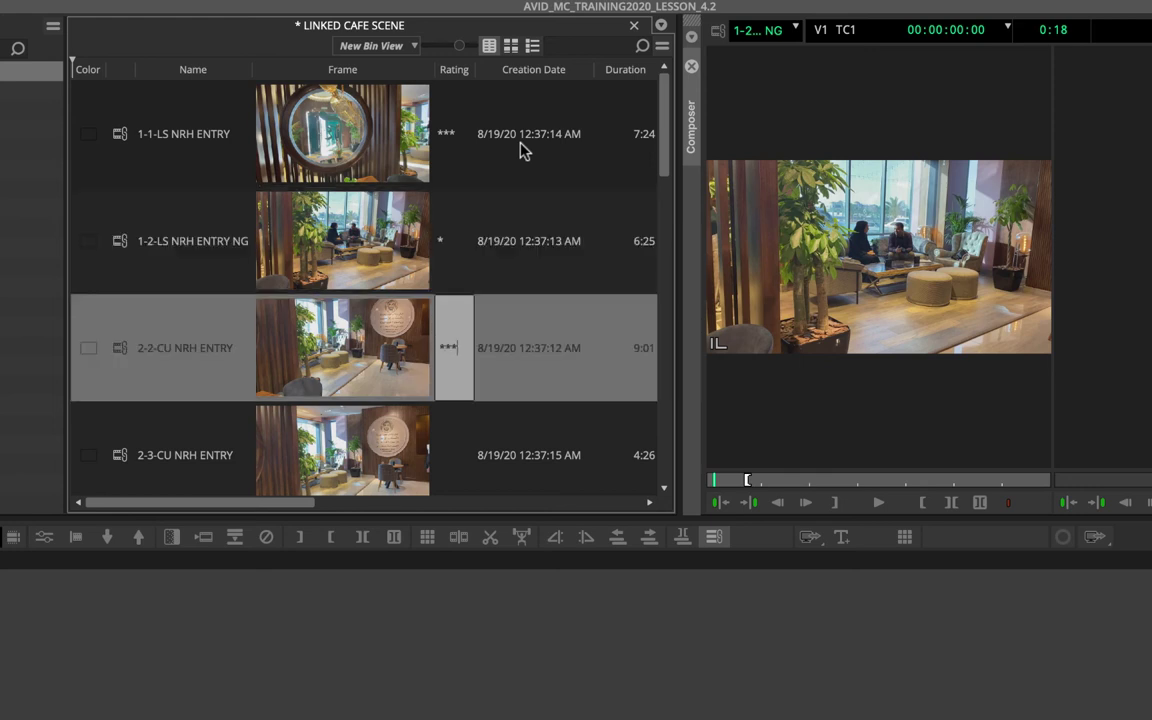
pyautogui.press('Return')
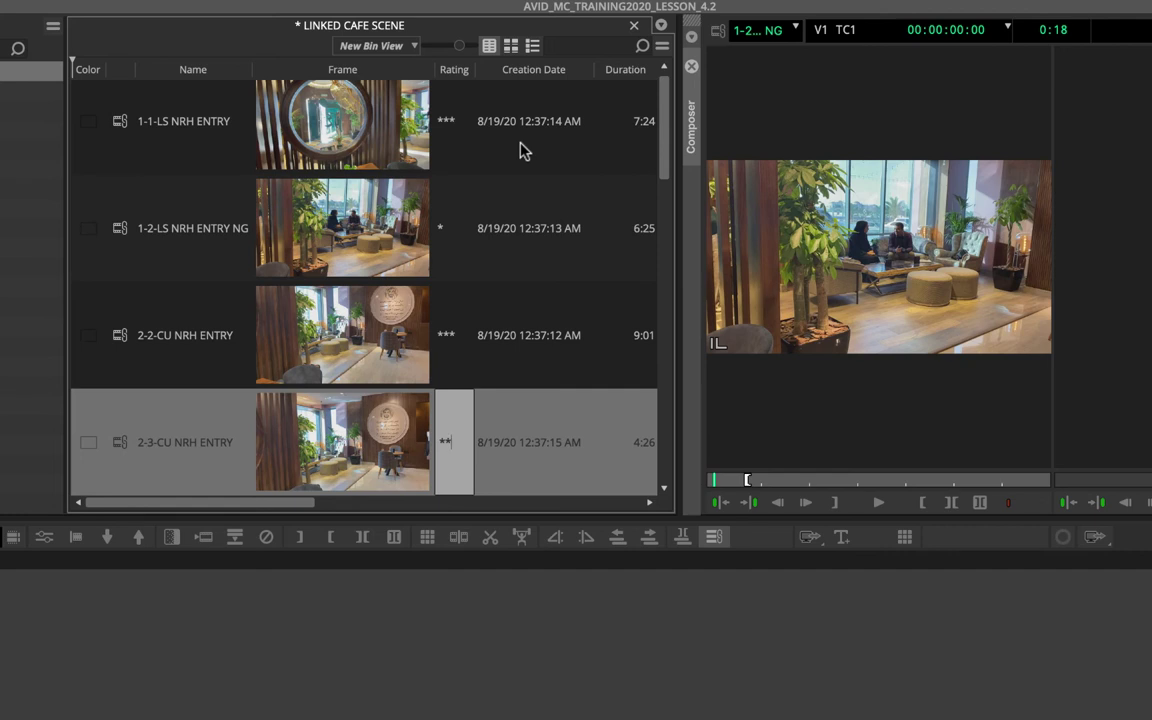
# - Shrink the bin thumbnails to the smallest size and reuse existing ratings to rate clip 3-1 "***" and clip 3-2 "*"
pyautogui.moveTo(459, 46); pyautogui.dragTo(430, 45)
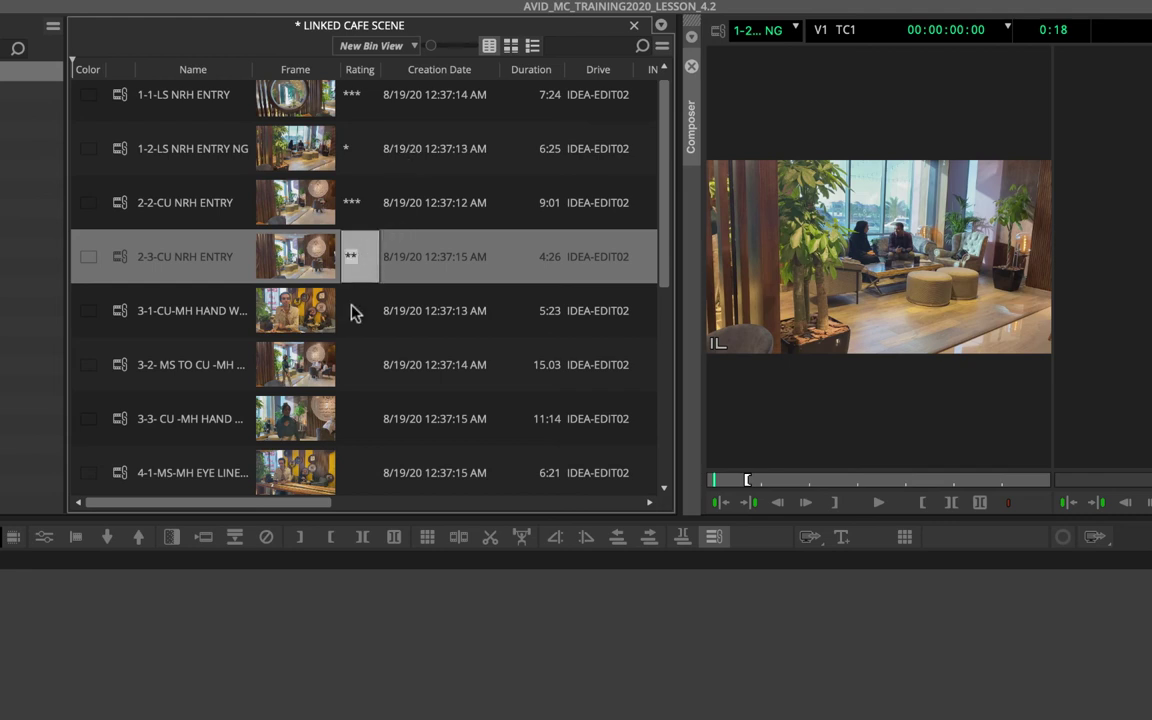
pyautogui.click(378, 305)
pyautogui.keyDown('alt'); pyautogui.click(378, 305); pyautogui.keyUp('alt')
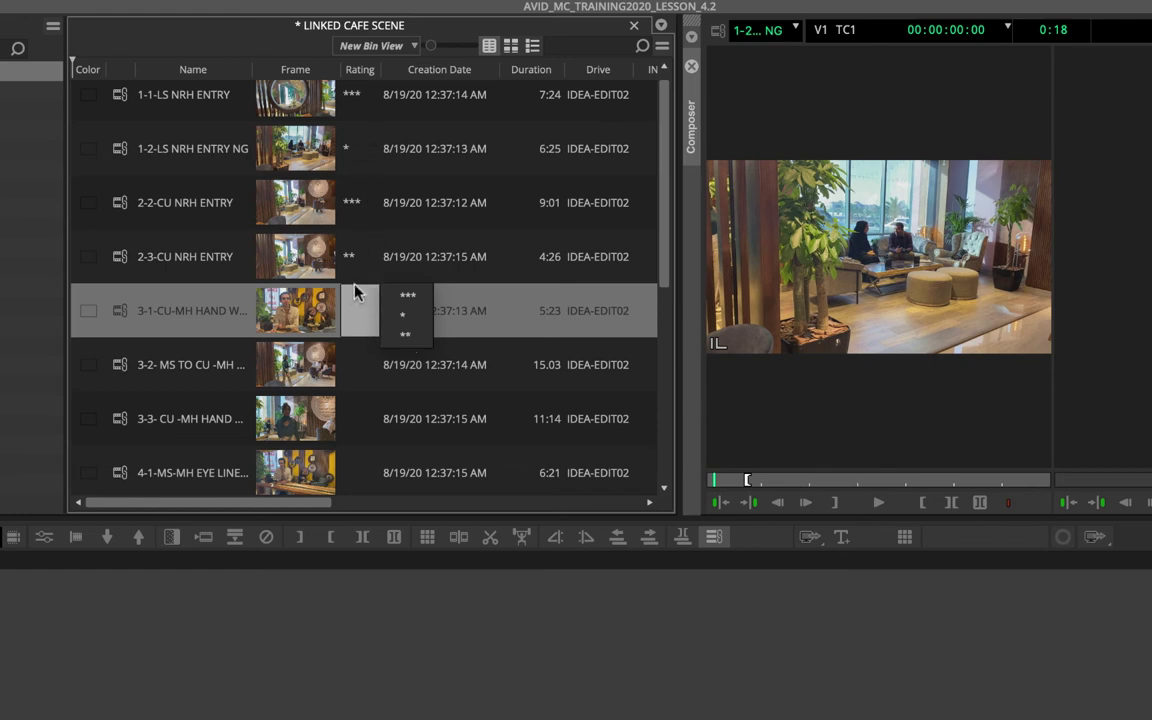
pyautogui.click(406, 295)
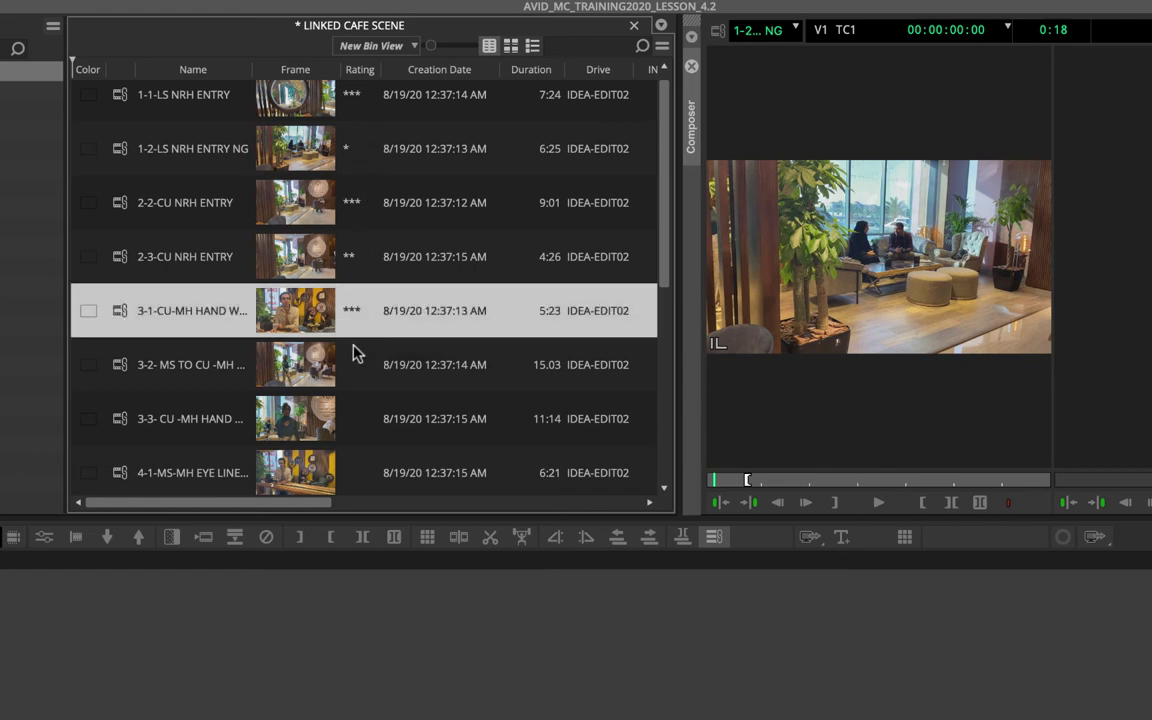
pyautogui.click(355, 364)
pyautogui.click(364, 368)
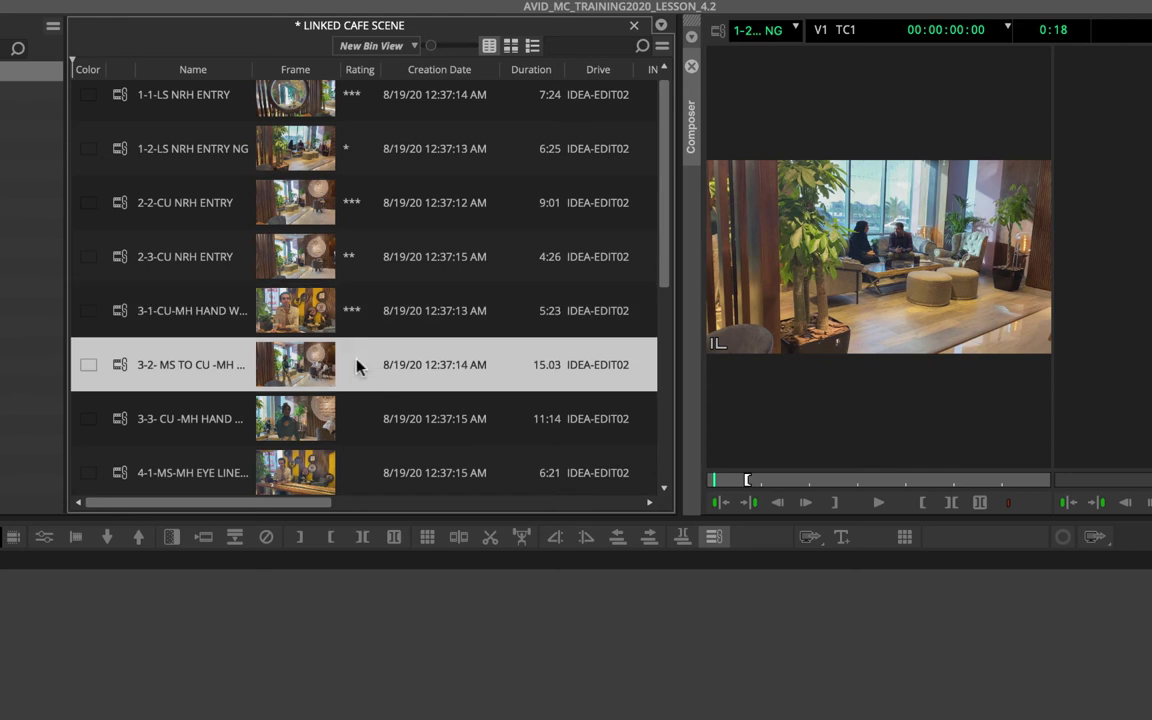
pyautogui.click(406, 366)
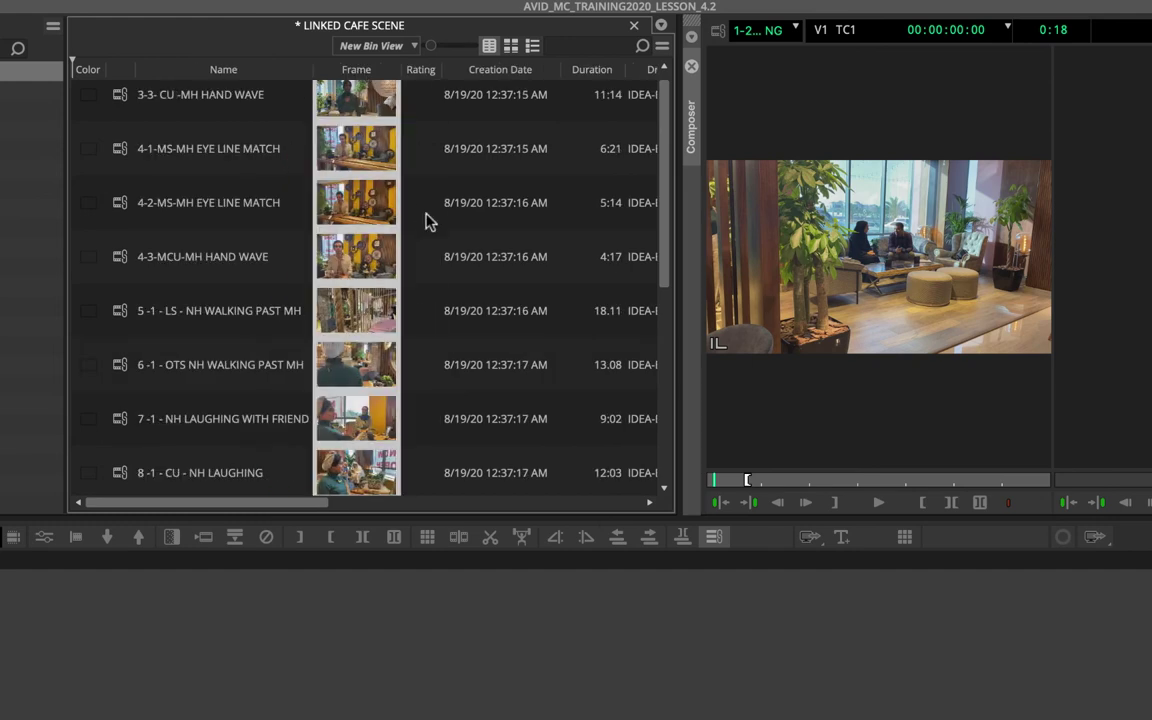
# - Sort the bin by the Rating column in descending order
pyautogui.scroll(1, 427, 221)
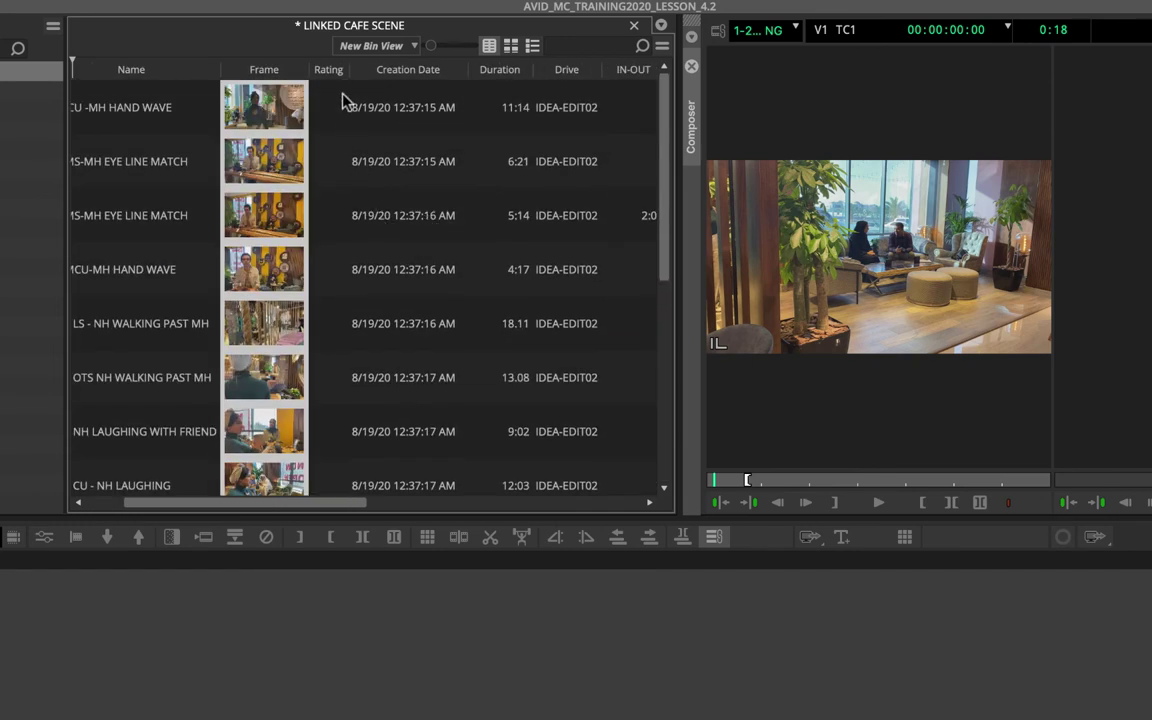
pyautogui.click(335, 72)
pyautogui.hotkey('ctrl', 'alt', 'e')
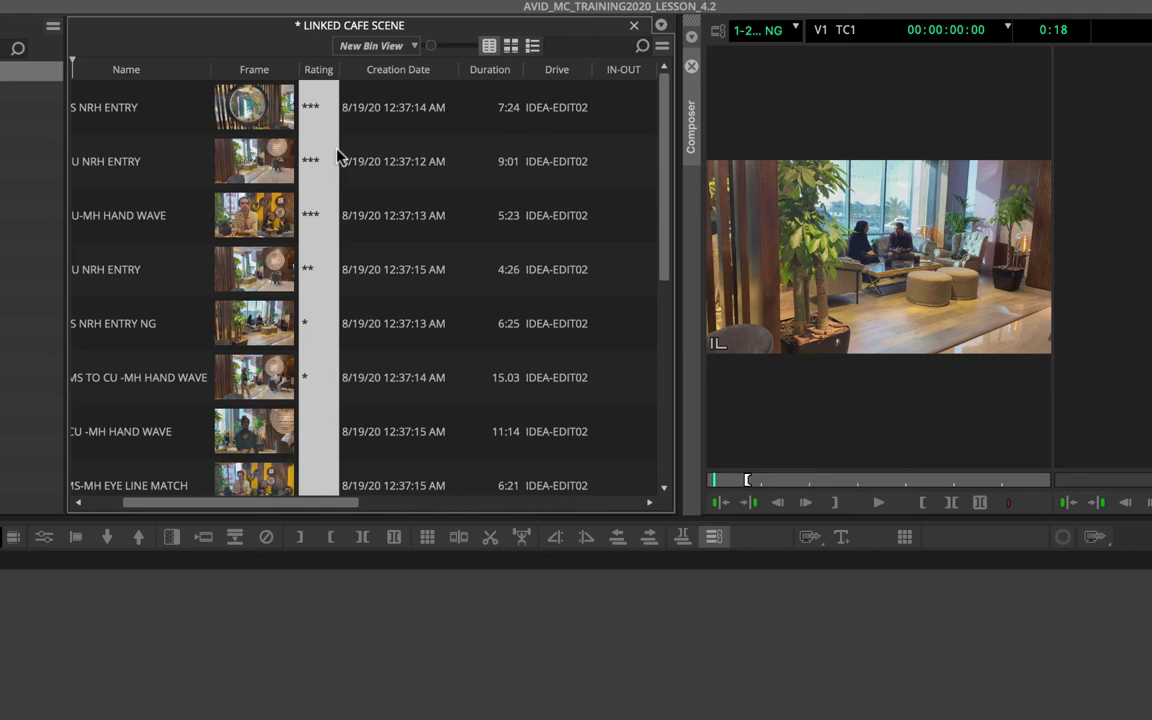
# - Look over the rating entries of the three-star clips at the start of the sorted bin
pyautogui.scroll(-1, 305, 135)
pyautogui.click(320, 145)
pyautogui.click(318, 101)
pyautogui.click(320, 132)
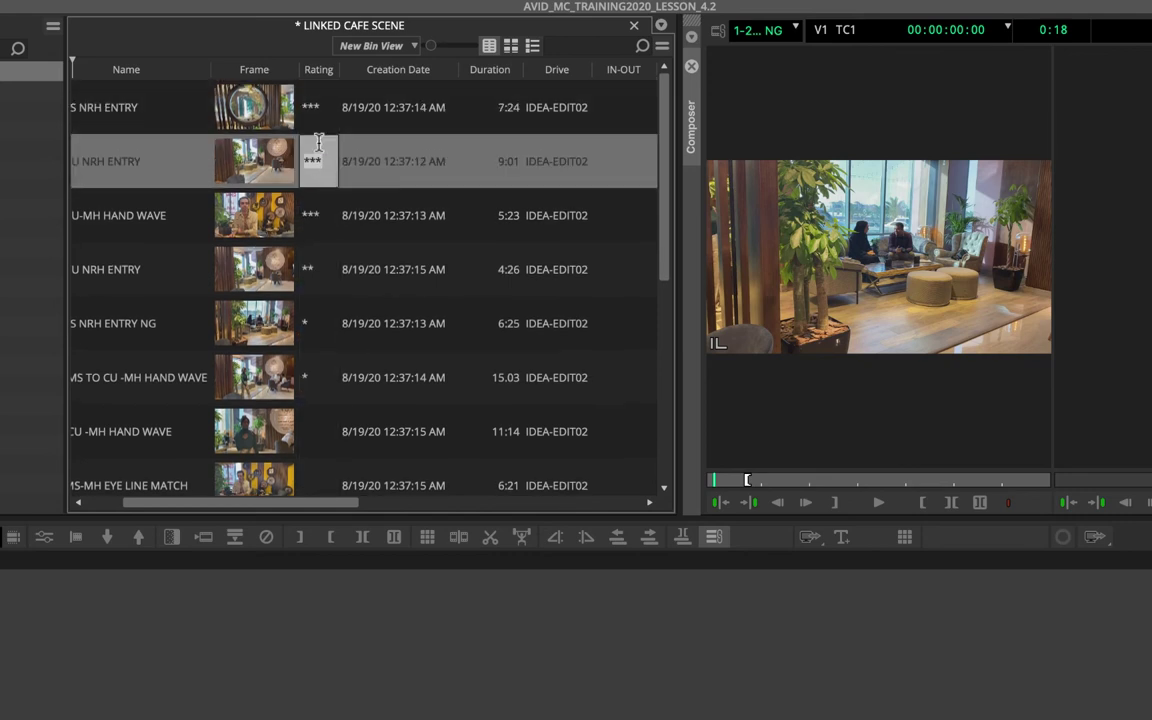
pyautogui.click(321, 129)
pyautogui.click(320, 160)
pyautogui.click(319, 205)
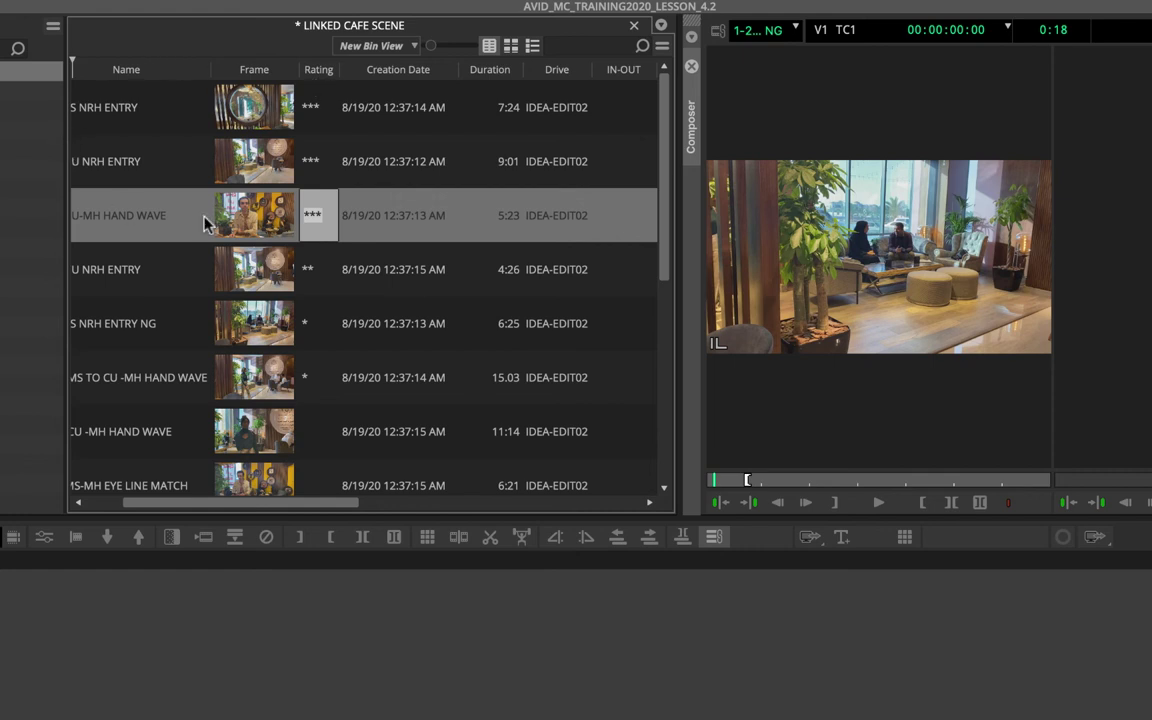
pyautogui.click(320, 70)
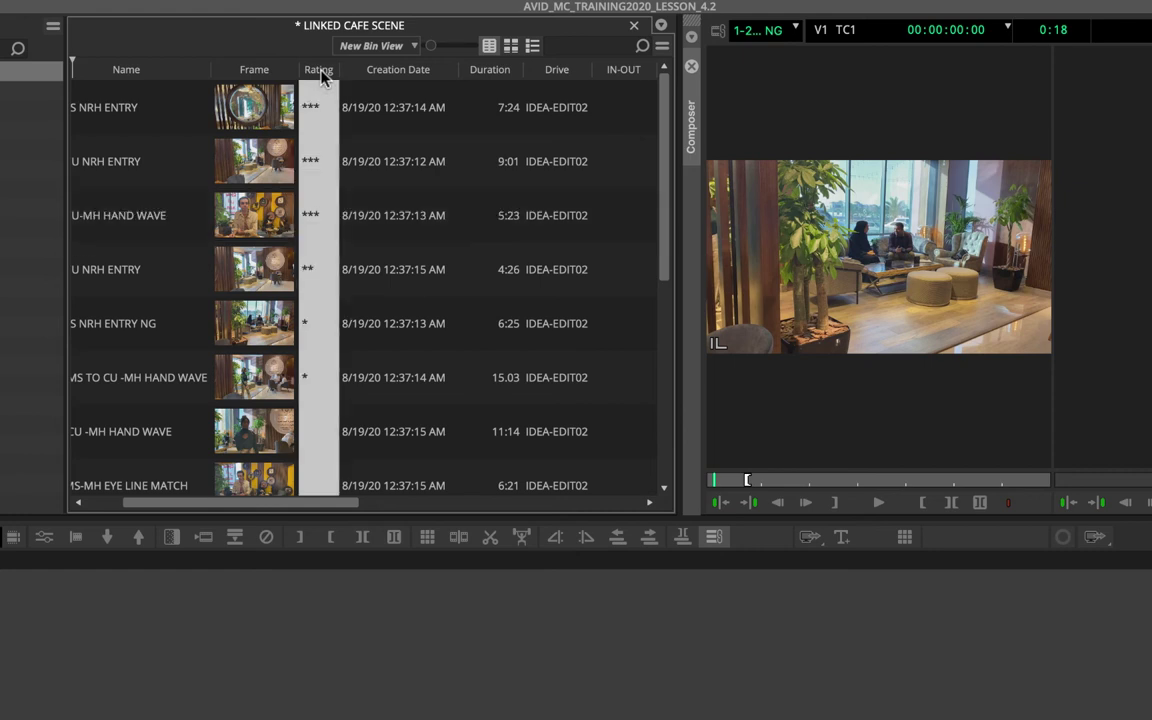
pyautogui.rightClick(321, 71)
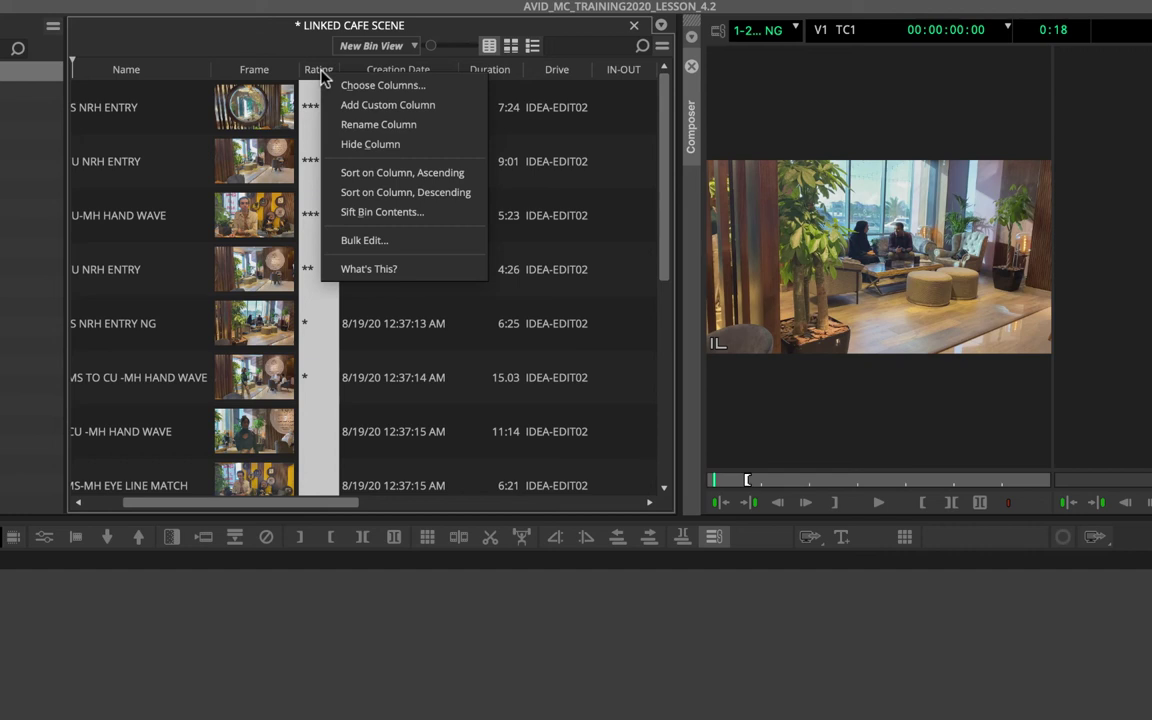
pyautogui.click(312, 70)
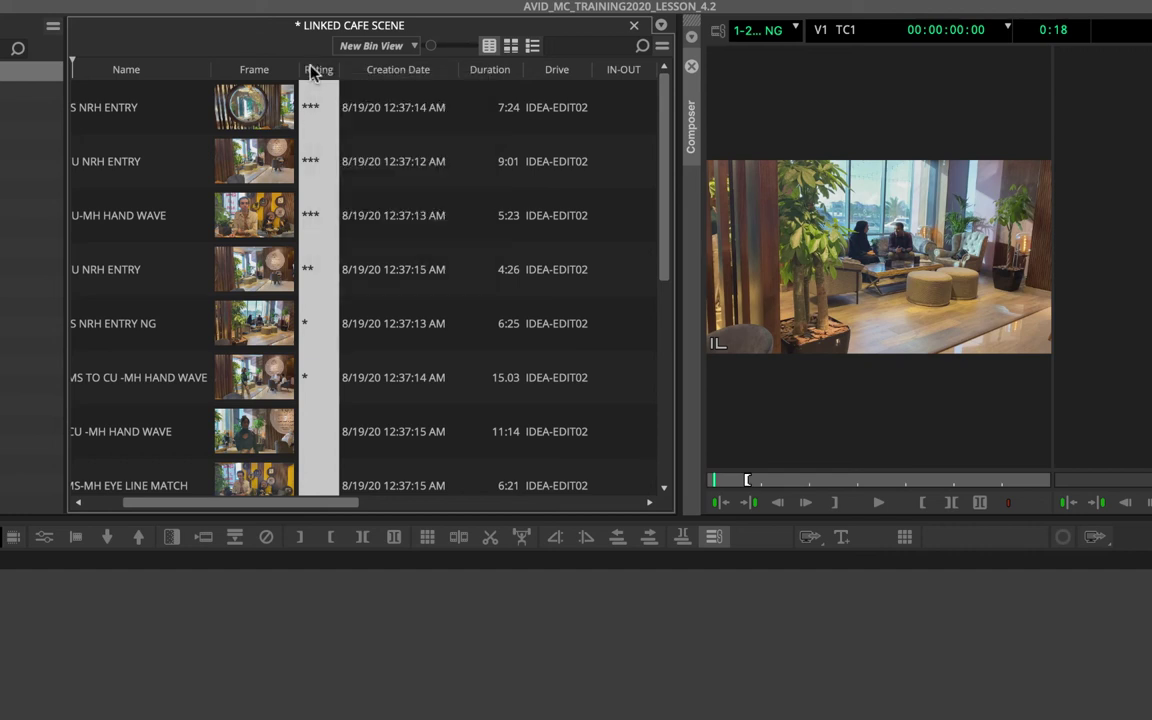
pyautogui.press('Delete')
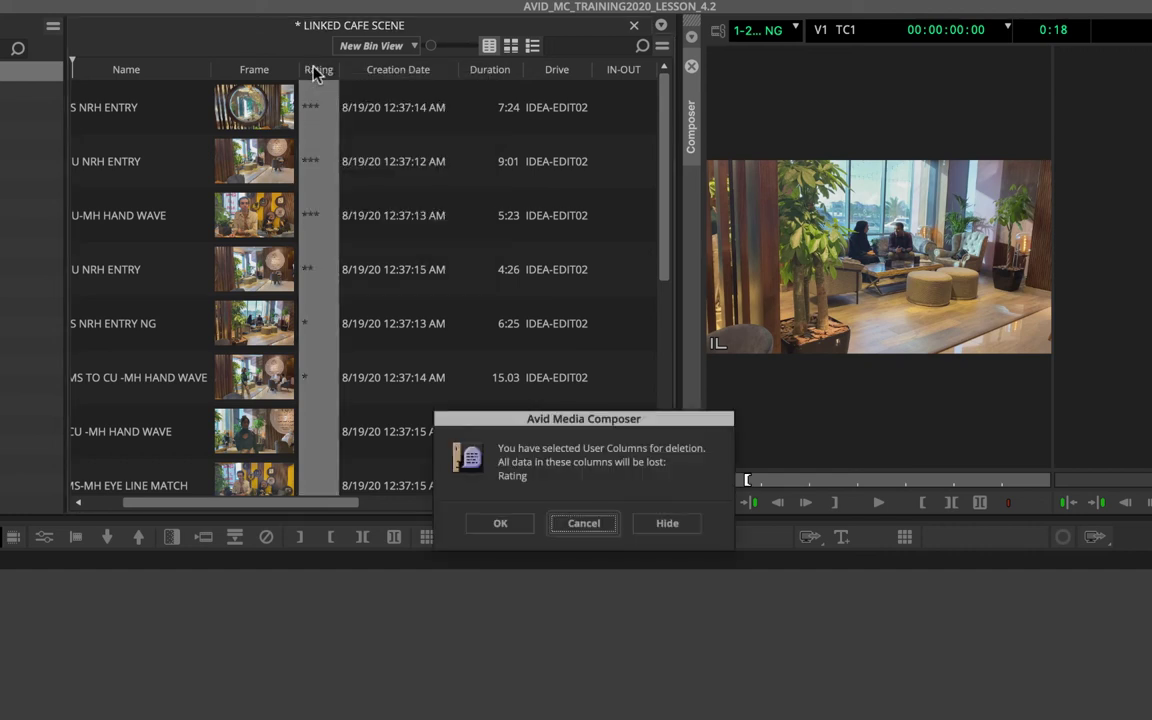
pyautogui.moveTo(596, 421); pyautogui.dragTo(444, 233)
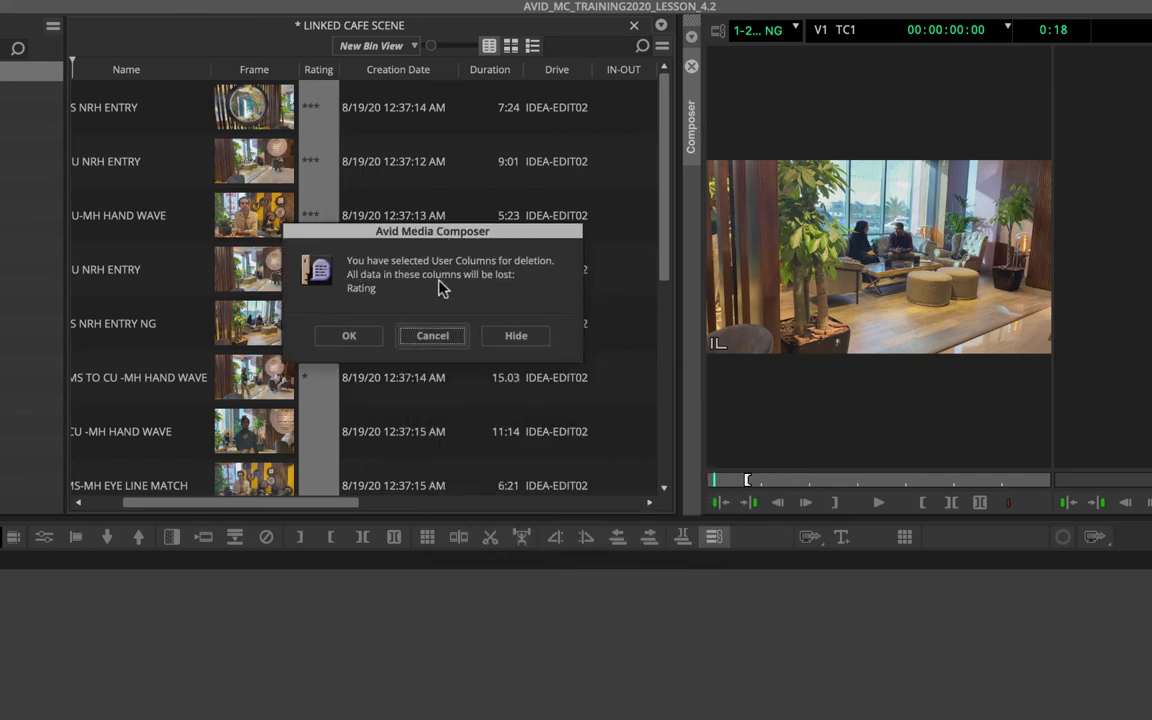
pyautogui.click(438, 336)
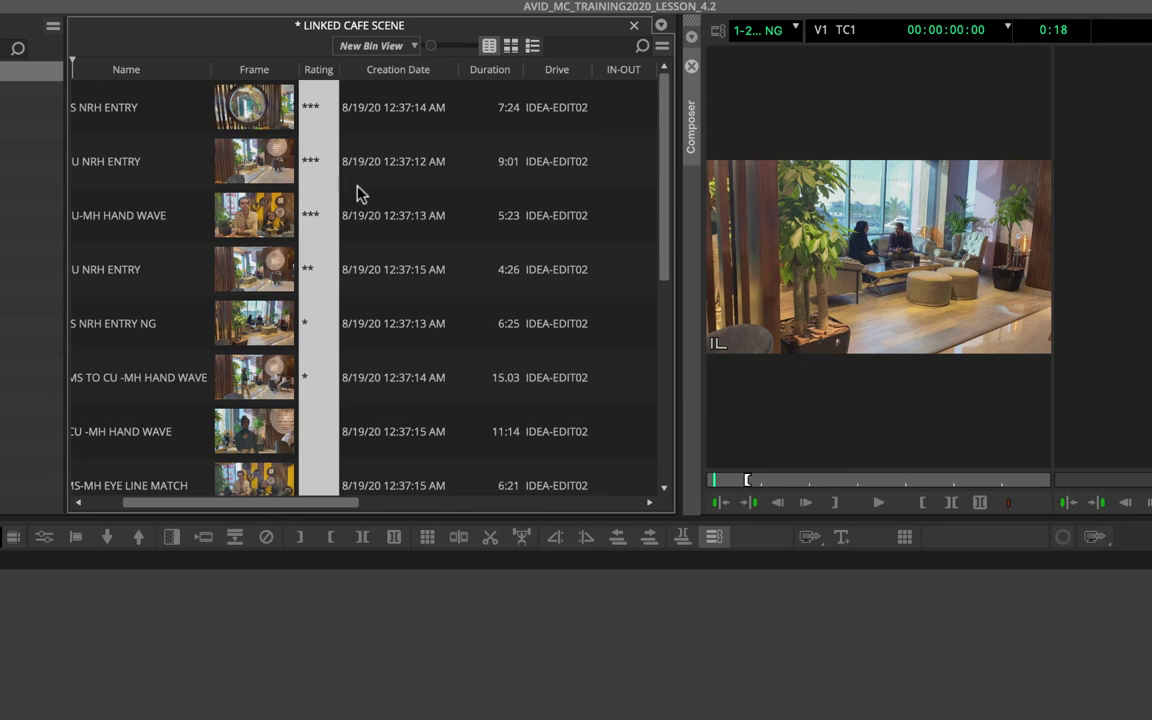
# - Place the Duration column directly after Rating and look over the available bin views
pyautogui.hscroll(-3, 360, 193)
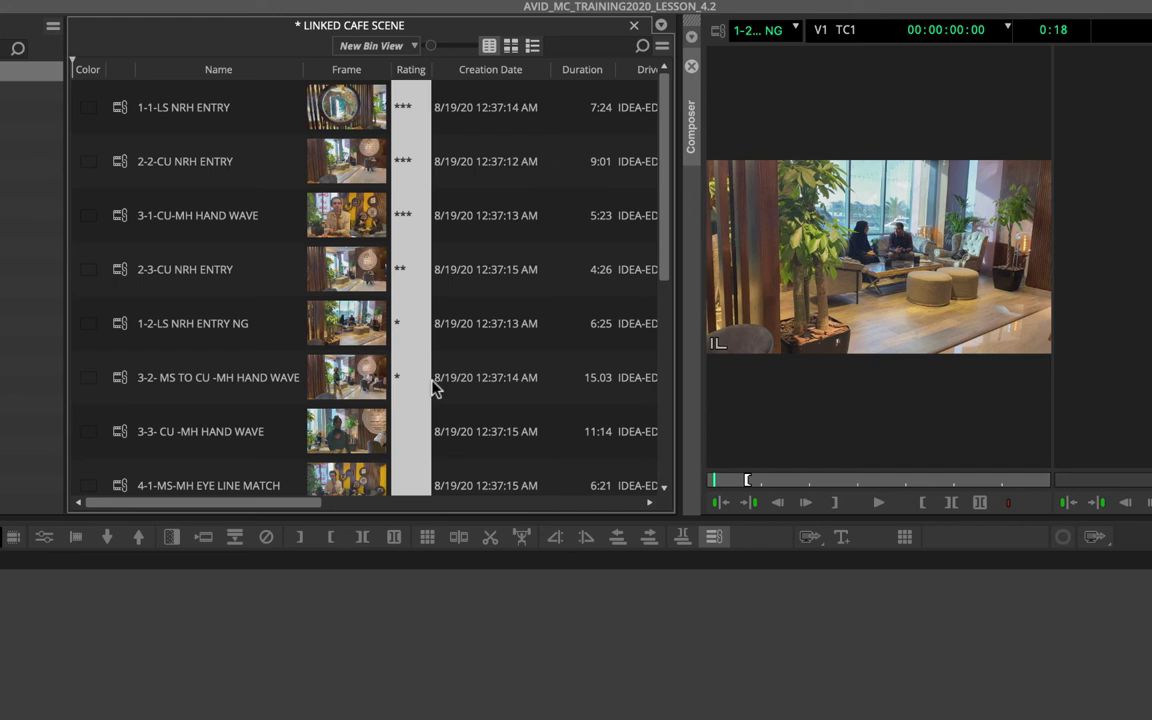
pyautogui.moveTo(579, 72); pyautogui.dragTo(458, 70)
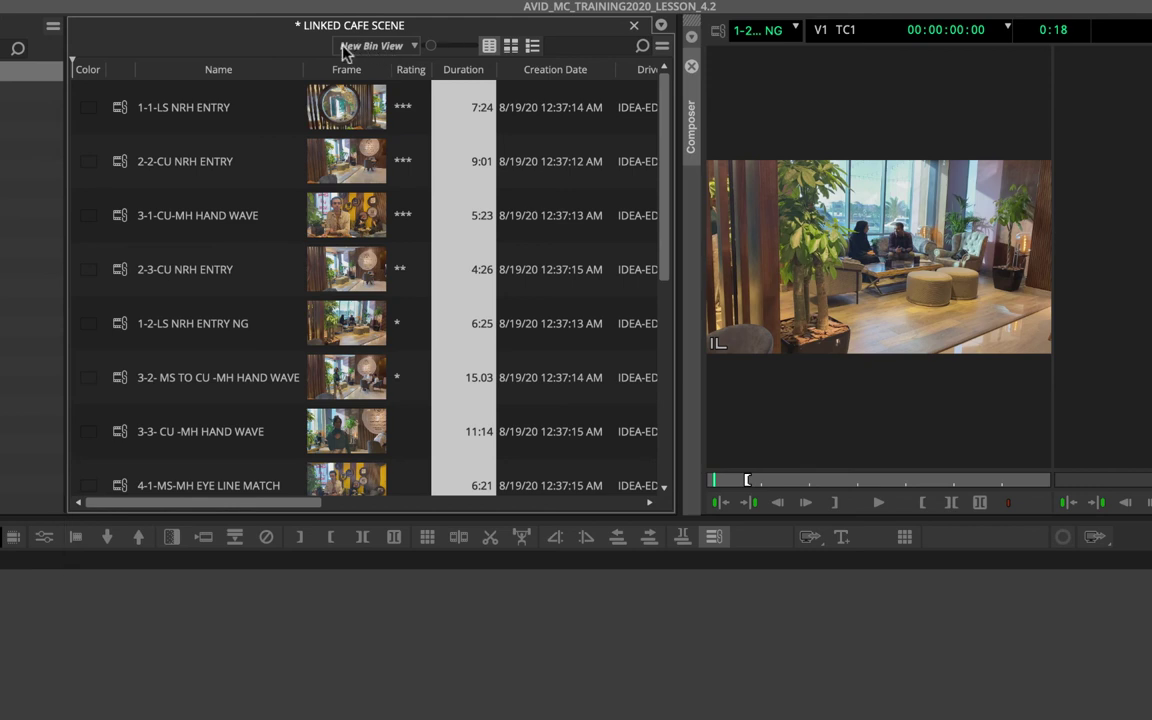
pyautogui.click(414, 47)
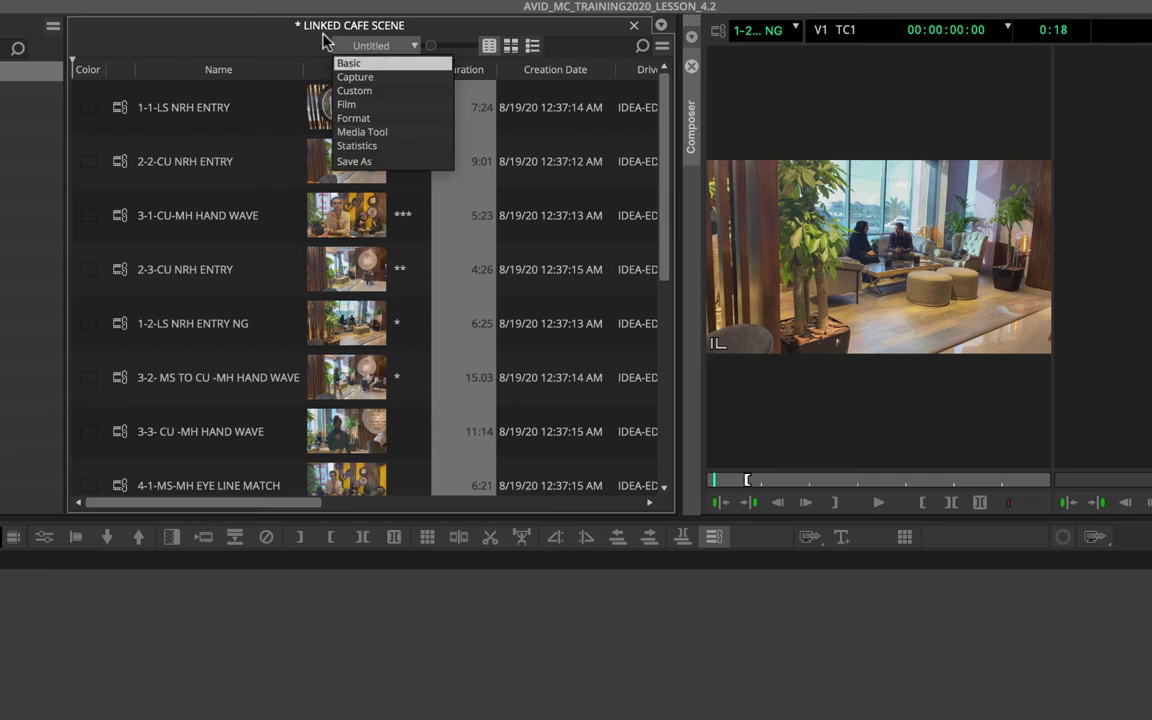
pyautogui.click(277, 45)
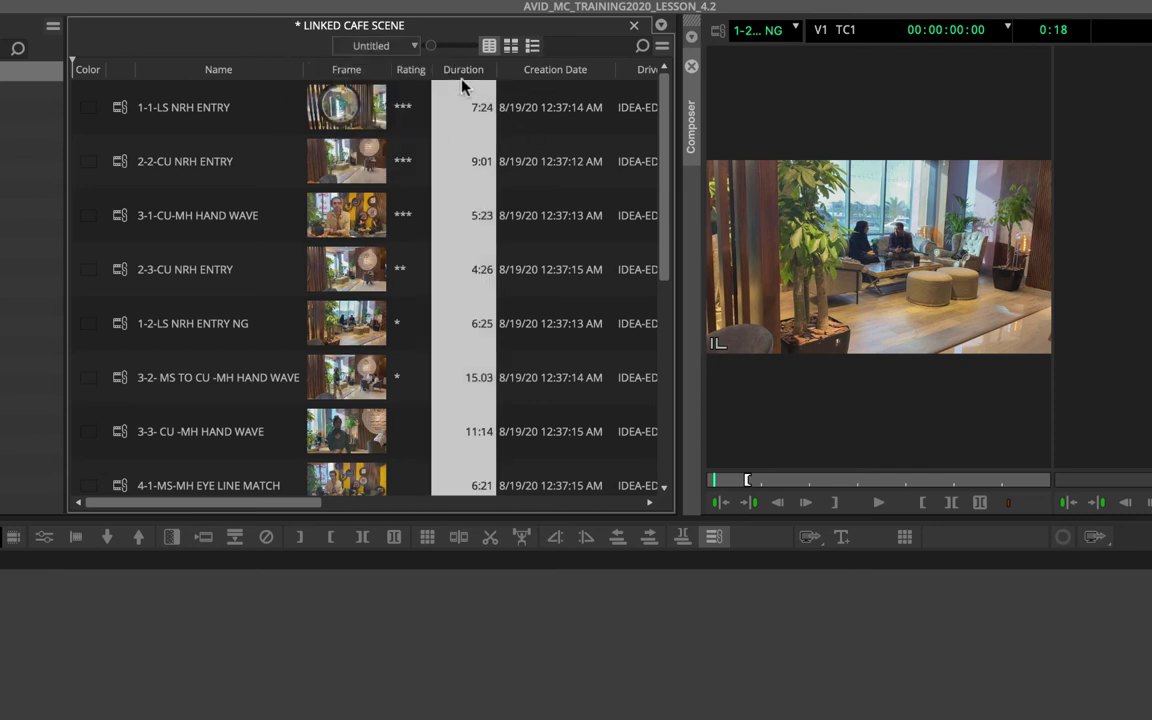
# - Save the current column layout as a bin view named "Frame - Rating"
pyautogui.click(400, 270)
pyautogui.click(415, 46)
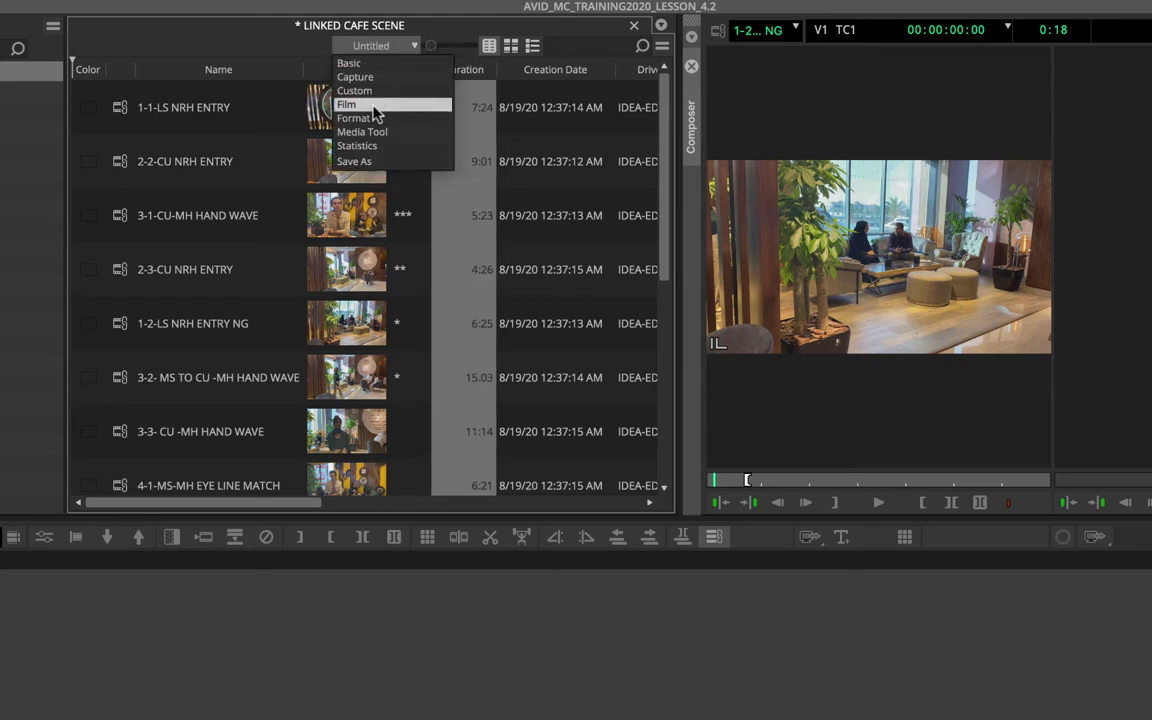
pyautogui.click(421, 167)
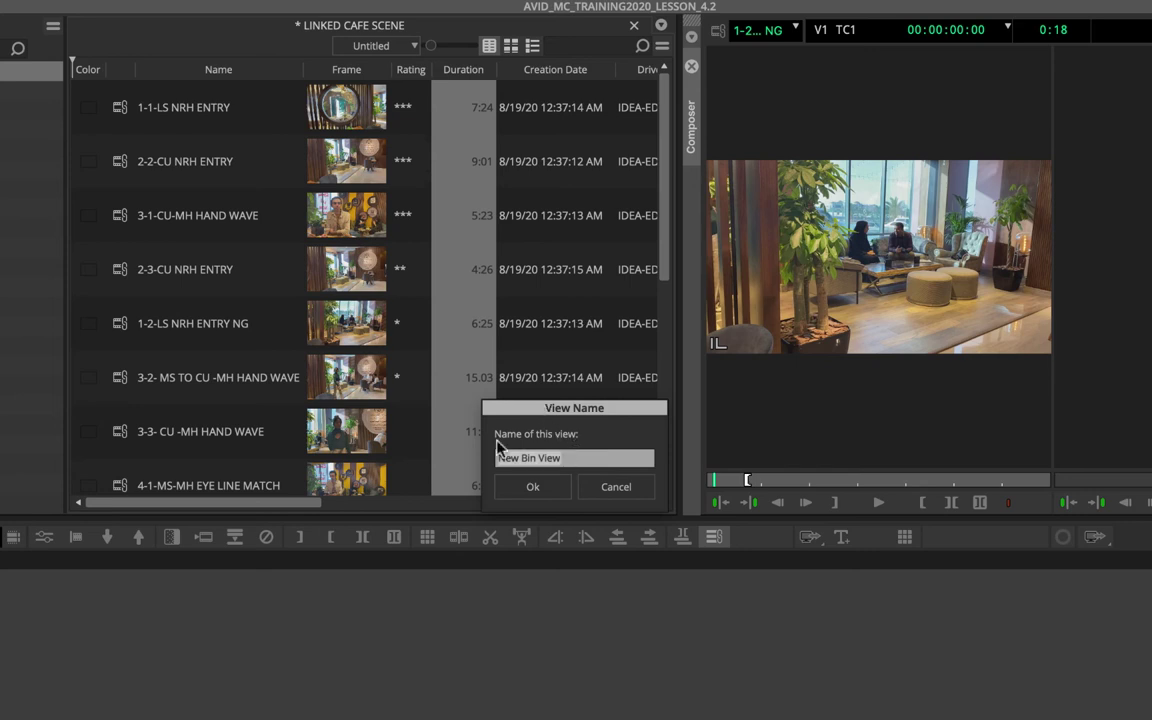
pyautogui.write('ra')
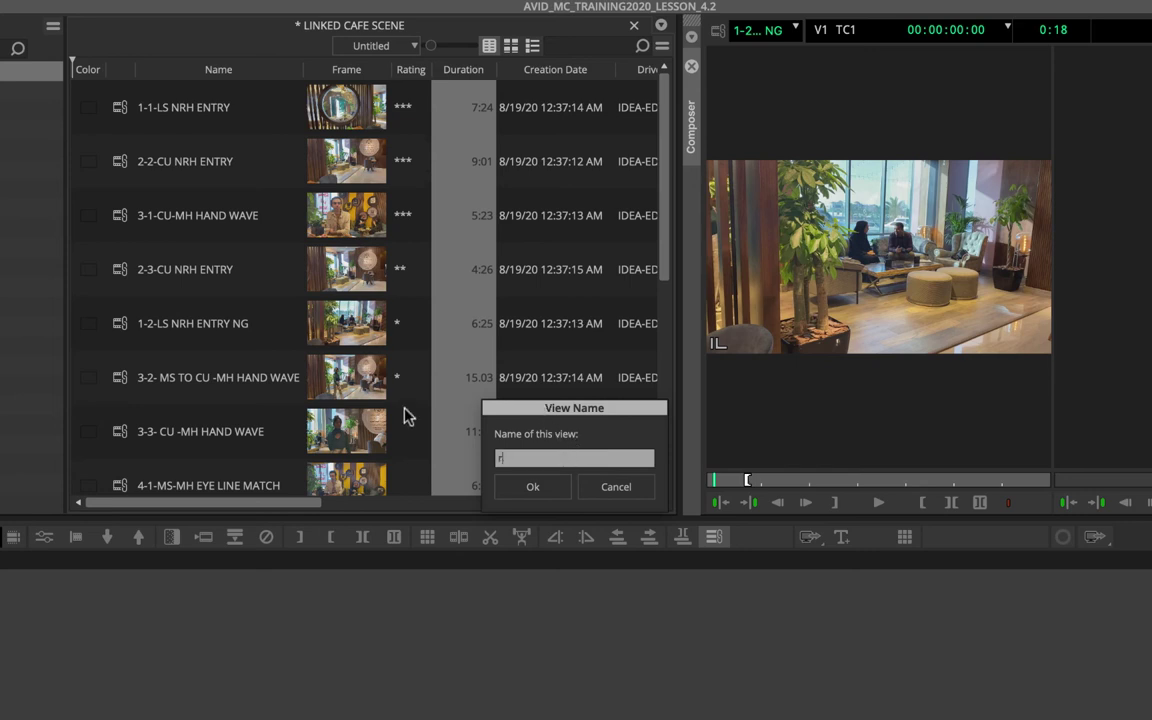
pyautogui.write('ame - RAtin')
pyautogui.press('BackSpace')
pyautogui.press('BackSpace')
pyautogui.press('BackSpace')
pyautogui.press('BackSpace')
pyautogui.write('ating')
pyautogui.click(532, 487)
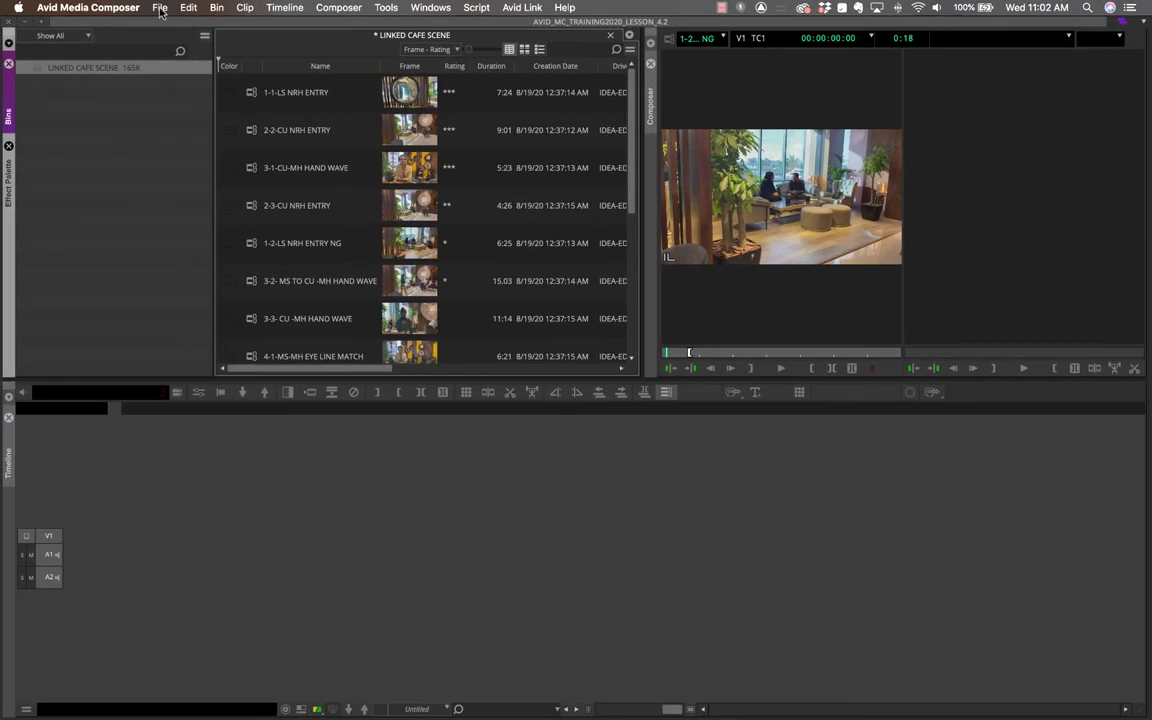
# - Find the Frame - Rating bin view in the user settings and examine the options for managing it
pyautogui.click(150, 7)
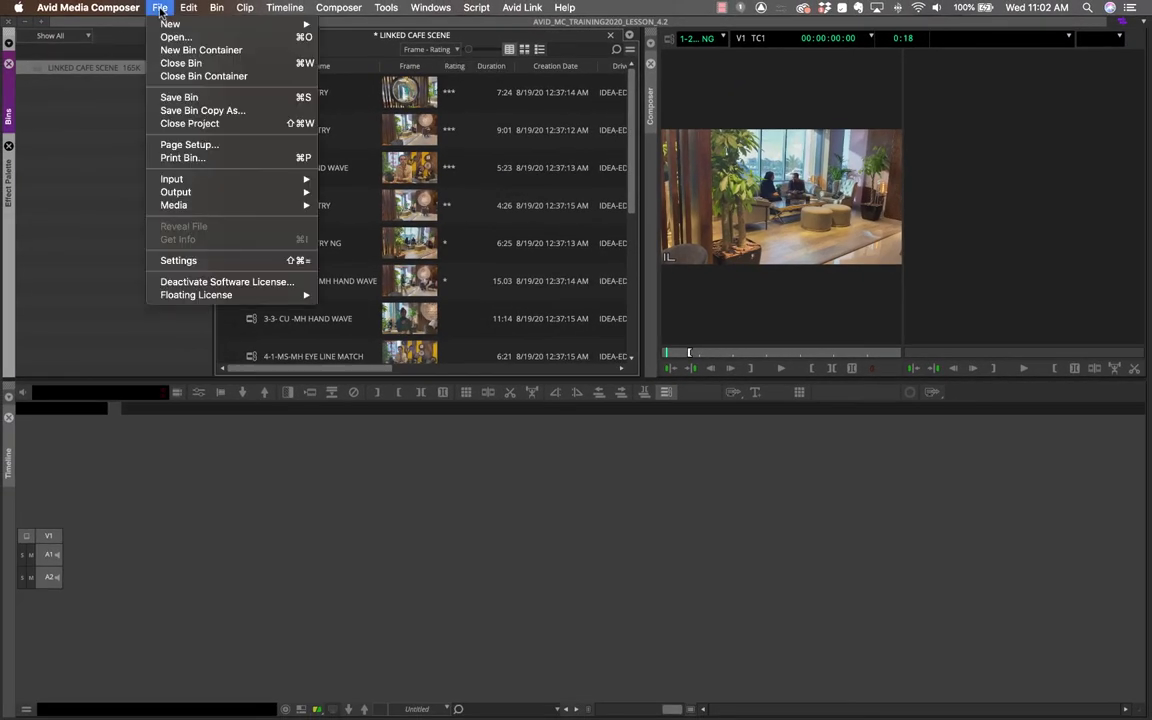
pyautogui.click(178, 260)
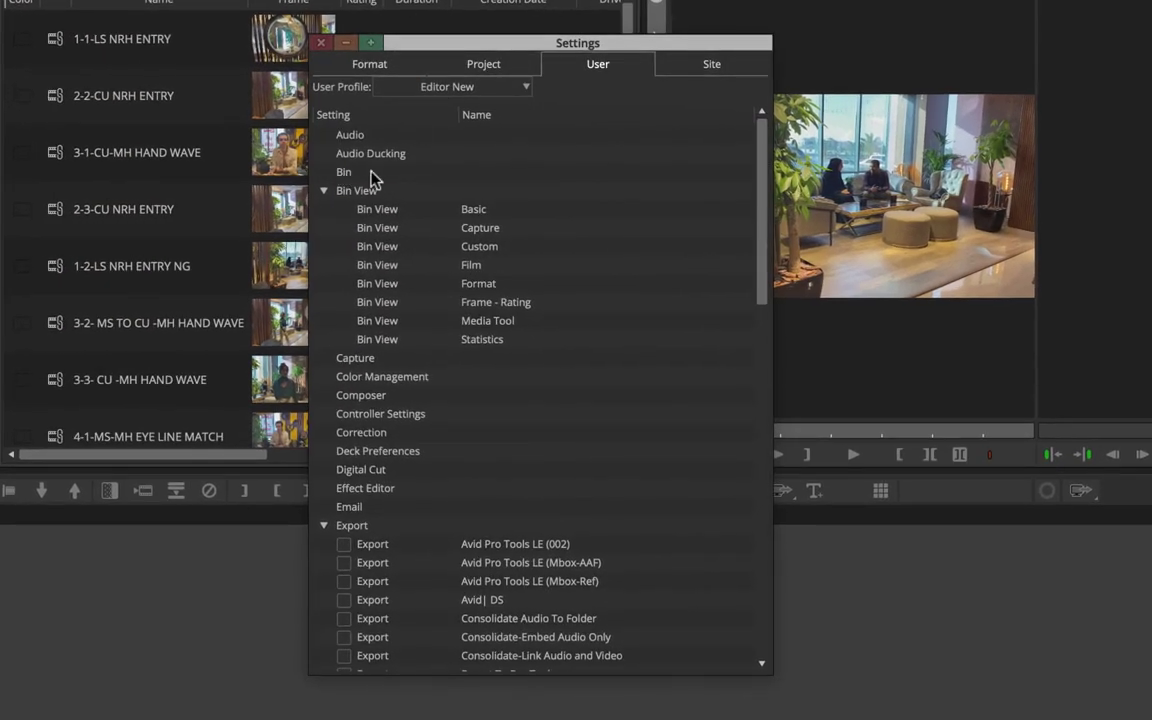
pyautogui.click(445, 304)
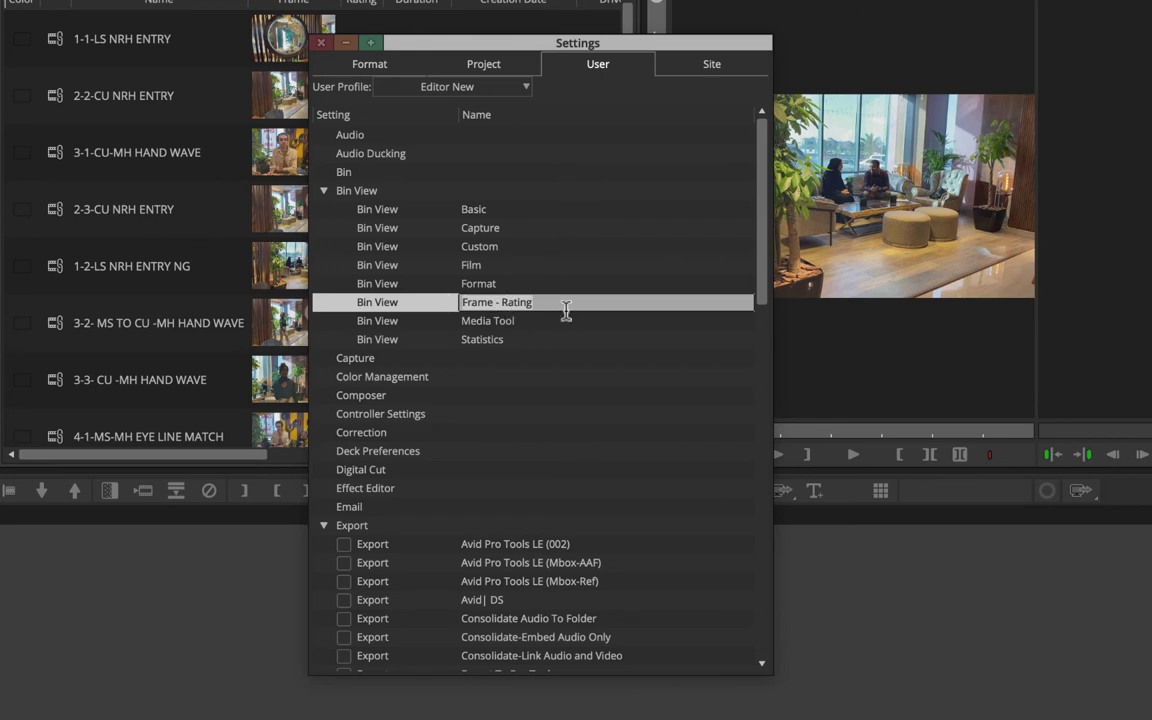
pyautogui.click(380, 301)
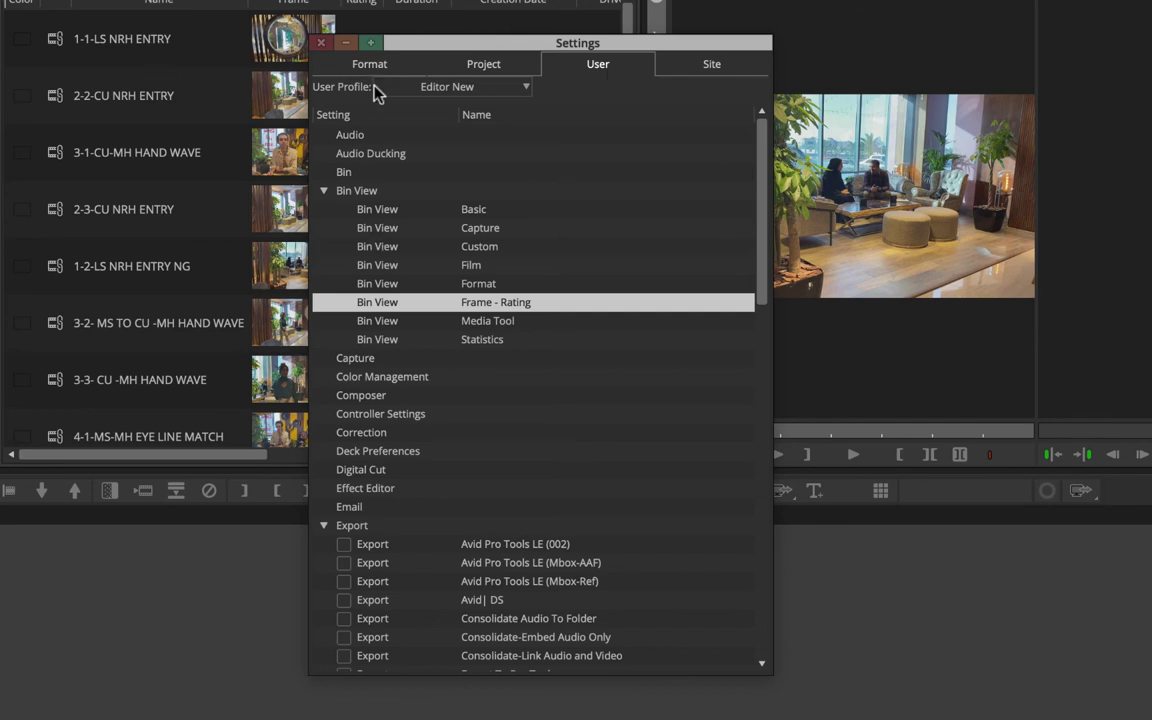
pyautogui.rightClick(486, 306)
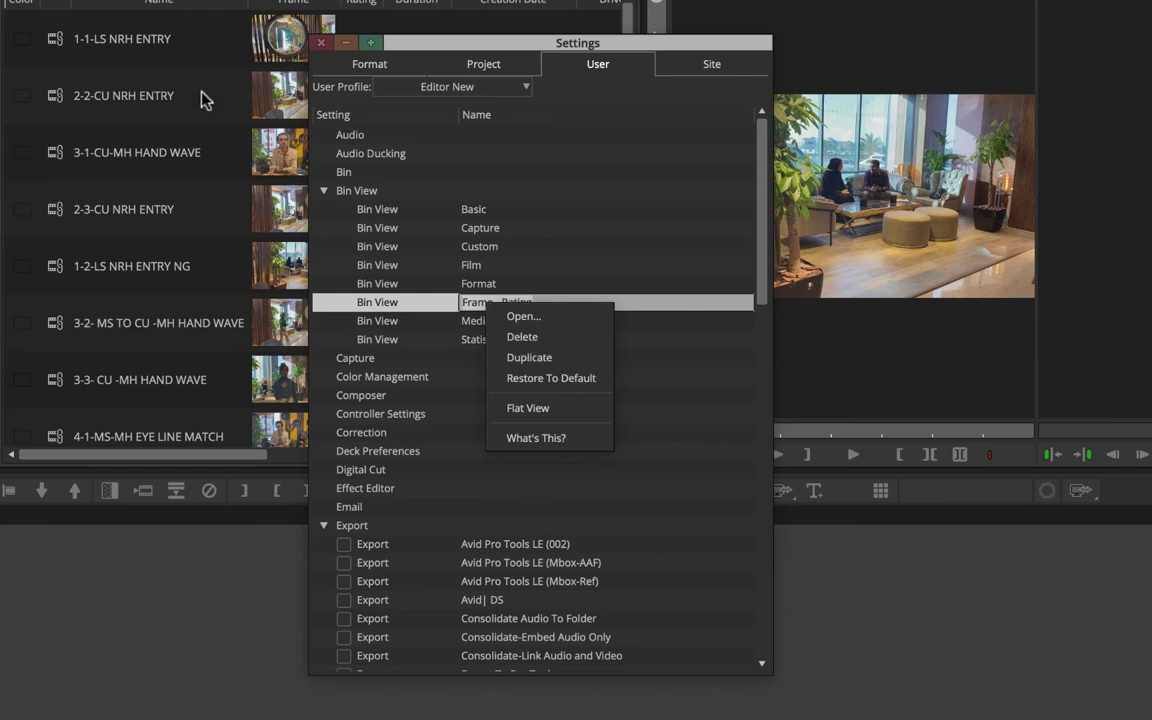
pyautogui.click(318, 45)
pyautogui.click(386, 320)
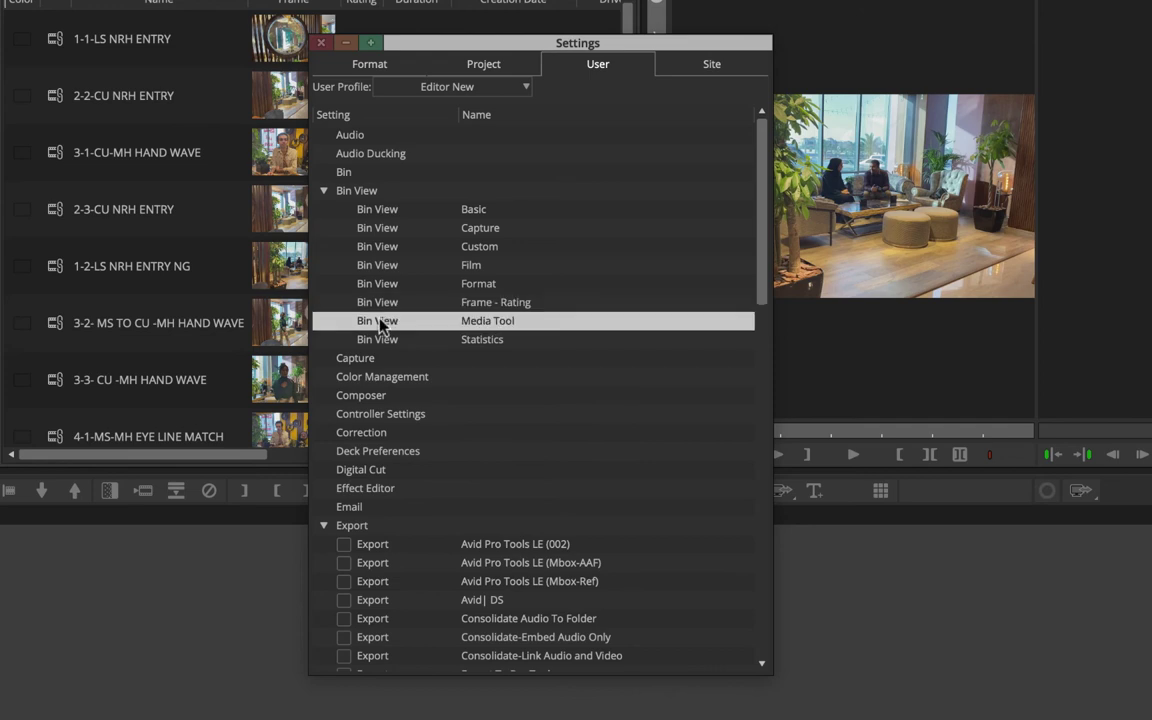
pyautogui.click(522, 302)
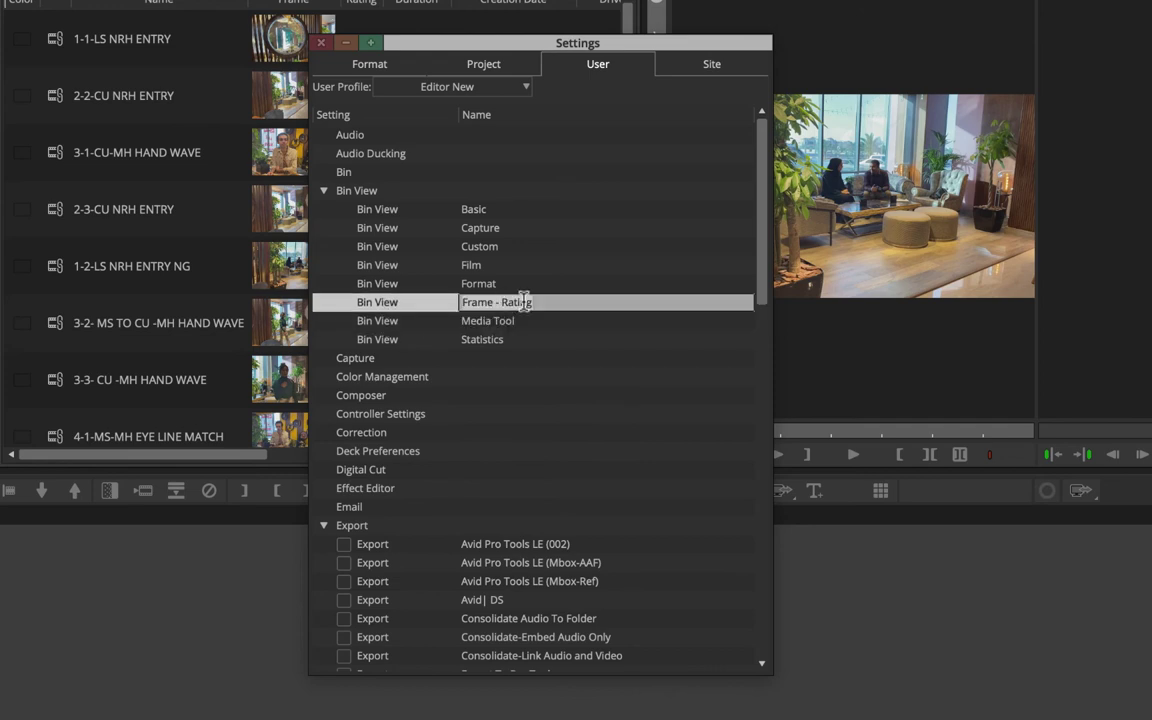
pyautogui.rightClick(488, 307)
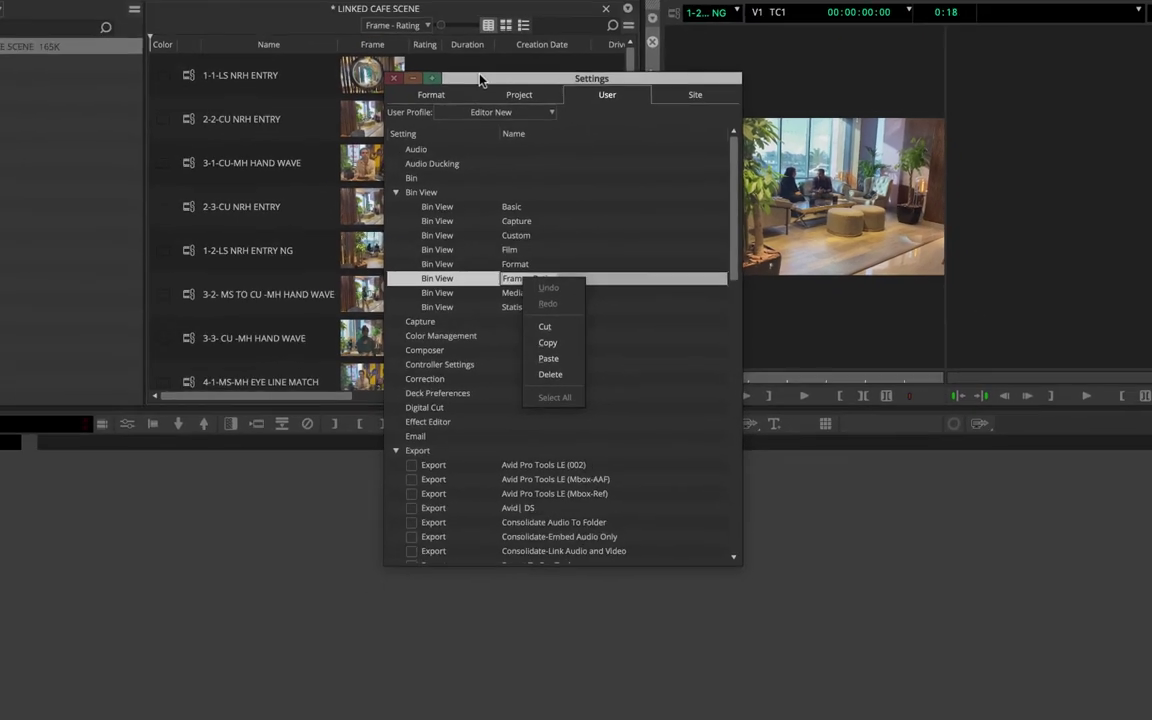
# - Close the settings and save the LINKED CAFE SCENE bin
pyautogui.click(394, 78)
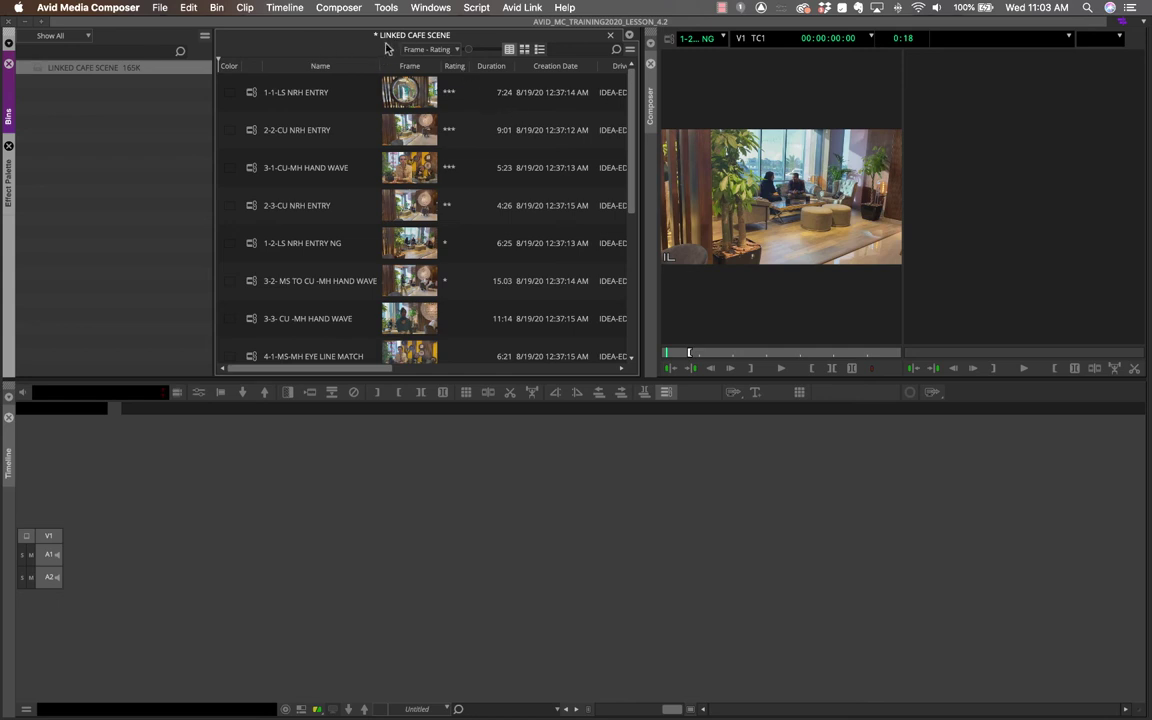
pyautogui.press('super+s')
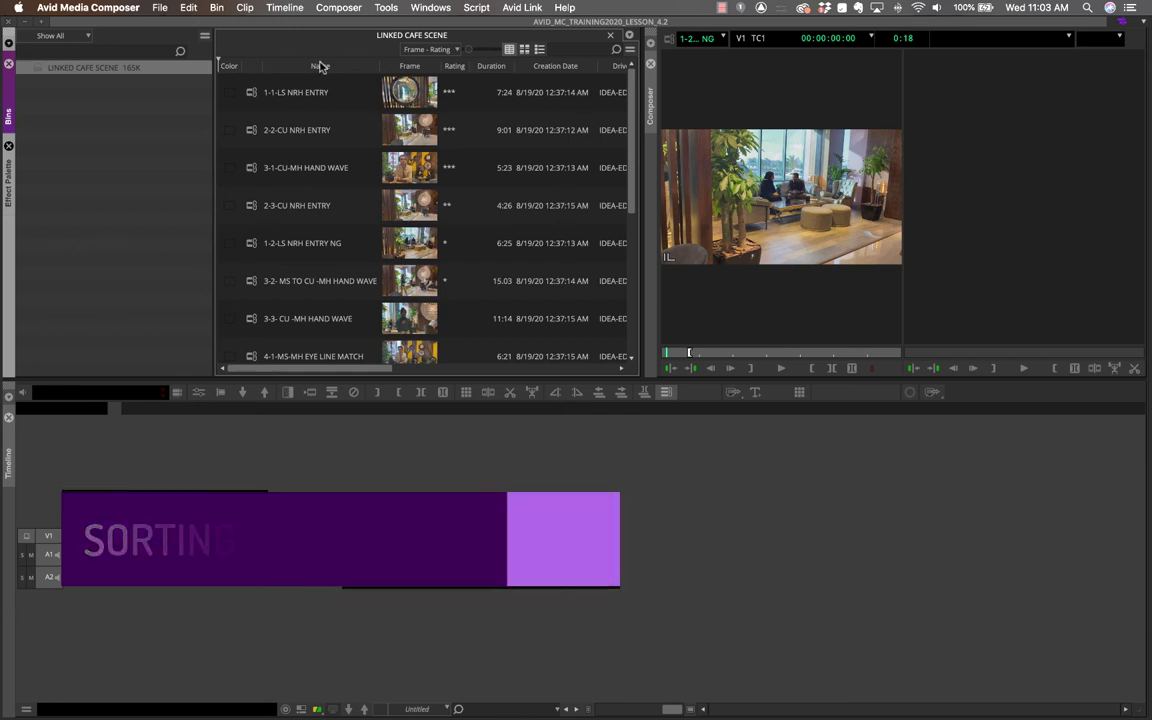
# - Move the Rating column between the Name and Frame columns
pyautogui.click(290, 64)
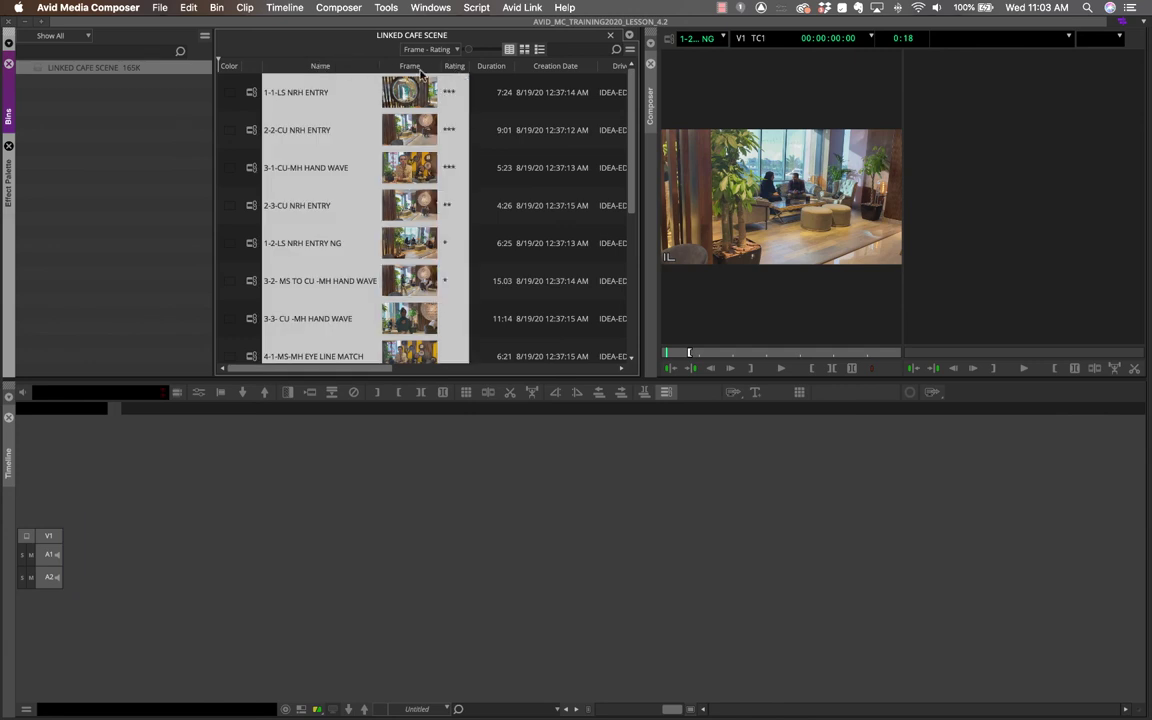
pyautogui.click(410, 65)
pyautogui.moveTo(462, 70); pyautogui.dragTo(320, 66)
# - With the Name and Rating columns selected, sort the bin on Rating in ascending order and look through the clips
pyautogui.click(320, 66)
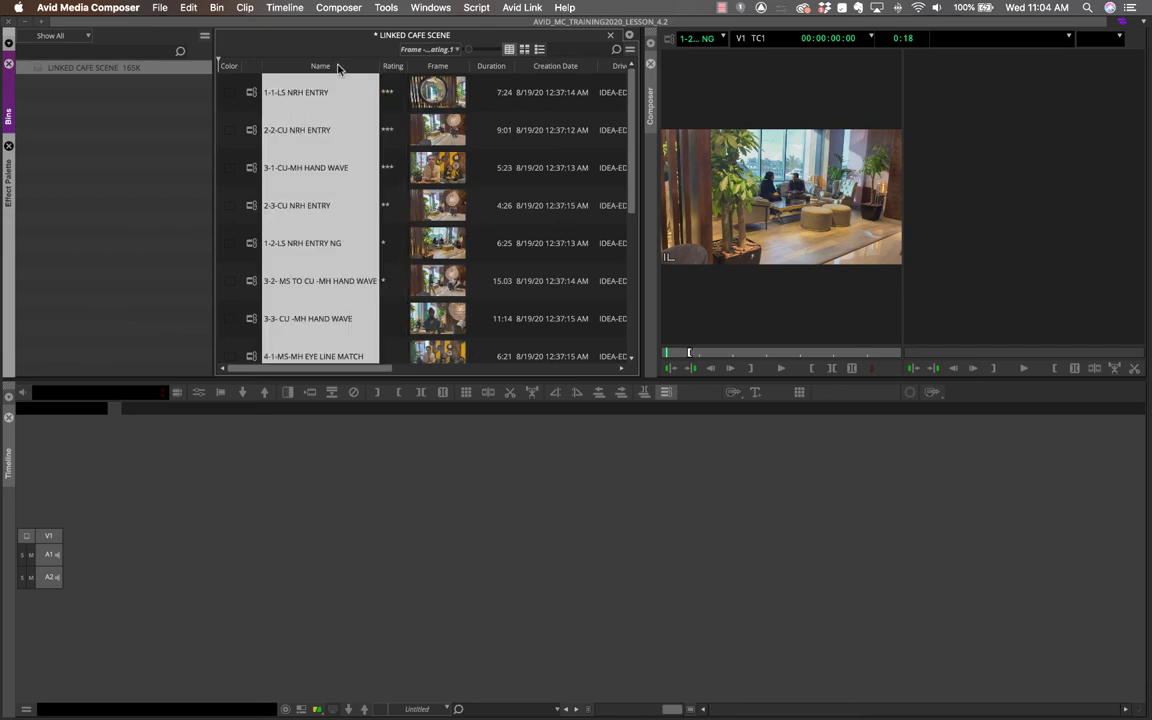
pyautogui.keyDown('shift'); pyautogui.click(394, 67); pyautogui.keyUp('shift')
pyautogui.rightClick(394, 68)
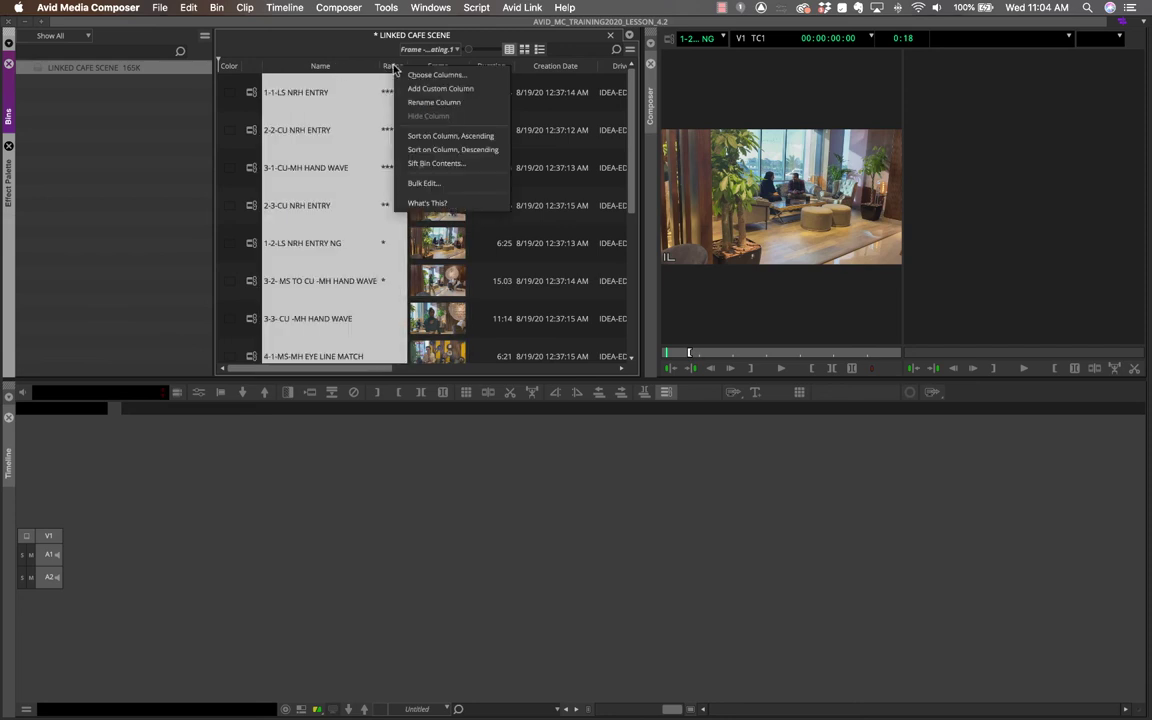
pyautogui.click(452, 137)
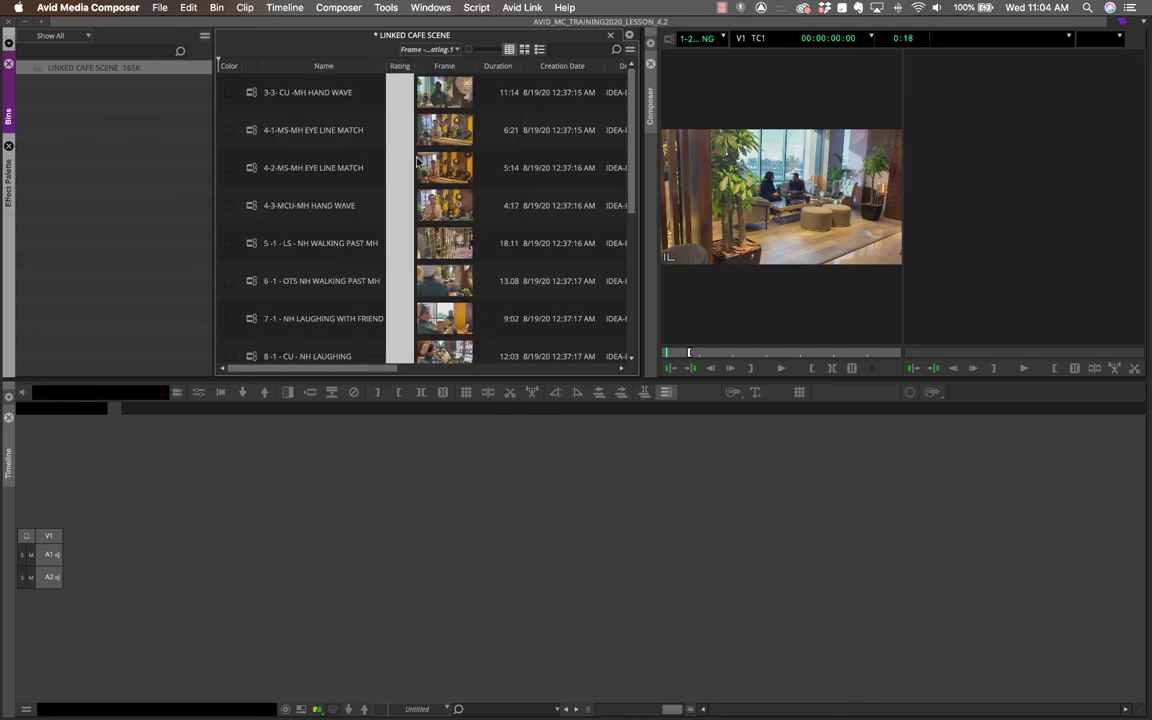
pyautogui.scroll(-5, 395, 222)
pyautogui.scroll(5, 352, 194)
# - With Name and Rating selected again, sort the bin on Rating in descending order and look through the clips
pyautogui.click(338, 70)
pyautogui.rightClick(404, 69)
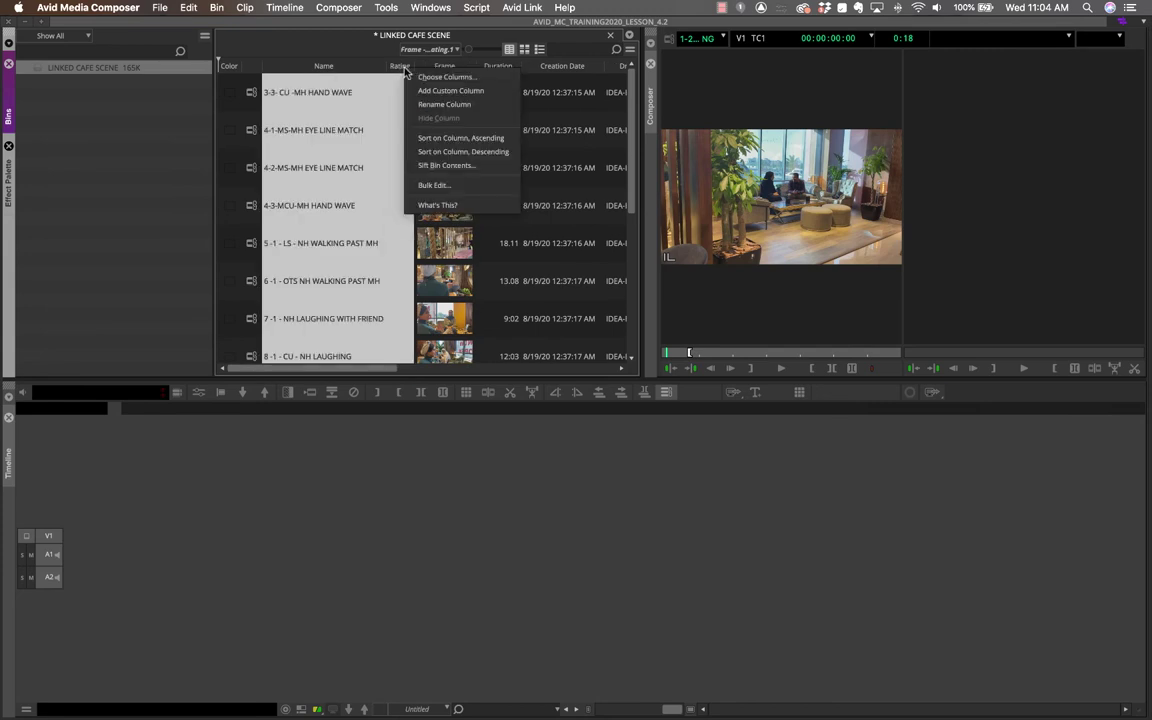
pyautogui.click(442, 151)
pyautogui.scroll(-5, 349, 141)
pyautogui.scroll(5, 349, 141)
pyautogui.hscroll(-1, 348, 138)
pyautogui.click(314, 70)
pyautogui.click(318, 68)
pyautogui.click(293, 64)
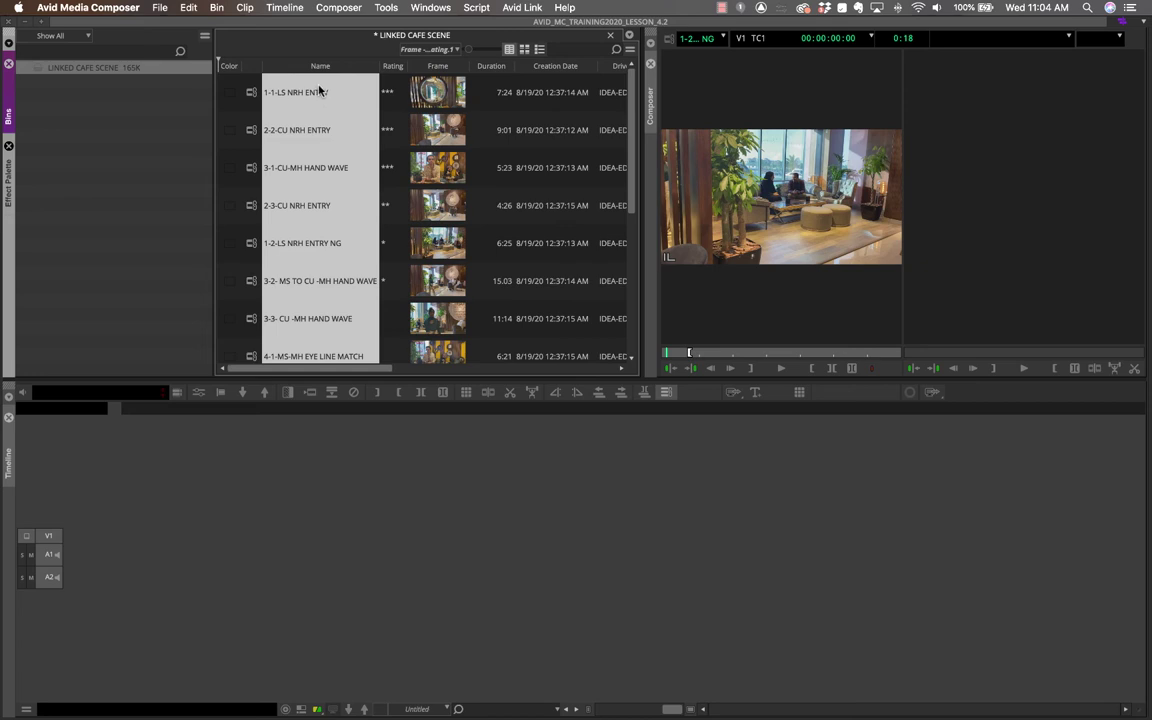
pyautogui.moveTo(321, 70)
pyautogui.mouseDown()
pyautogui.moveTo(393, 70)
pyautogui.moveTo(333, 67)
pyautogui.mouseUp()
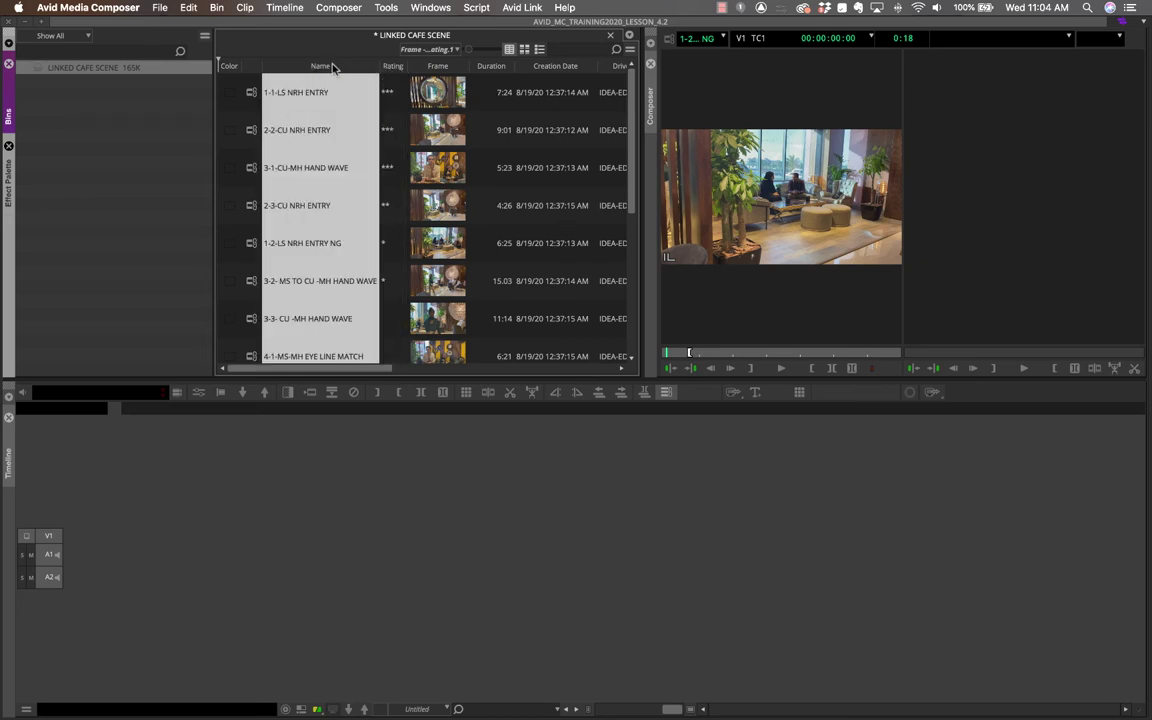
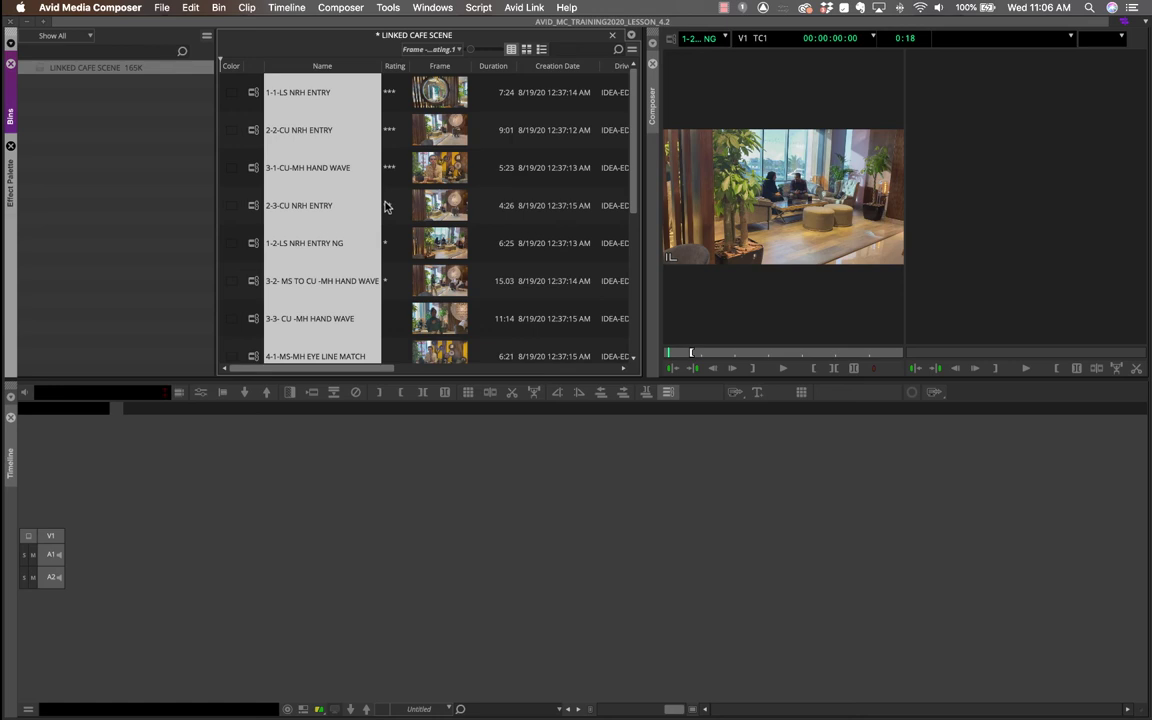
# - Switch the bin to Script view to show each clip's thumbnail with its comment
pyautogui.click(387, 206)
pyautogui.write('2')
pyautogui.click(540, 50)
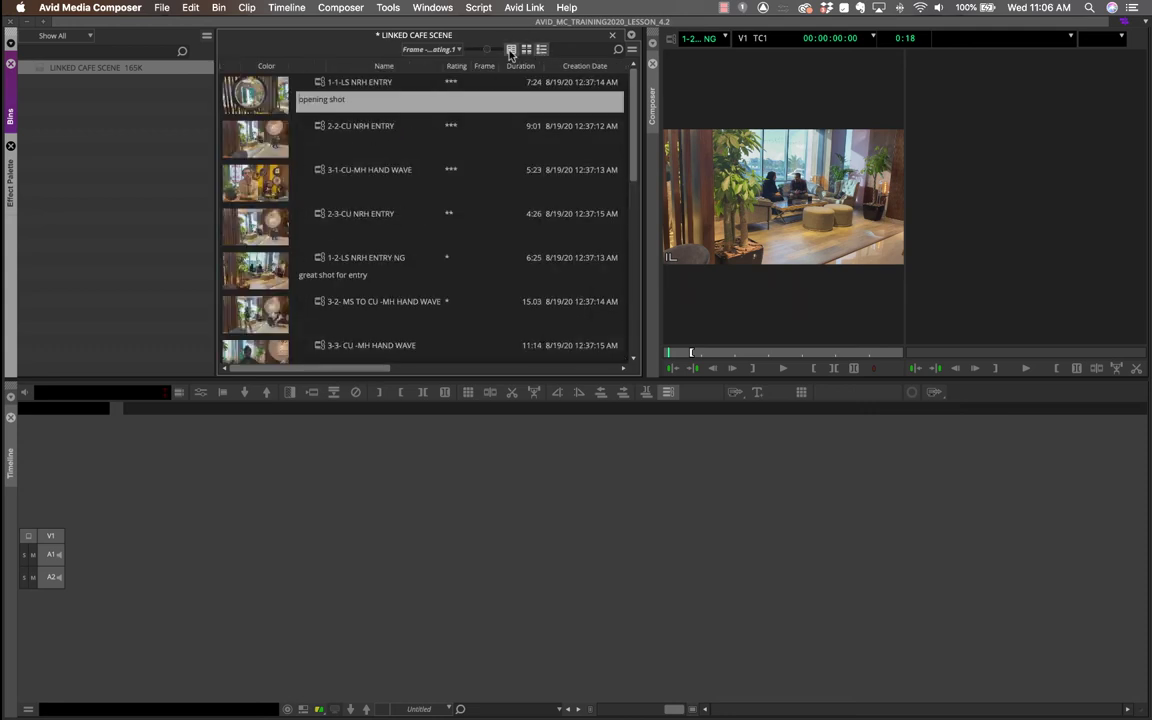
# - Switch the bin back to Text view and apply the Format bin view
pyautogui.click(511, 49)
pyautogui.click(410, 49)
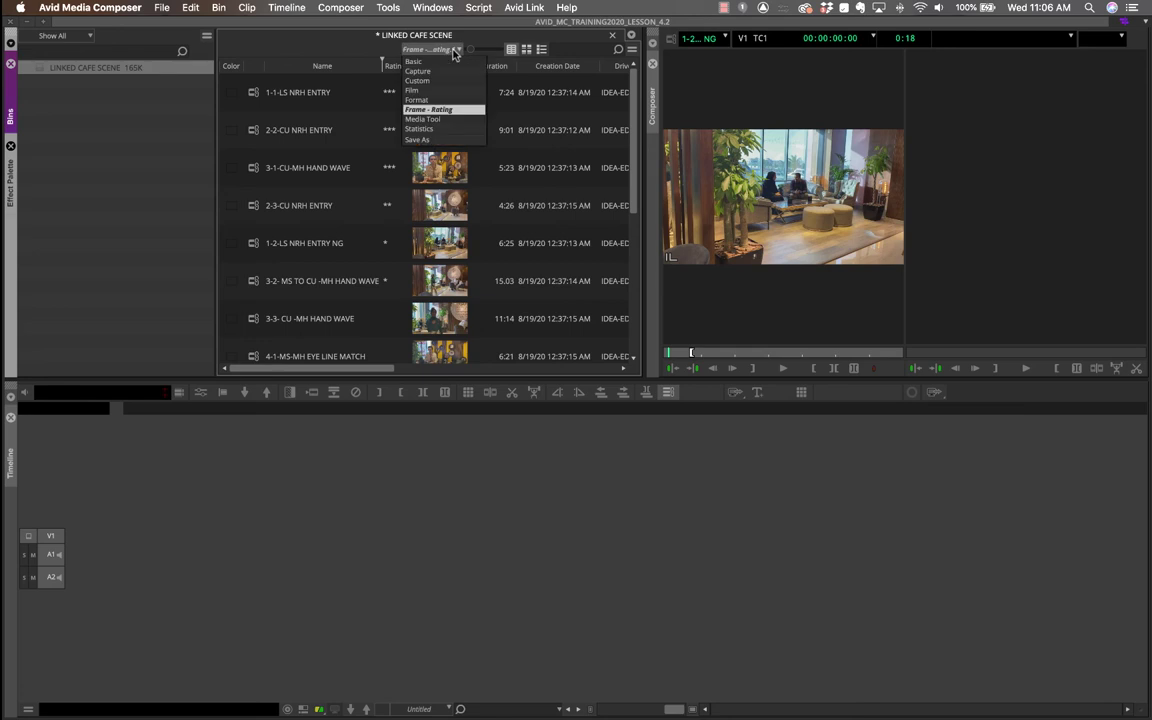
pyautogui.click(416, 99)
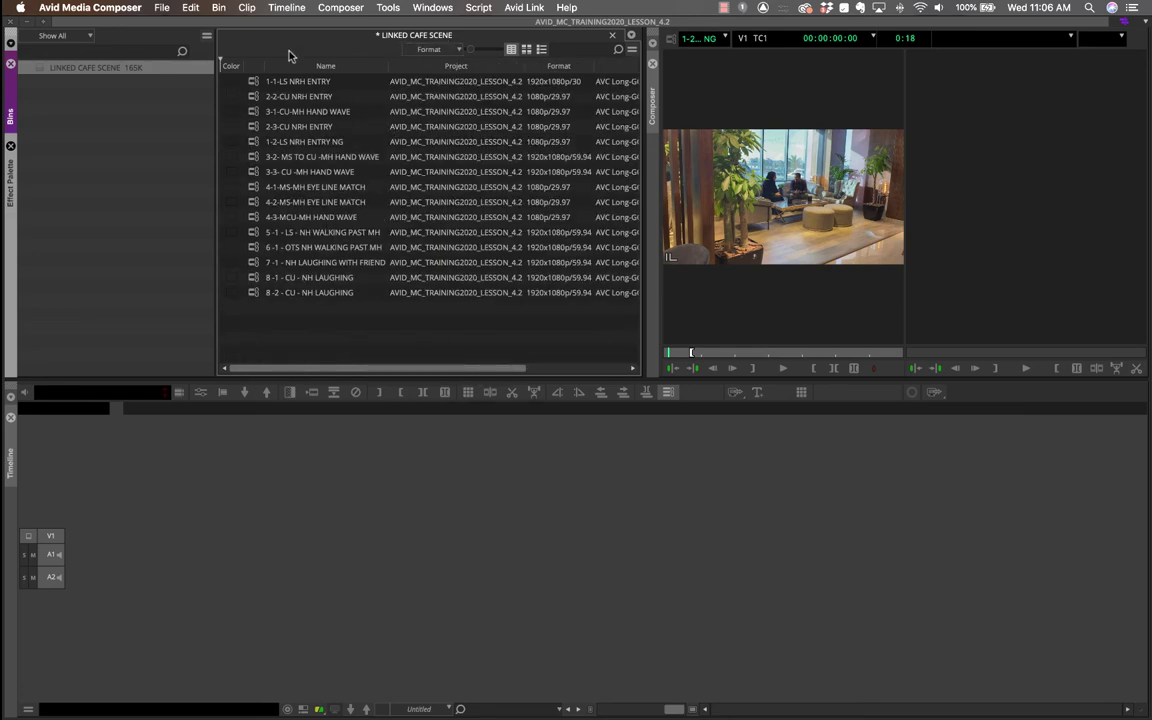
# - Load 1-1-LS NRH ENTRY, mark a 3:01 section ending at 00:00:03:07, and place it in the bin as a subclip
pyautogui.doubleClick(254, 81)
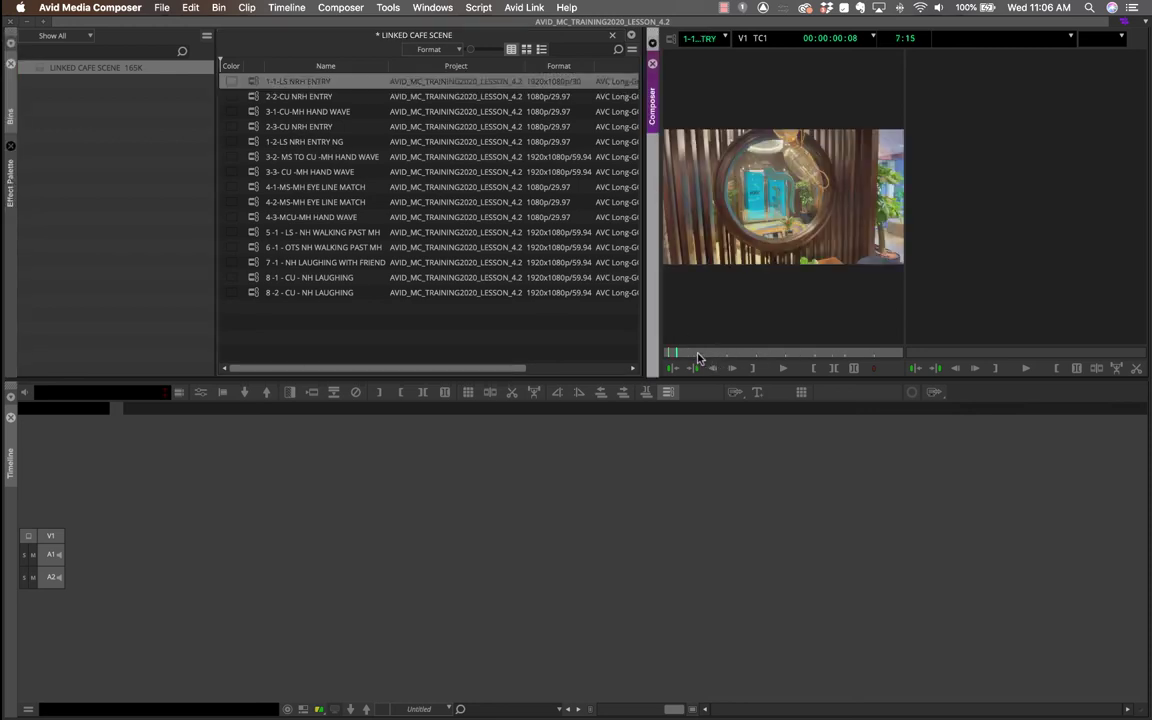
pyautogui.moveTo(748, 355); pyautogui.dragTo(663, 355)
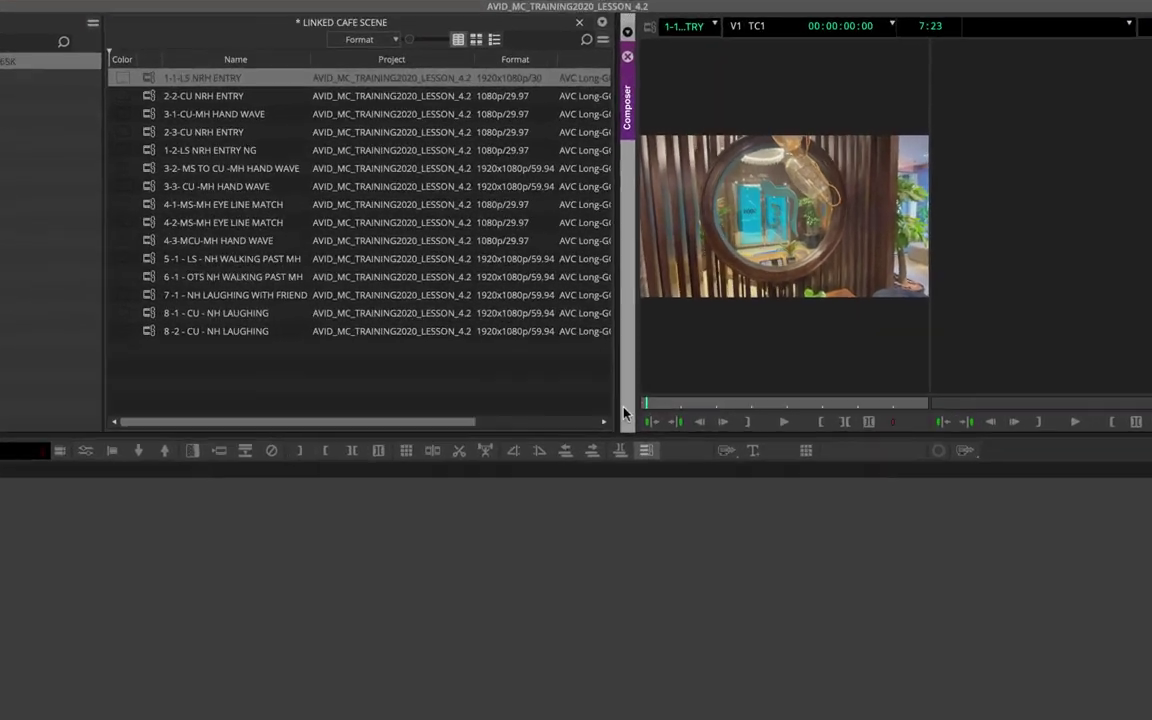
pyautogui.press('space')
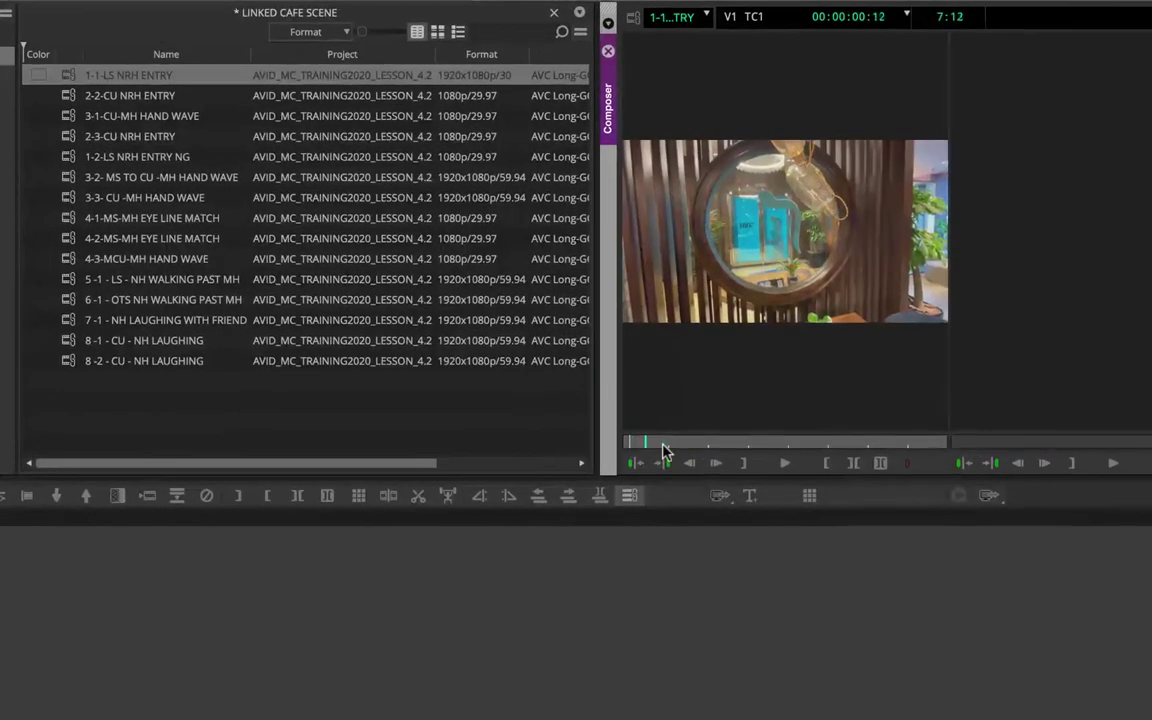
pyautogui.moveTo(679, 445); pyautogui.dragTo(760, 444)
pyautogui.press('i')
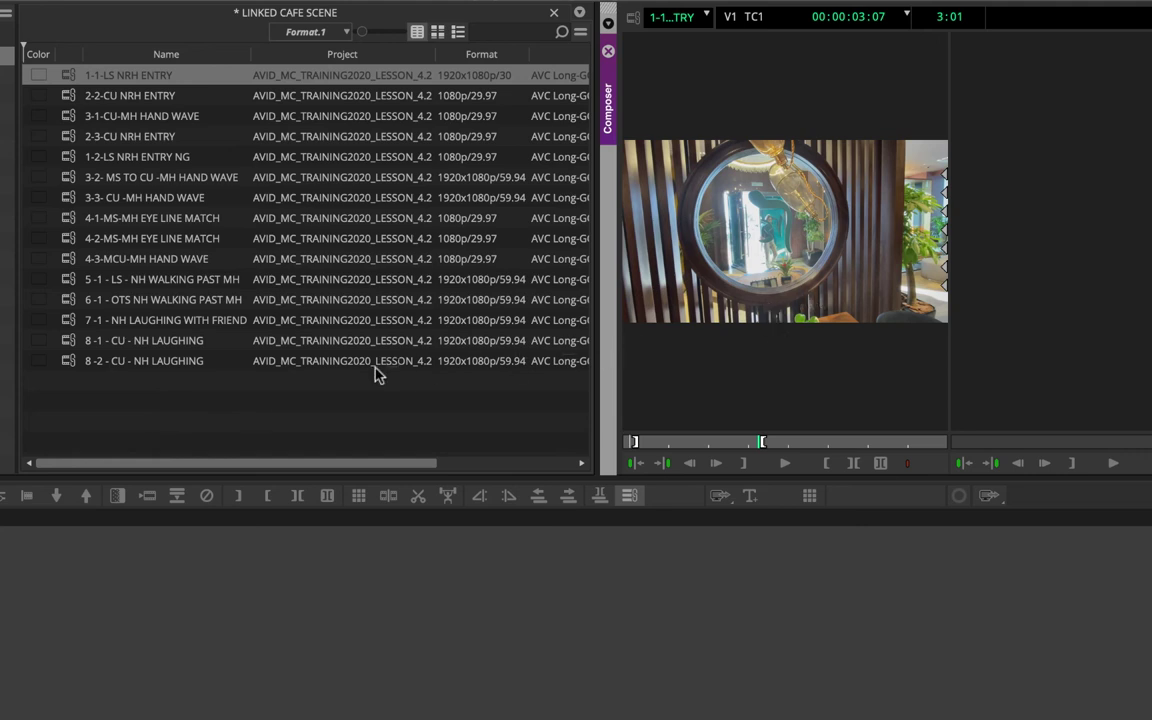
pyautogui.moveTo(378, 374); pyautogui.dragTo(283, 390)
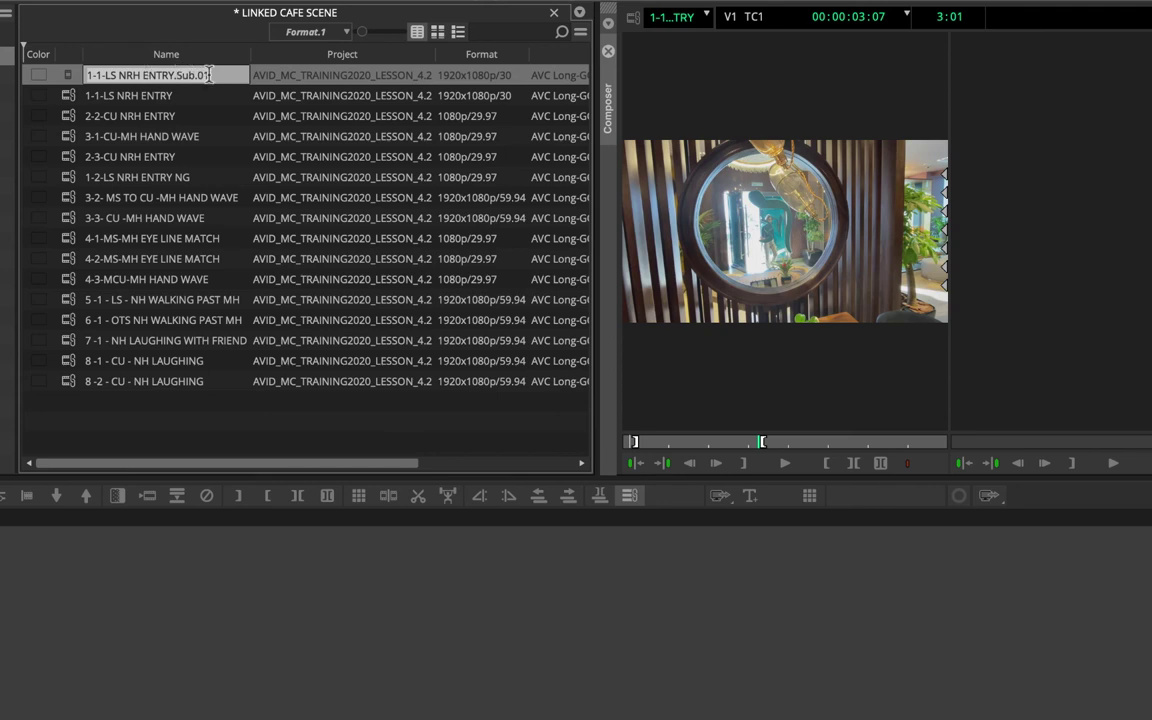
pyautogui.click(155, 420)
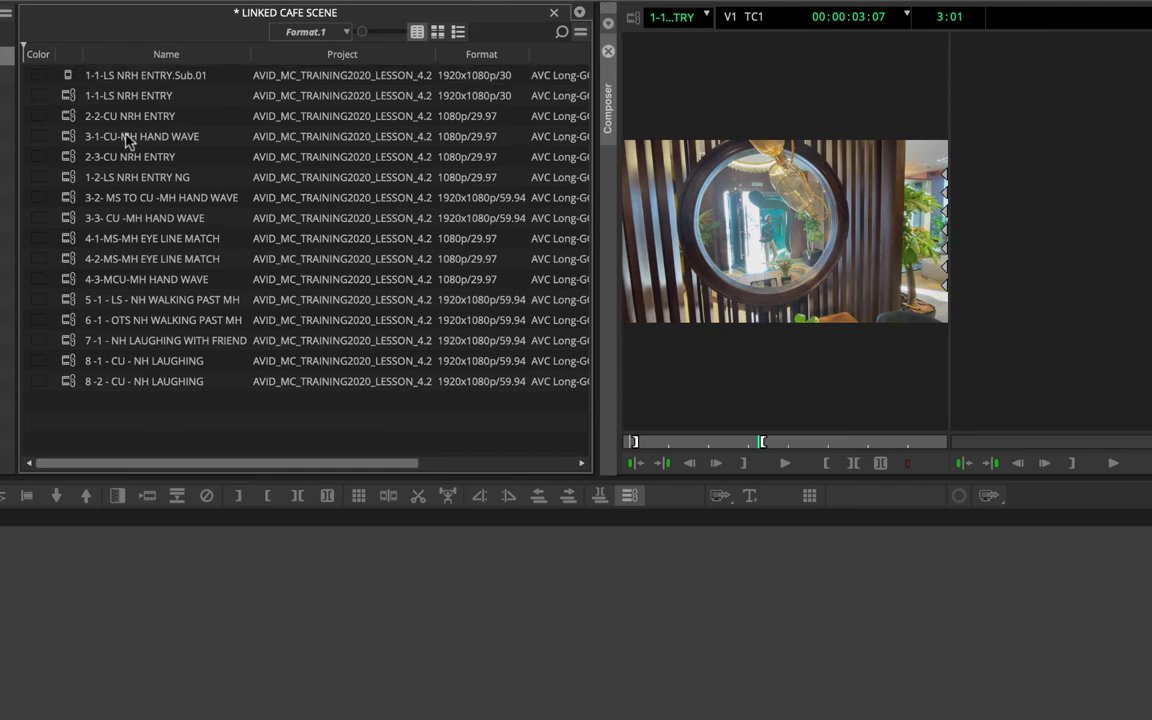
pyautogui.click(67, 76)
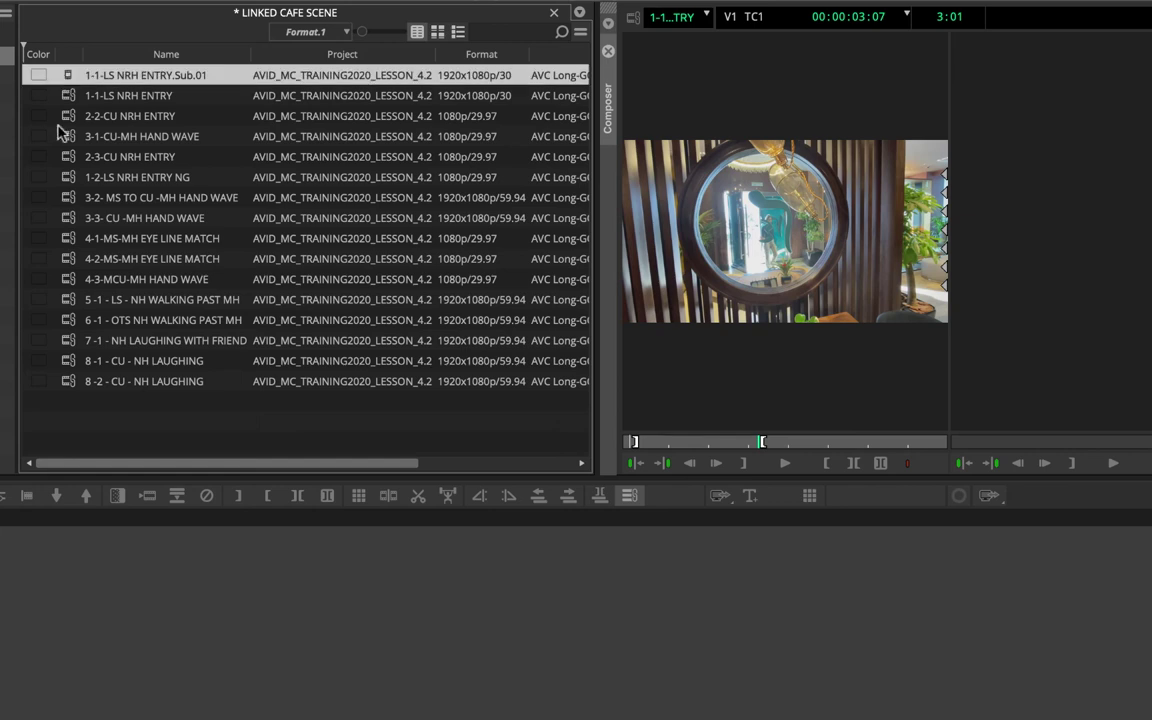
pyautogui.click(67, 97)
pyautogui.click(67, 78)
# - Load 2-2-CU NRH ENTRY, mark a 5:07 section ending at 00:00:06:24, and place it in the bin as a subclip
pyautogui.moveTo(68, 113); pyautogui.dragTo(671, 368)
pyautogui.moveTo(650, 442); pyautogui.dragTo(867, 442)
pyautogui.press('o')
pyautogui.press('i')
pyautogui.moveTo(825, 373); pyautogui.dragTo(238, 420)
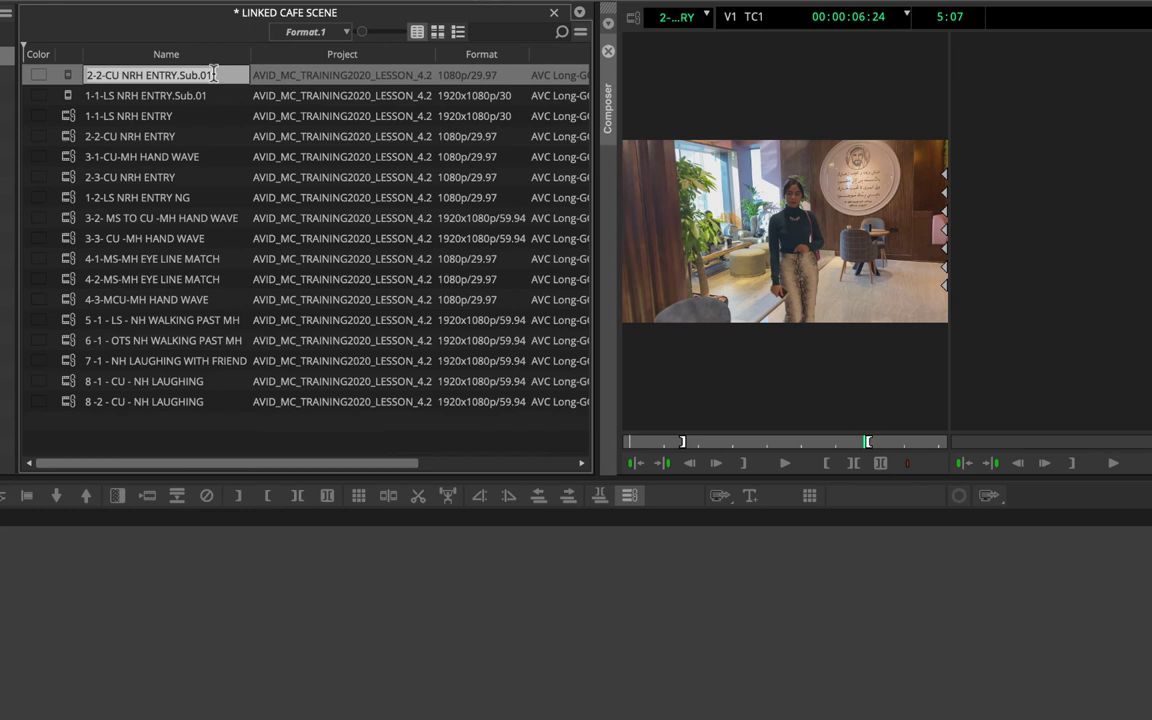
# - Load 3-1-CU-MH HAND WAVE, mark a 3:20 section ending at 00:00:03:29, and place it in the bin as a subclip
pyautogui.doubleClick(66, 157)
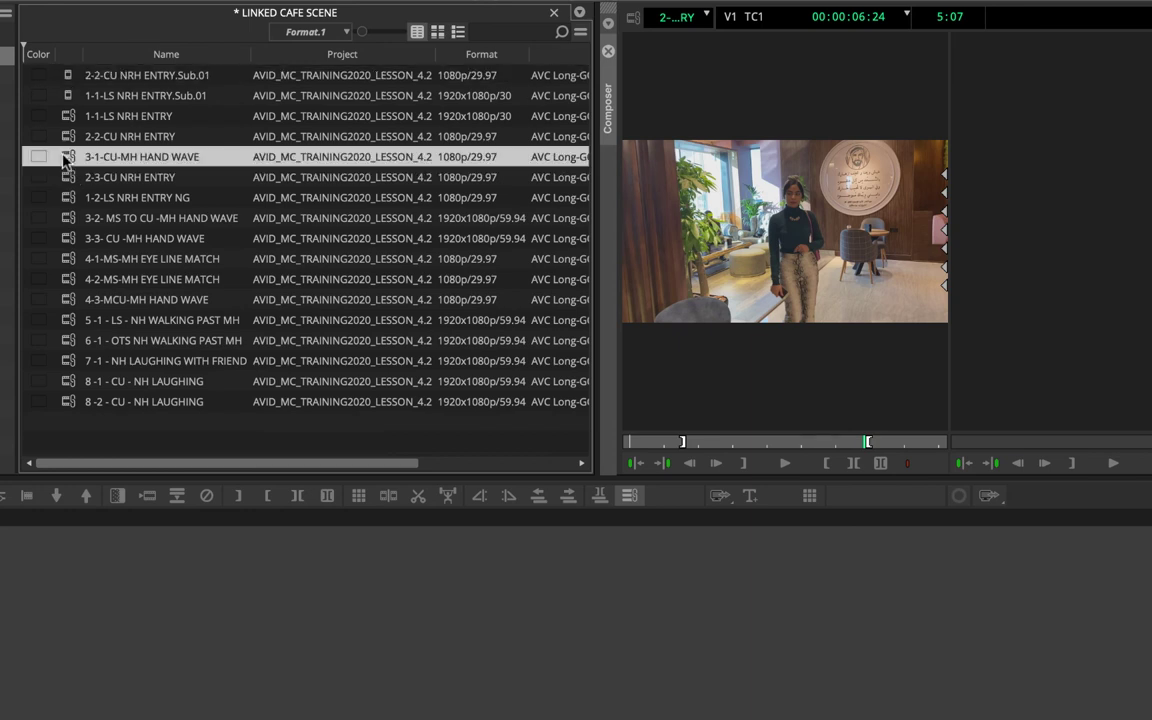
pyautogui.moveTo(630, 445); pyautogui.dragTo(848, 445)
pyautogui.press('i')
pyautogui.moveTo(760, 330); pyautogui.dragTo(149, 432)
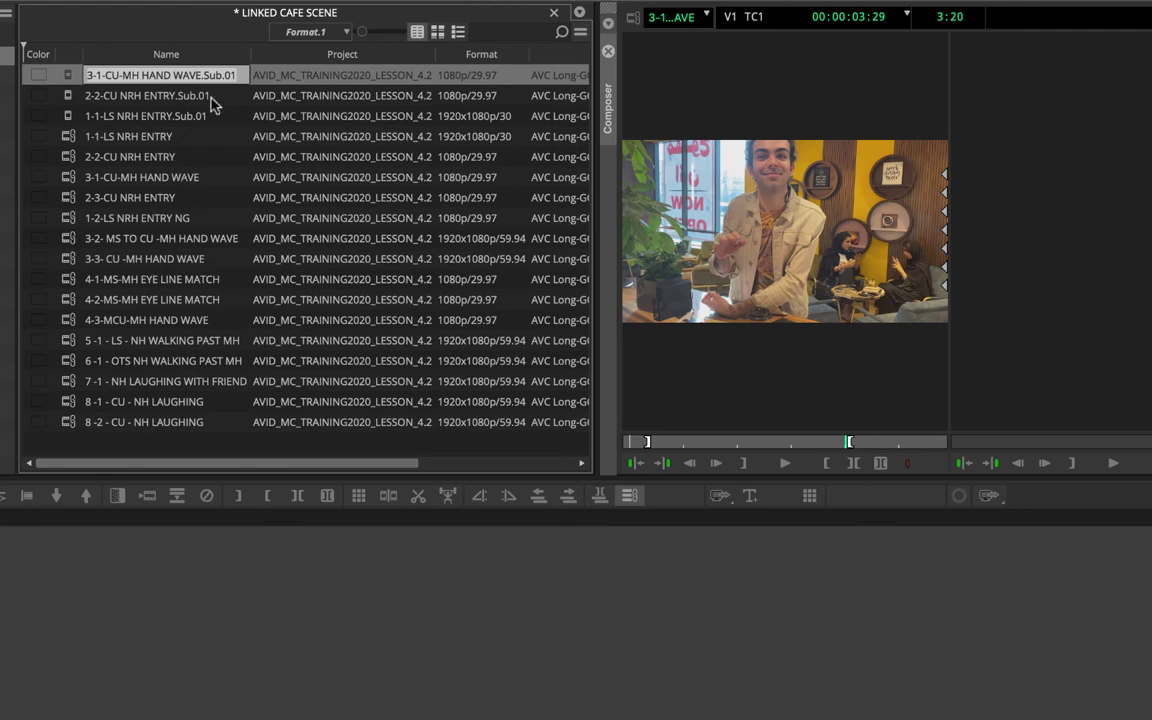
pyautogui.click(80, 115)
pyautogui.click(108, 95)
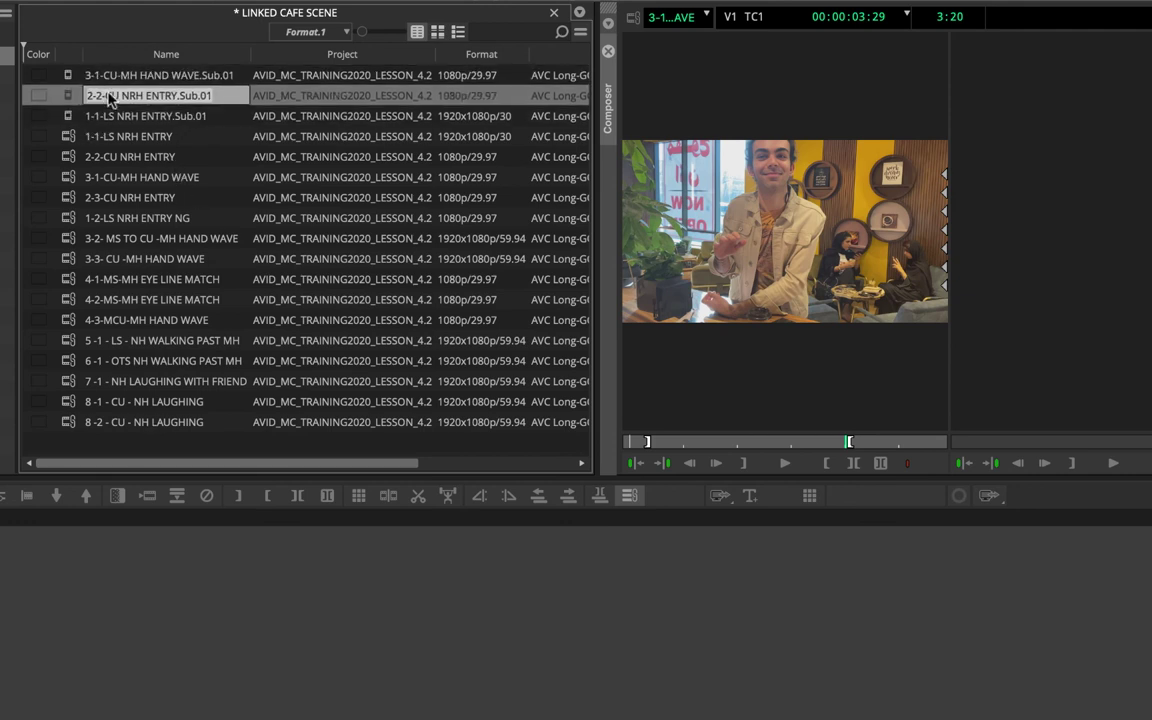
pyautogui.click(108, 75)
# - Create a new bin named SUBCLIPS in the project and open it
pyautogui.rightClick(70, 118)
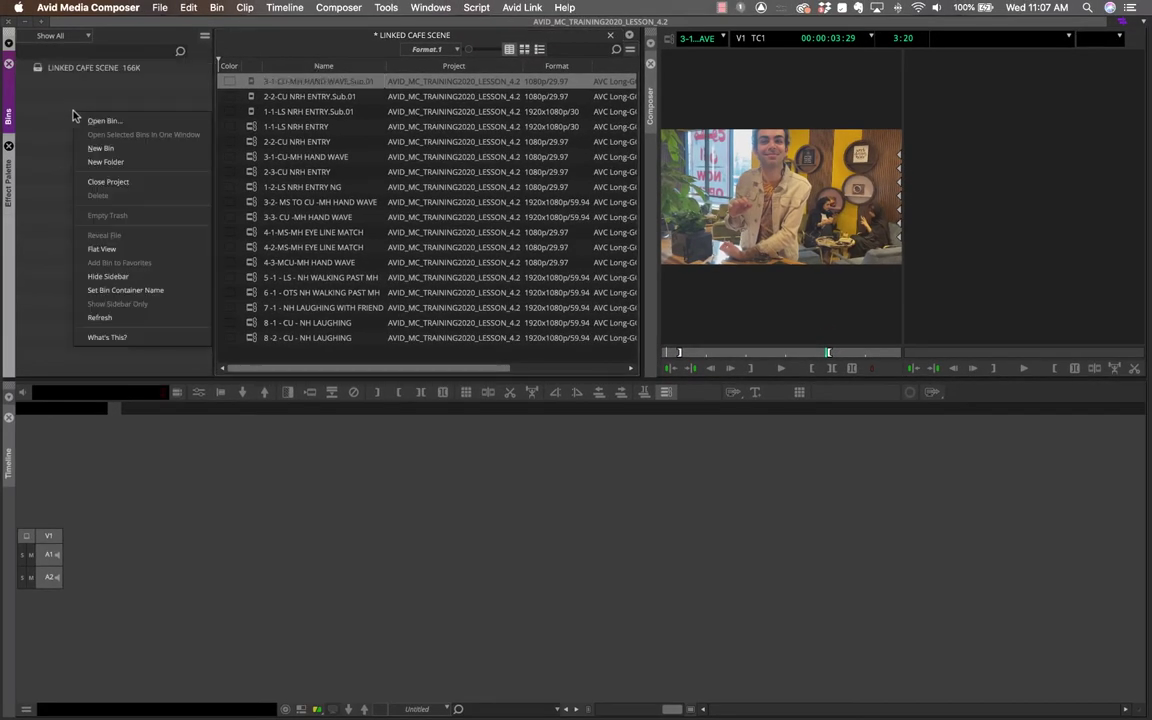
pyautogui.click(108, 150)
pyautogui.write('SUBCLIPS')
pyautogui.press('Return')
pyautogui.doubleClick(42, 82)
# - Move the three subclips from the LINKED CAFE SCENE bin into the SUBCLIPS bin
pyautogui.click(300, 37)
pyautogui.click(282, 80)
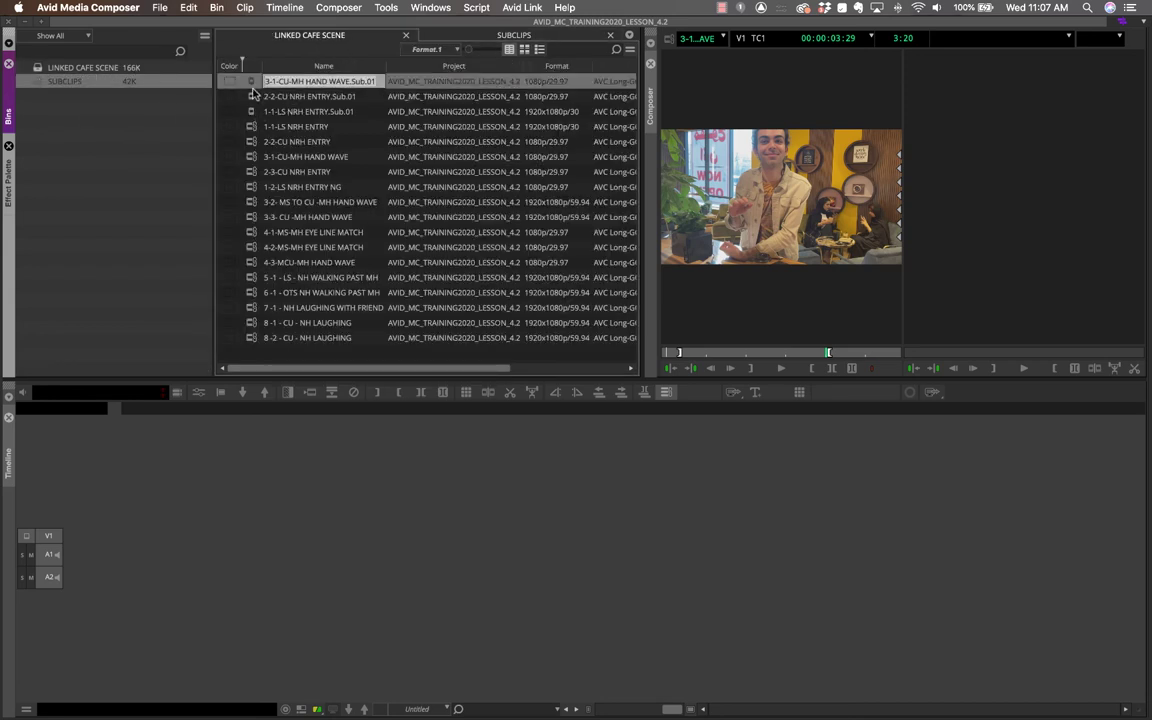
pyautogui.keyDown('shift'); pyautogui.click(250, 111); pyautogui.keyUp('shift')
pyautogui.moveTo(230, 83); pyautogui.dragTo(322, 186)
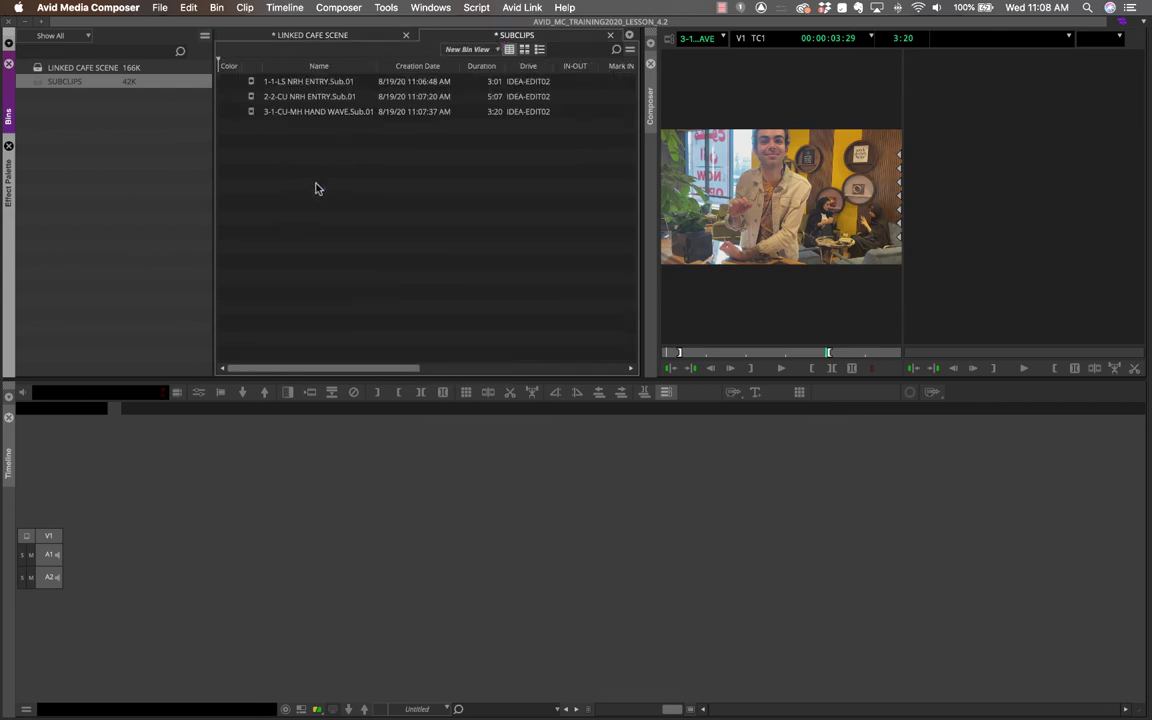
pyautogui.click(261, 87)
pyautogui.click(251, 111)
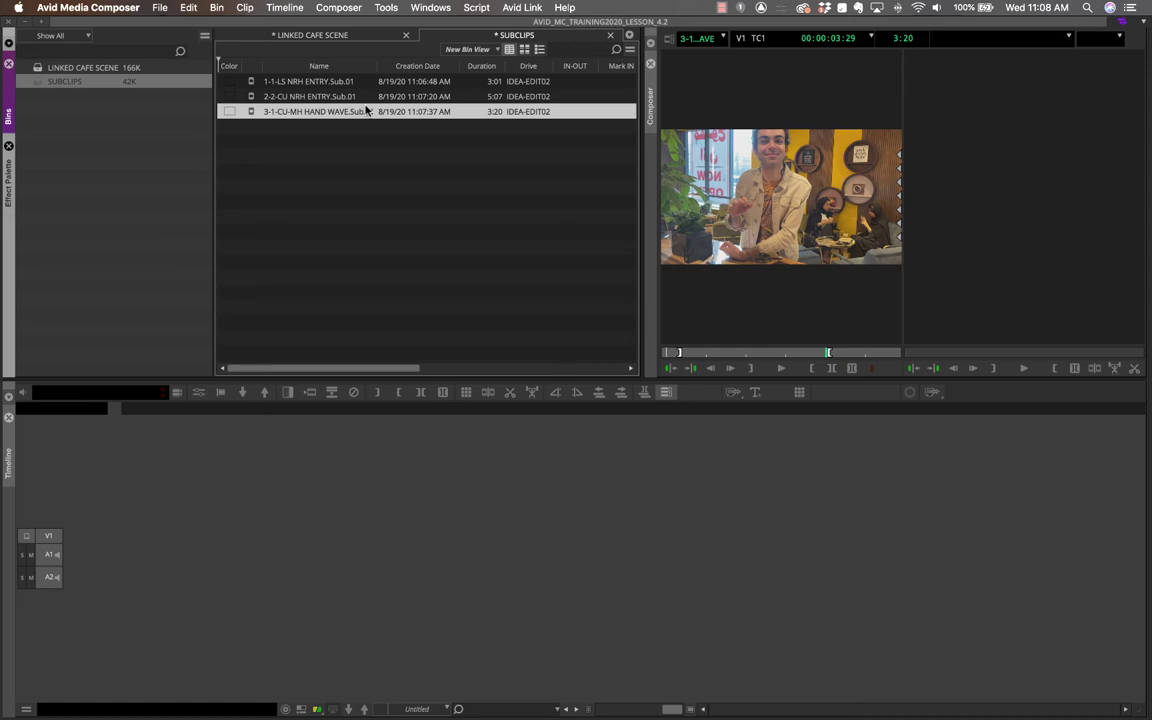
pyautogui.click(244, 159)
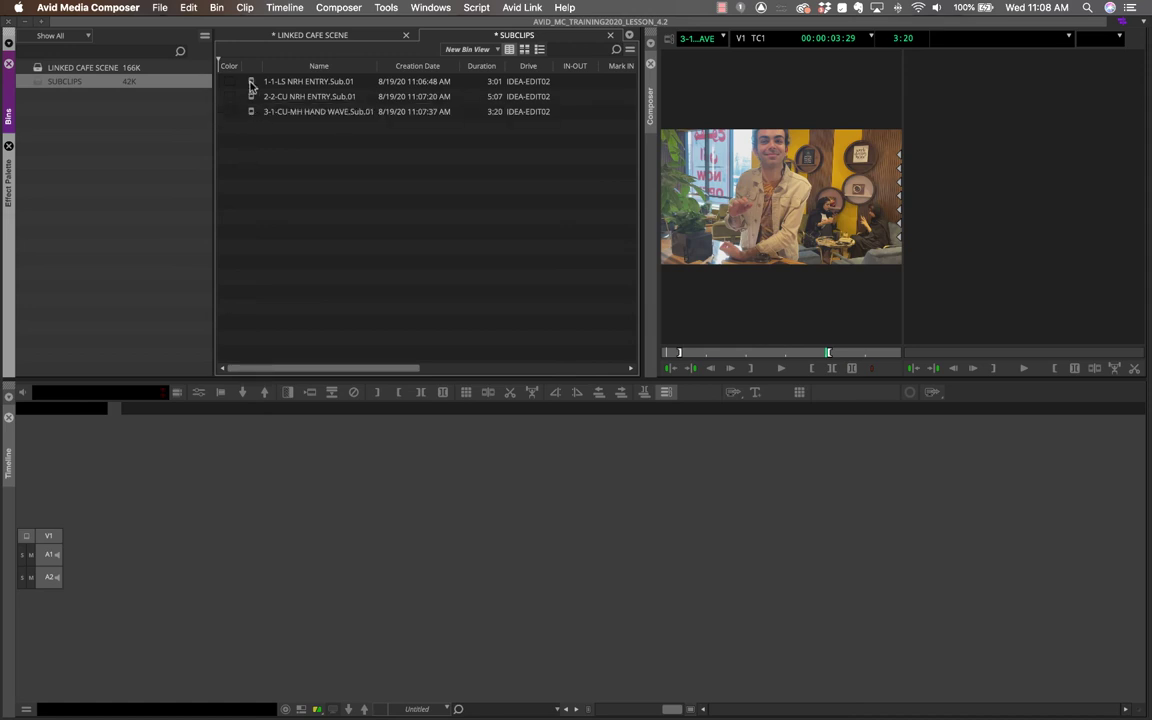
# - Edit the 1-1-LS NRH ENTRY and 2-2-CU NRH ENTRY subclips one after the other into a new sequence
pyautogui.click(229, 80)
pyautogui.press('v')
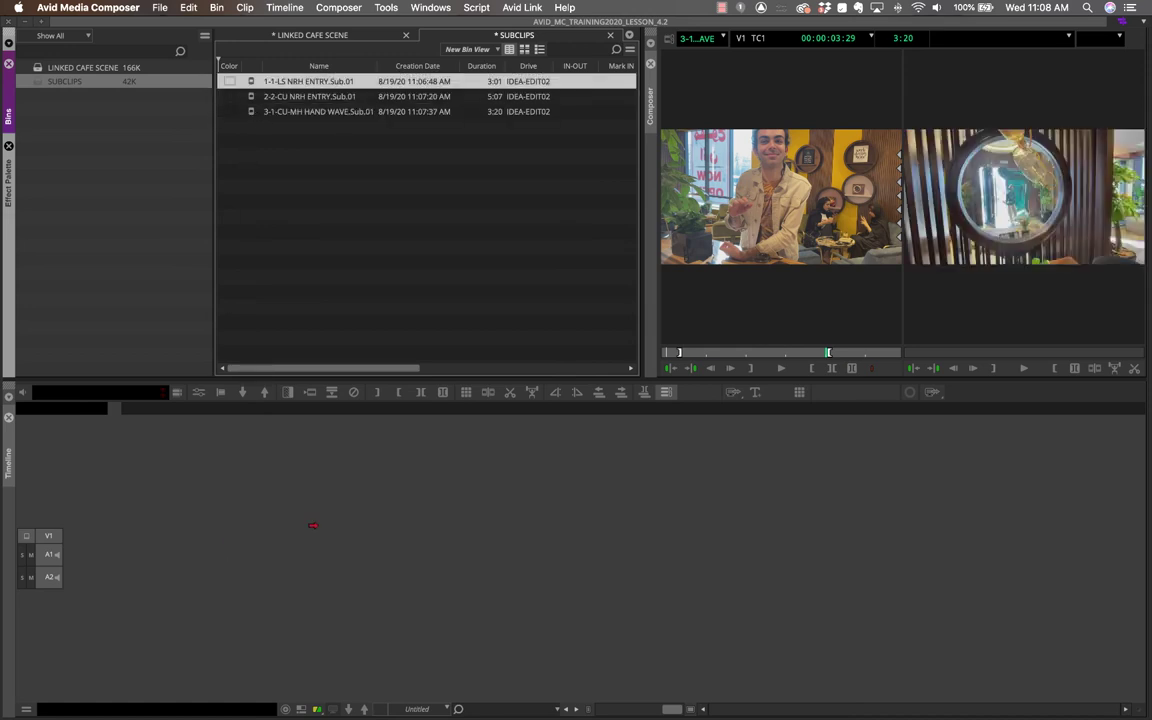
pyautogui.click(465, 412)
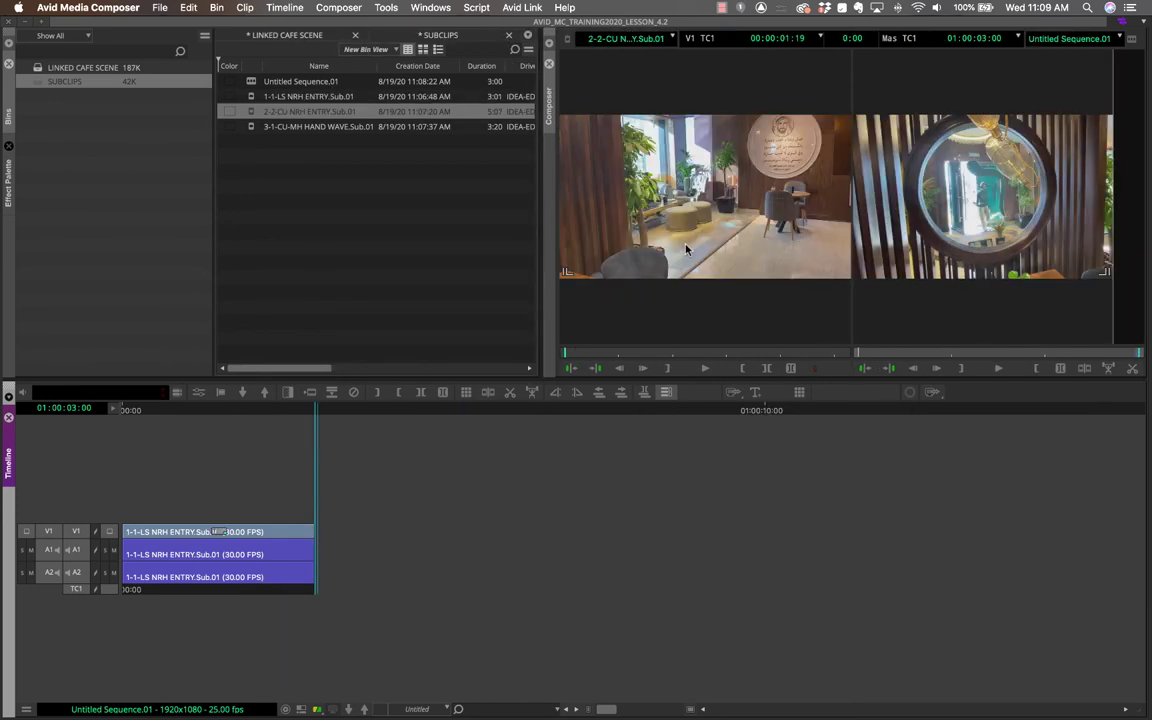
pyautogui.press('v')
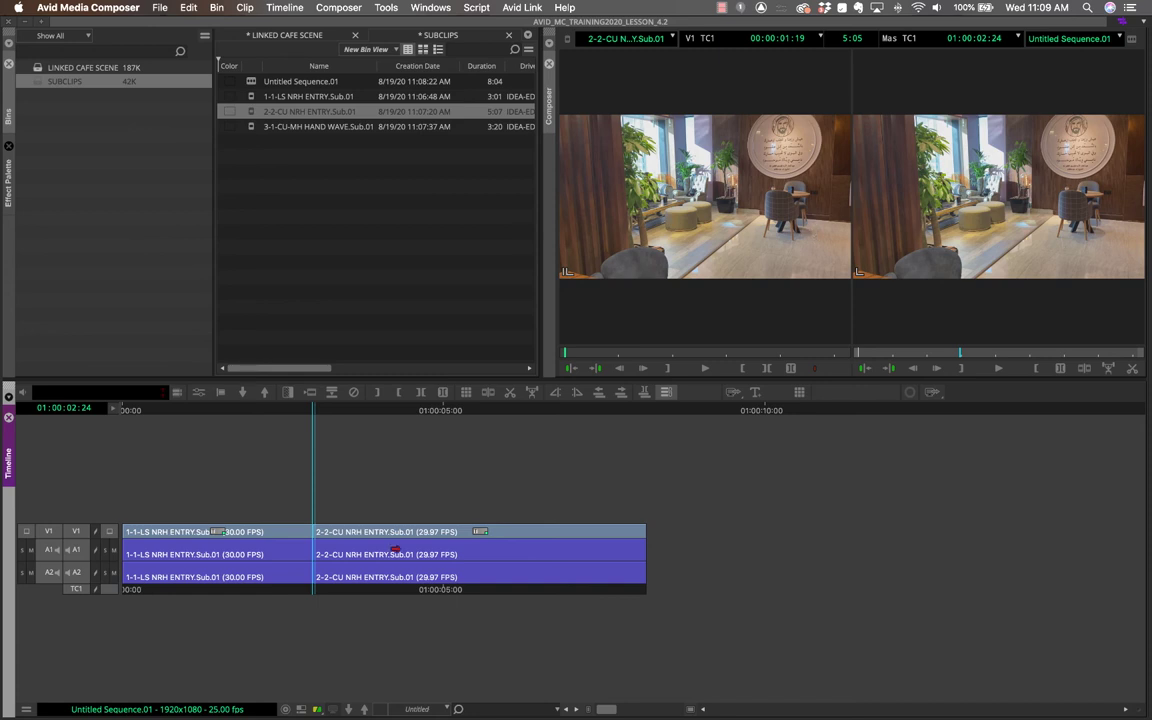
# - Trim the end of the 2-2-CU NRH ENTRY subclip in the timeline to make the sequence 7:22 long, and scrub through it
pyautogui.moveTo(226, 411); pyautogui.dragTo(506, 420)
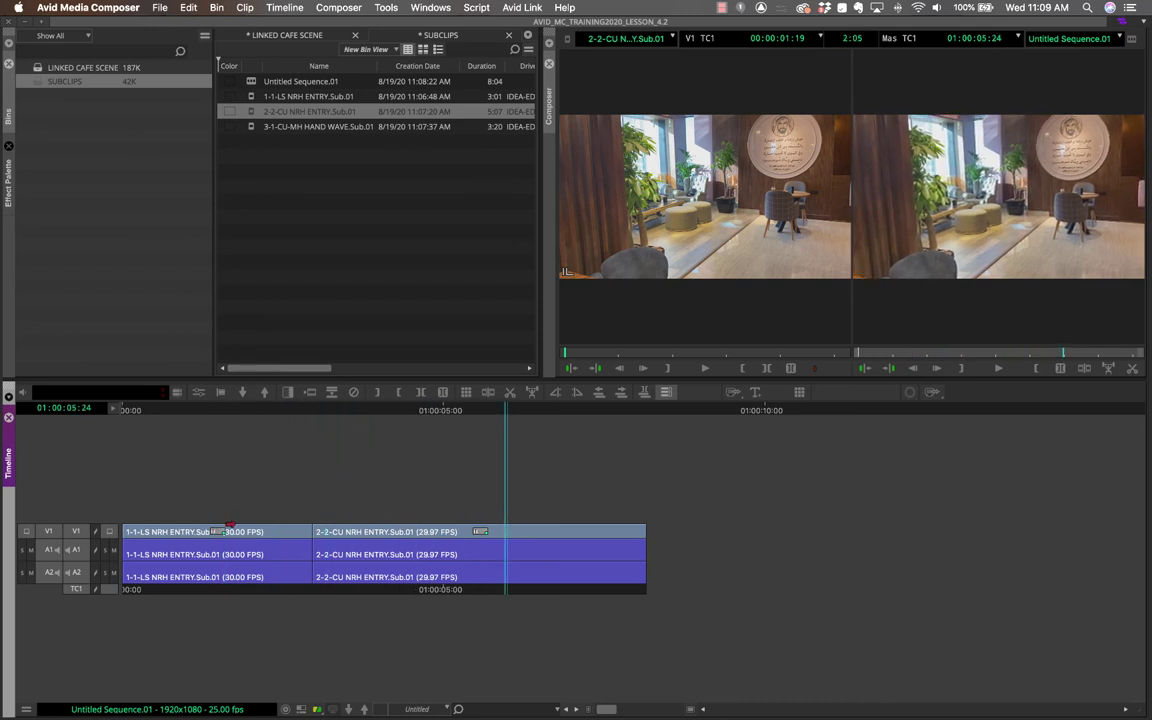
pyautogui.moveTo(643, 531)
pyautogui.mouseDown()
pyautogui.moveTo(724, 537)
pyautogui.moveTo(600, 538)
pyautogui.moveTo(656, 538)
pyautogui.moveTo(616, 538)
pyautogui.moveTo(653, 538)
pyautogui.moveTo(627, 540)
pyautogui.mouseUp()
pyautogui.click(576, 411)
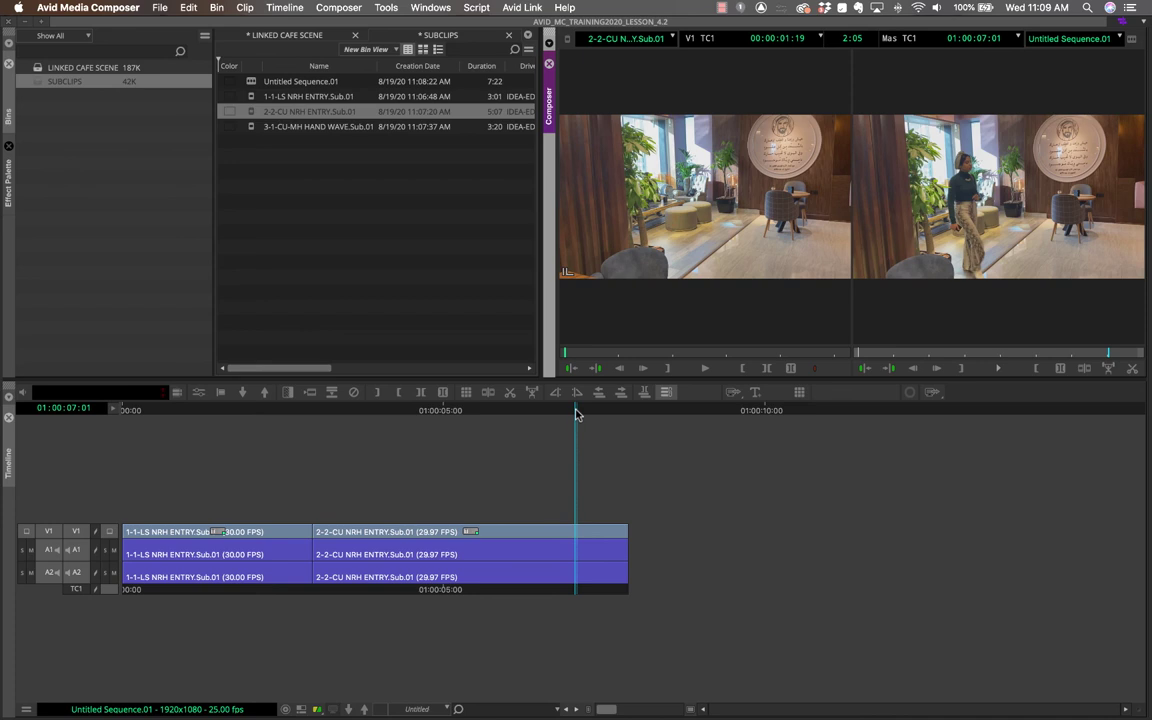
pyautogui.moveTo(200, 410); pyautogui.dragTo(511, 407)
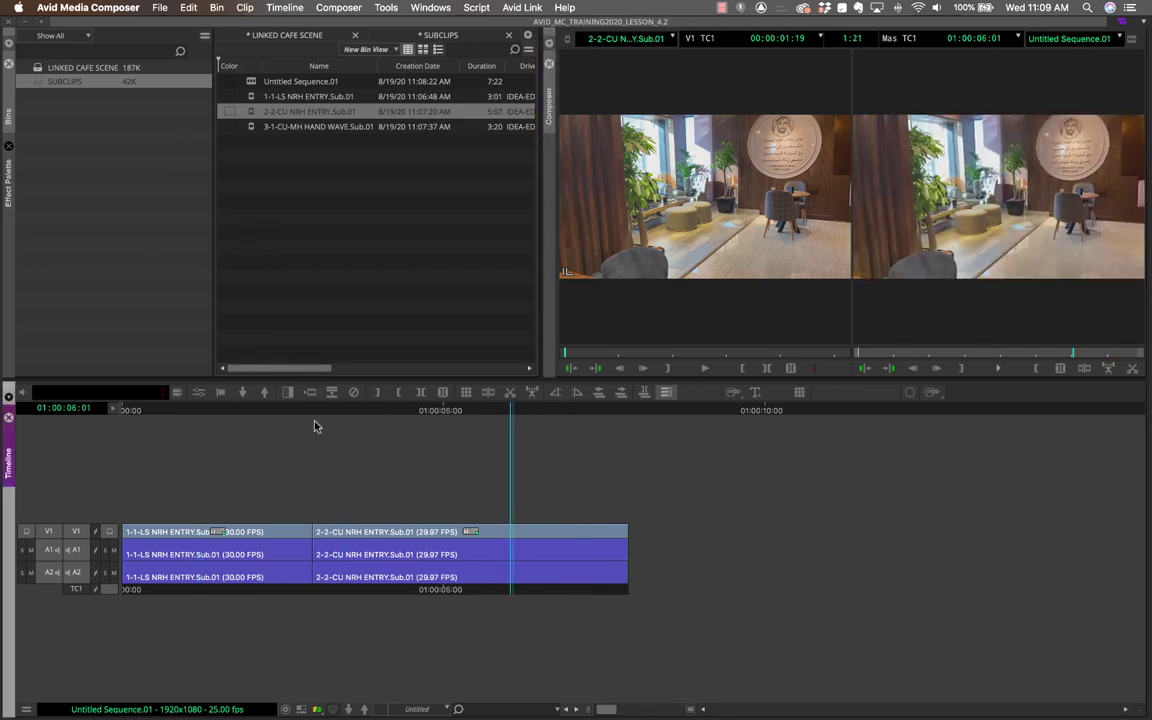
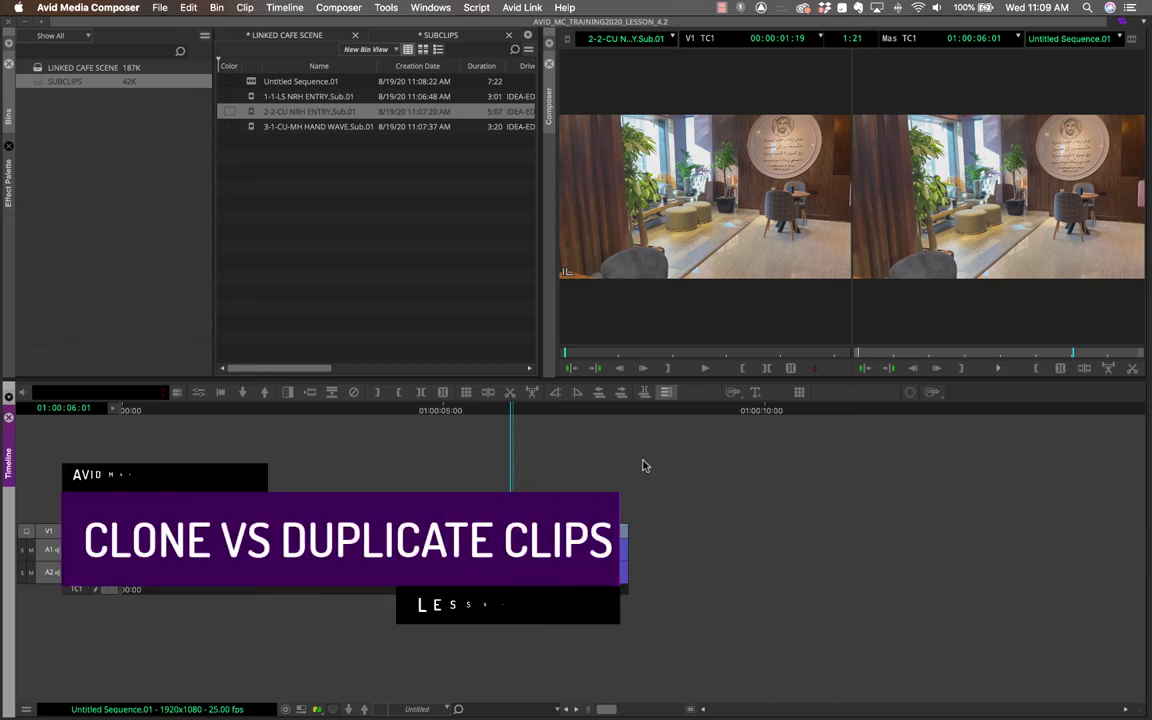
pyautogui.click(241, 425)
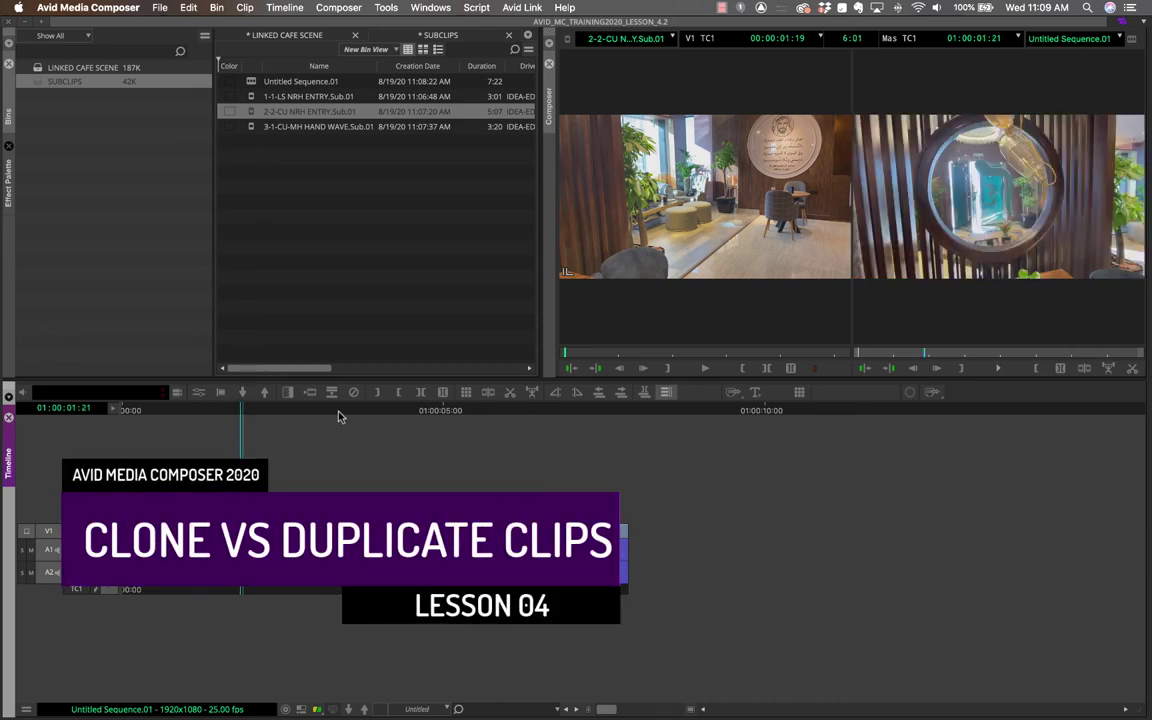
pyautogui.click(434, 411)
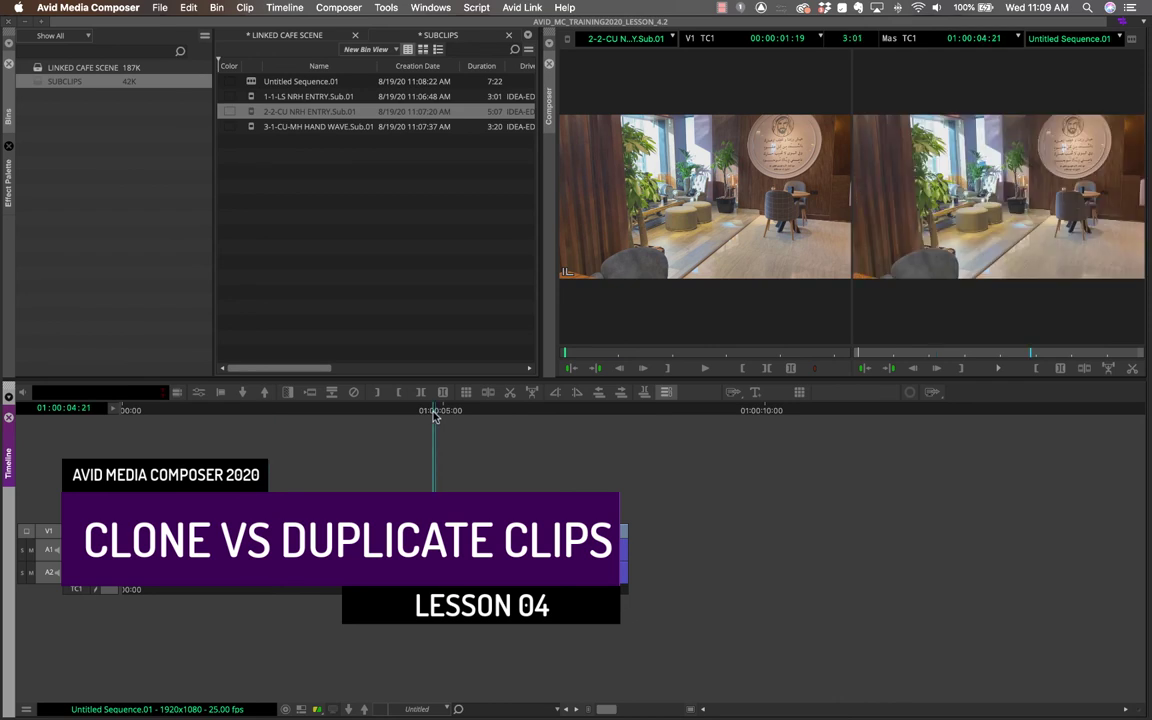
# - Compare the contents of the LINKED CAFE SCENE bin with those of the SUBCLIPS bin
pyautogui.click(297, 36)
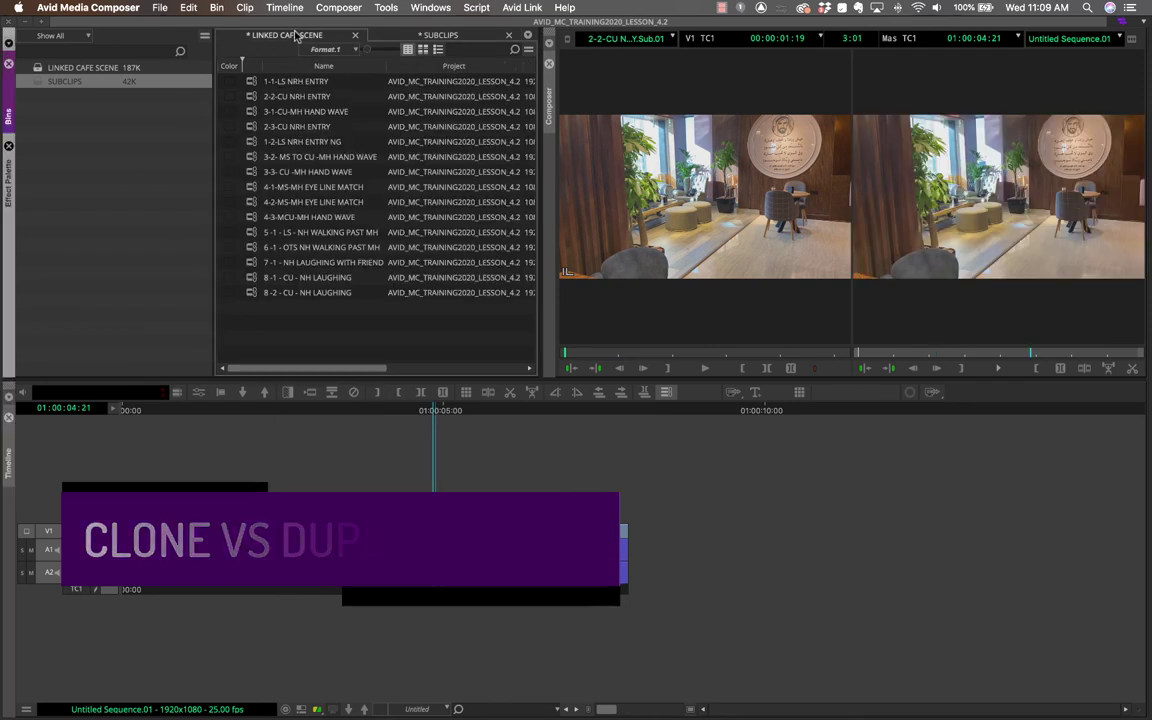
pyautogui.click(443, 35)
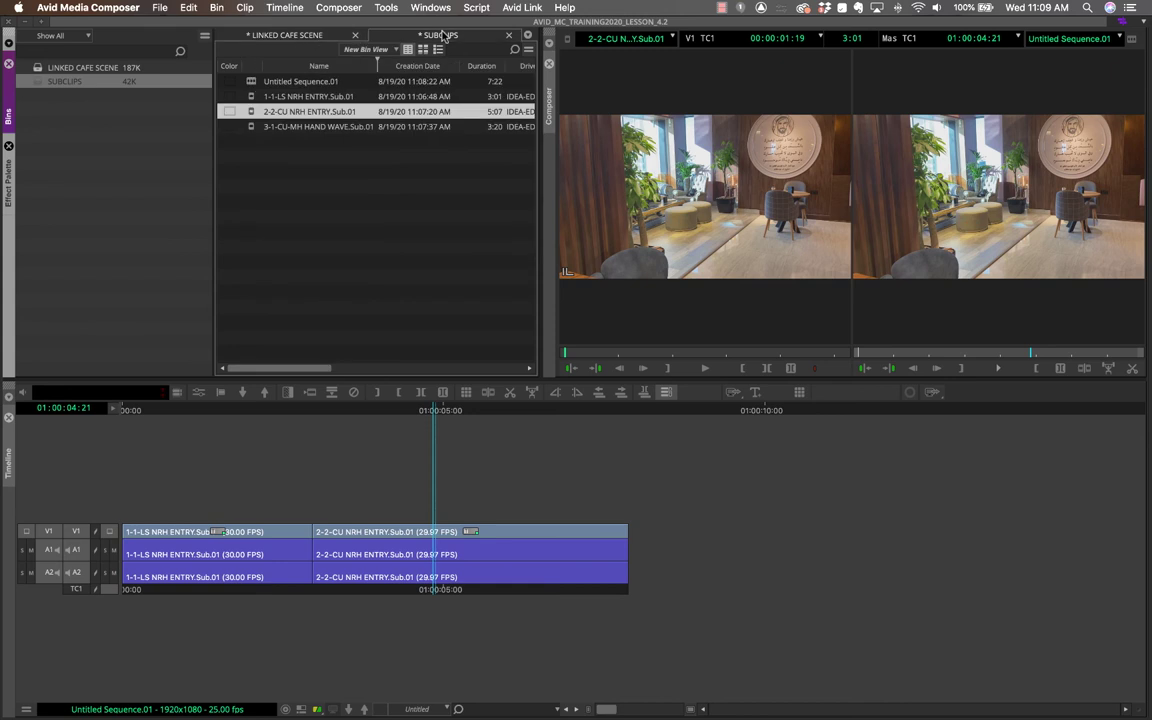
pyautogui.click(264, 36)
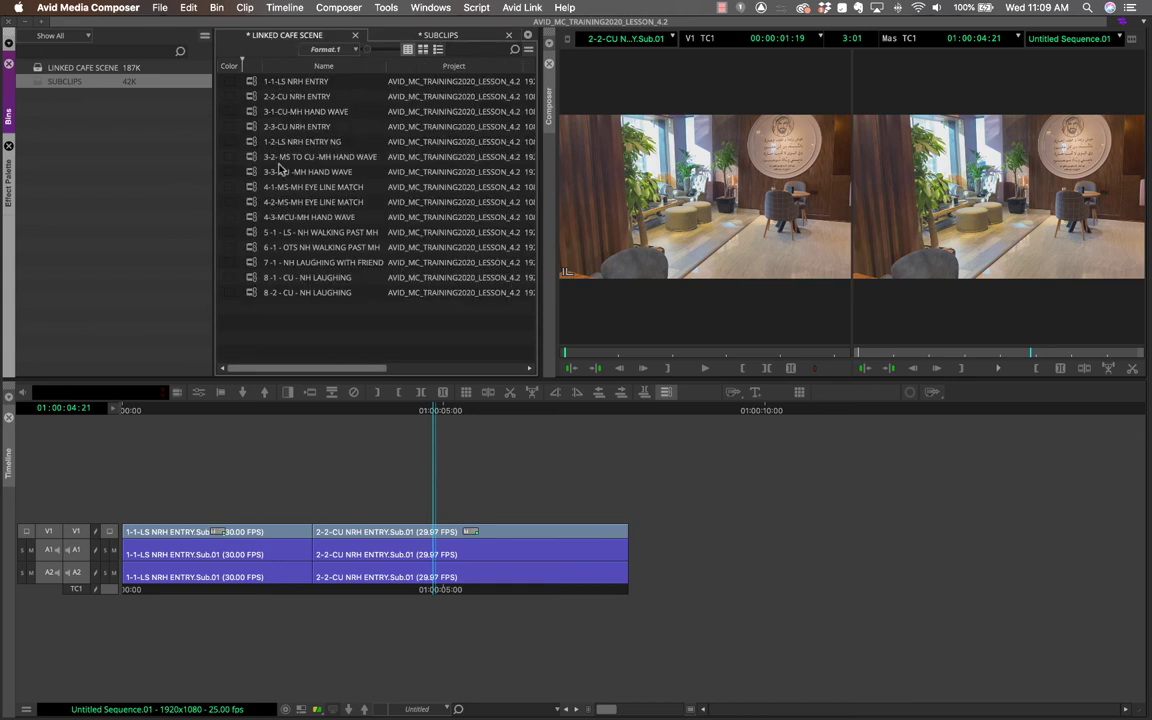
pyautogui.click(440, 35)
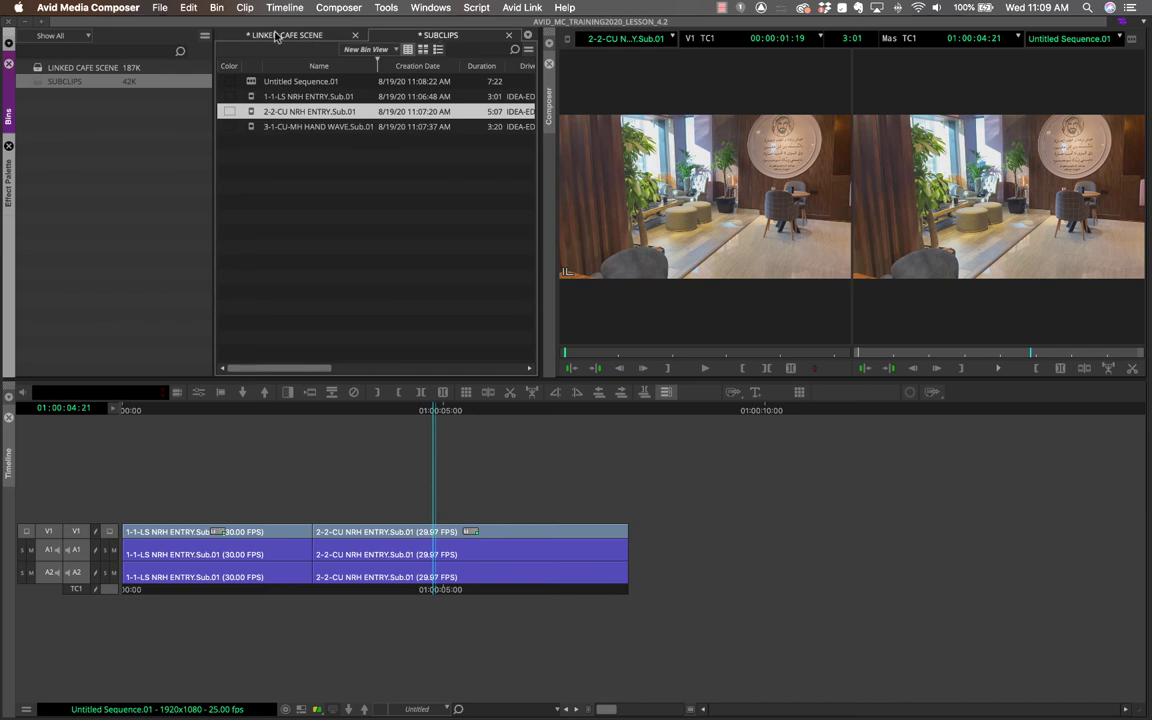
pyautogui.click(255, 36)
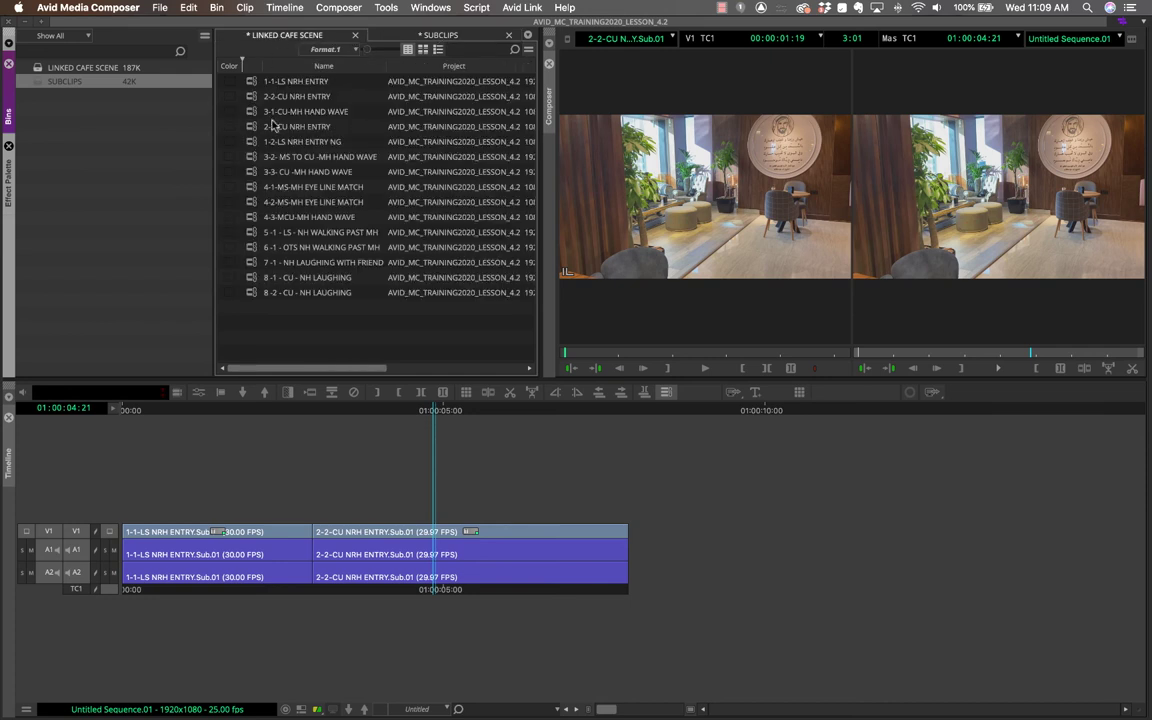
pyautogui.click(445, 36)
pyautogui.click(287, 36)
# - Create a new bin named DUPLICATE in the project
pyautogui.click(67, 119)
pyautogui.rightClick(80, 129)
pyautogui.click(104, 135)
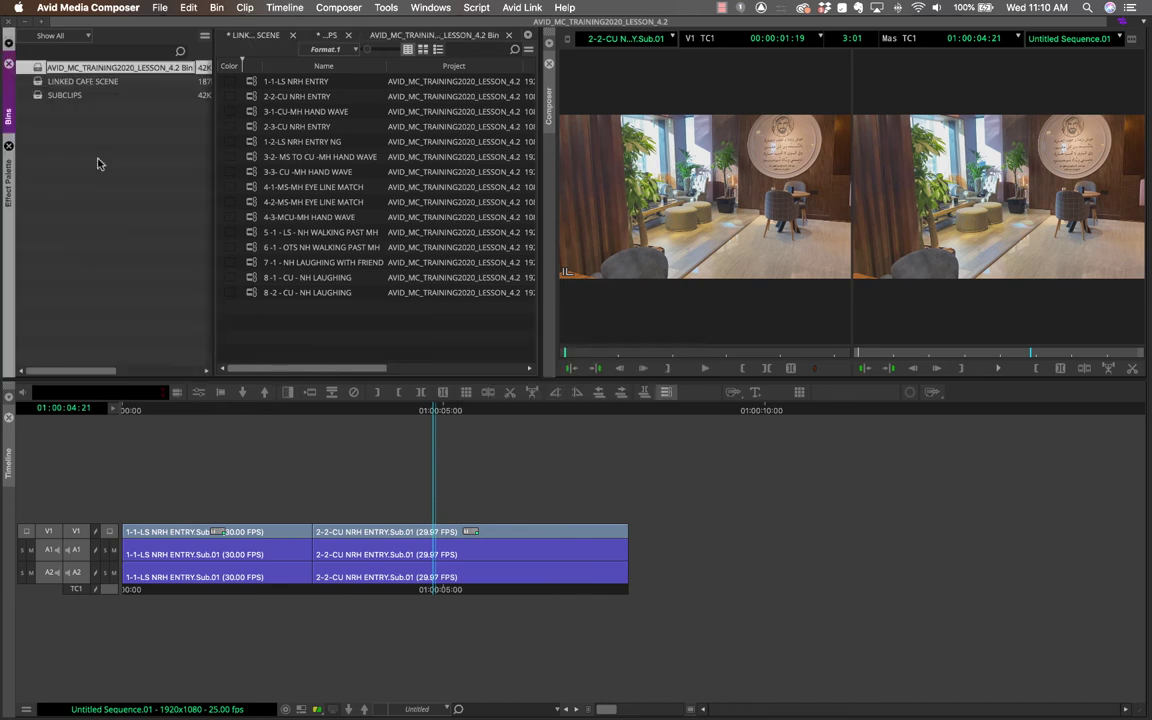
pyautogui.write('DUPLICATE')
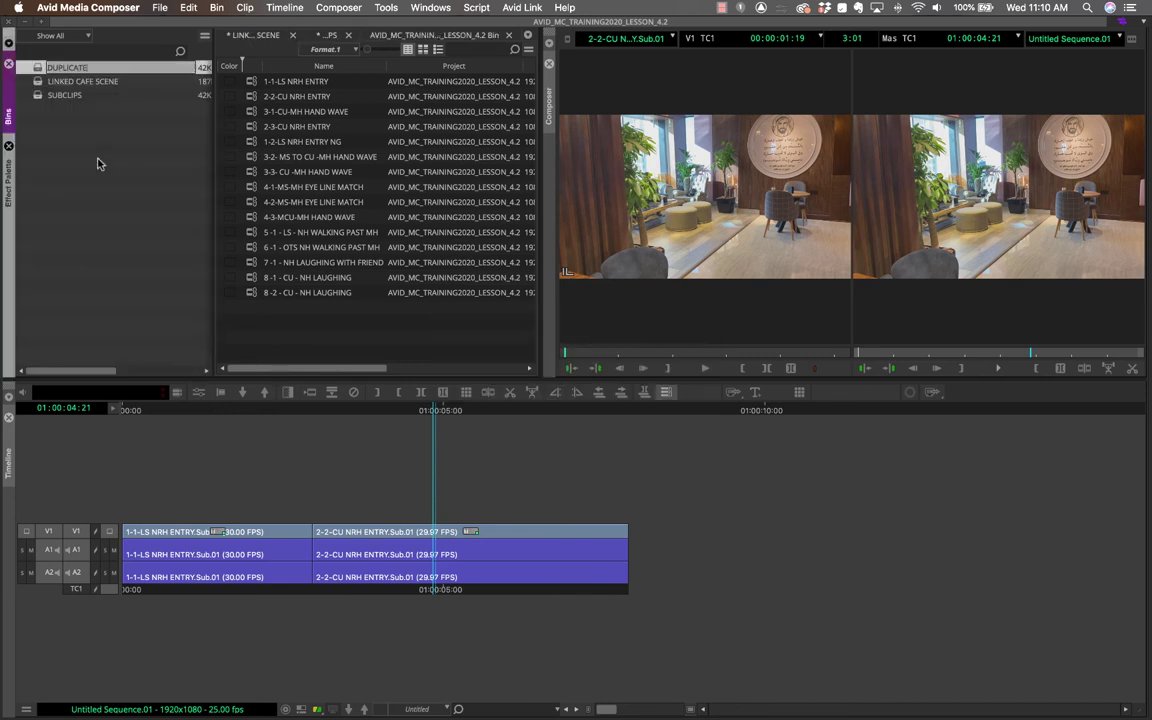
pyautogui.press('Return')
# - Create another new bin and name it CLONE
pyautogui.rightClick(90, 147)
pyautogui.click(112, 181)
pyautogui.write('CLONE')
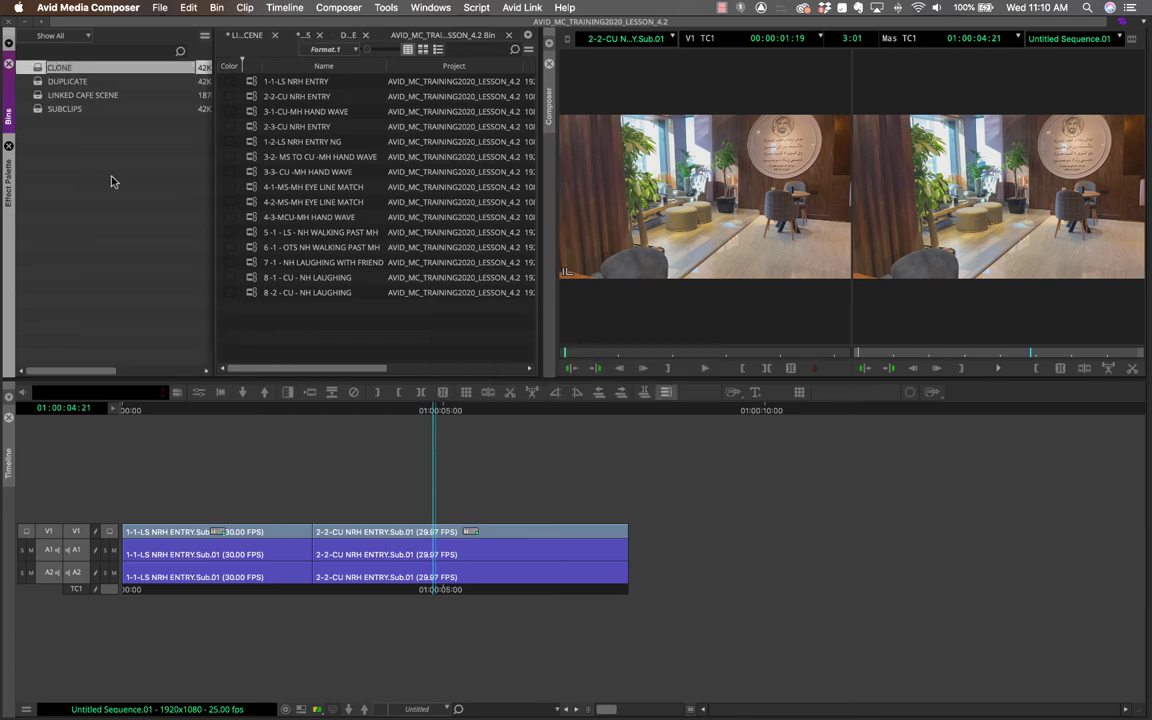
# - Commit the CLONE bin's name and check the CLONE and DUPLICATE bins in the project
pyautogui.press('Return')
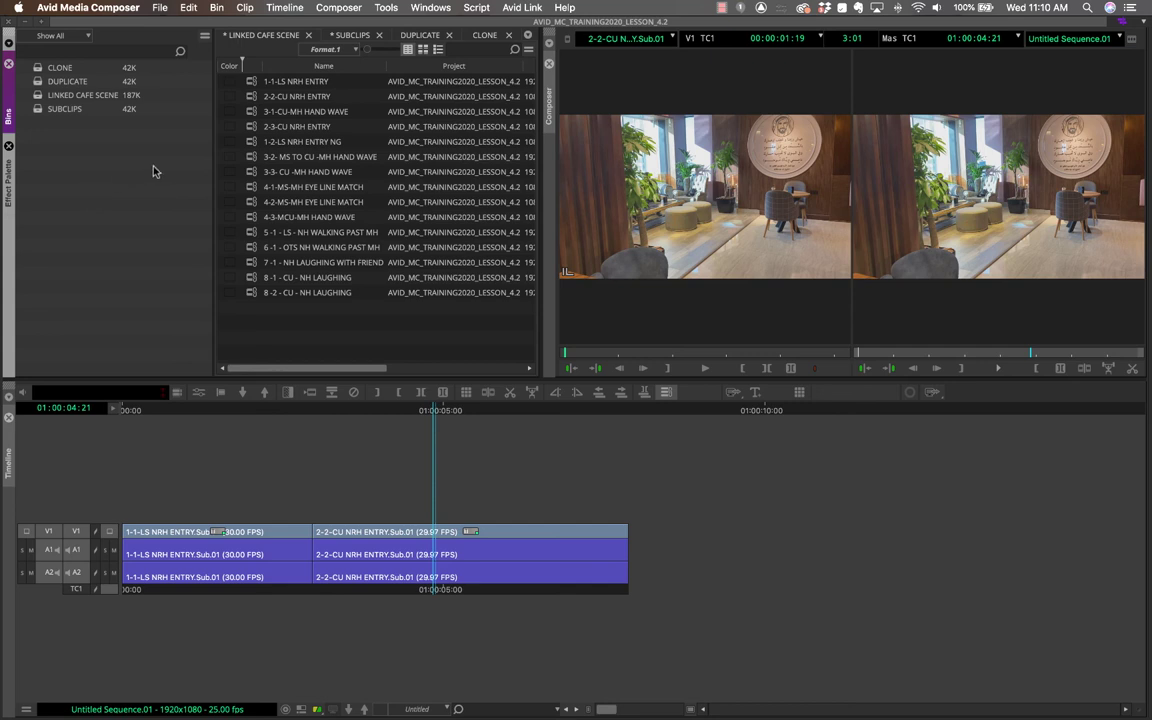
pyautogui.click(38, 80)
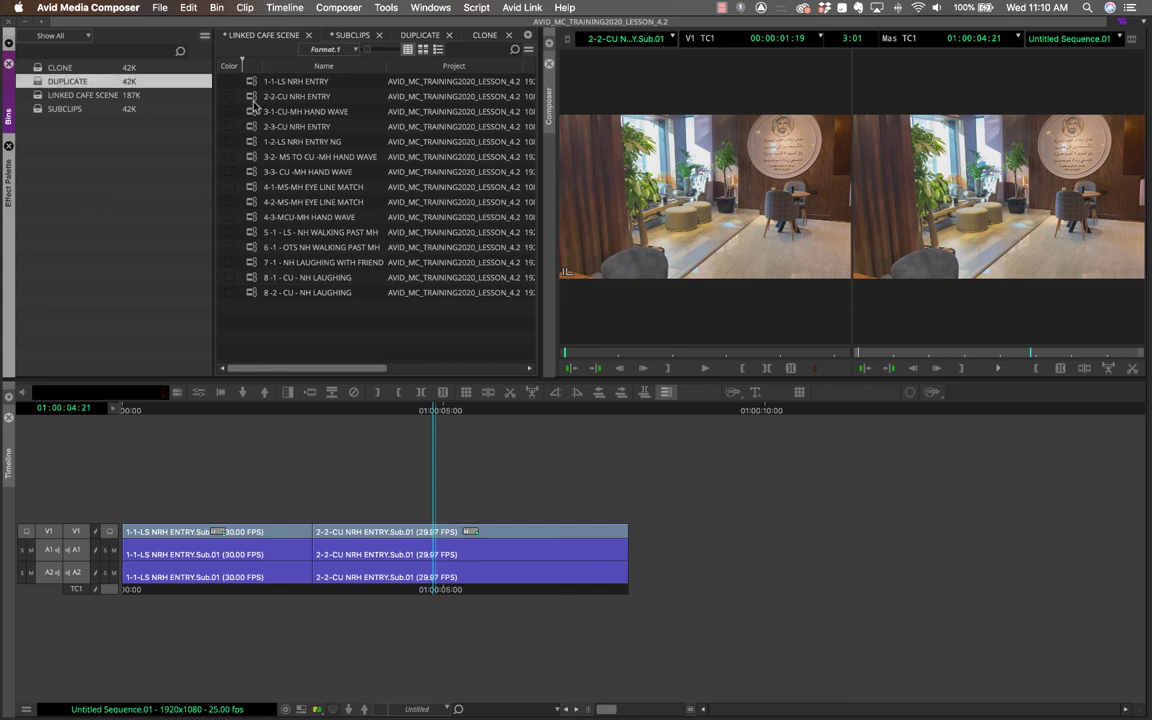
pyautogui.click(56, 65)
pyautogui.click(42, 77)
pyautogui.click(42, 68)
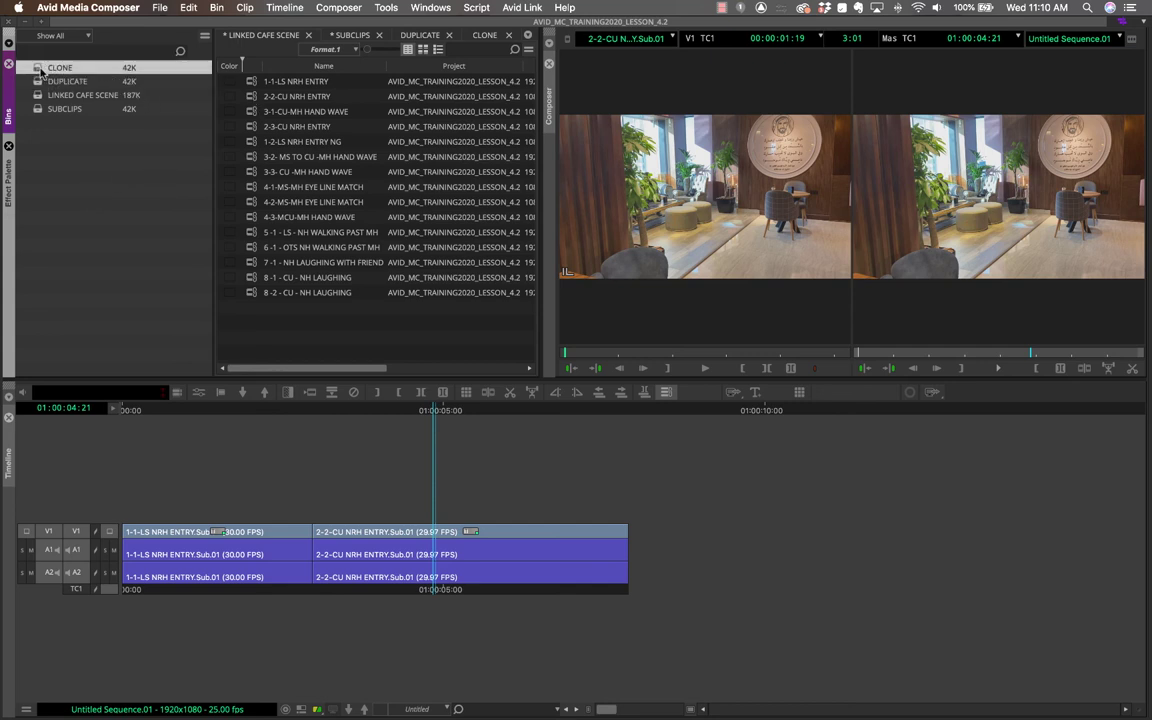
# - Duplicate the 8 -2 - CU - NH LAUGHING clip in the LINKED CAFE SCENE bin
pyautogui.click(250, 85)
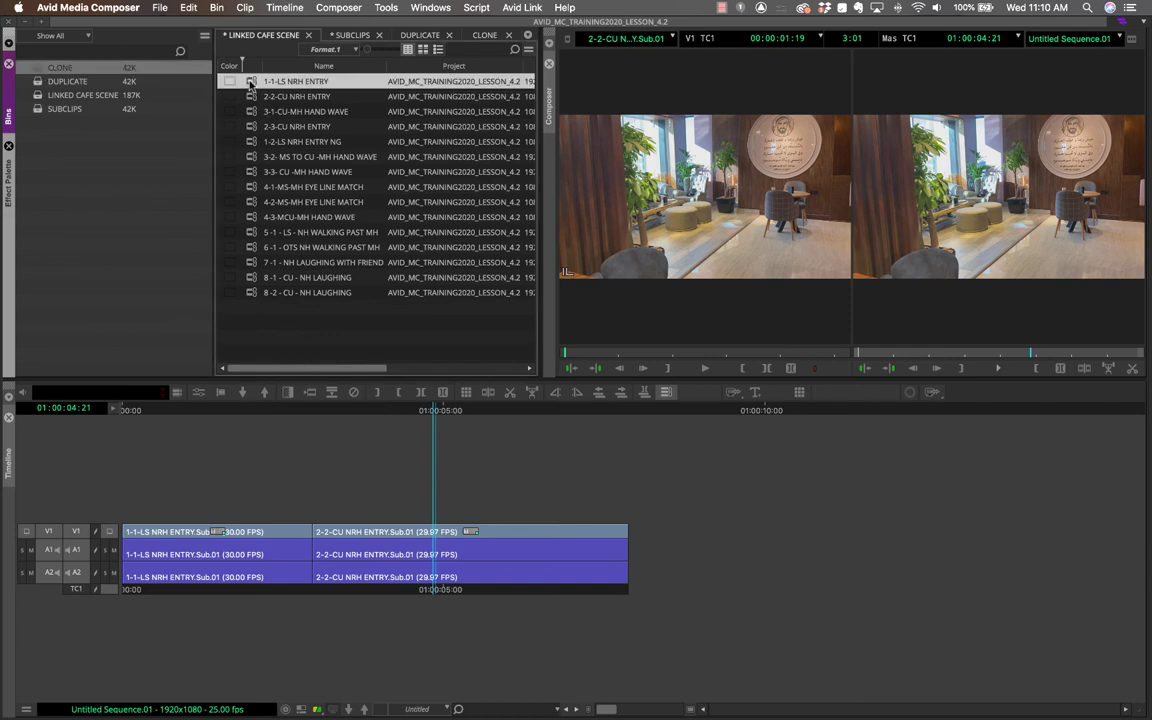
pyautogui.click(250, 292)
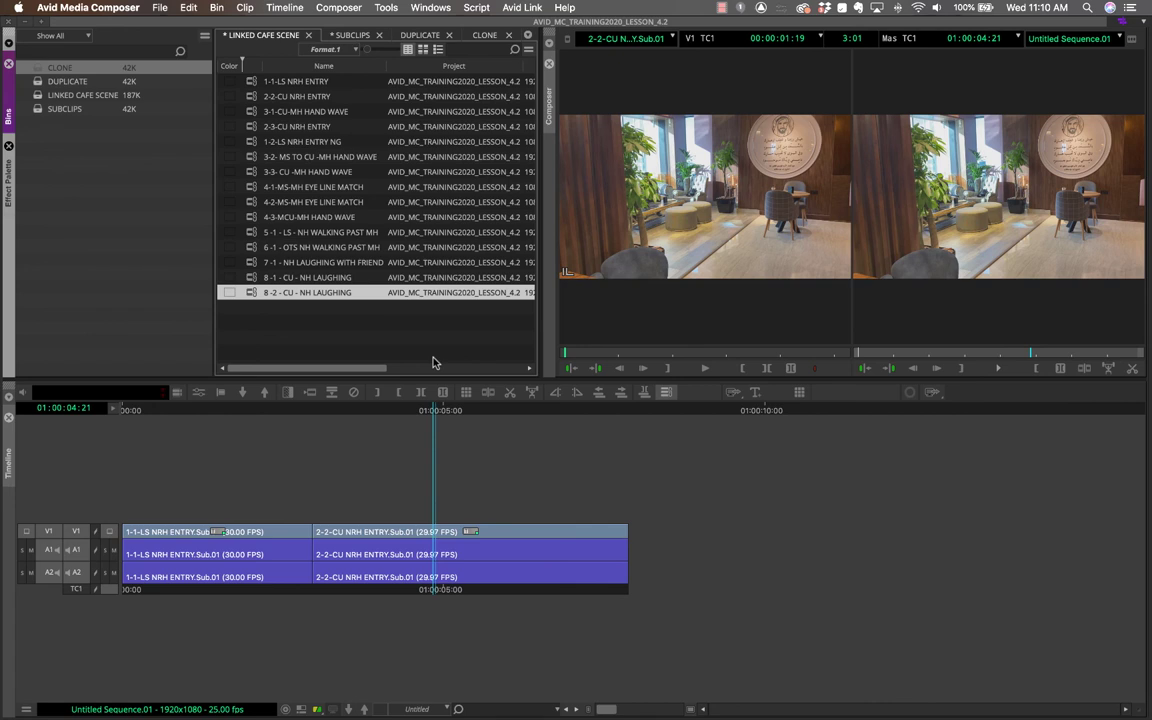
pyautogui.press('super+d')
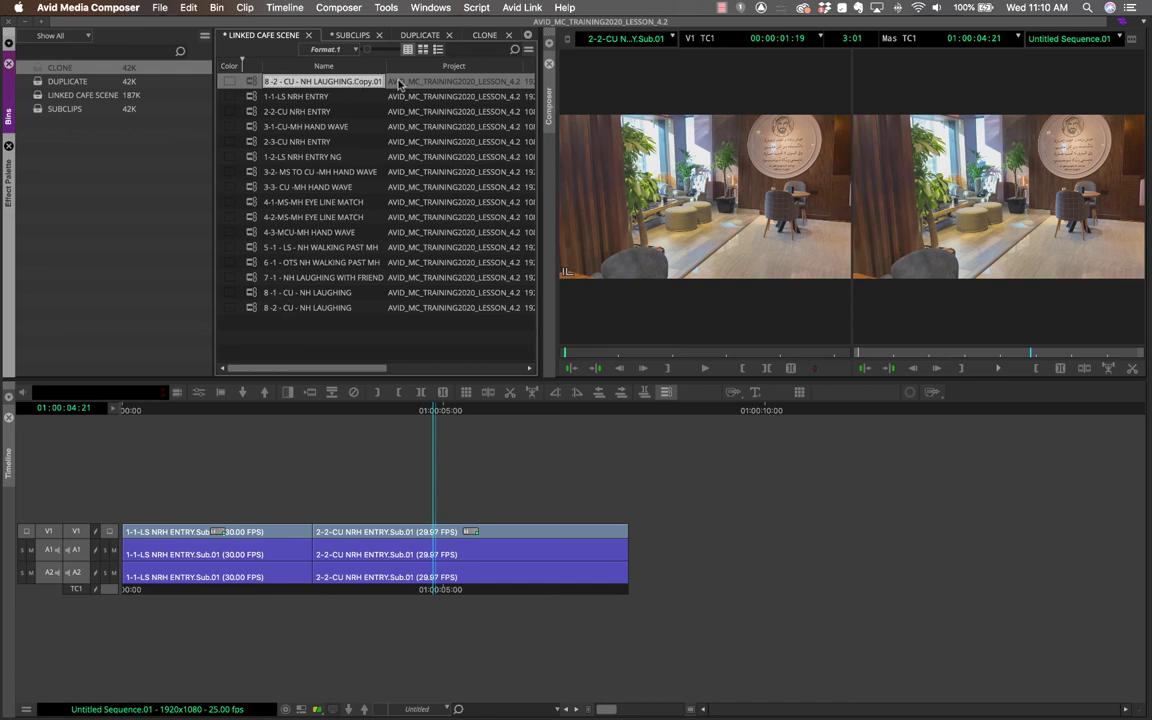
# - Compare the entry of the duplicated 8 -2 - CU - NH LAUGHING clip with the original clip in the bin
pyautogui.click(275, 312)
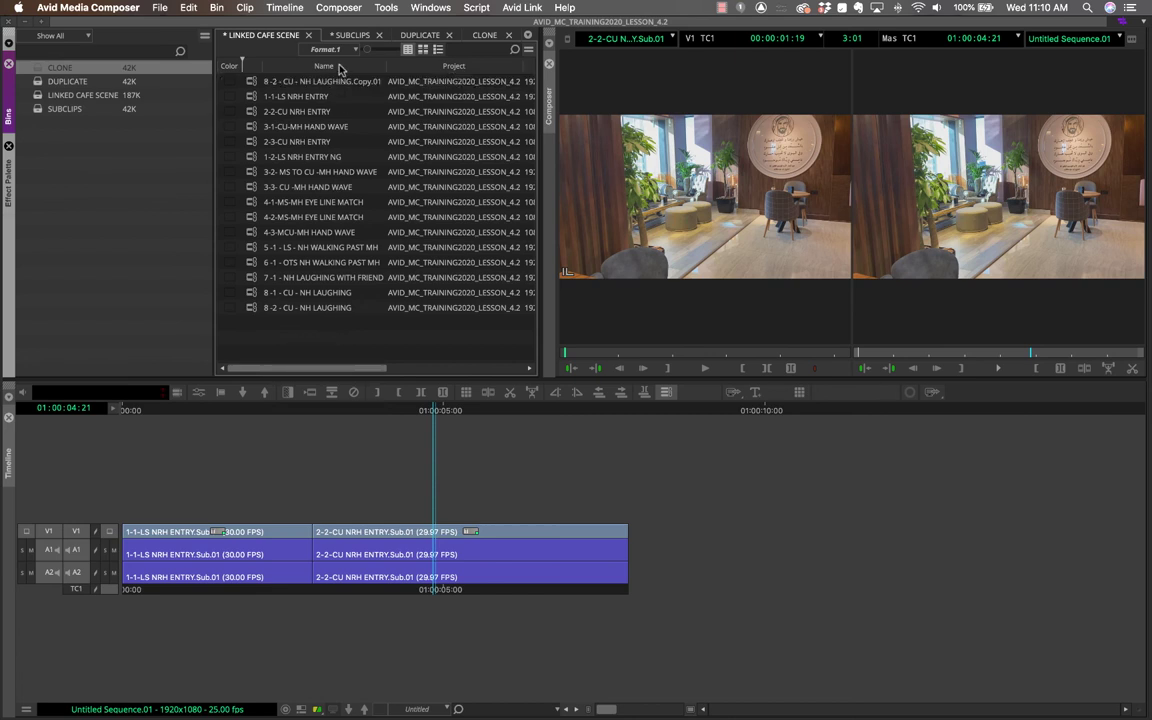
pyautogui.click(305, 81)
pyautogui.click(270, 322)
pyautogui.click(275, 308)
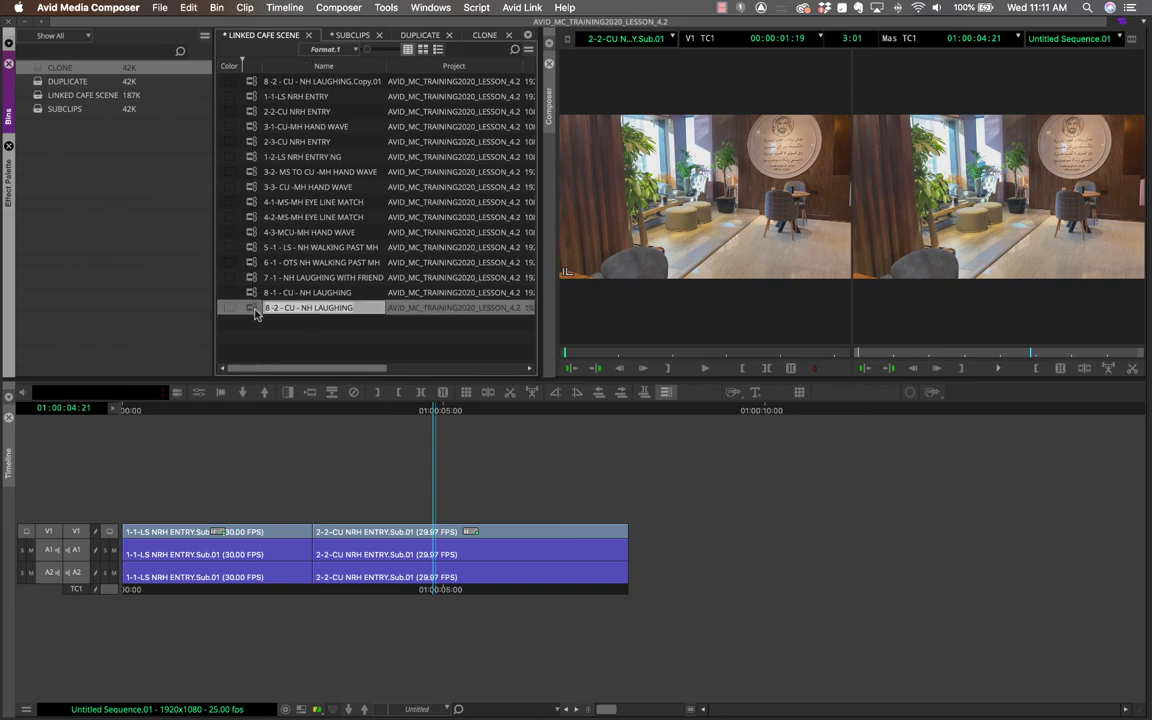
pyautogui.click(250, 310)
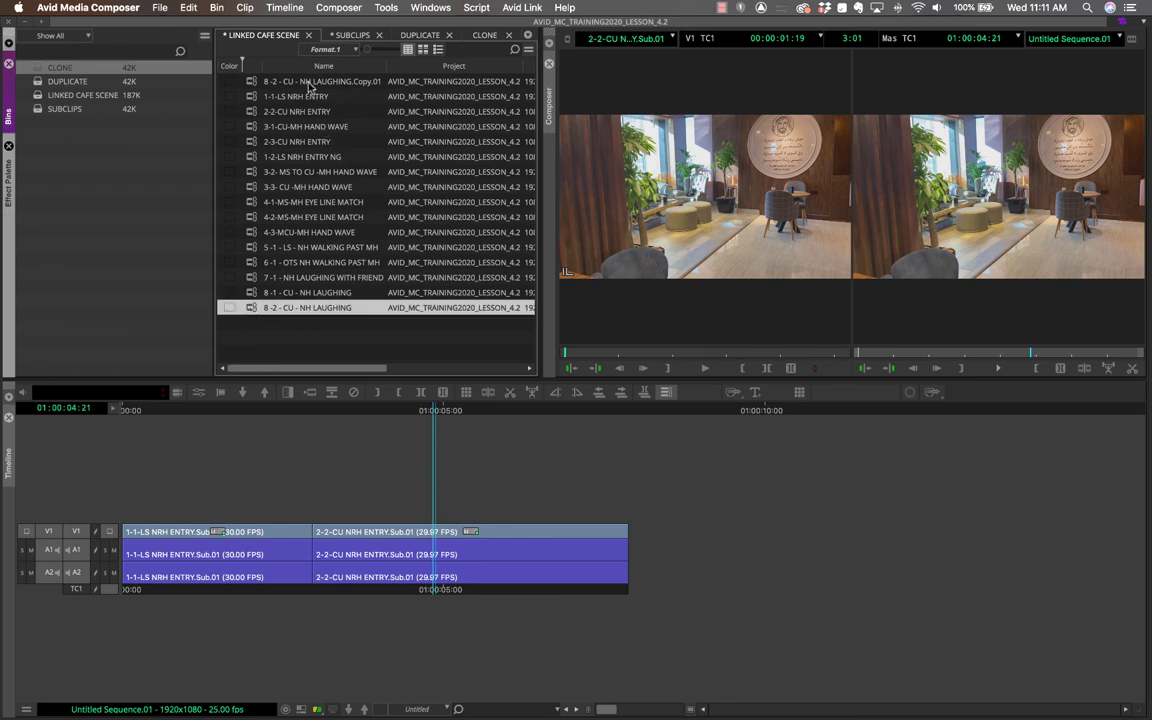
pyautogui.click(275, 81)
pyautogui.click(254, 82)
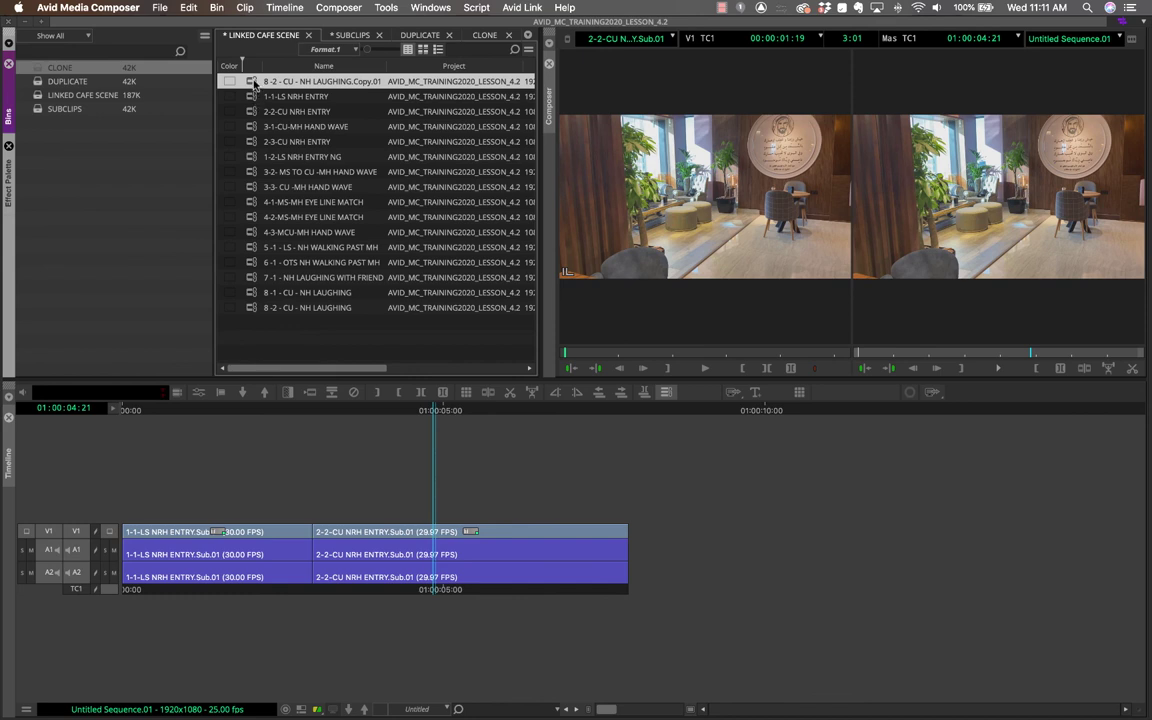
pyautogui.click(245, 307)
pyautogui.click(256, 84)
pyautogui.click(288, 332)
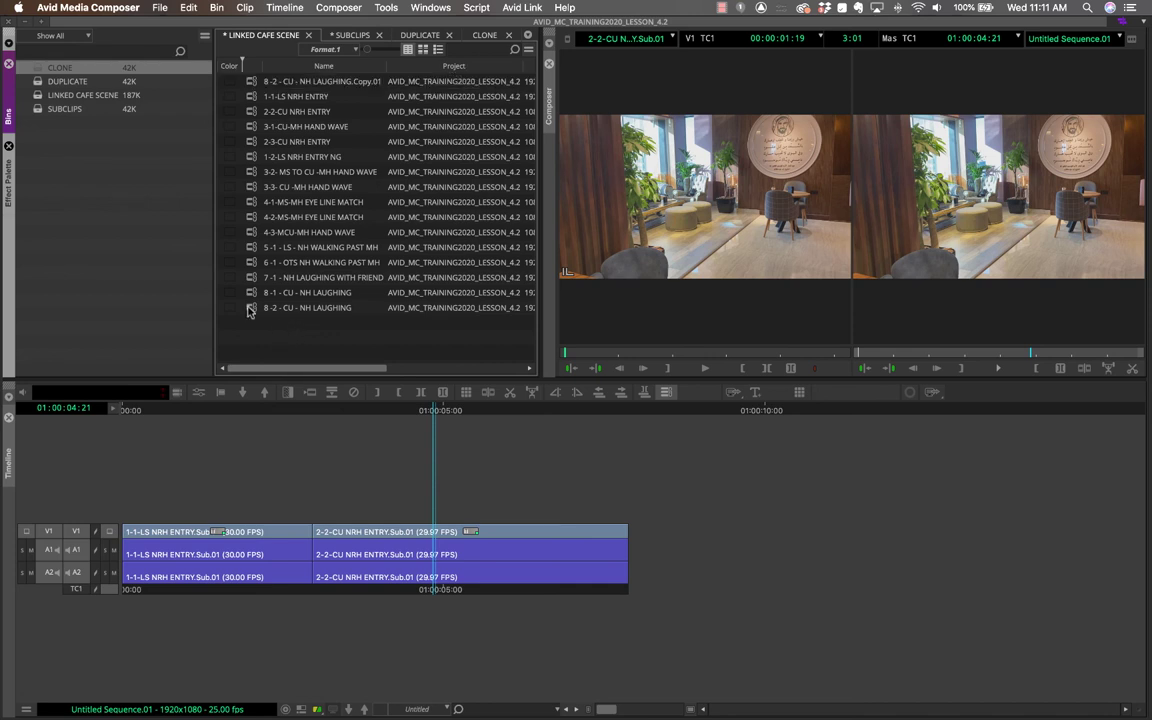
# - Load the original 8 -2 - CU - NH LAUGHING clip in the source monitor and mark in and out points spanning 3:13
pyautogui.click(250, 310)
pyautogui.moveTo(250, 311); pyautogui.dragTo(633, 324)
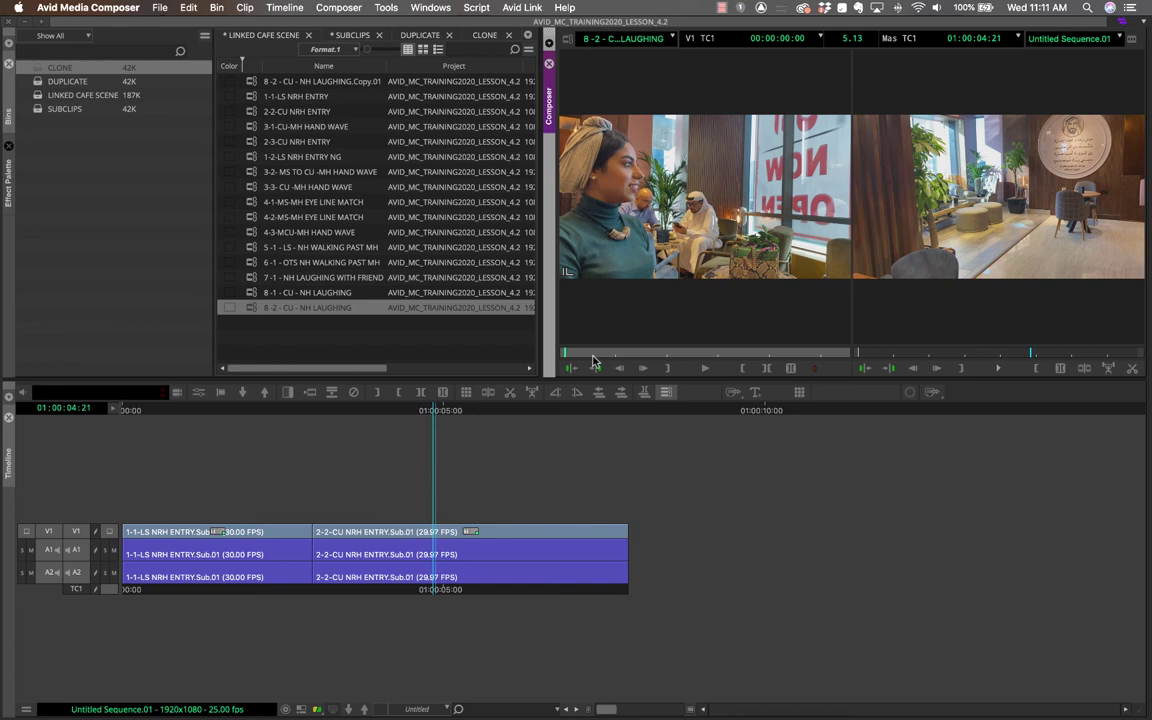
pyautogui.click(594, 354)
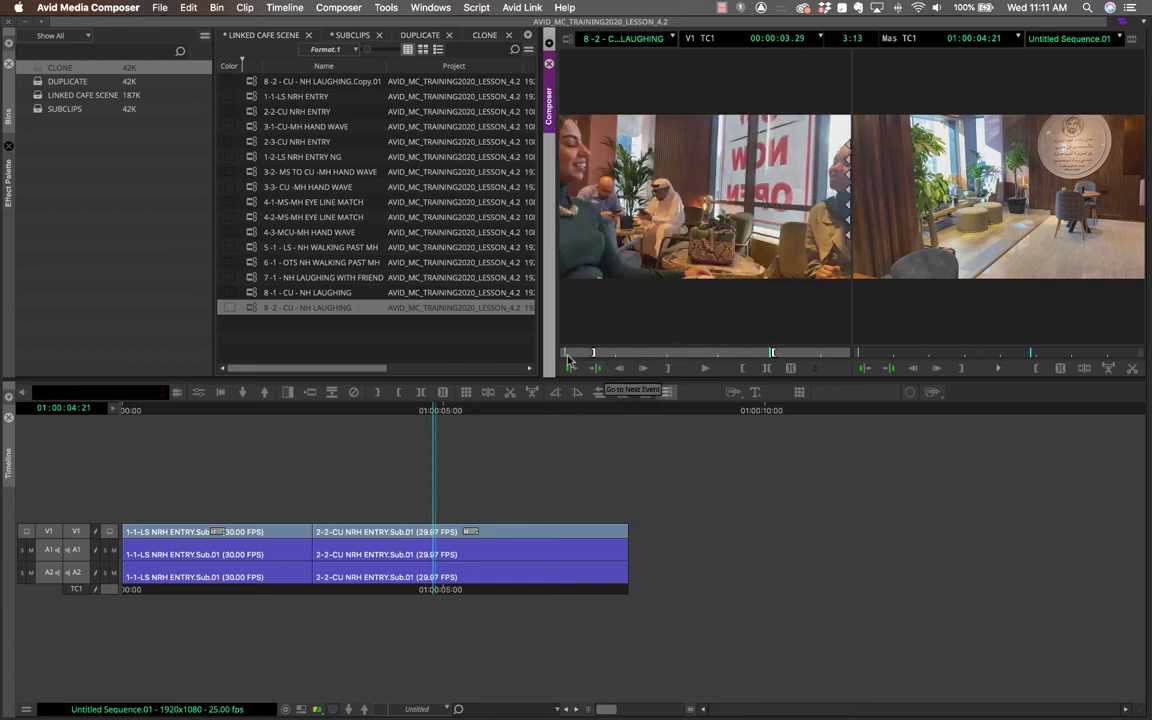
pyautogui.click(242, 333)
pyautogui.moveTo(250, 308); pyautogui.dragTo(760, 355)
pyautogui.click(296, 330)
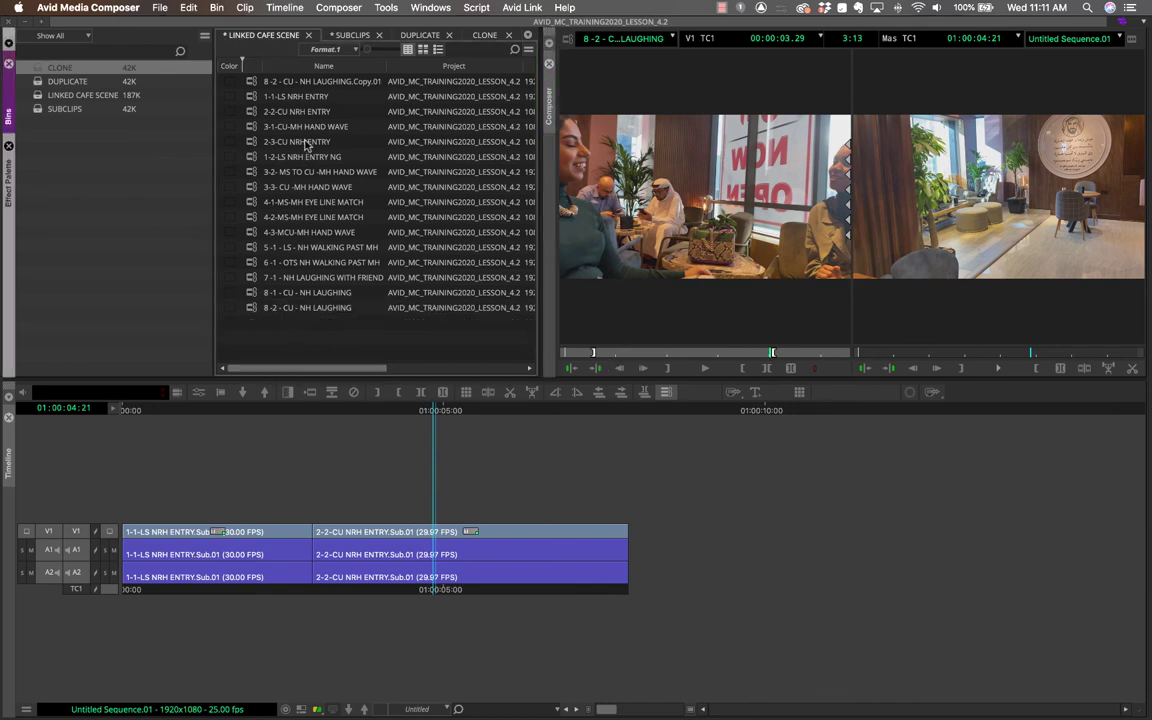
# - Load the 8 -2 - CU - NH LAUGHING copy and the original alternately in the source monitor to compare their in and out marks
pyautogui.click(307, 81)
pyautogui.doubleClick(232, 80)
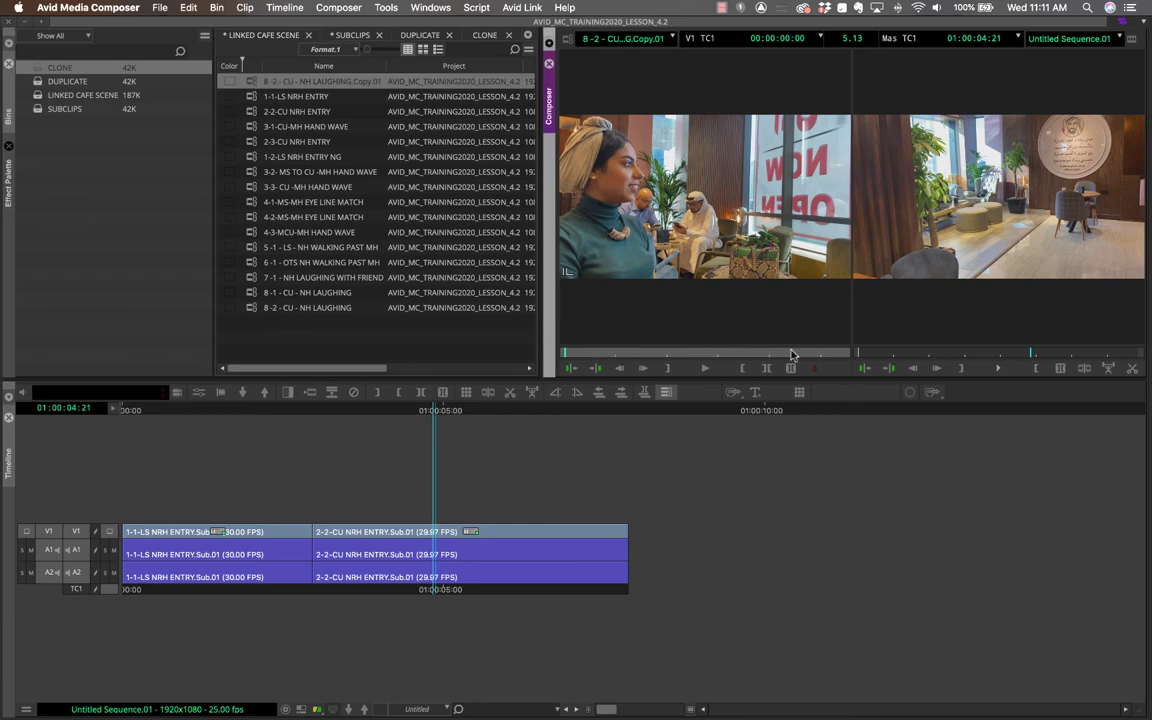
pyautogui.click(255, 80)
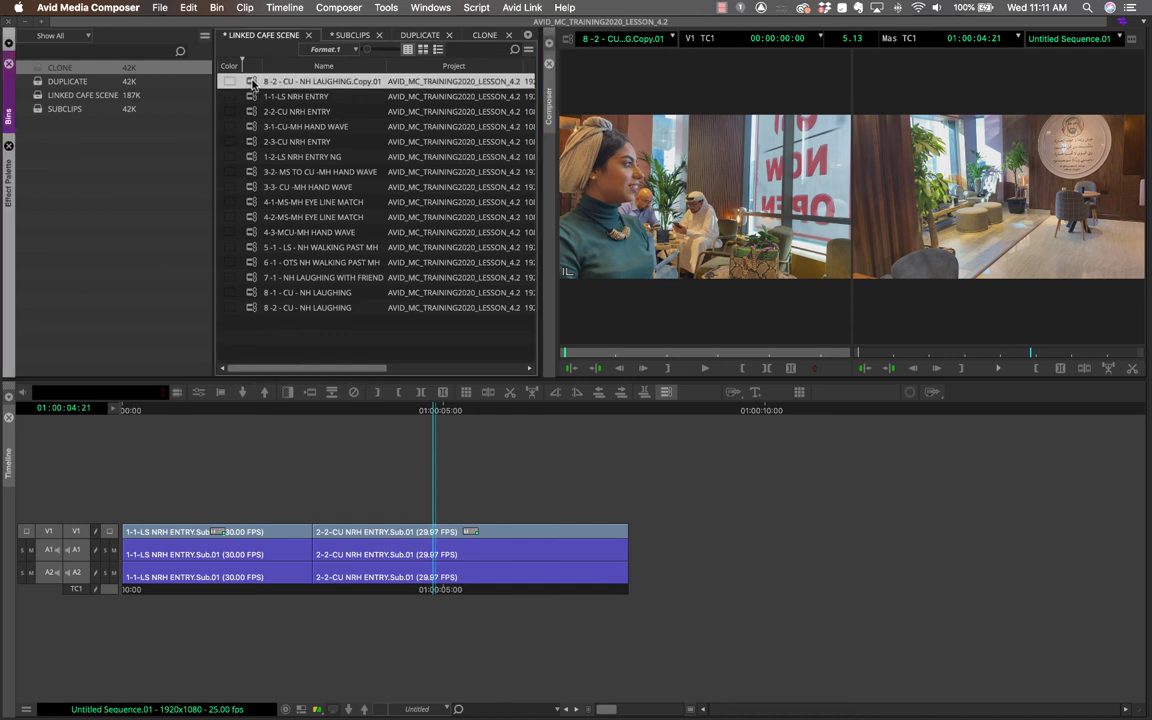
pyautogui.click(250, 309)
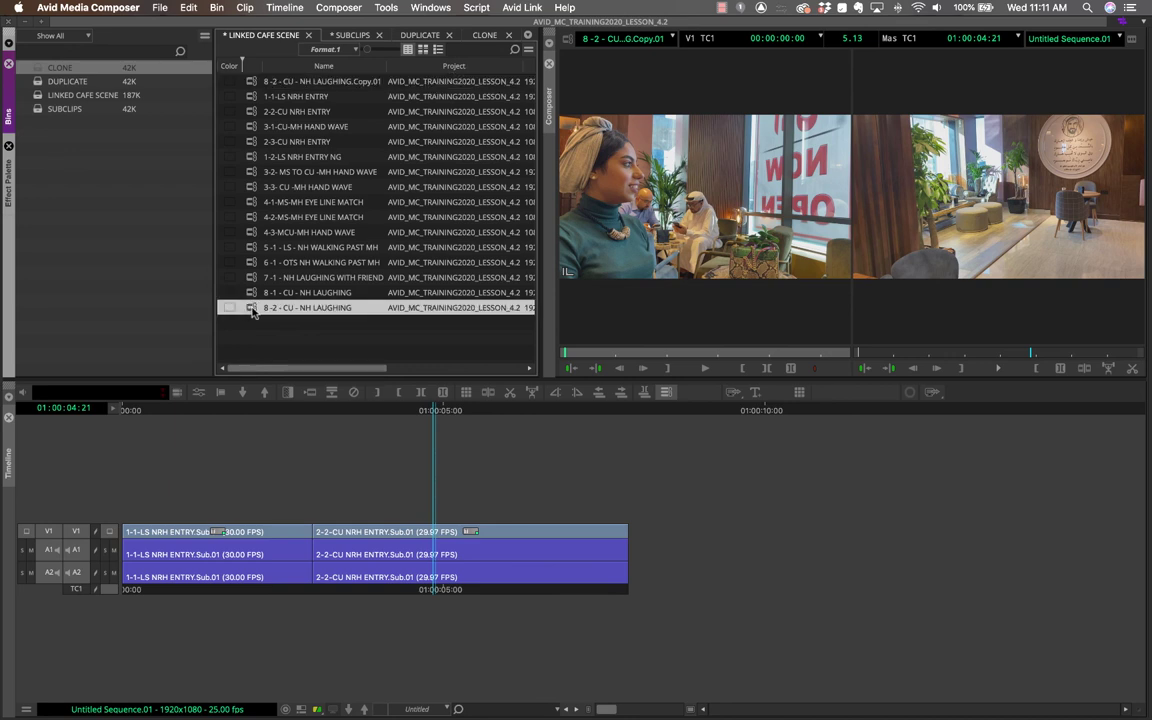
pyautogui.click(254, 84)
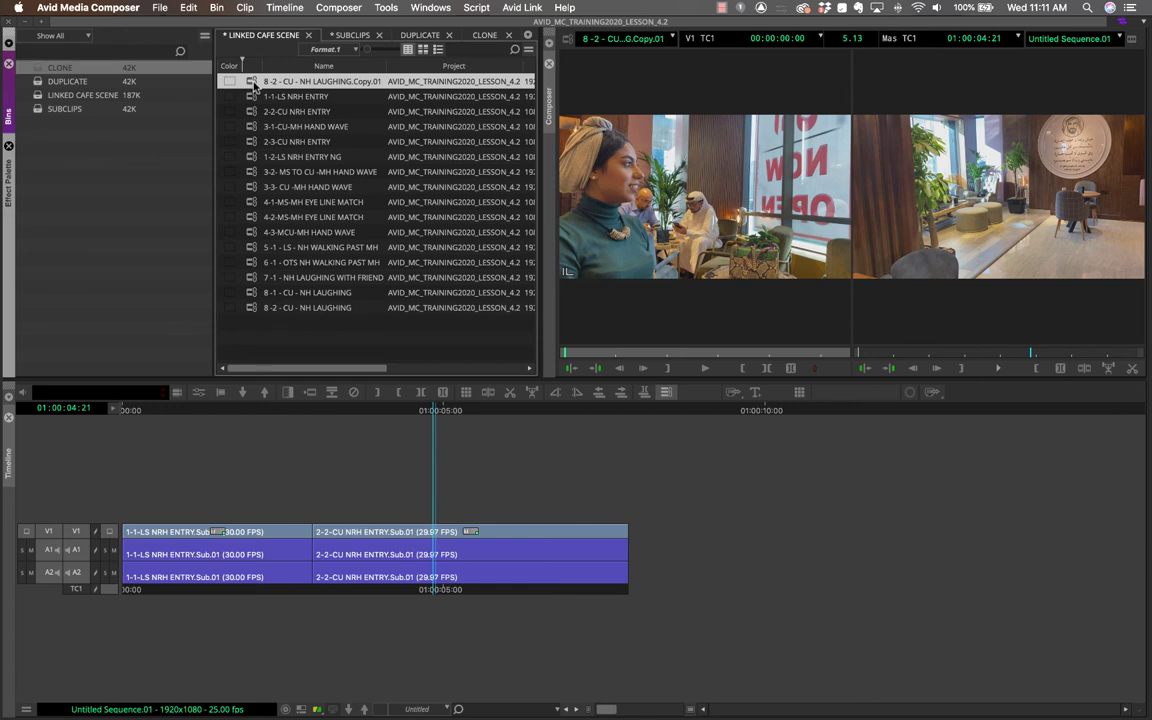
pyautogui.click(250, 309)
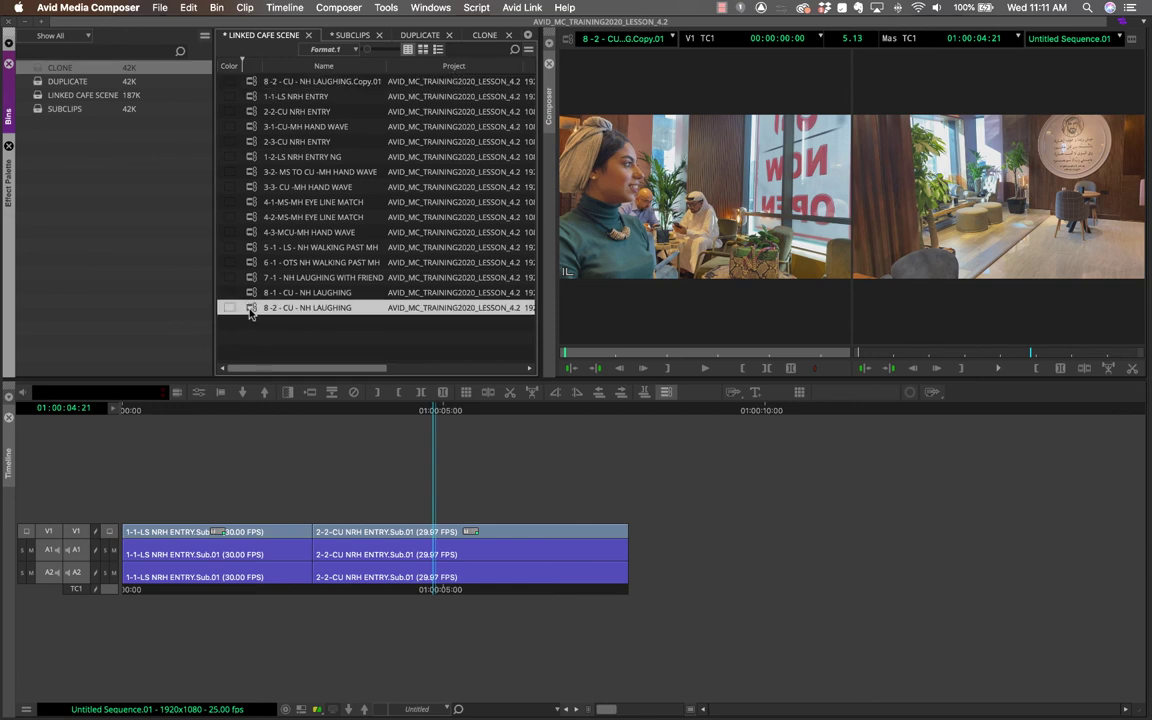
pyautogui.doubleClick(252, 309)
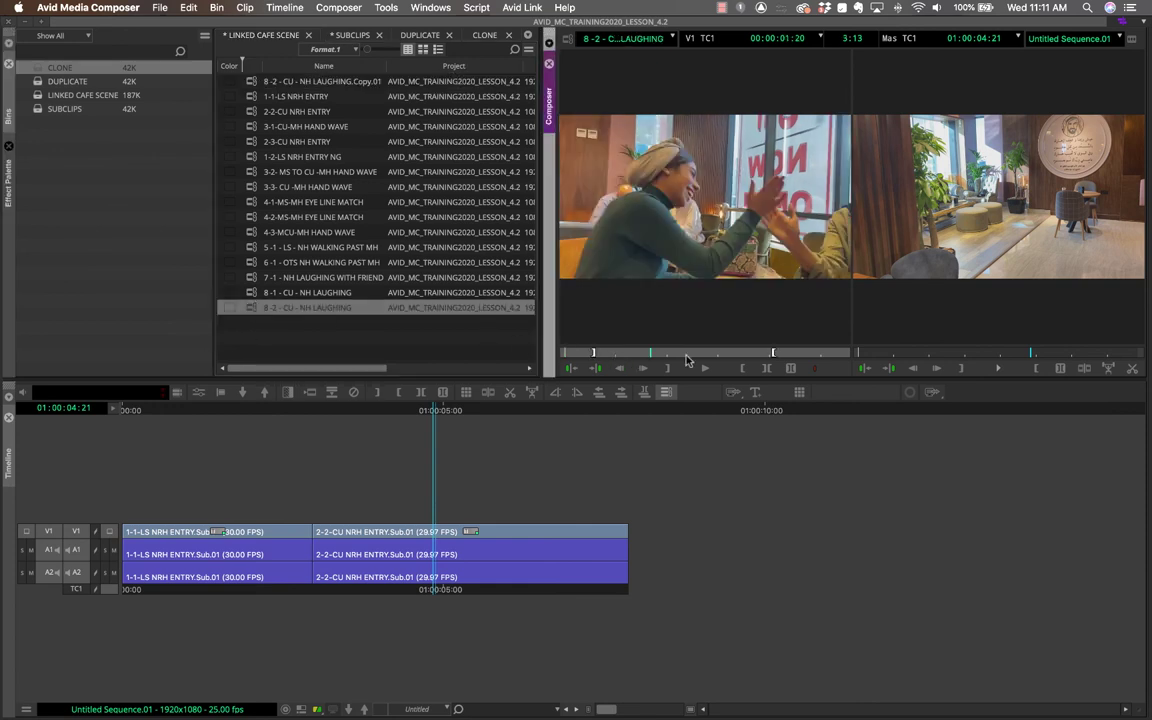
pyautogui.doubleClick(230, 80)
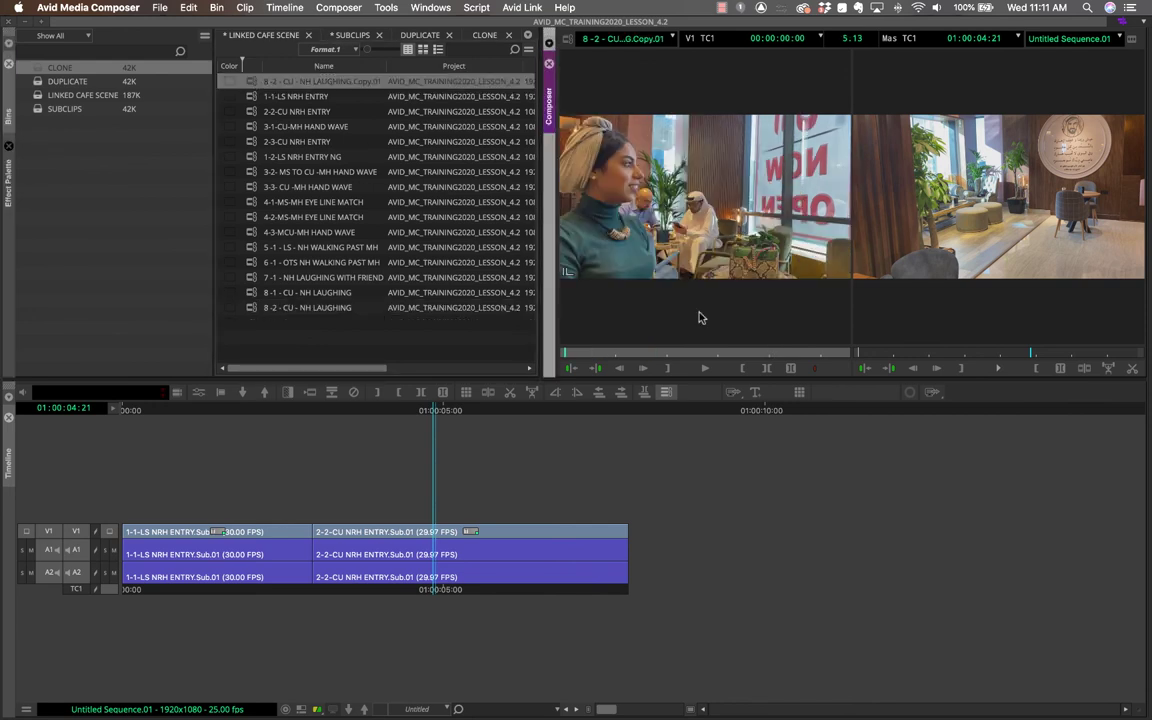
pyautogui.click(252, 309)
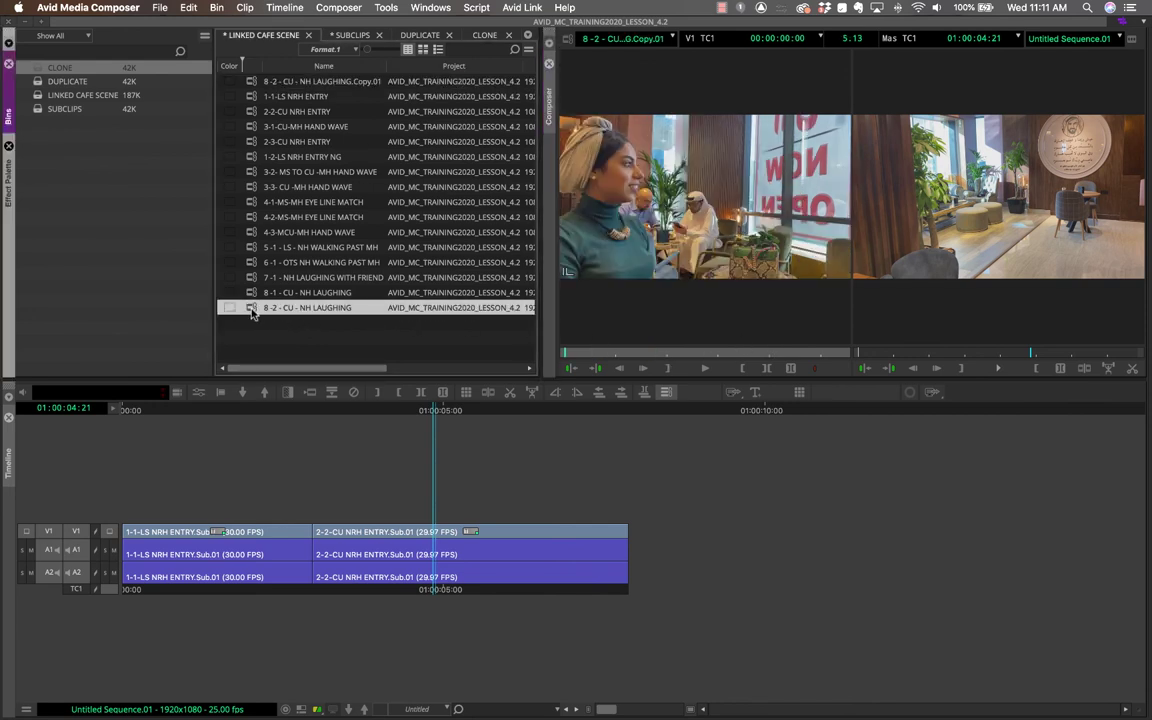
pyautogui.doubleClick(252, 309)
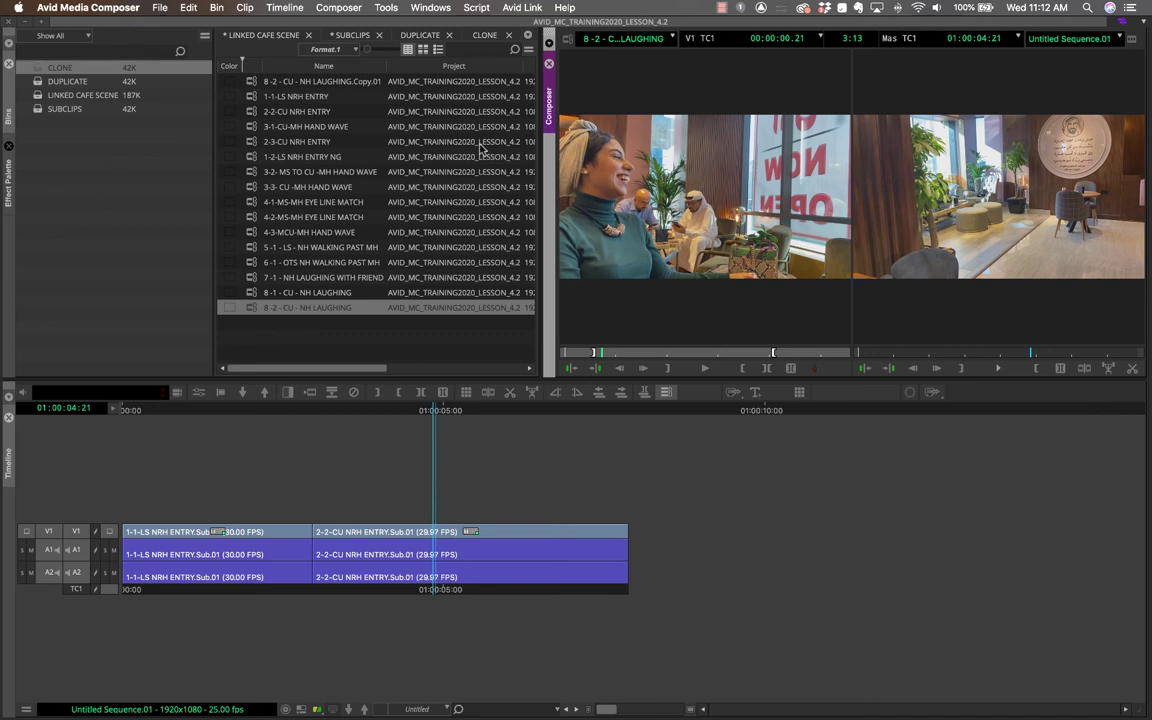
pyautogui.doubleClick(252, 83)
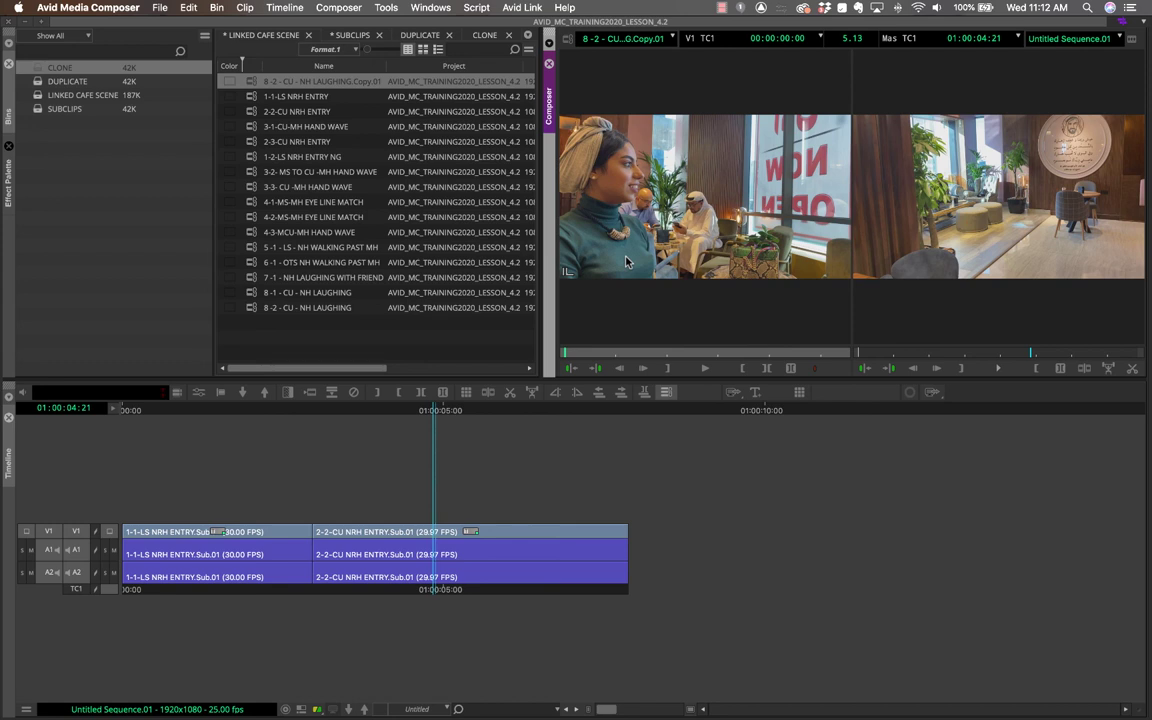
# - Move the 8 -2 - CU - NH LAUGHING.Copy.01 clip from the LINKED CAFE SCENE bin into the DUPLICATE bin
pyautogui.click(196, 196)
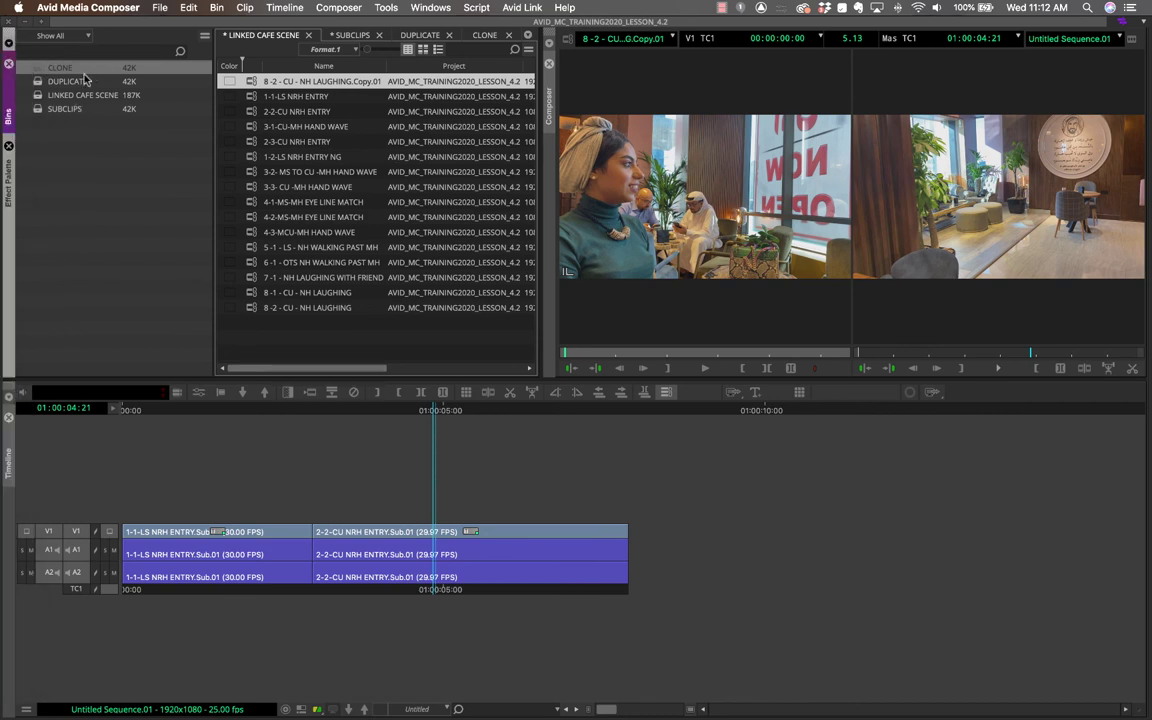
pyautogui.click(478, 37)
pyautogui.click(245, 36)
pyautogui.click(251, 308)
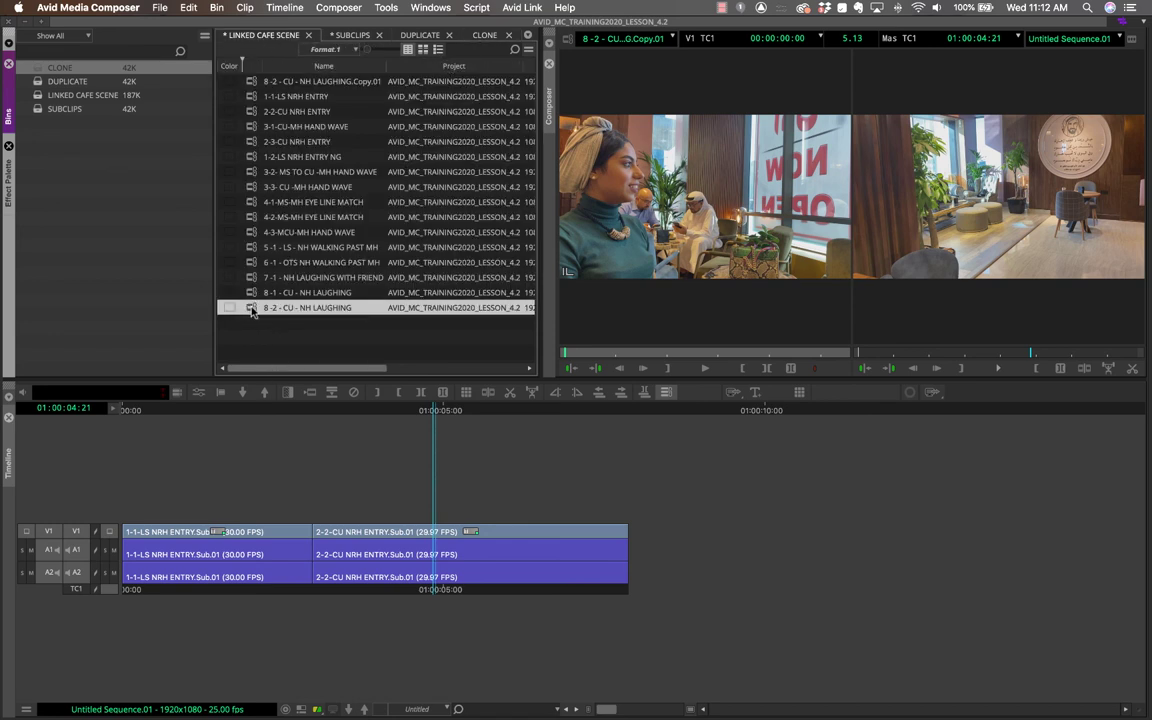
pyautogui.click(255, 84)
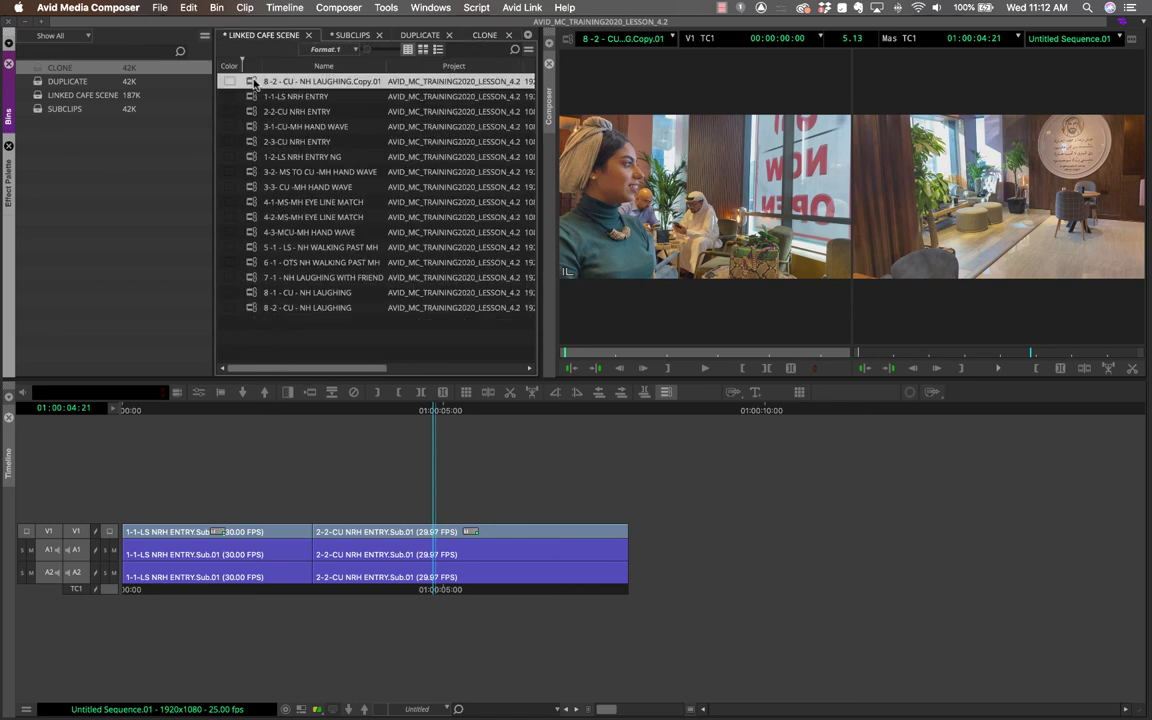
pyautogui.moveTo(320, 36); pyautogui.dragTo(290, 105)
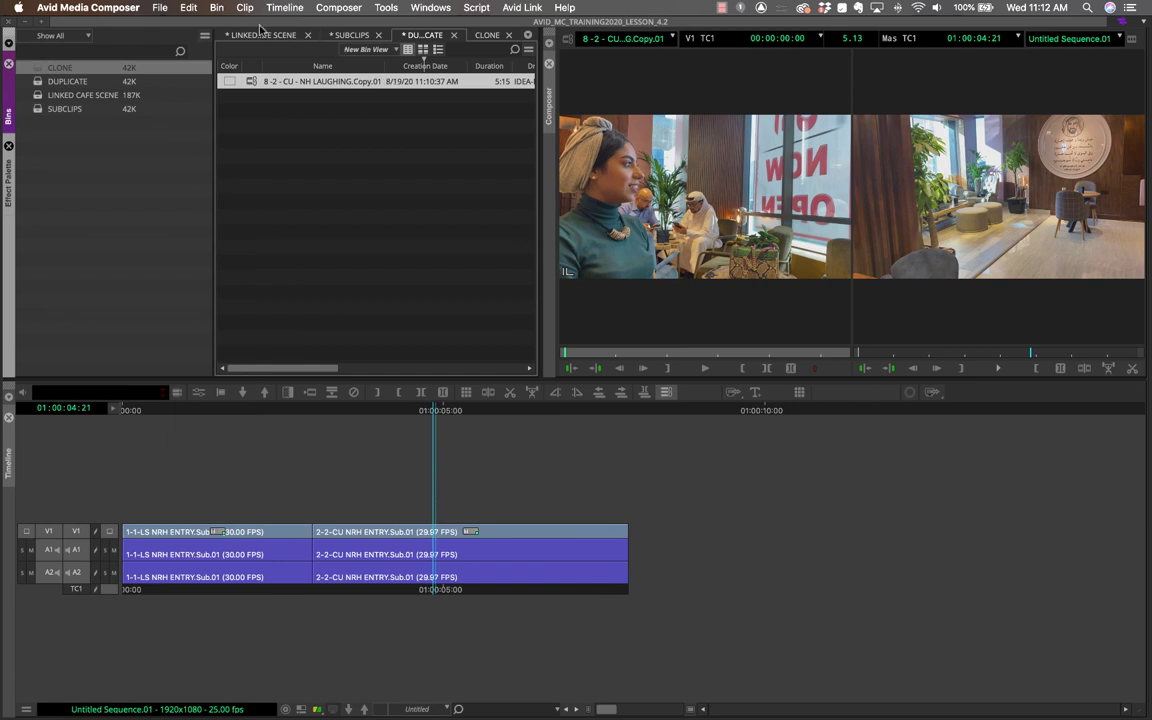
# - Duplicate the 8 -1 - CU - NH LAUGHING clip in the LINKED CAFE SCENE bin
pyautogui.click(230, 35)
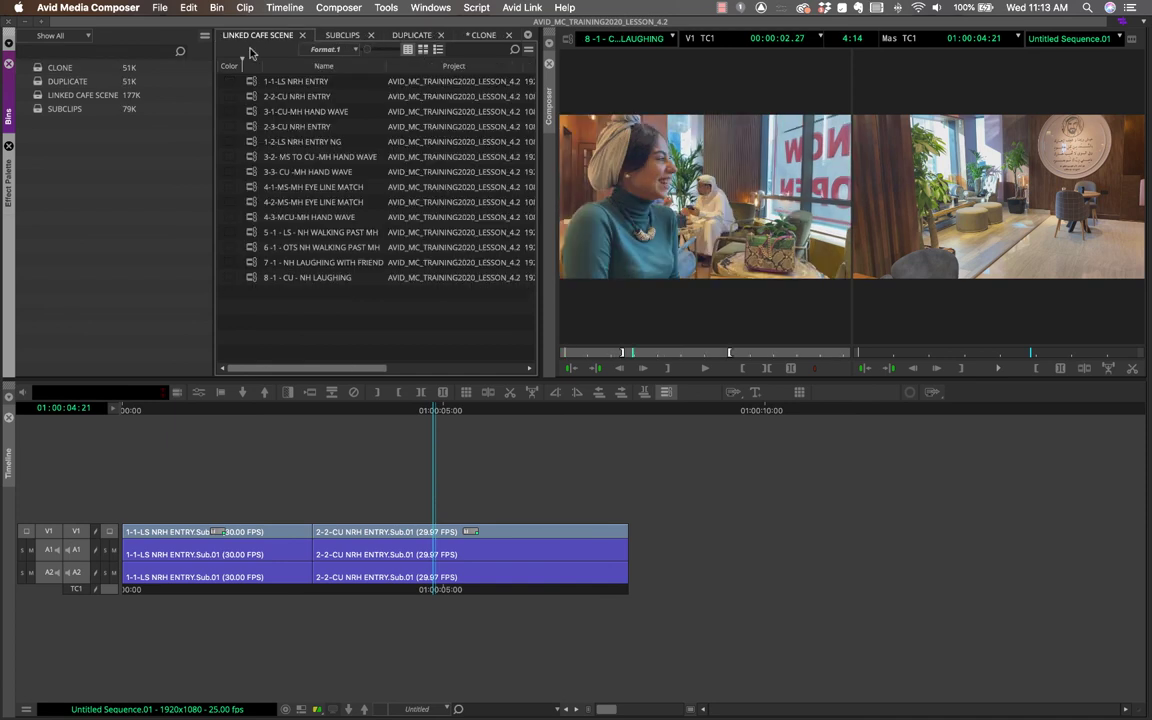
pyautogui.click(264, 277)
pyautogui.click(272, 300)
pyautogui.click(257, 278)
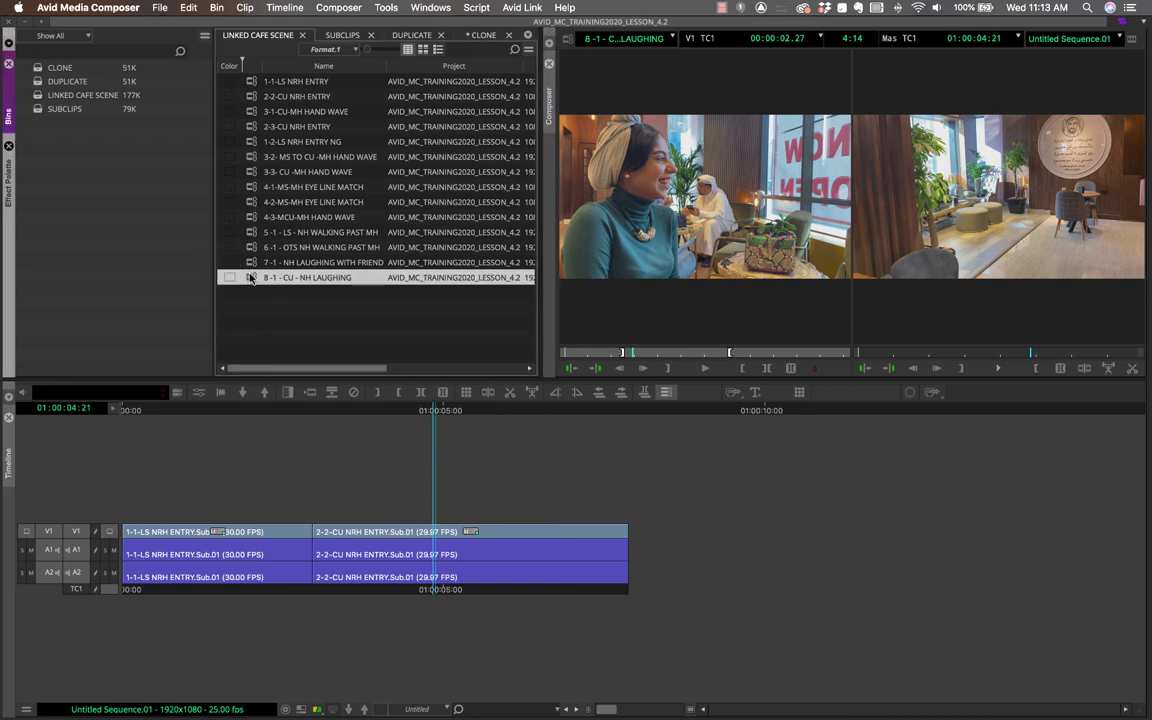
pyautogui.press('super+d')
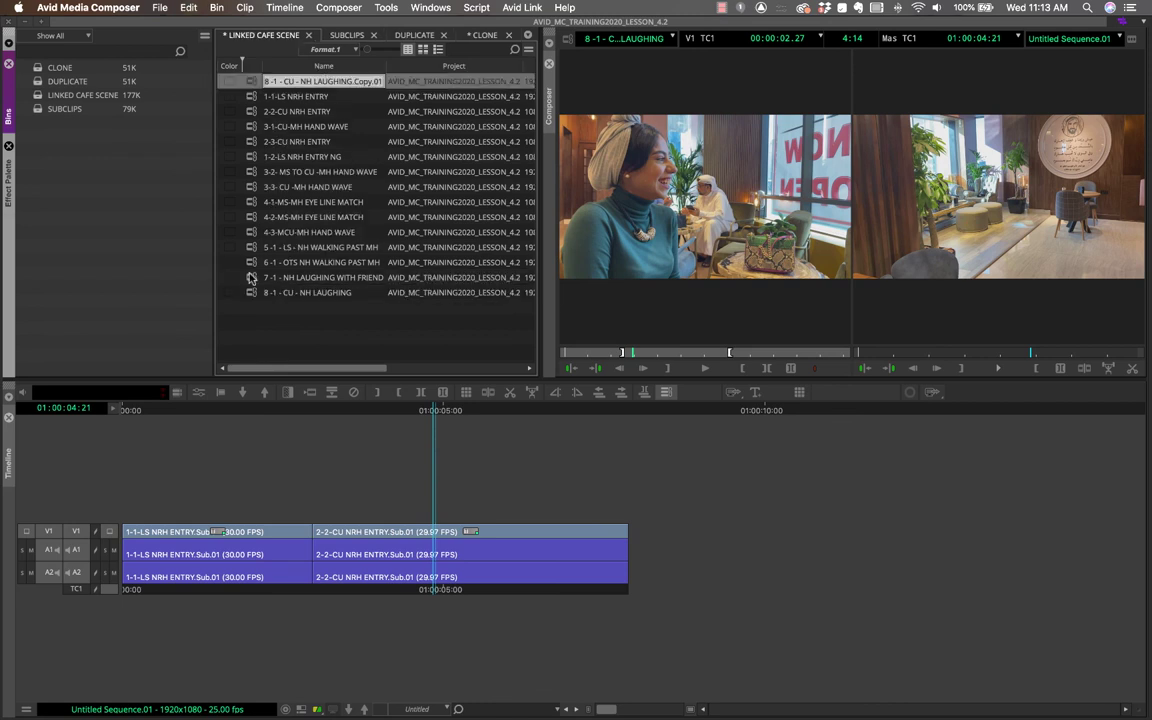
# - Delete the duplicated 8 -1 - CU - NH LAUGHING master clip from the LINKED CAFE SCENE bin
pyautogui.click(275, 329)
pyautogui.click(251, 82)
pyautogui.press('Delete')
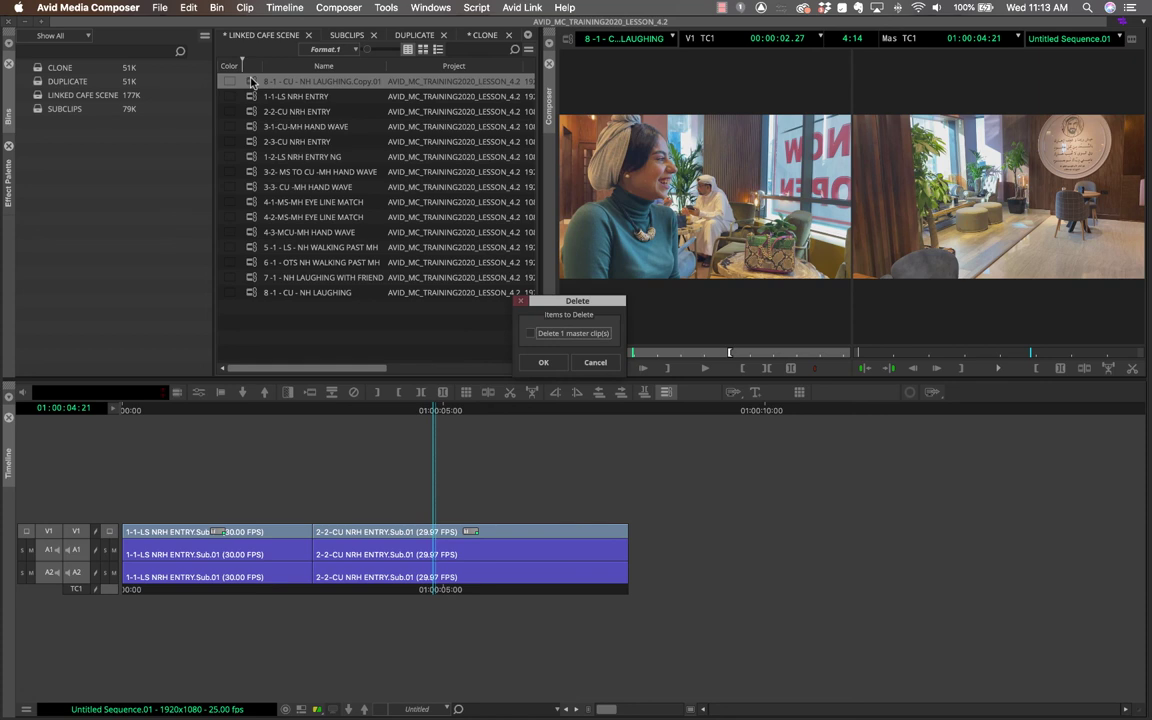
pyautogui.click(540, 361)
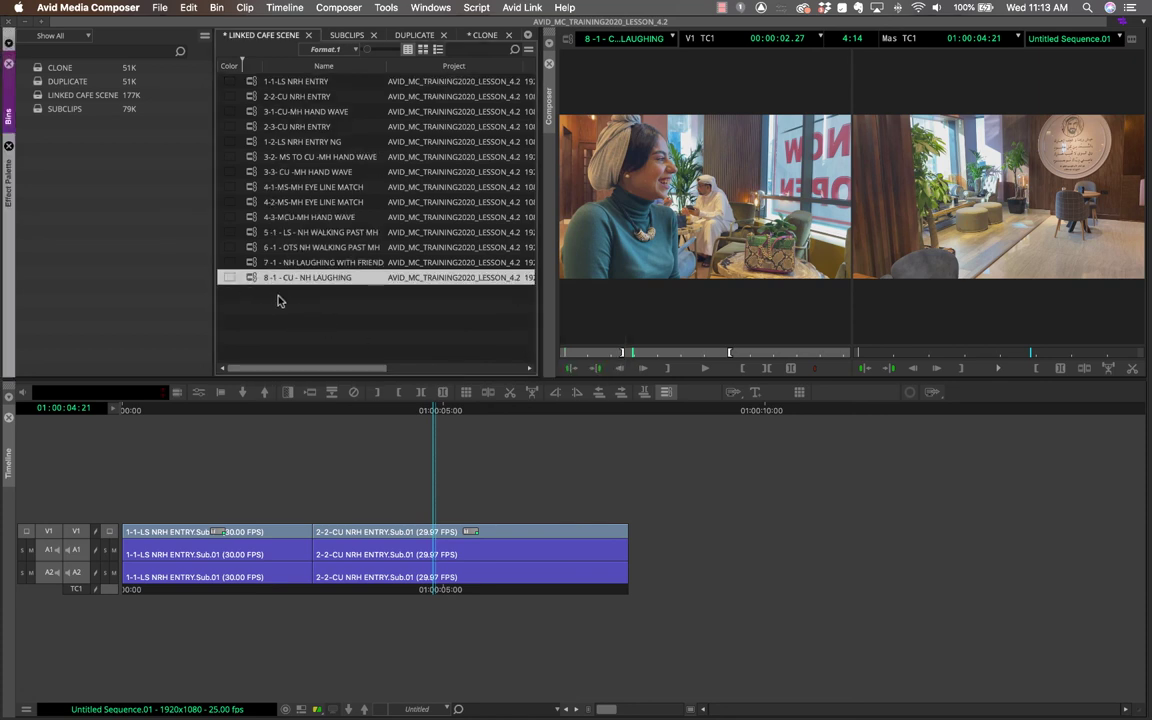
# - Clone the 8 -1 - CU - NH LAUGHING clip from the LINKED CAFE SCENE bin into the CLONE bin and check both bins
pyautogui.click(254, 281)
pyautogui.press('super+e')
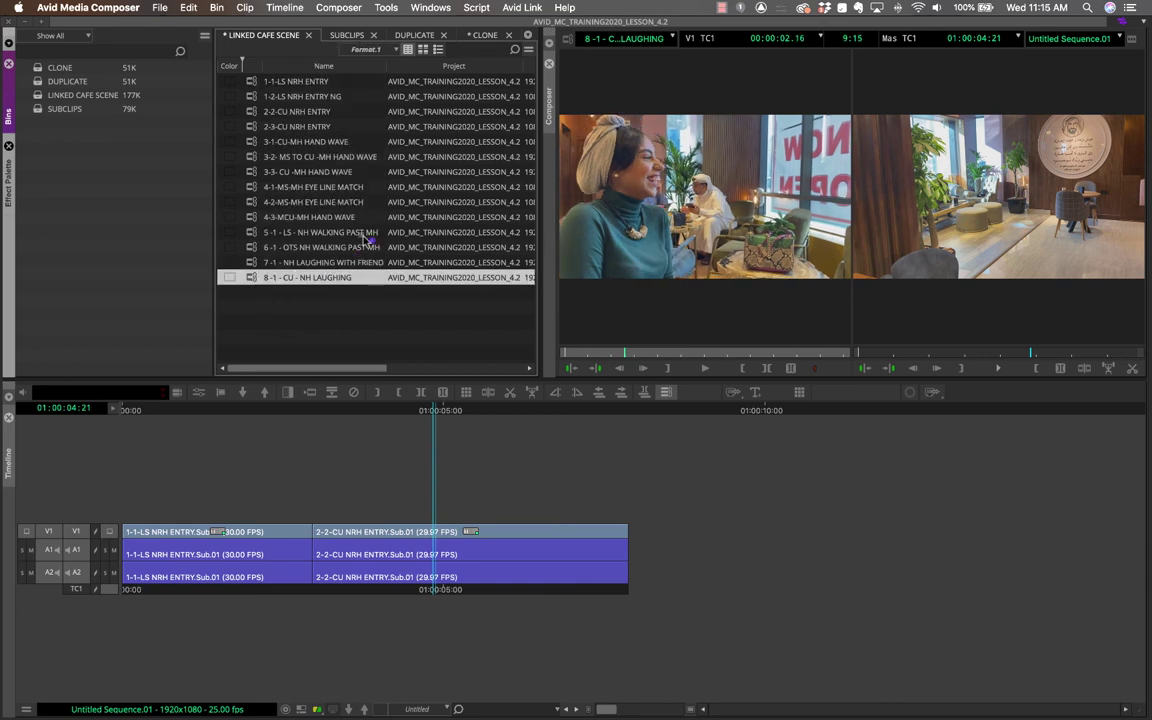
pyautogui.click(476, 36)
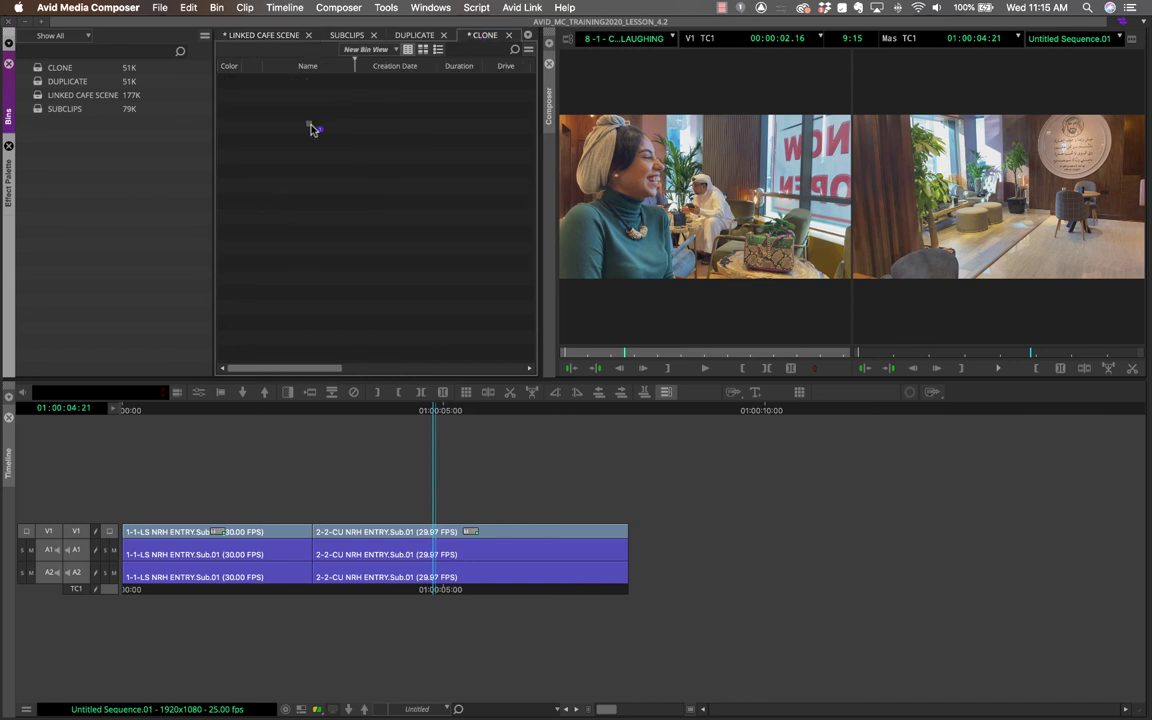
pyautogui.click(247, 36)
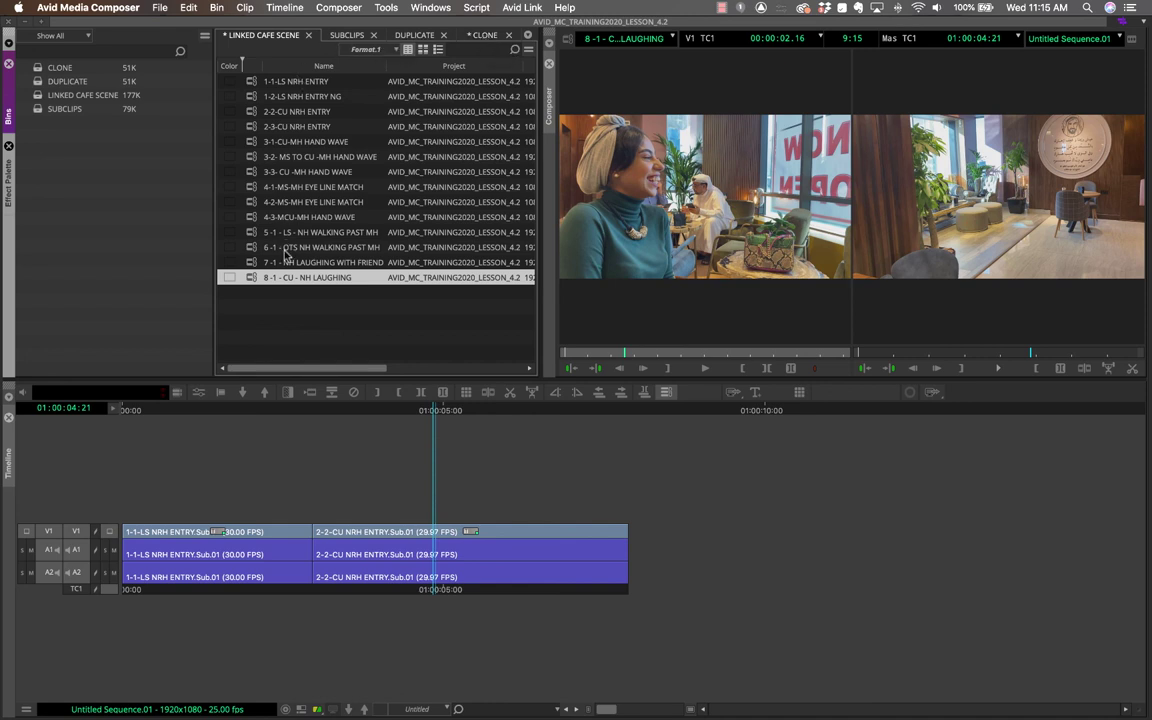
pyautogui.click(484, 36)
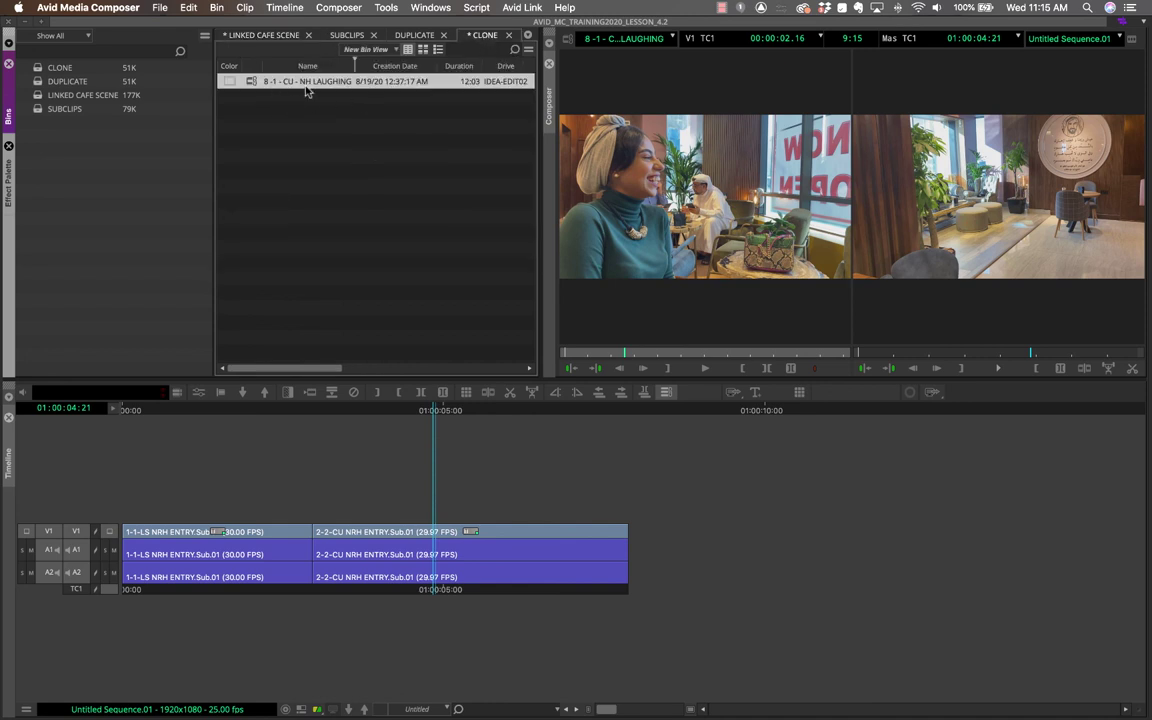
pyautogui.click(262, 36)
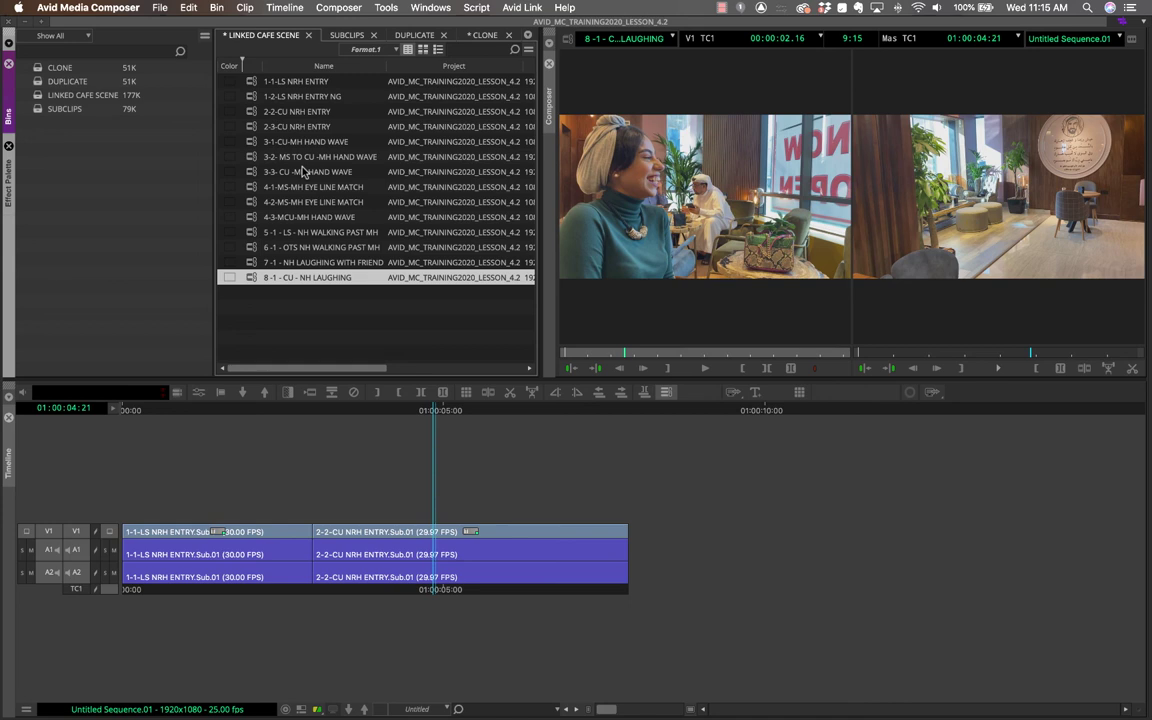
pyautogui.click(483, 37)
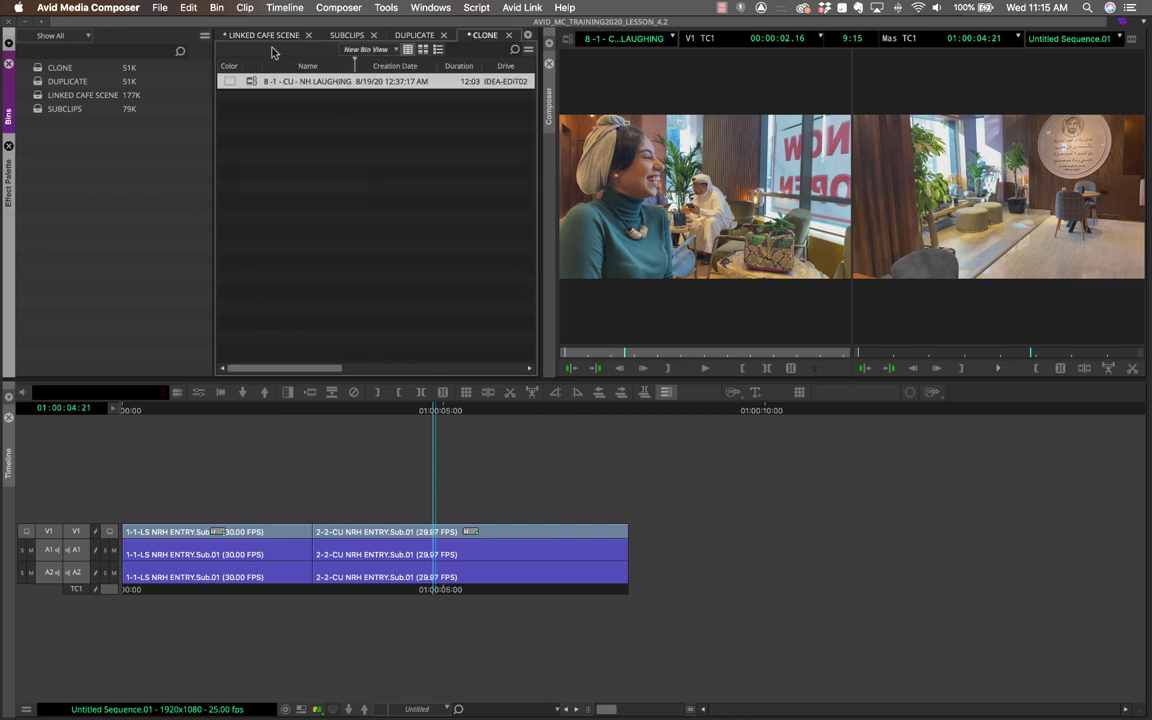
# - Load the original 8 -1 - CU - NH LAUGHING clip and mark in at about 00:00:02.16 and out at 00:00:09.12
pyautogui.click(262, 35)
pyautogui.doubleClick(251, 278)
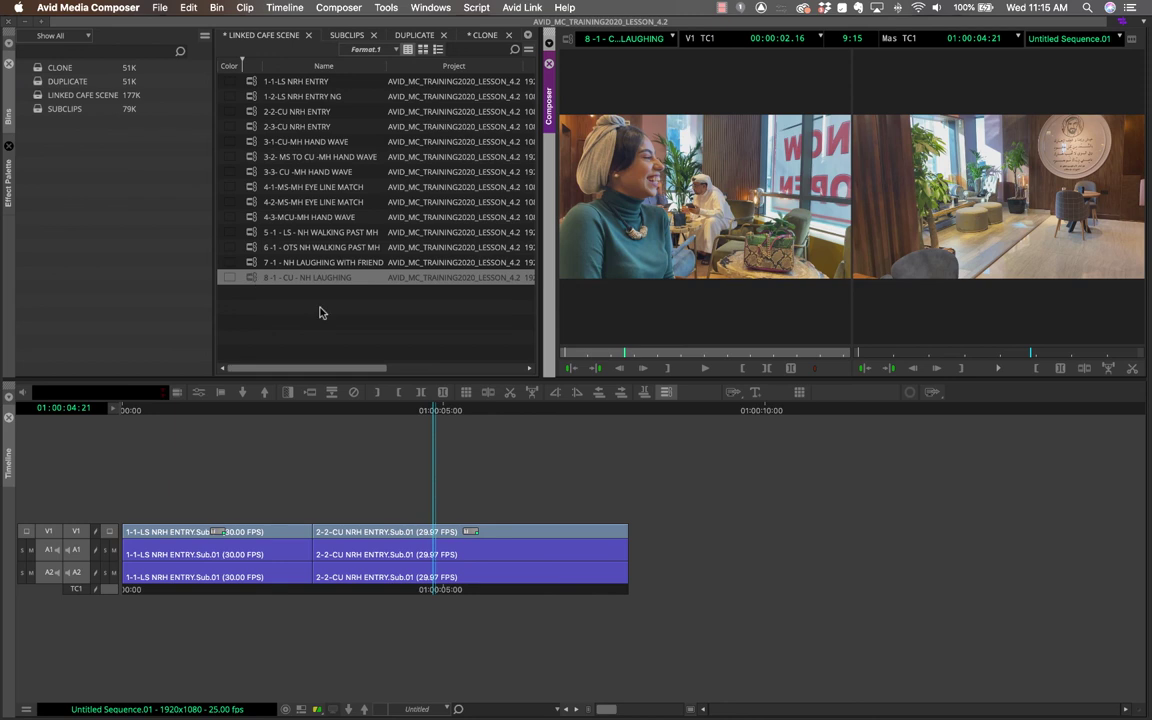
pyautogui.press('super+s')
pyautogui.press('i')
pyautogui.moveTo(630, 352); pyautogui.dragTo(786, 353)
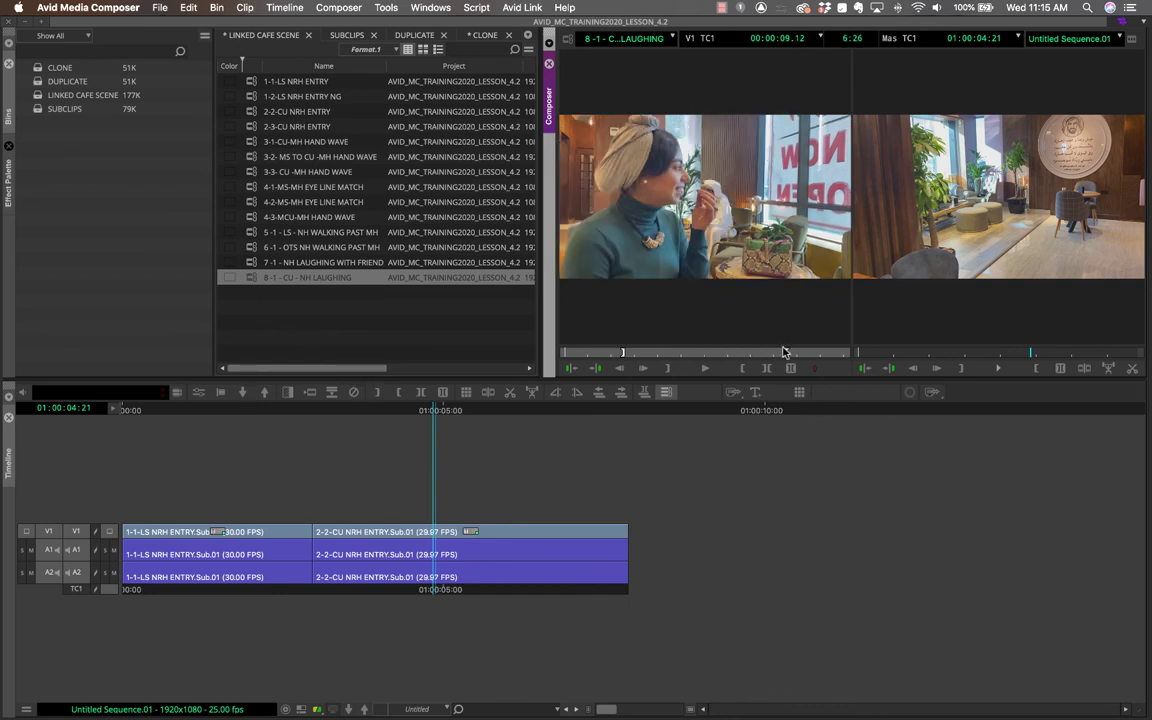
pyautogui.click(258, 299)
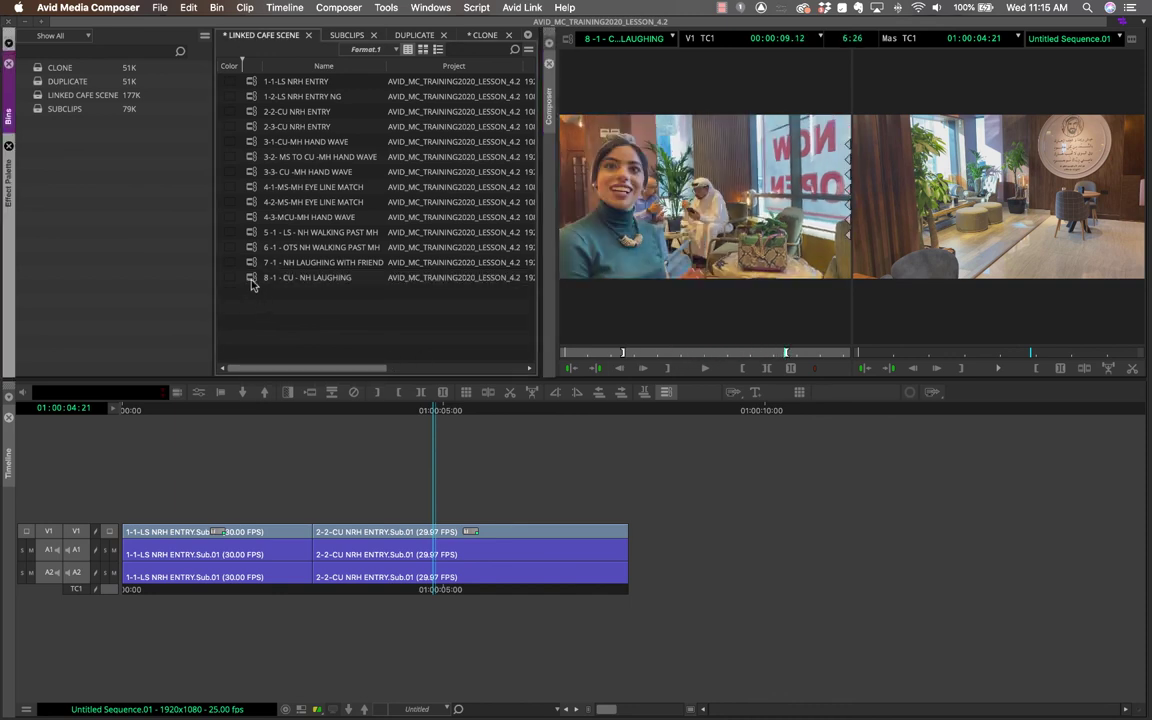
# - Load the cloned 8 -1 - CU - NH LAUGHING clip from the CLONE bin and check its in and out marks
pyautogui.click(484, 36)
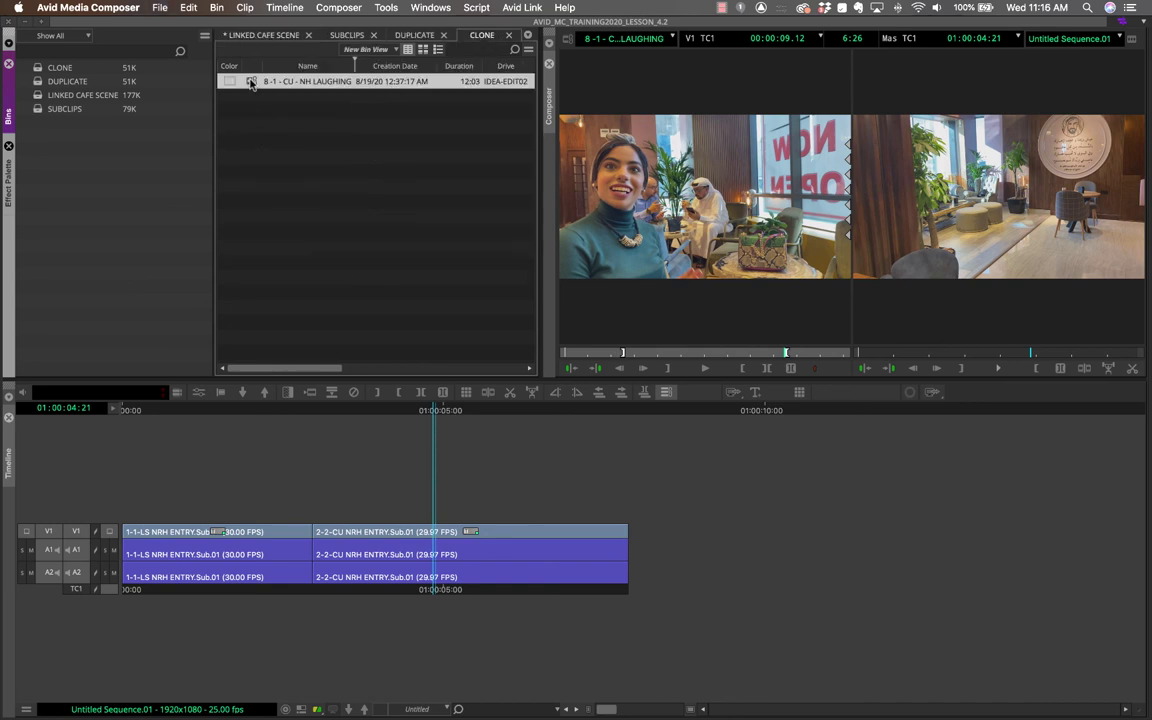
pyautogui.doubleClick(251, 83)
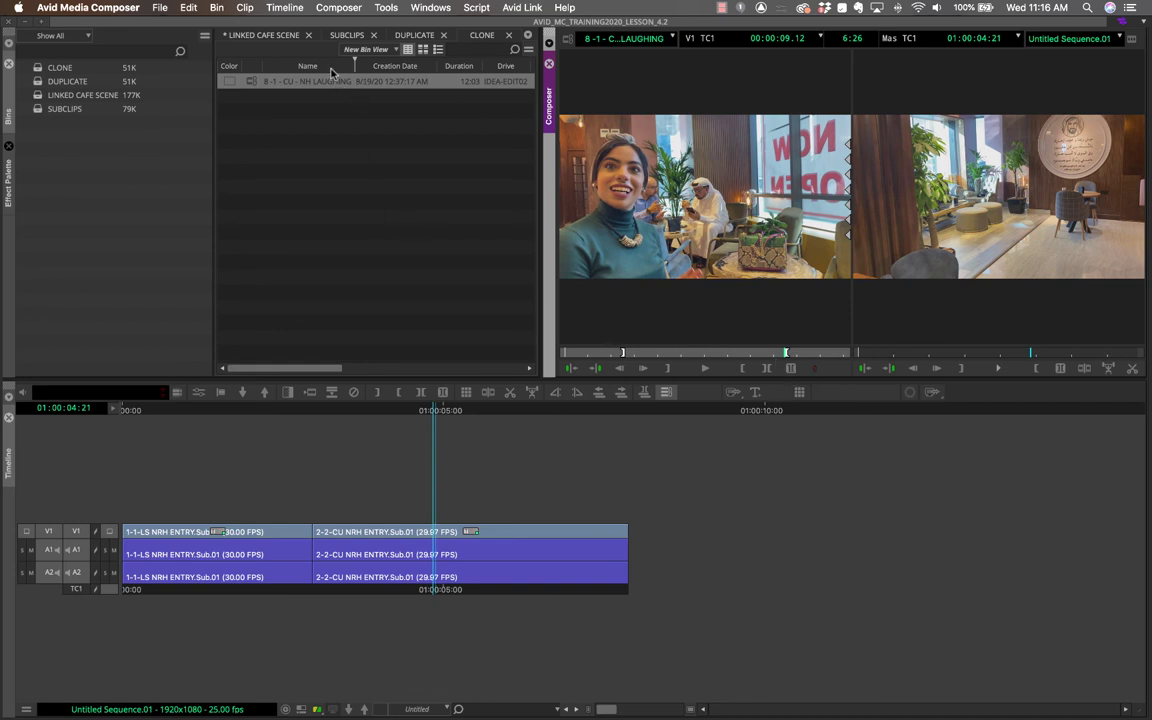
pyautogui.click(262, 38)
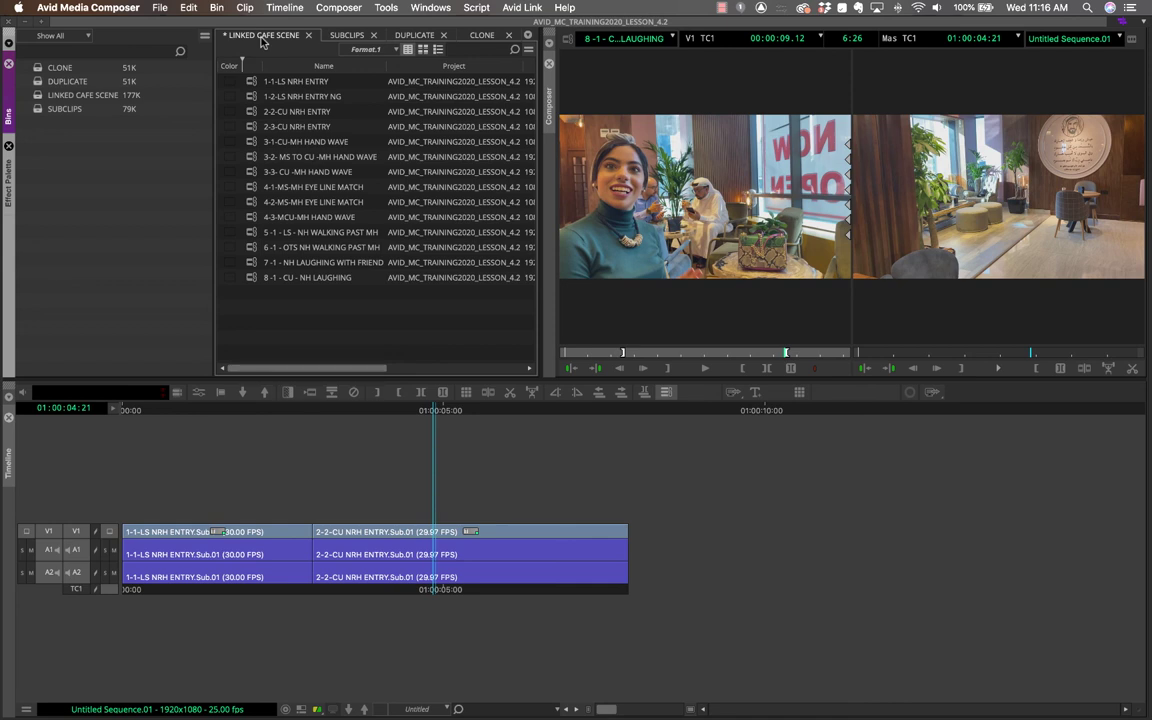
pyautogui.click(641, 352)
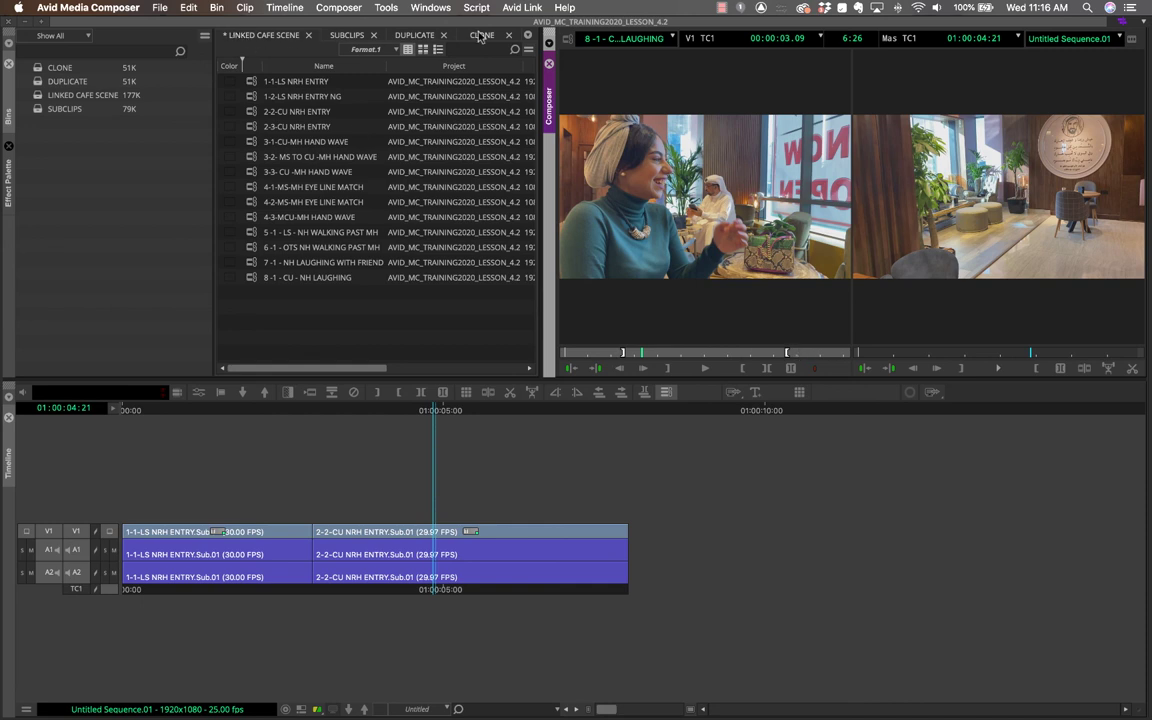
# - Compare the clips in the LINKED CAFE SCENE, DUPLICATE and CLONE bins by viewing the bins alternately
pyautogui.click(425, 35)
pyautogui.click(262, 36)
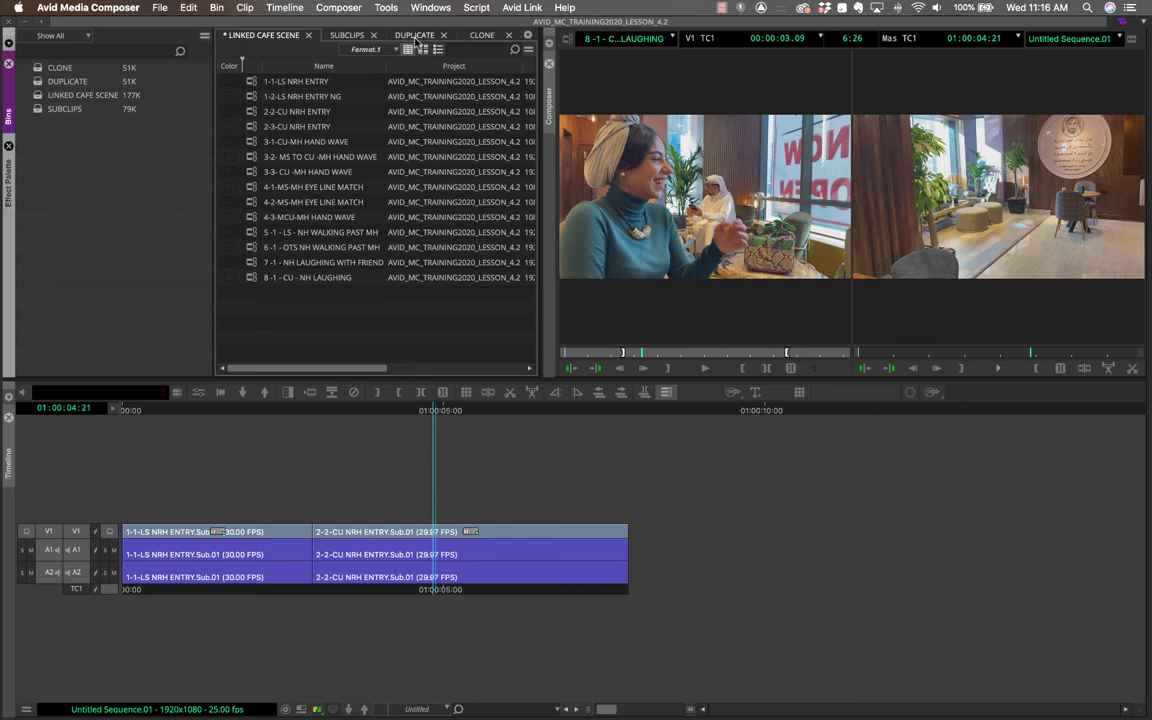
pyautogui.click(470, 36)
pyautogui.click(238, 35)
pyautogui.click(470, 36)
pyautogui.click(236, 36)
pyautogui.click(478, 40)
pyautogui.click(278, 37)
pyautogui.click(481, 34)
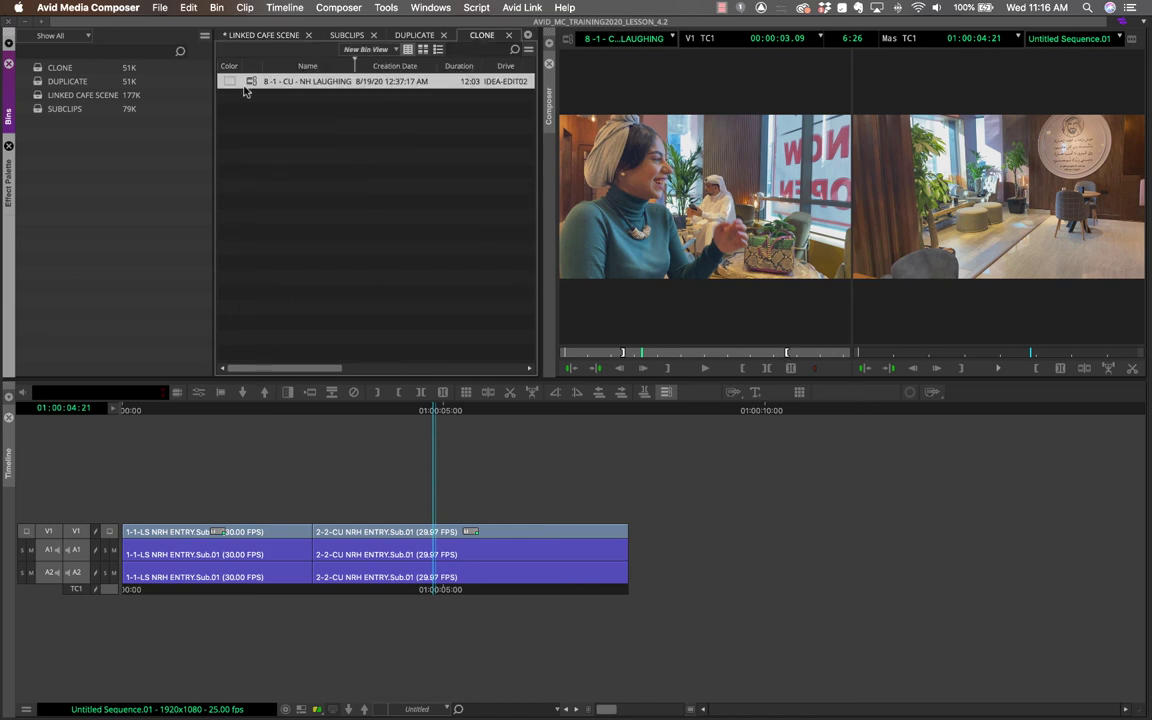
pyautogui.click(262, 34)
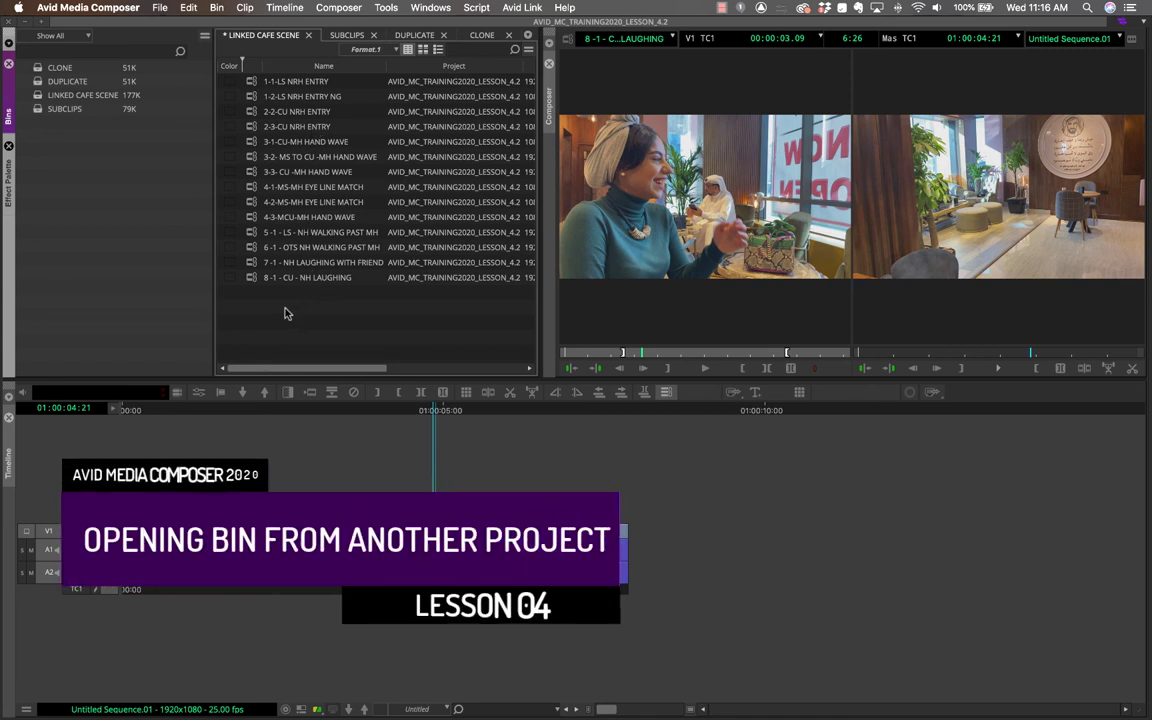
# - Move the sequence playhead to 01:00:06:16, within the 2-2-CU NRH ENTRY segment
pyautogui.click(222, 411)
pyautogui.click(206, 411)
pyautogui.click(548, 411)
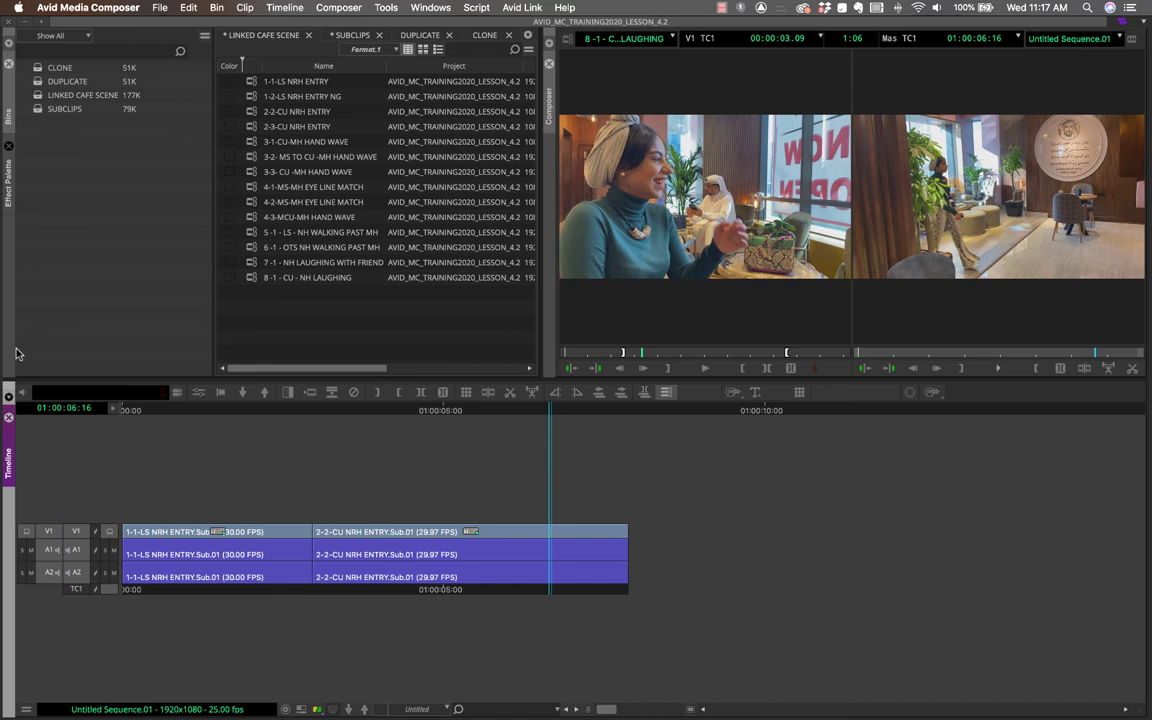
# - Open the LINKED MEDIA.avb bin from the LESSON03.2 project folder
pyautogui.click(160, 8)
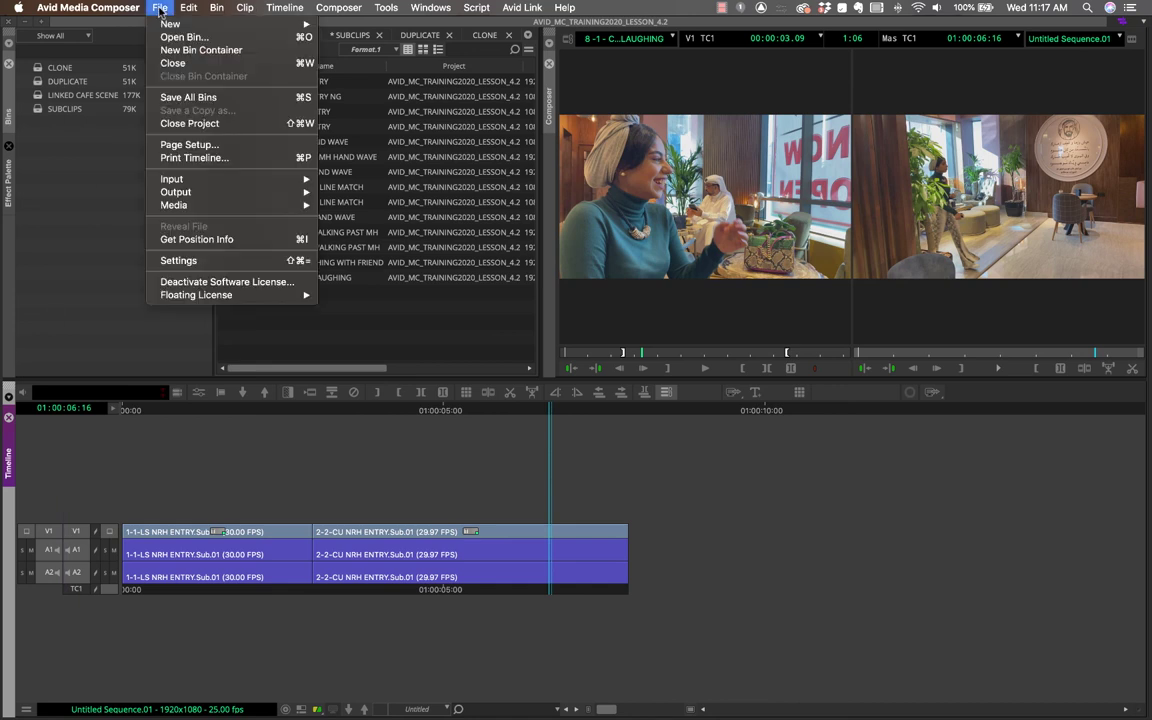
pyautogui.press('Escape')
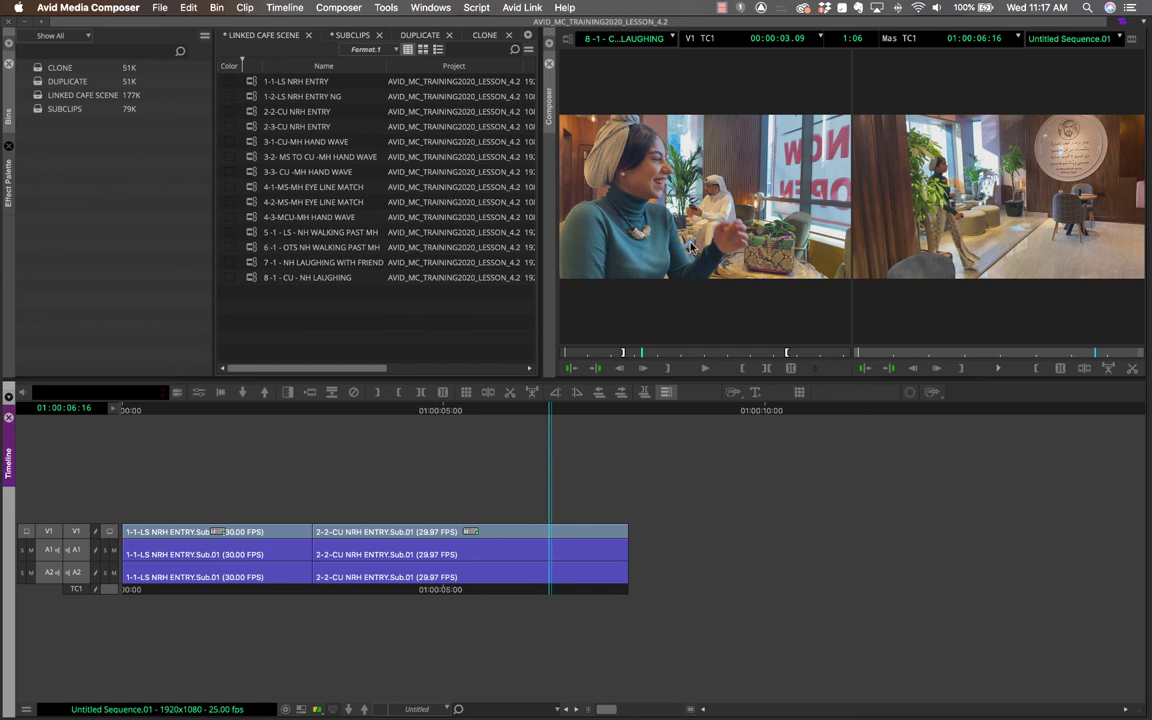
pyautogui.press('super+o')
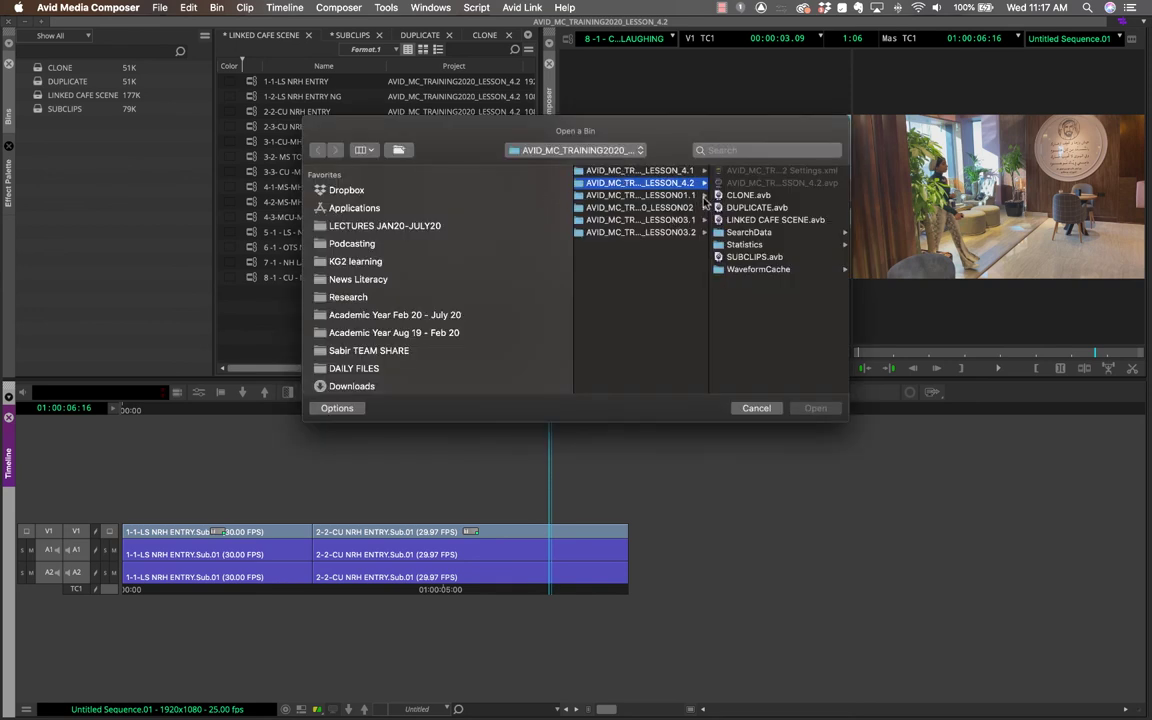
pyautogui.click(662, 232)
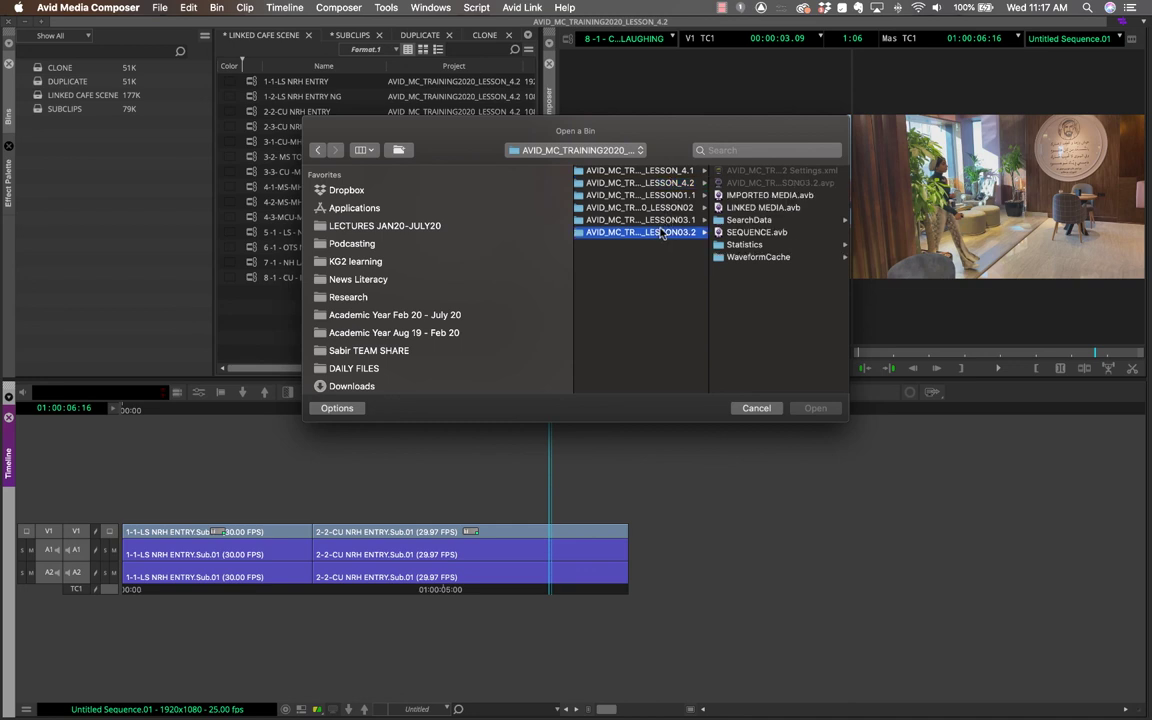
pyautogui.click(762, 207)
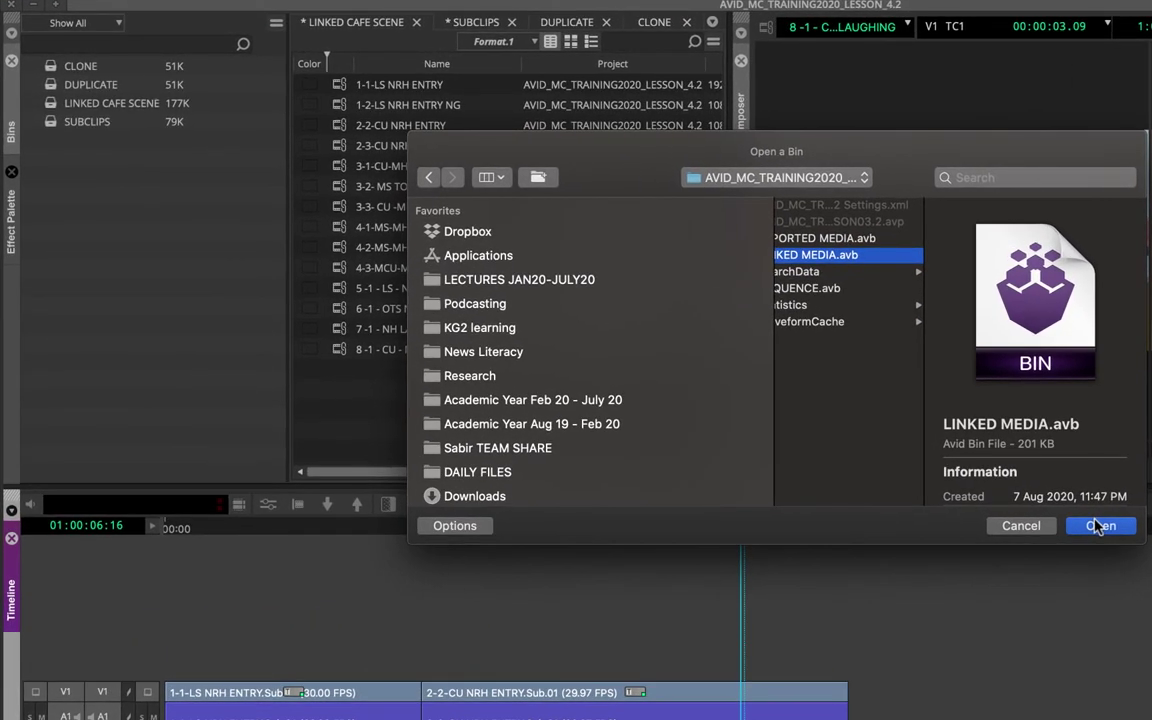
pyautogui.click(1058, 510)
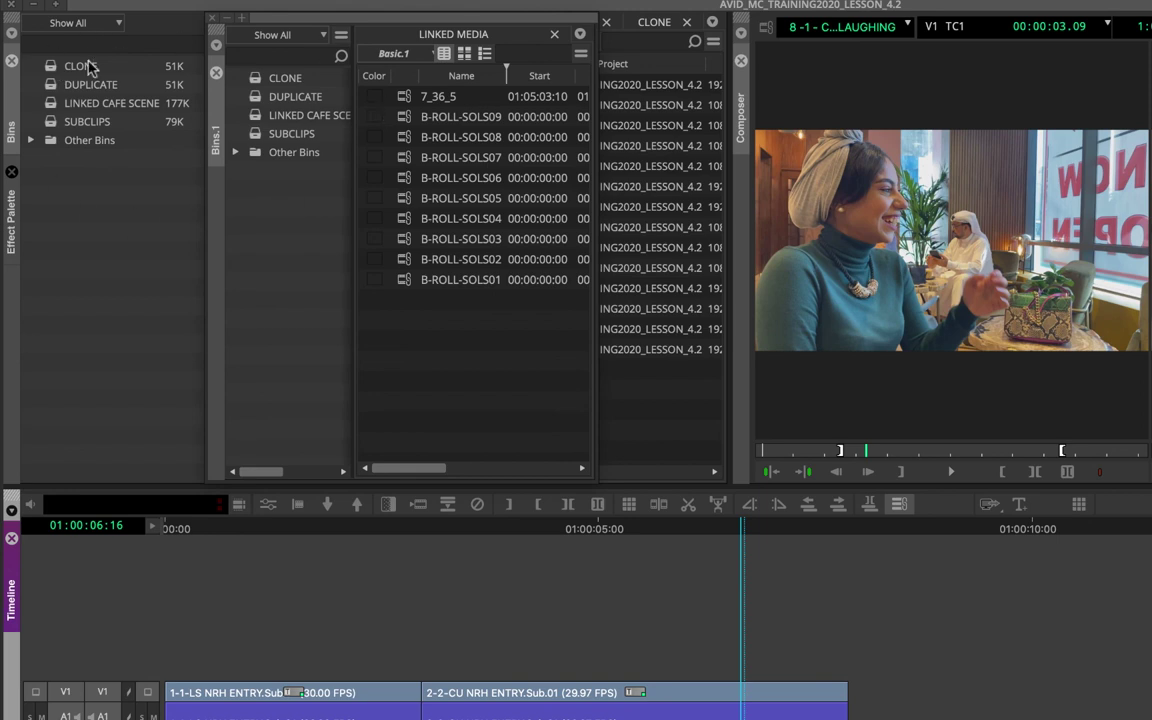
# - Reveal the LINKED MEDIA bin inside the Other Bins folder of the floating bin window and widen its bin list
pyautogui.moveTo(276, 20); pyautogui.dragTo(516, 93)
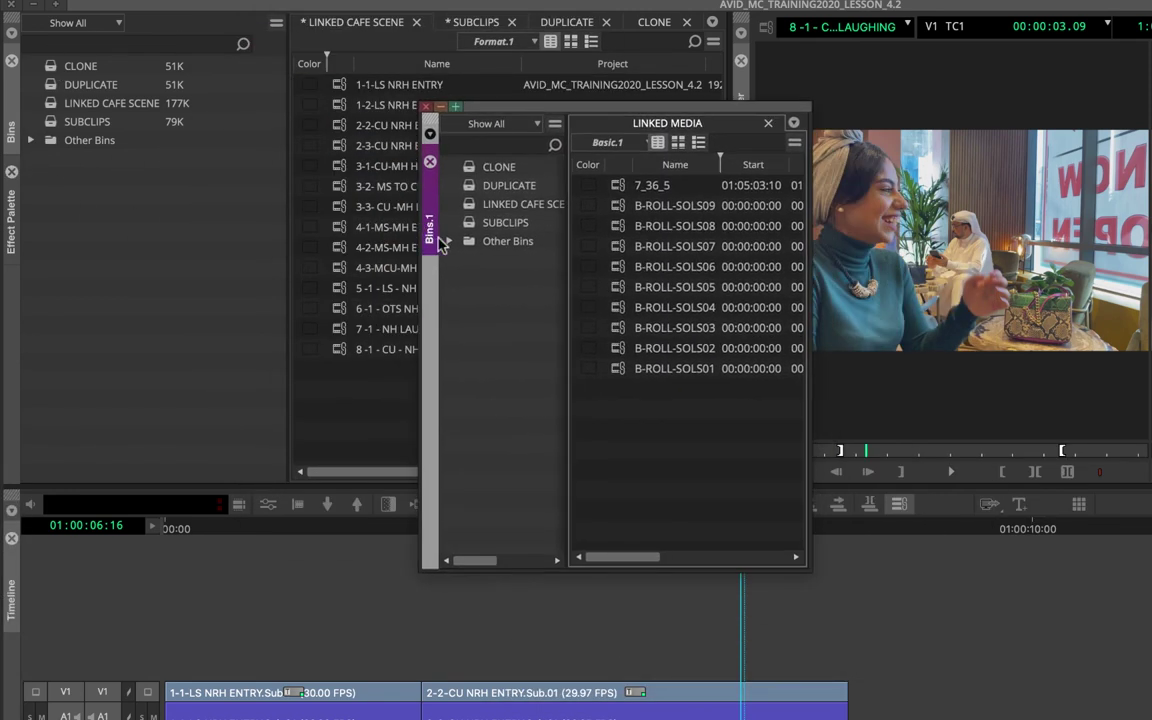
pyautogui.click(449, 242)
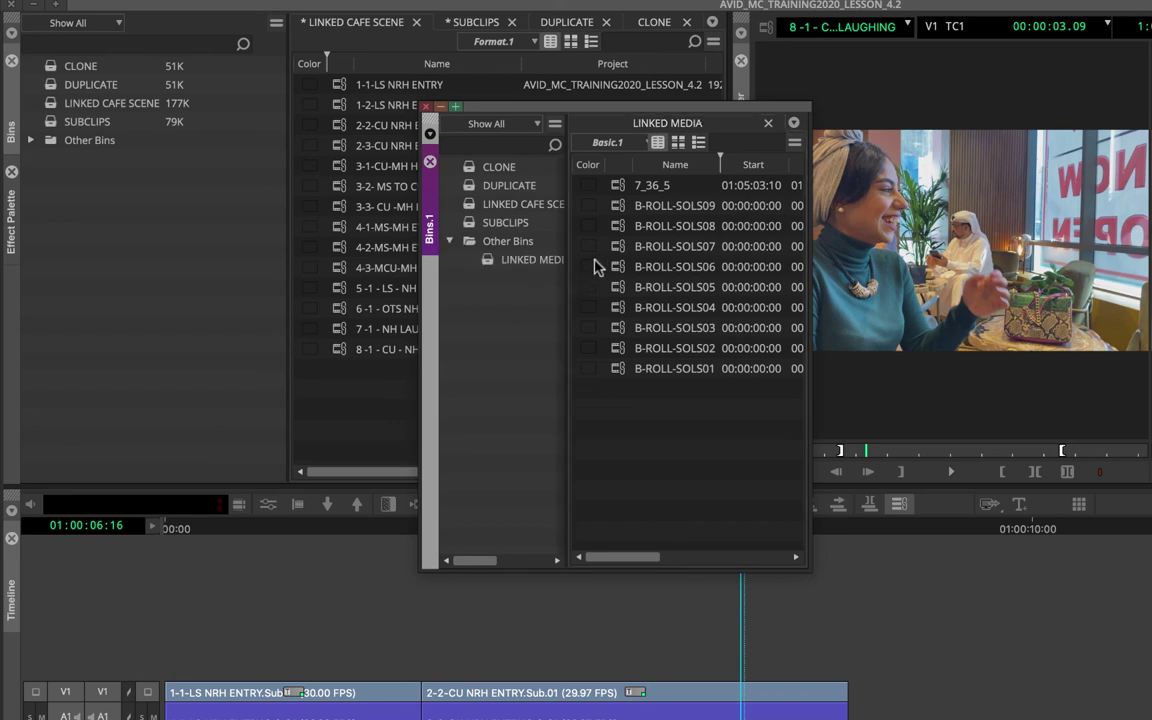
pyautogui.moveTo(565, 258); pyautogui.dragTo(617, 258)
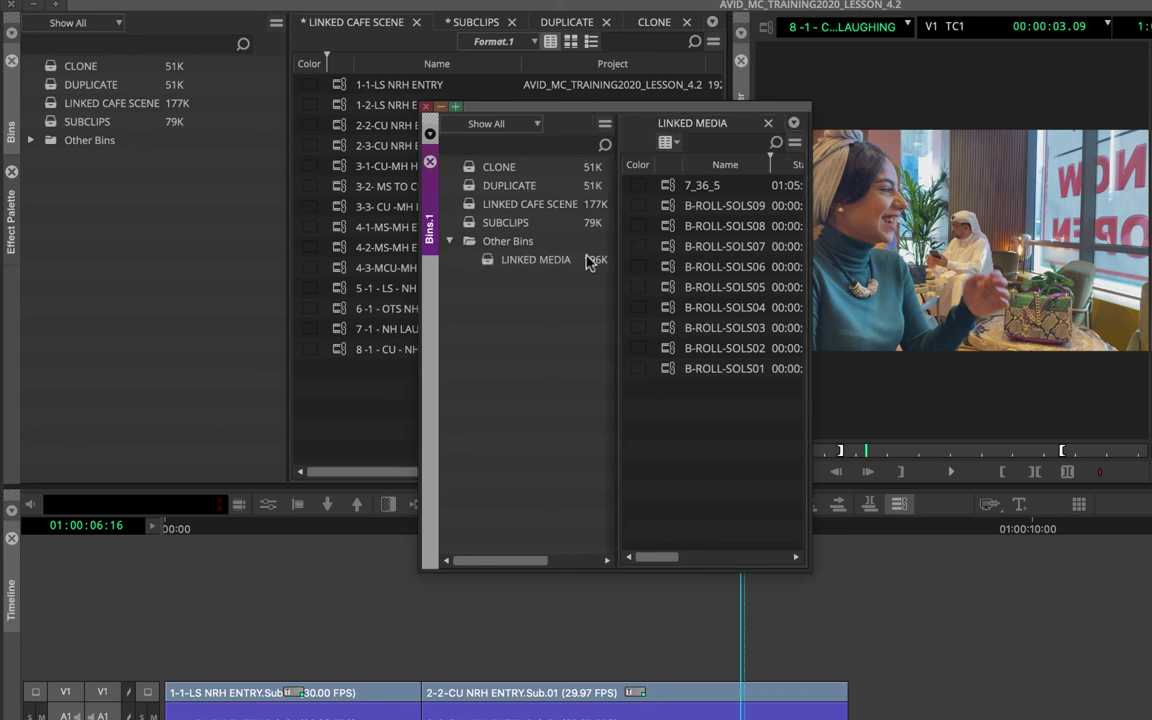
pyautogui.click(488, 262)
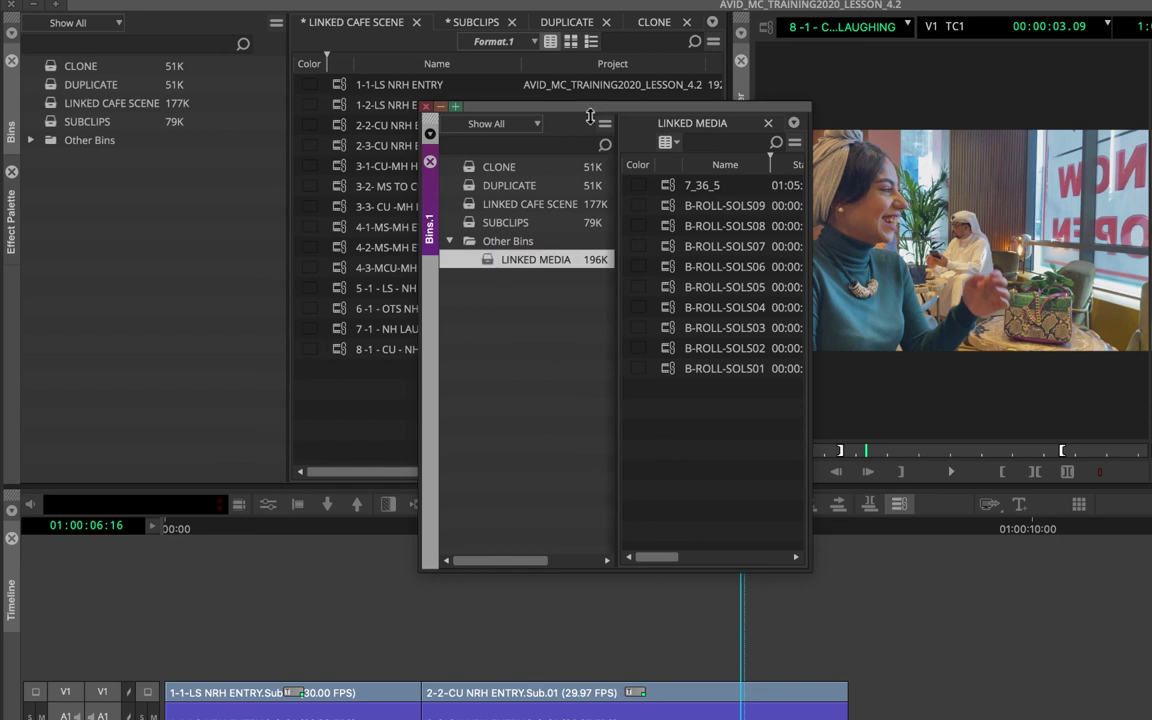
# - Enlarge the floating bin window and load B-ROLL-SOLS05 into the source monitor, positioned at about 00:01:06:07
pyautogui.moveTo(600, 106); pyautogui.dragTo(235, 161)
pyautogui.moveTo(445, 367); pyautogui.dragTo(675, 367)
pyautogui.moveTo(290, 338); pyautogui.dragTo(1055, 341)
pyautogui.moveTo(874, 451); pyautogui.dragTo(985, 451)
# - Duplicate the clips B-ROLL-SOLS01 through B-ROLL-SOLS05 in the LINKED MEDIA bin
pyautogui.moveTo(352, 167); pyautogui.dragTo(669, 162)
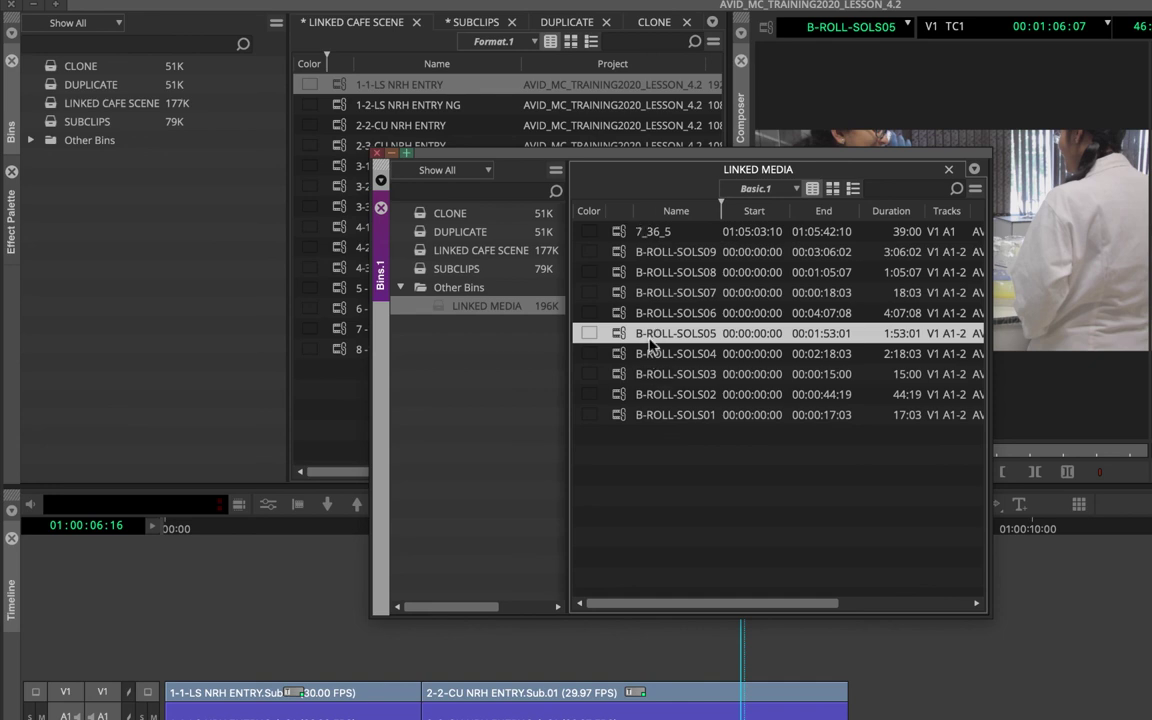
pyautogui.moveTo(678, 157); pyautogui.dragTo(520, 210)
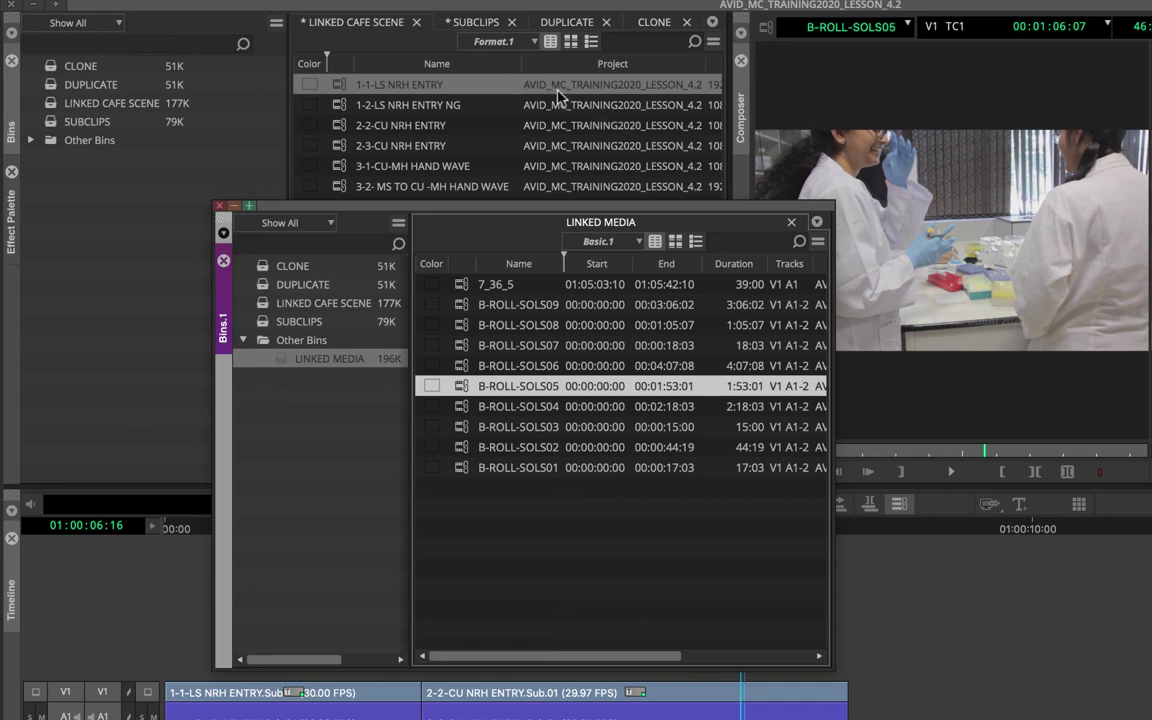
pyautogui.click(648, 27)
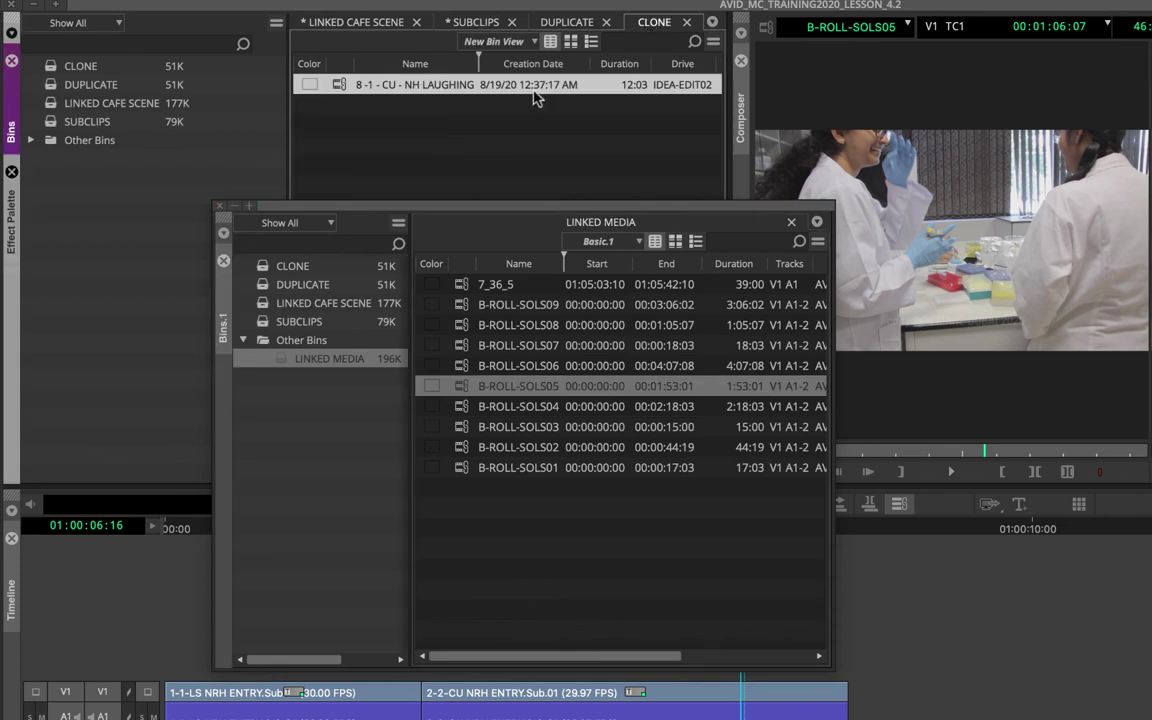
pyautogui.moveTo(481, 524); pyautogui.dragTo(425, 380)
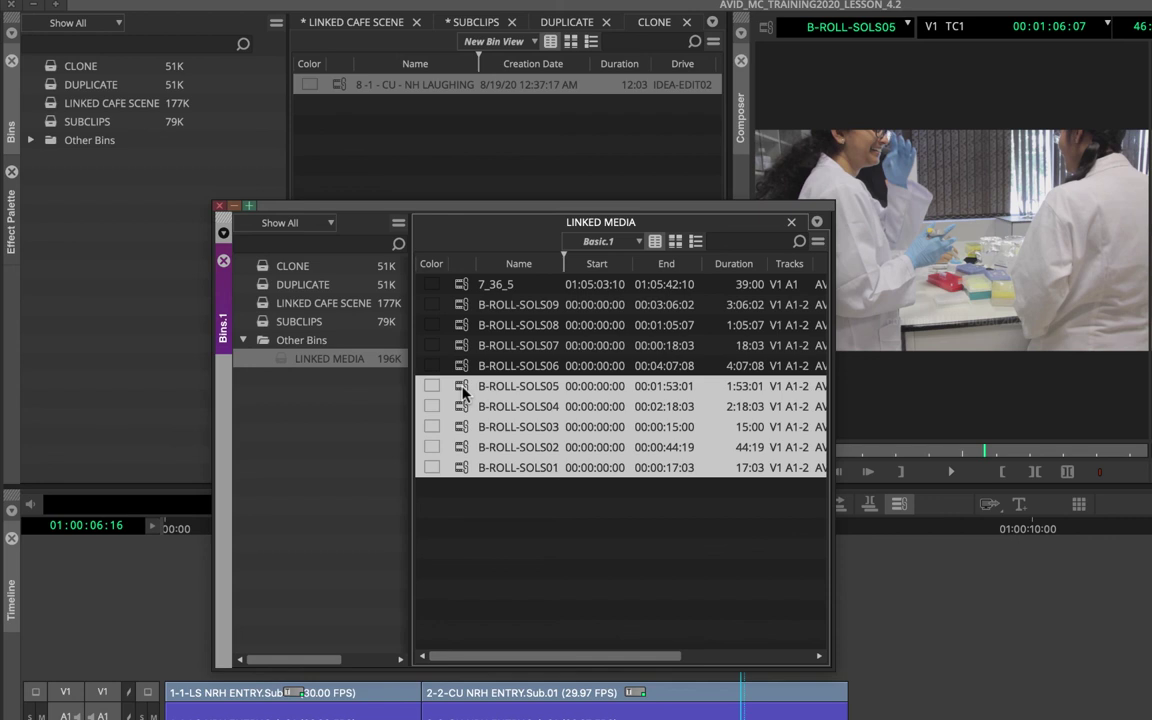
pyautogui.press('super+d')
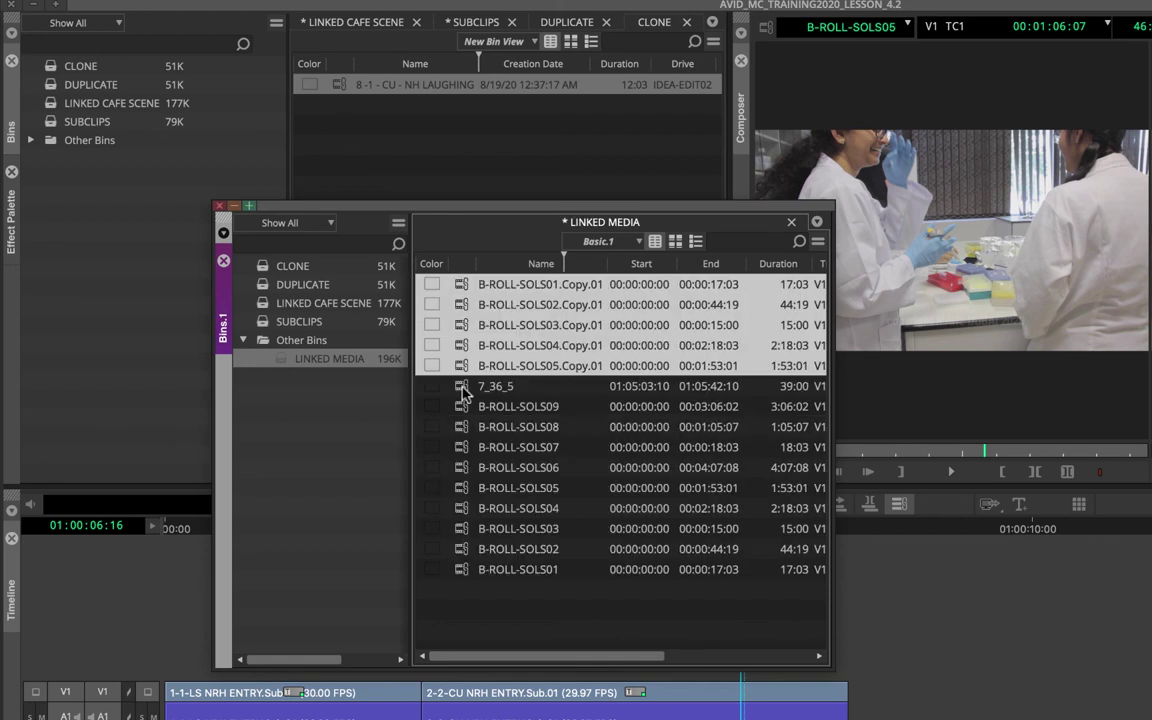
# - Move the five B-ROLL-SOLS copies into the DUPLICATE bin and close the LINKED MEDIA bin, removing it from the bin list
pyautogui.moveTo(430, 280)
pyautogui.mouseDown()
pyautogui.moveTo(393, 150)
pyautogui.moveTo(373, 126)
pyautogui.moveTo(490, 43)
pyautogui.moveTo(566, 22)
pyautogui.moveTo(373, 147)
pyautogui.mouseUp()
pyautogui.moveTo(354, 205); pyautogui.dragTo(419, 370)
pyautogui.click(431, 293)
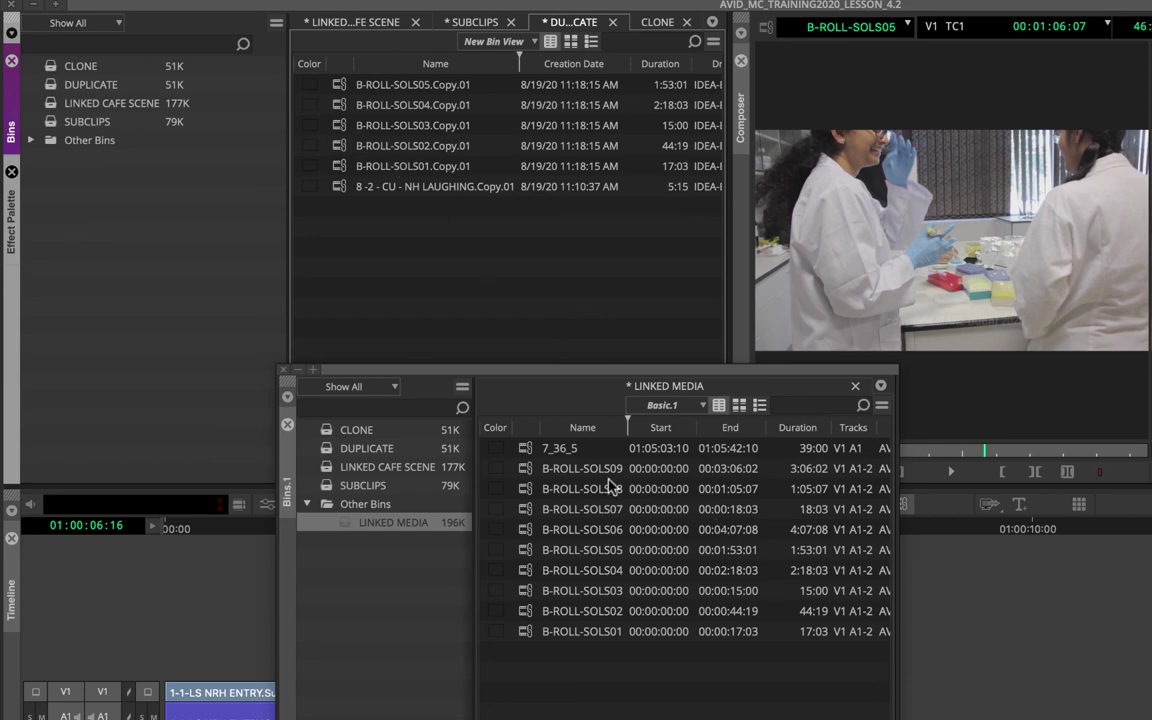
pyautogui.click(340, 524)
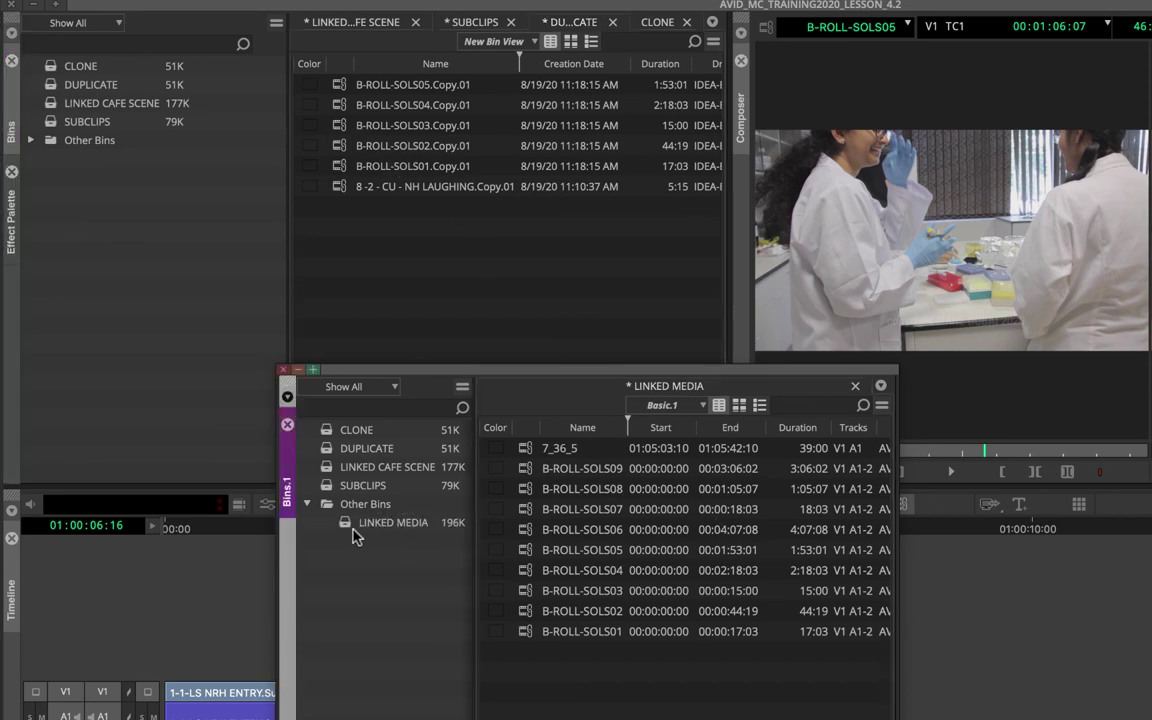
pyautogui.hotkey('ctrl', 'w')
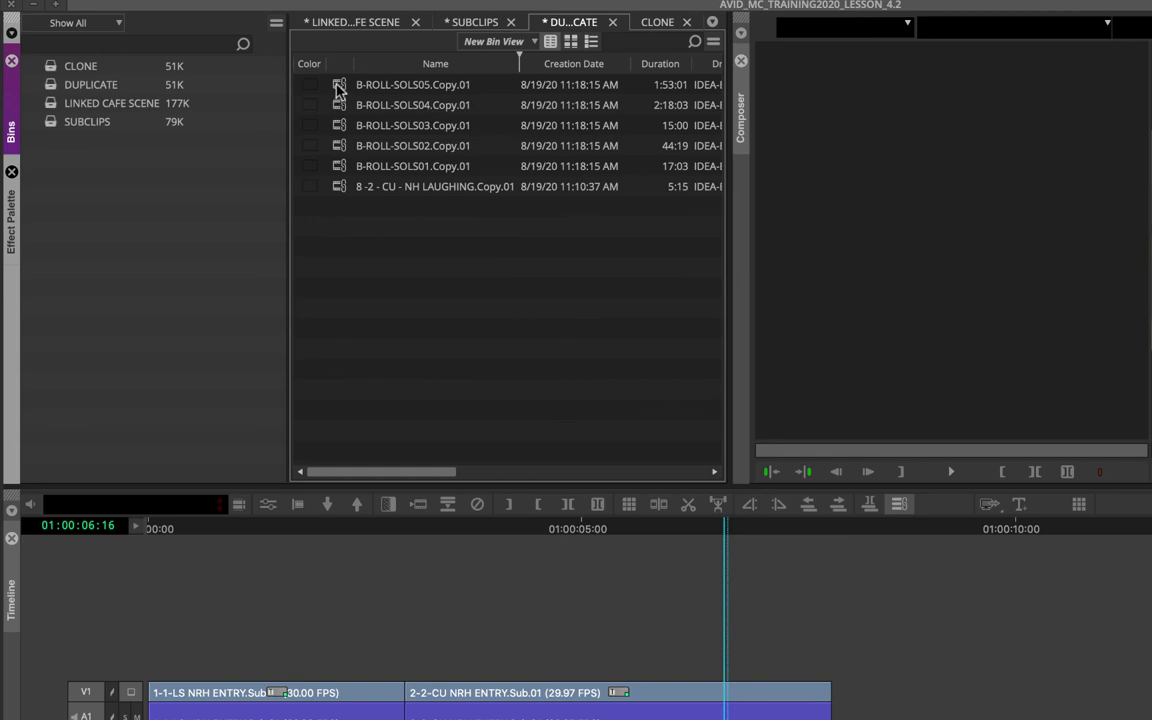
# - Load B-ROLL-SOLS05.Copy.01 from the DUPLICATE bin into the source monitor and go to 00:00:45:00
pyautogui.moveTo(339, 88); pyautogui.dragTo(769, 307)
pyautogui.moveTo(800, 447); pyautogui.dragTo(915, 456)
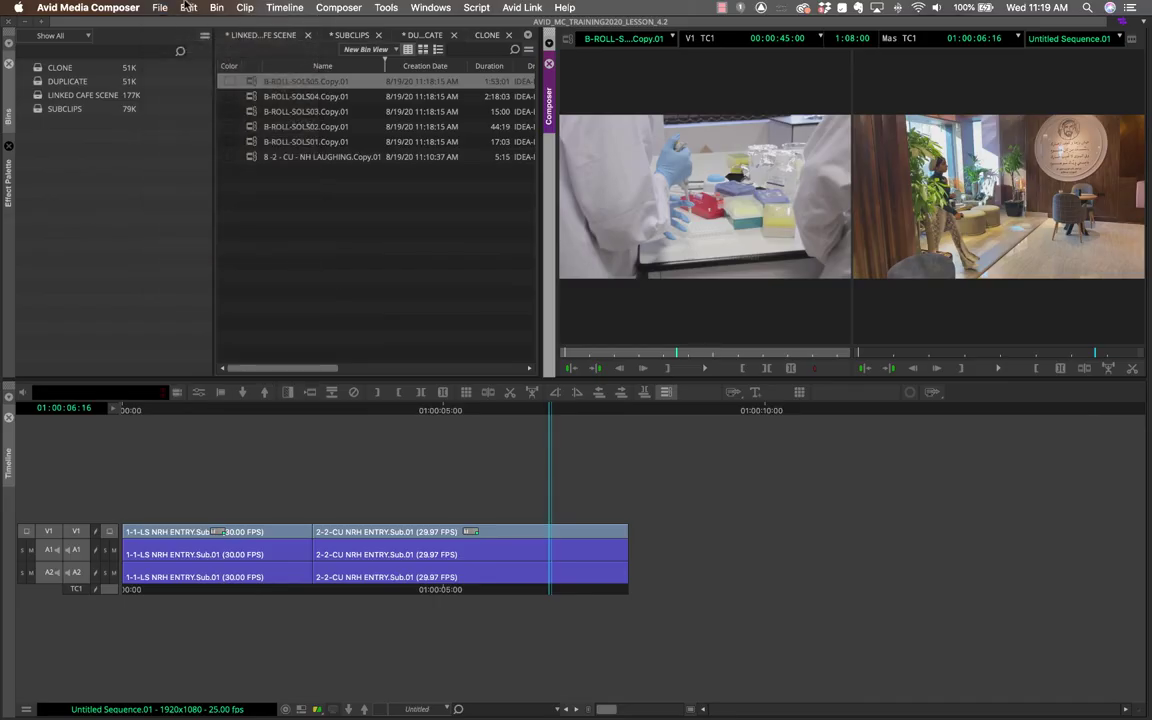
pyautogui.click(162, 8)
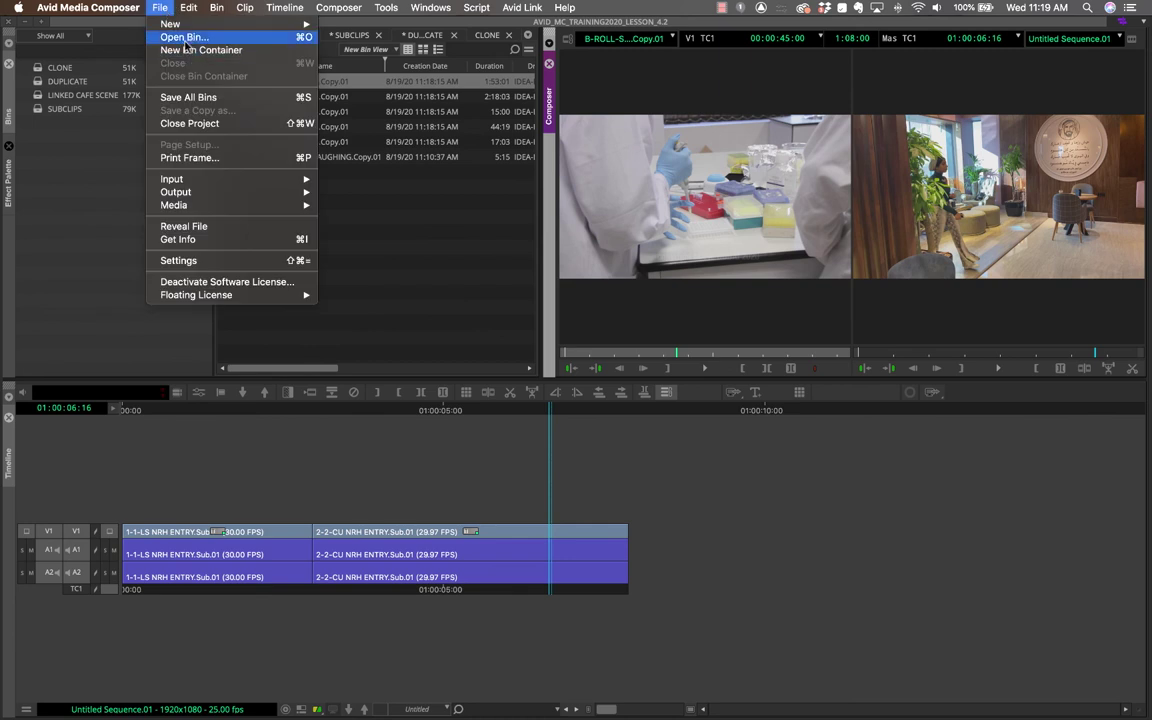
pyautogui.click(78, 118)
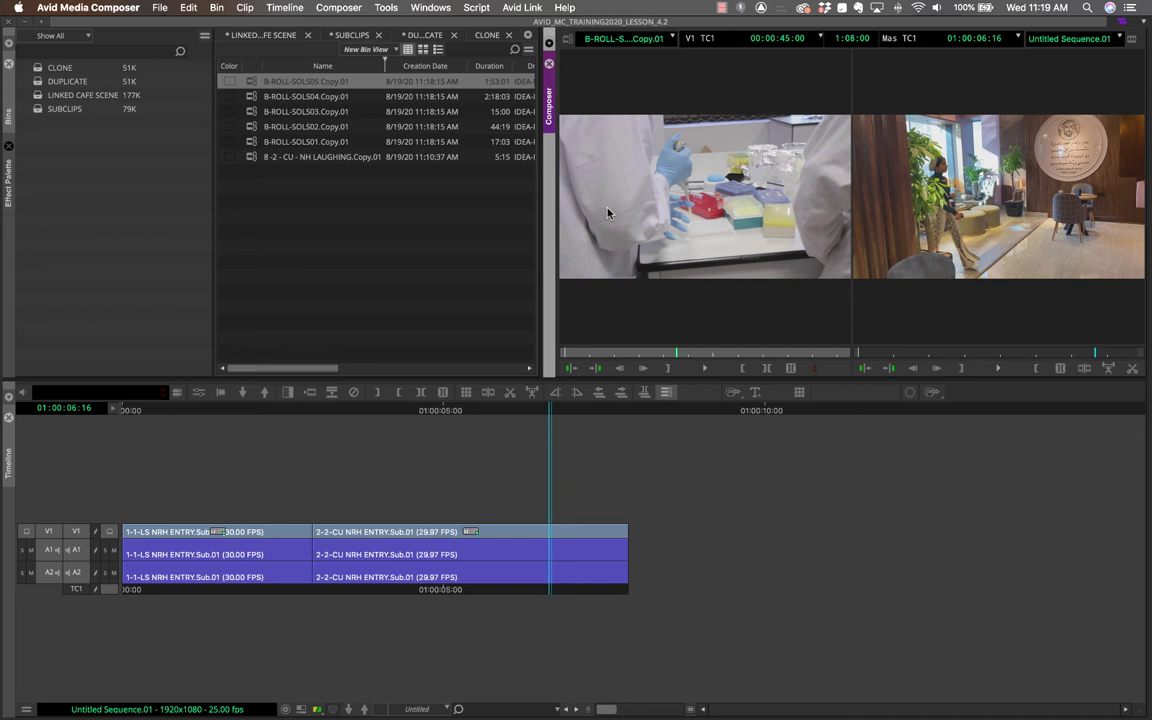
pyautogui.click(245, 96)
pyautogui.press('Down')
pyautogui.press('Down')
pyautogui.click(277, 204)
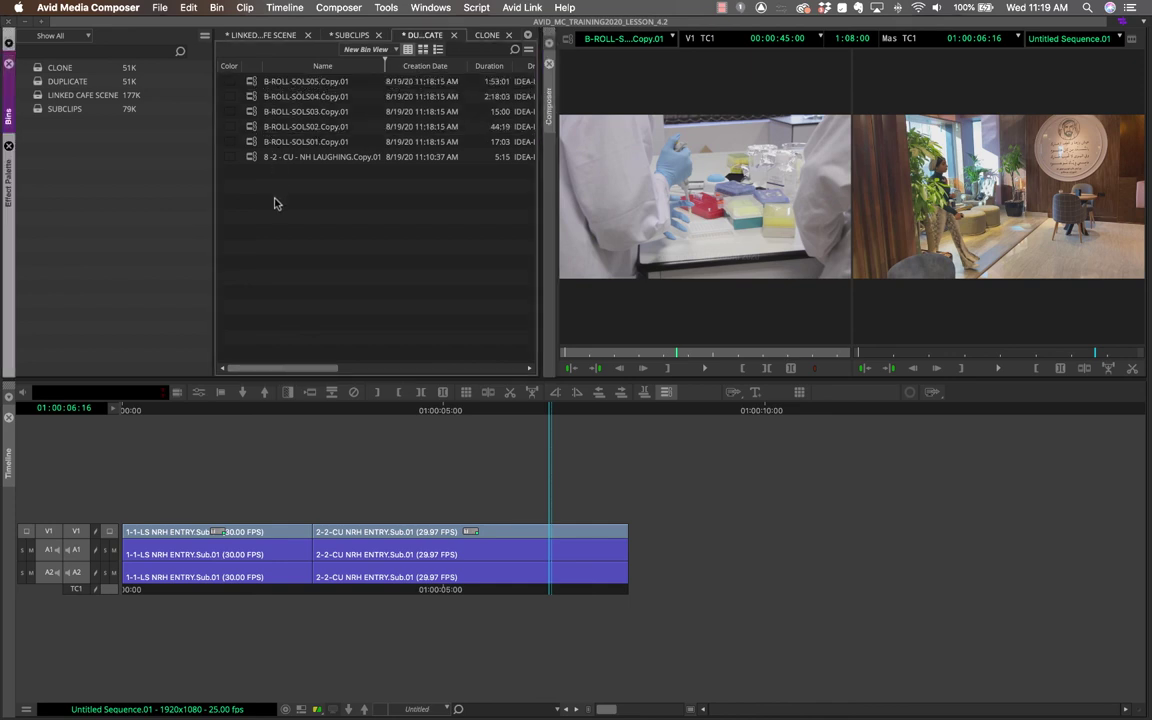